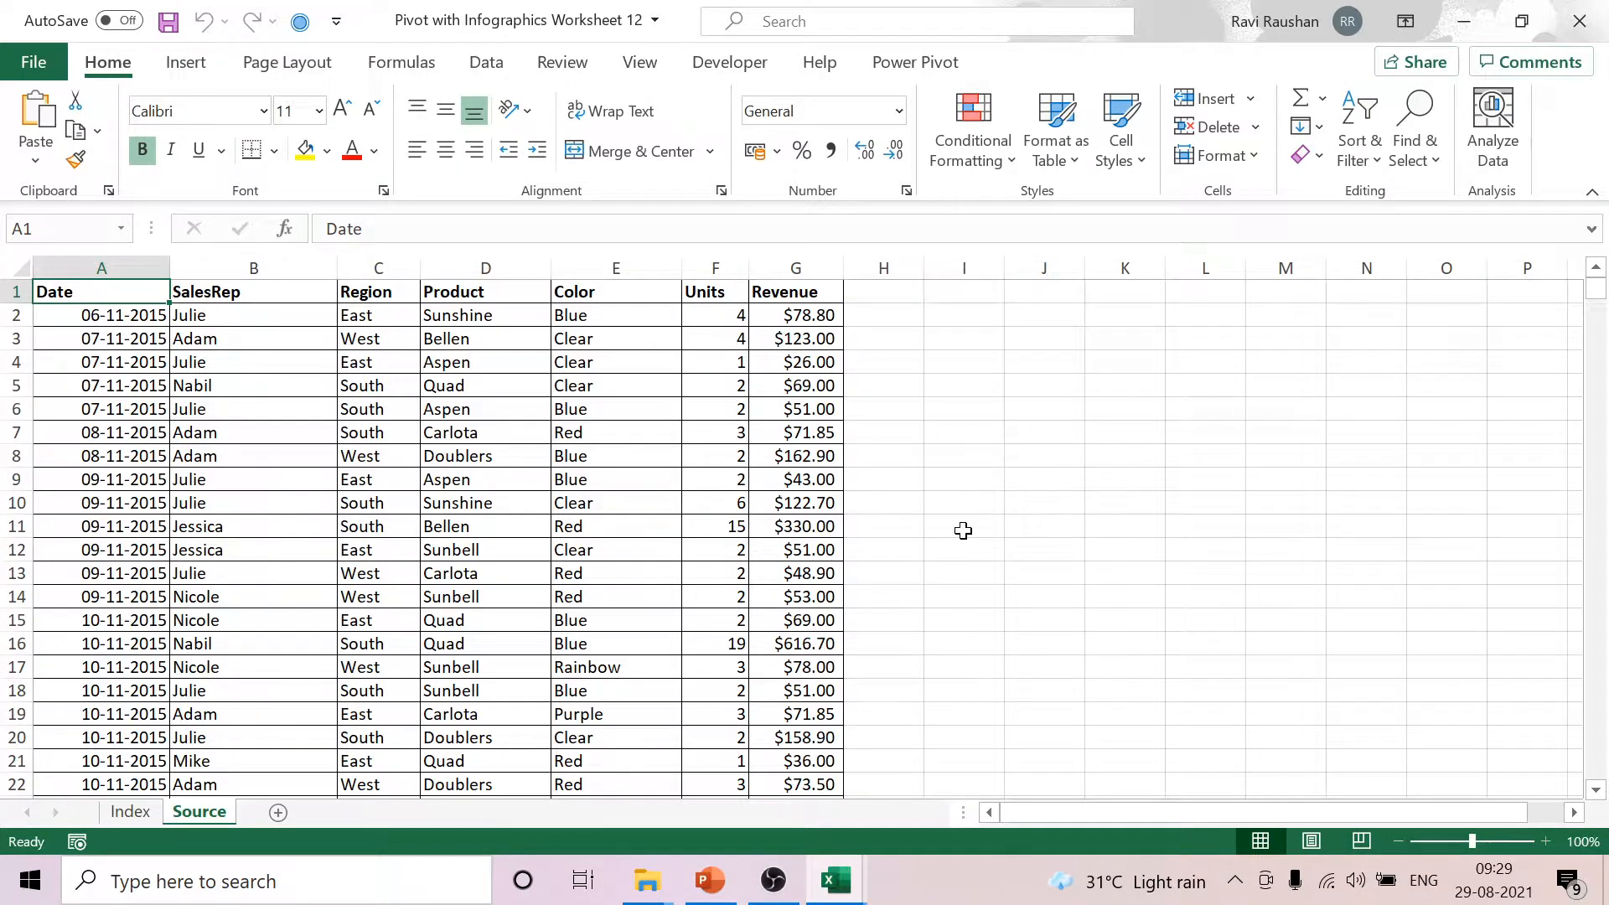
Switch to the PowerPoint lecture deck, collapse the slide thumbnails and display the "Table as source Data" slide.
click(731, 880)
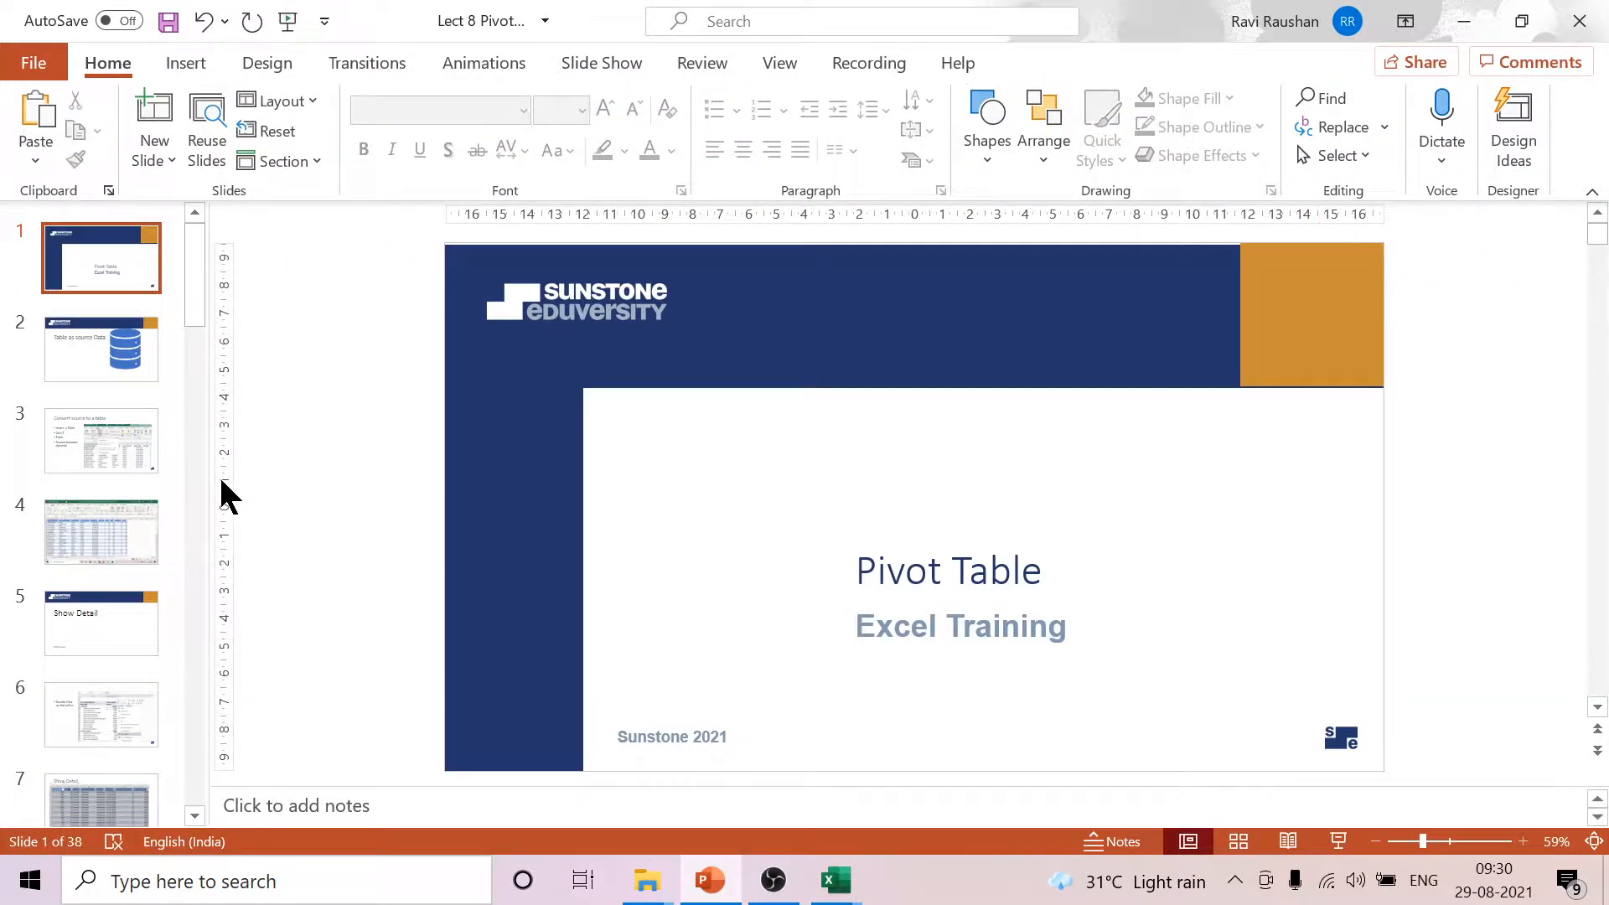
drag(210, 464, 4, 458)
scroll(1497, 567, down, 1)
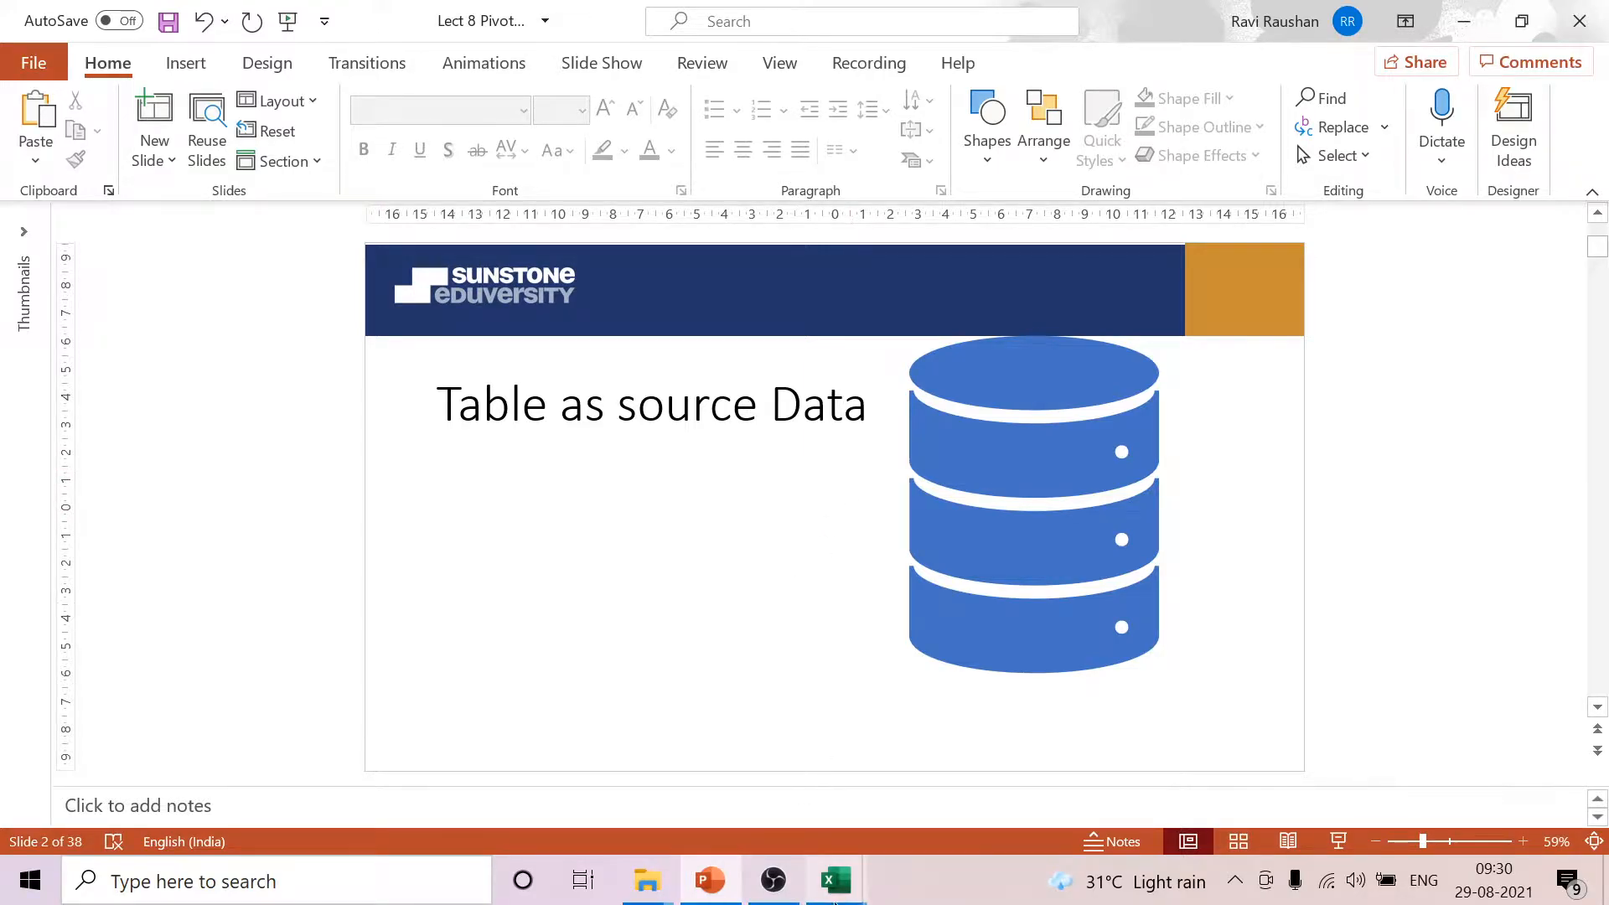
Switch to the Excel workbook Pivot with Infographics Worksheet 12 and create a PivotTable from Source!$A$1:$G$9972 on a new worksheet.
click(856, 886)
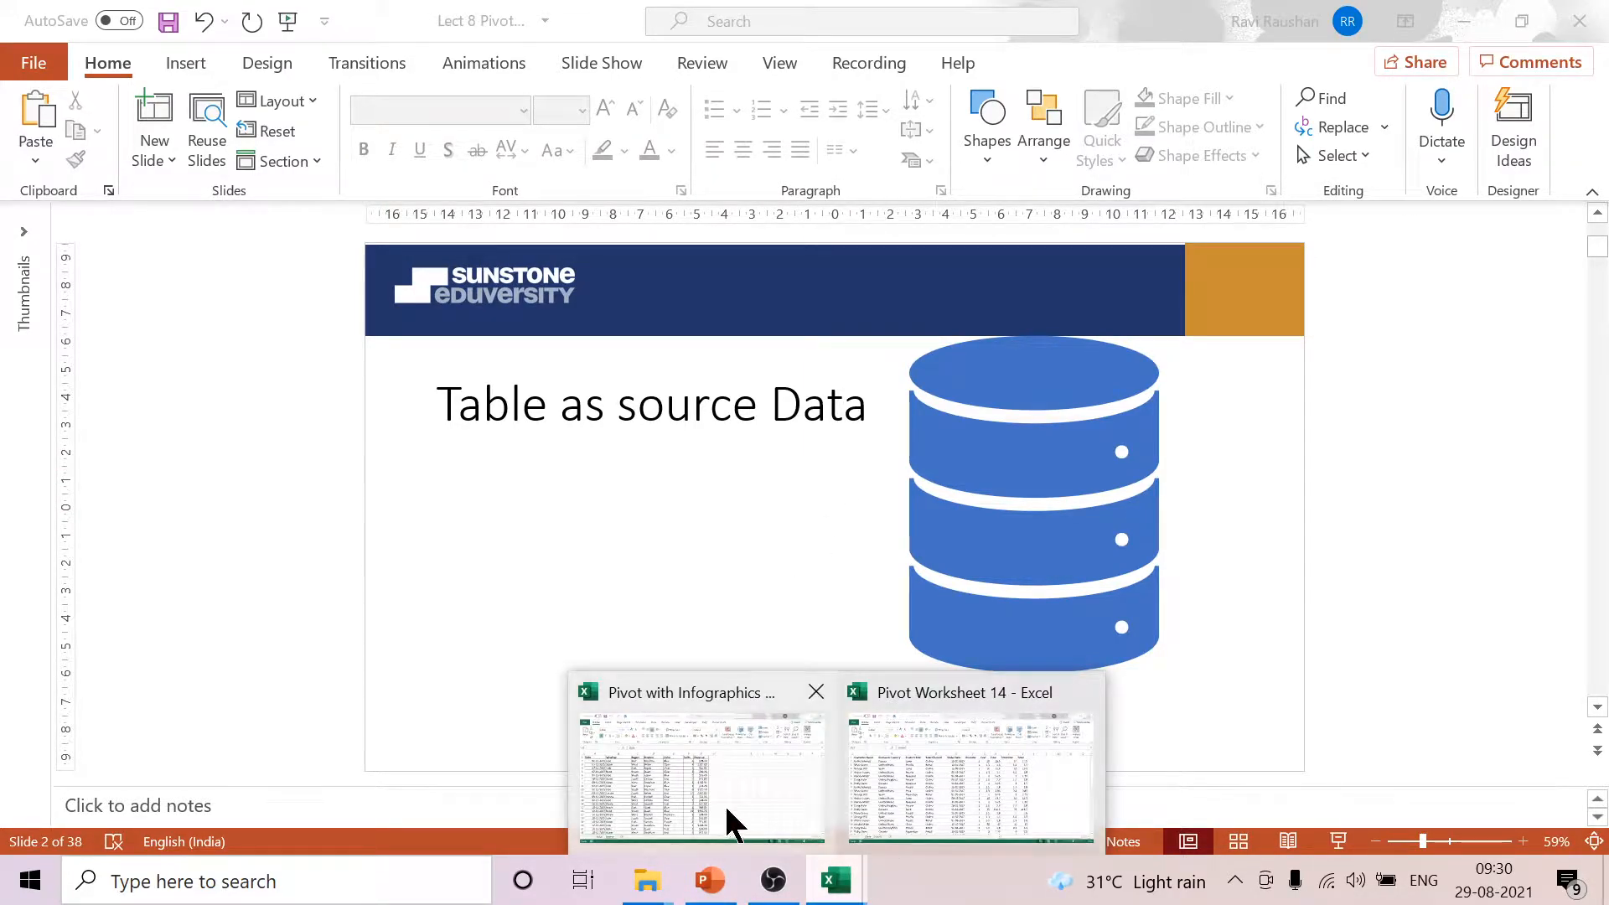
click(737, 825)
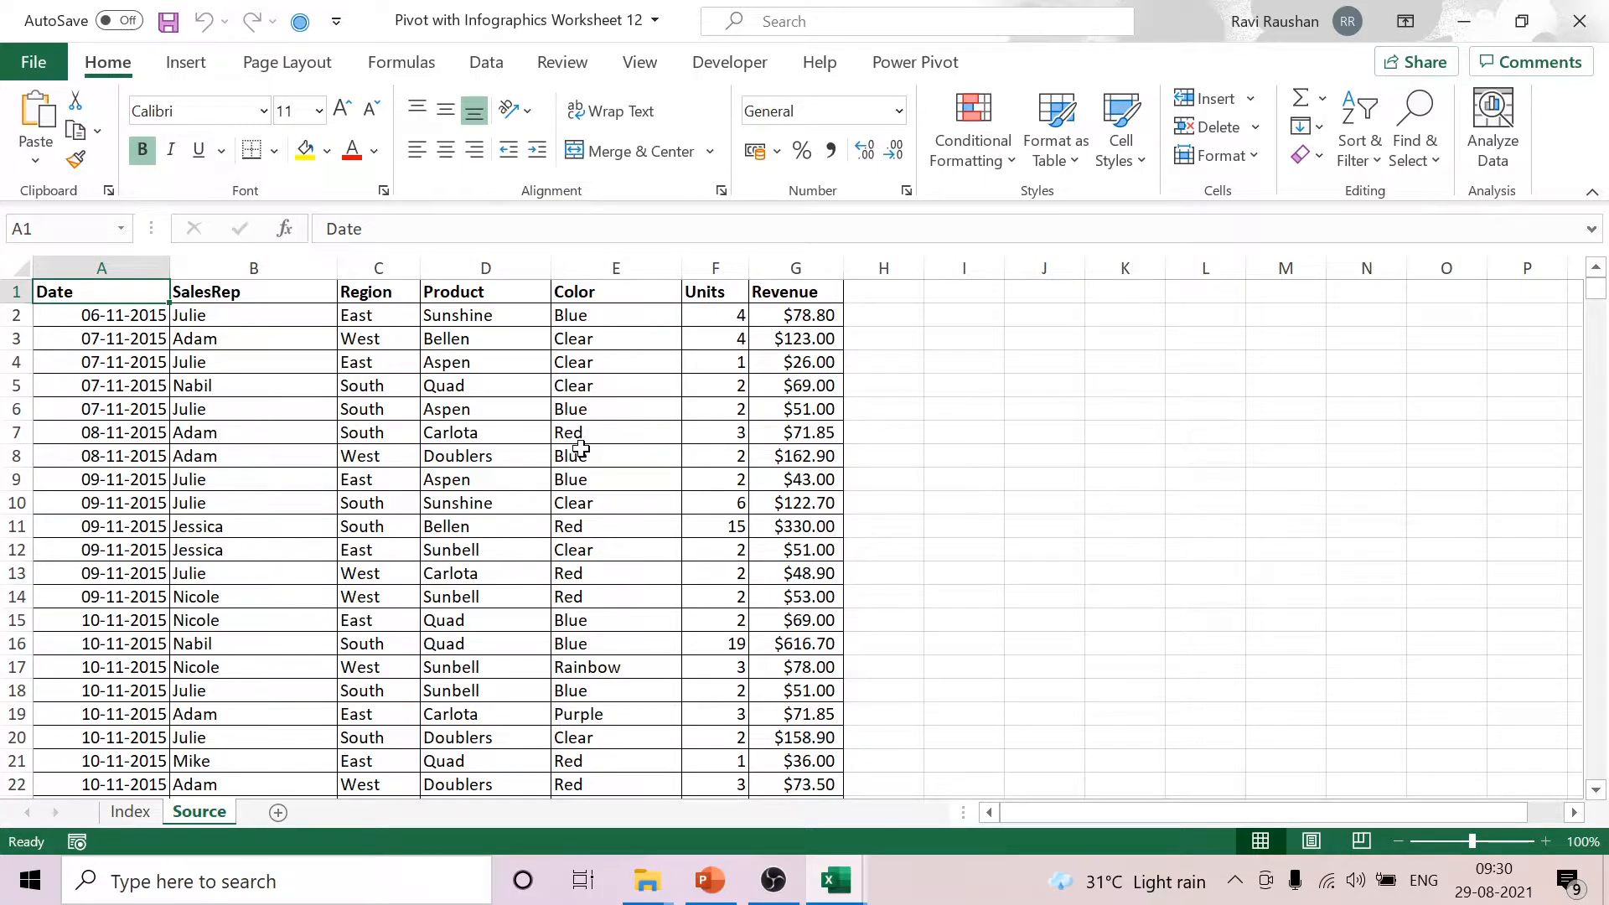
scroll(591, 455, down, 6)
scroll(594, 457, up, 6)
click(189, 61)
click(55, 109)
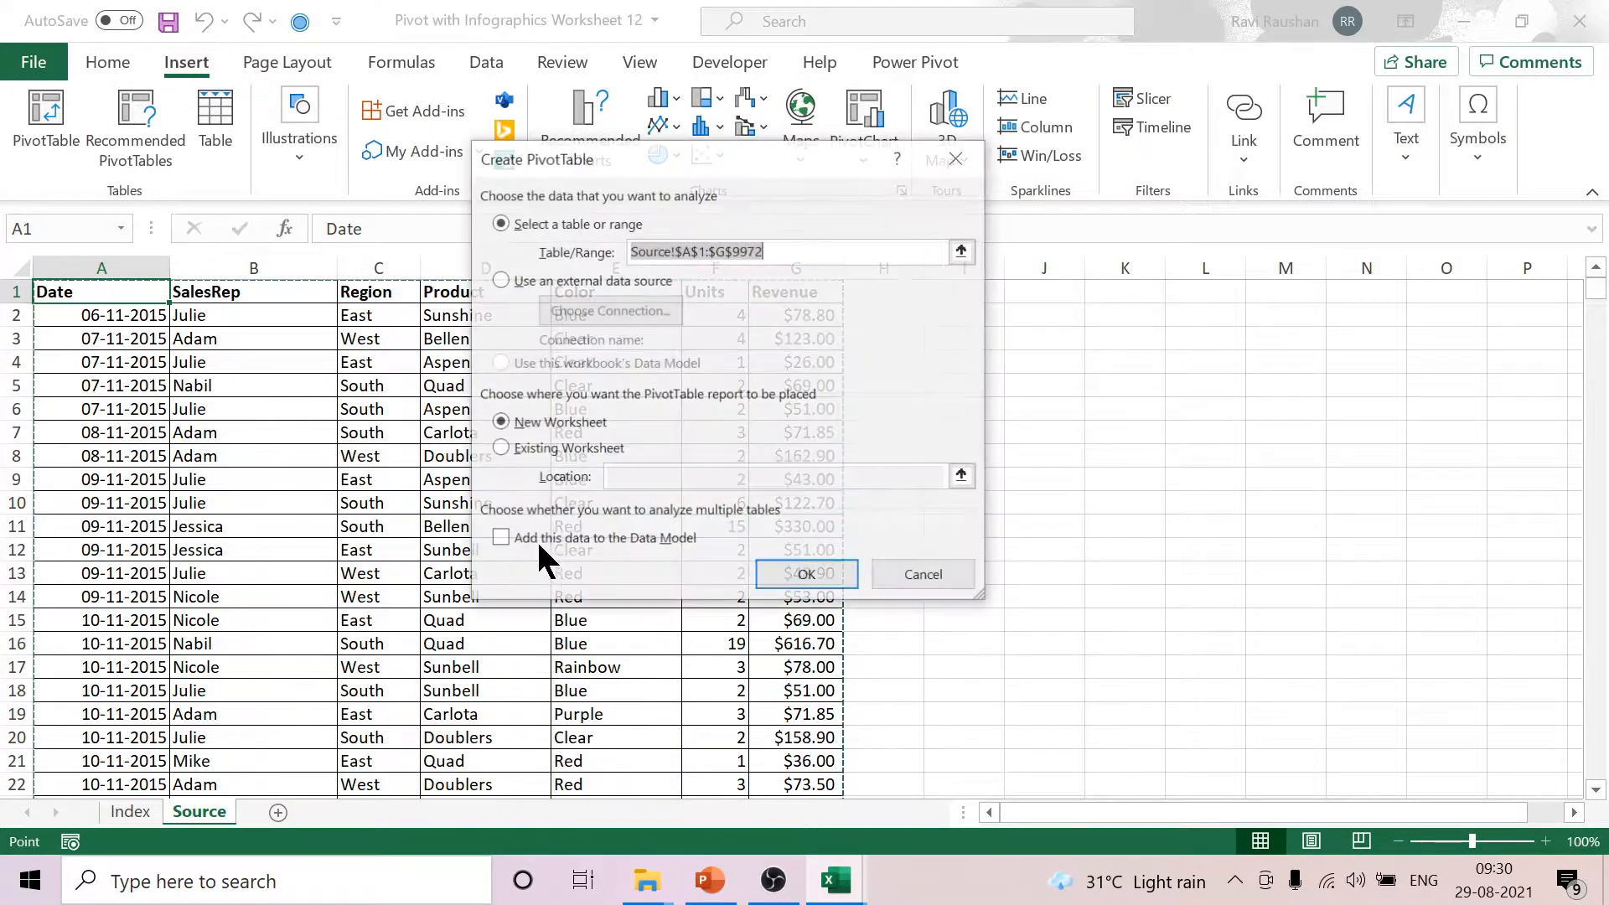
click(771, 573)
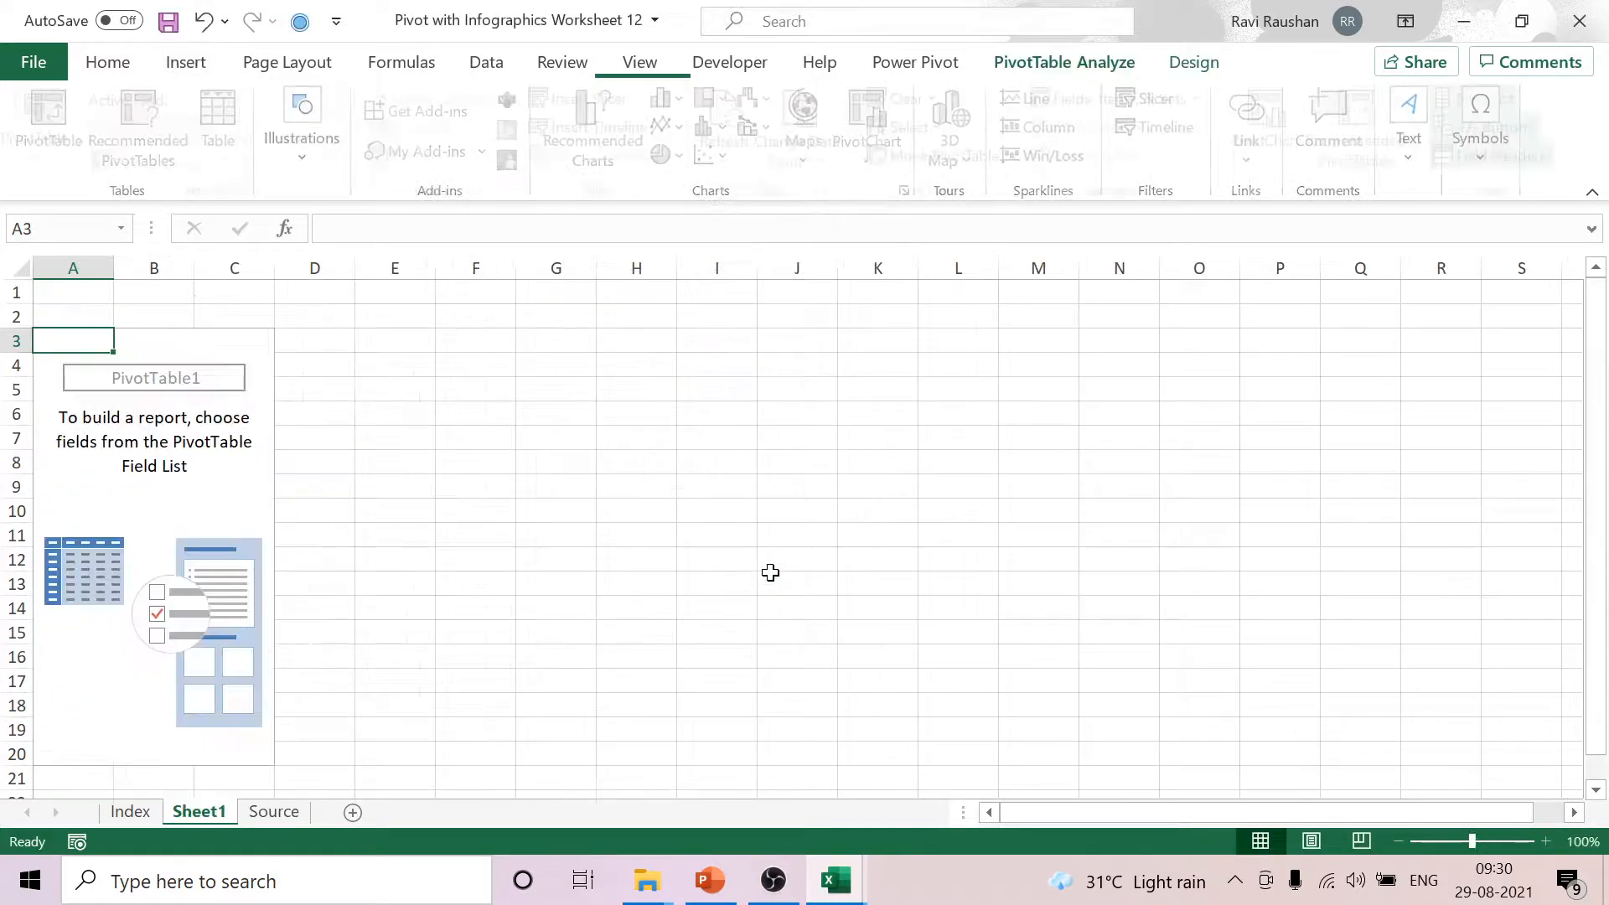
Summarize Revenue by sales representative, with SalesRep as rows and Revenue as values in the PivotTable.
drag(1252, 453, 1265, 737)
scroll(1341, 490, down, 1)
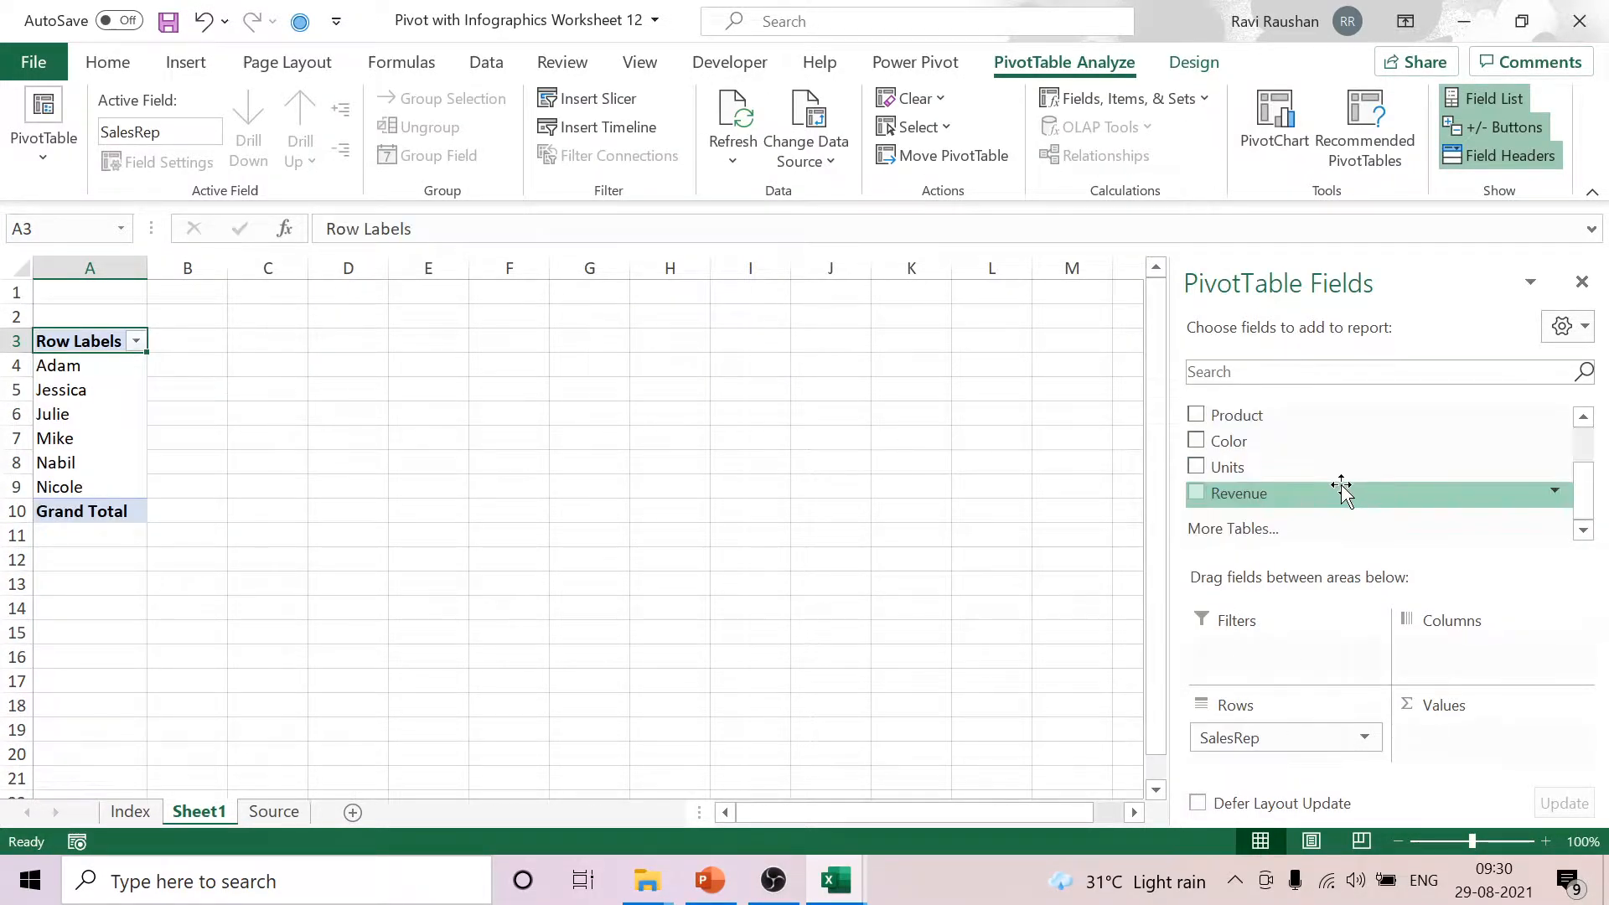
drag(1254, 507, 1447, 744)
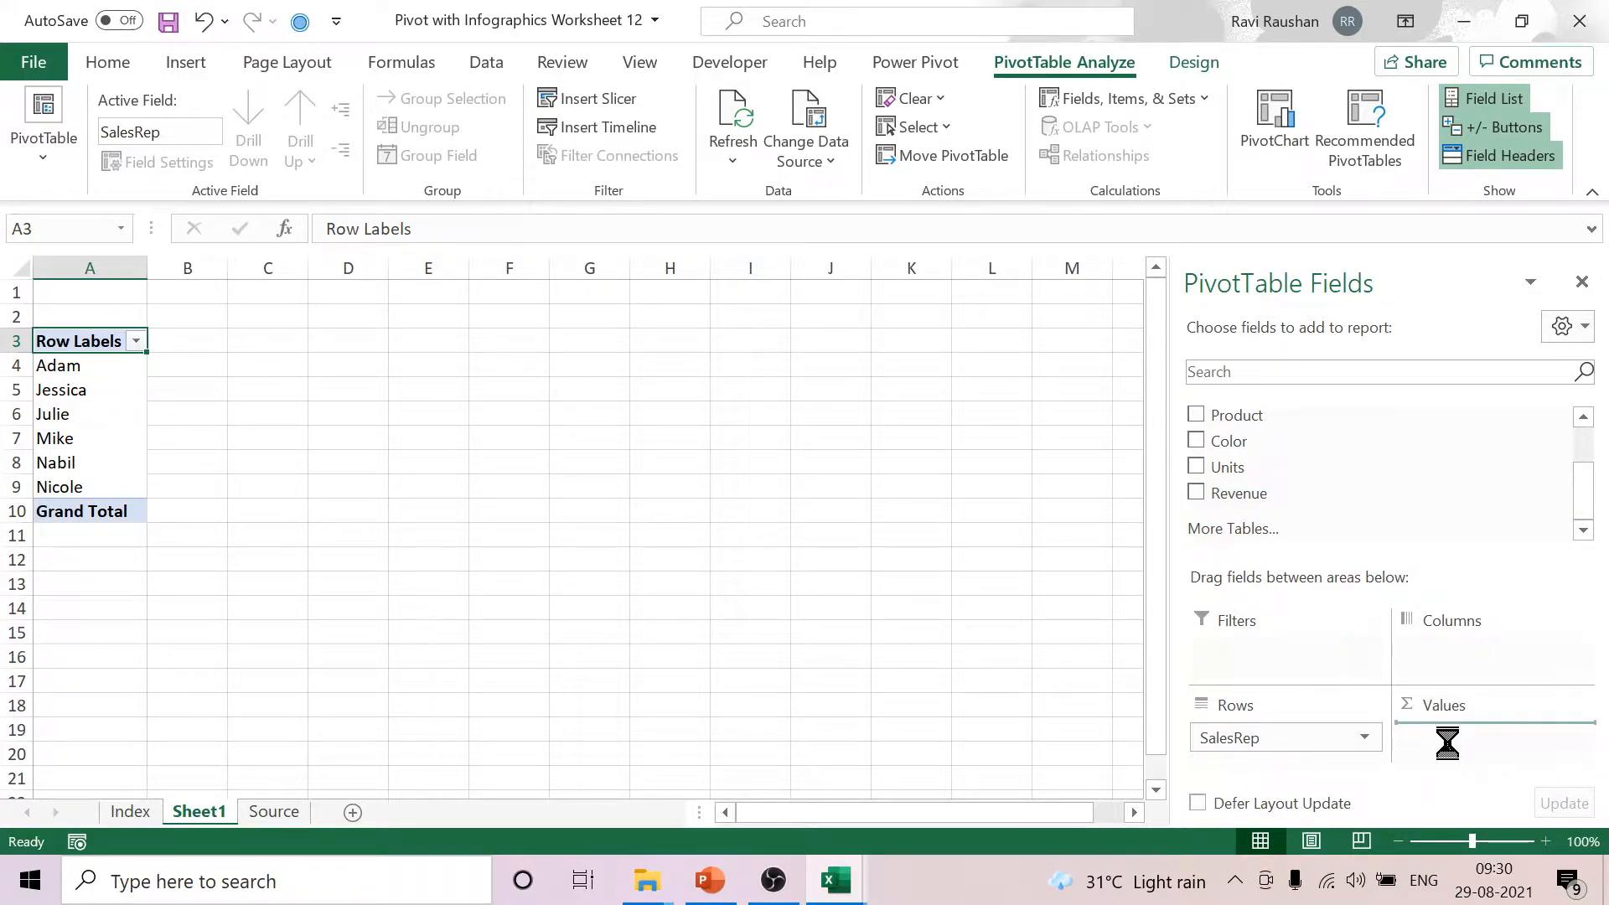
Begin a new record in the first empty row below the Source sheet's data with the date 6-11-2017.
click(274, 812)
click(453, 534)
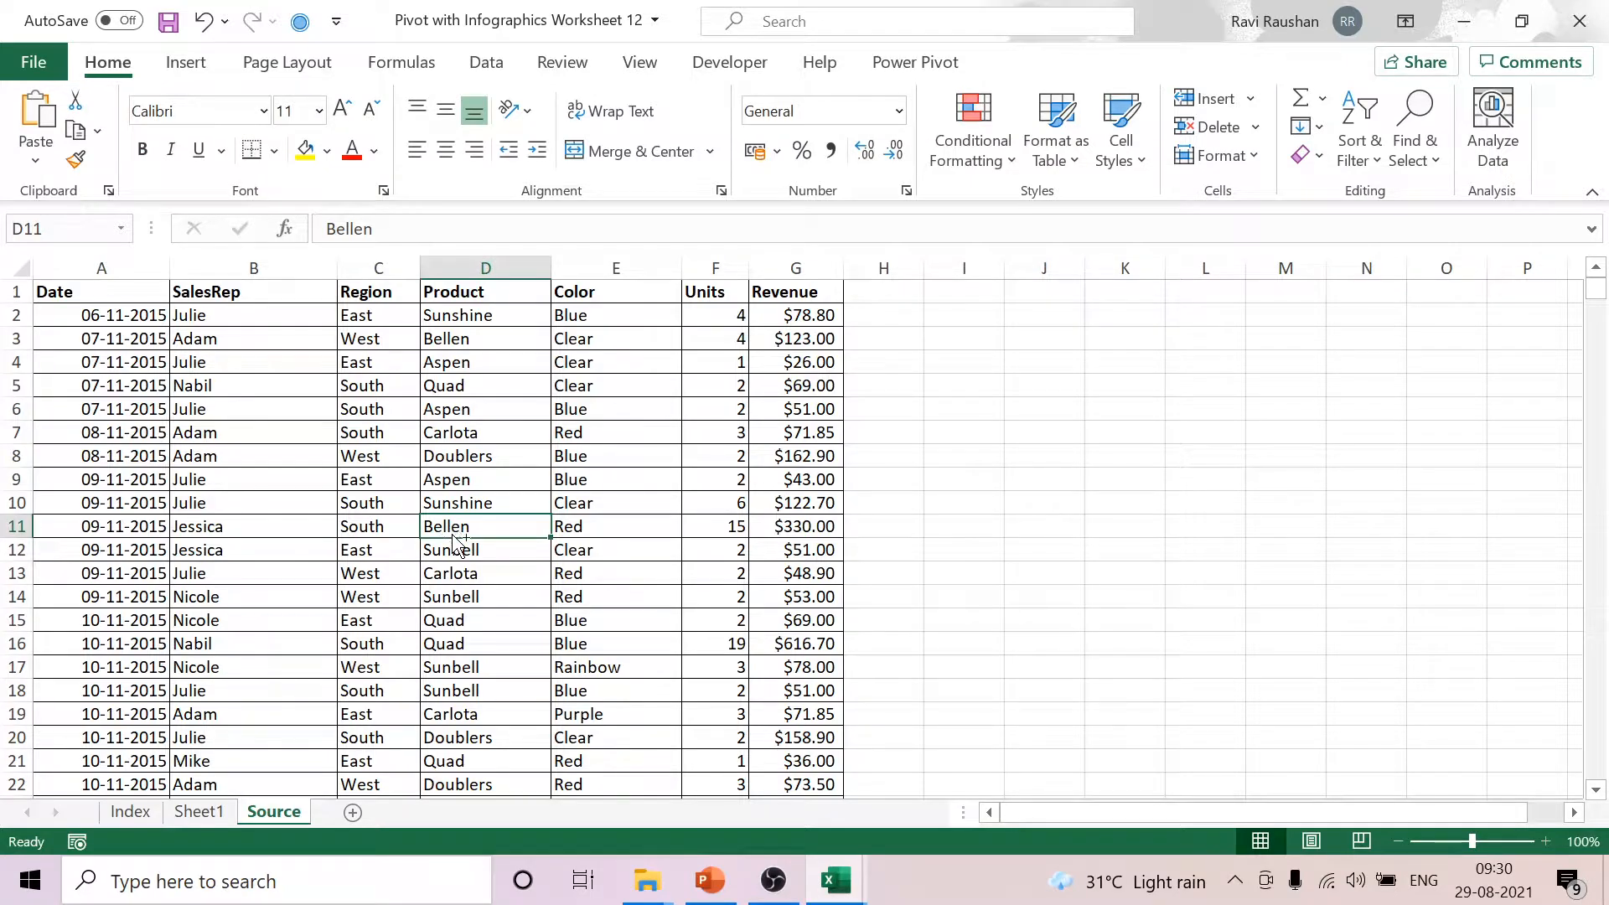
key(ctrl+shift+Down)
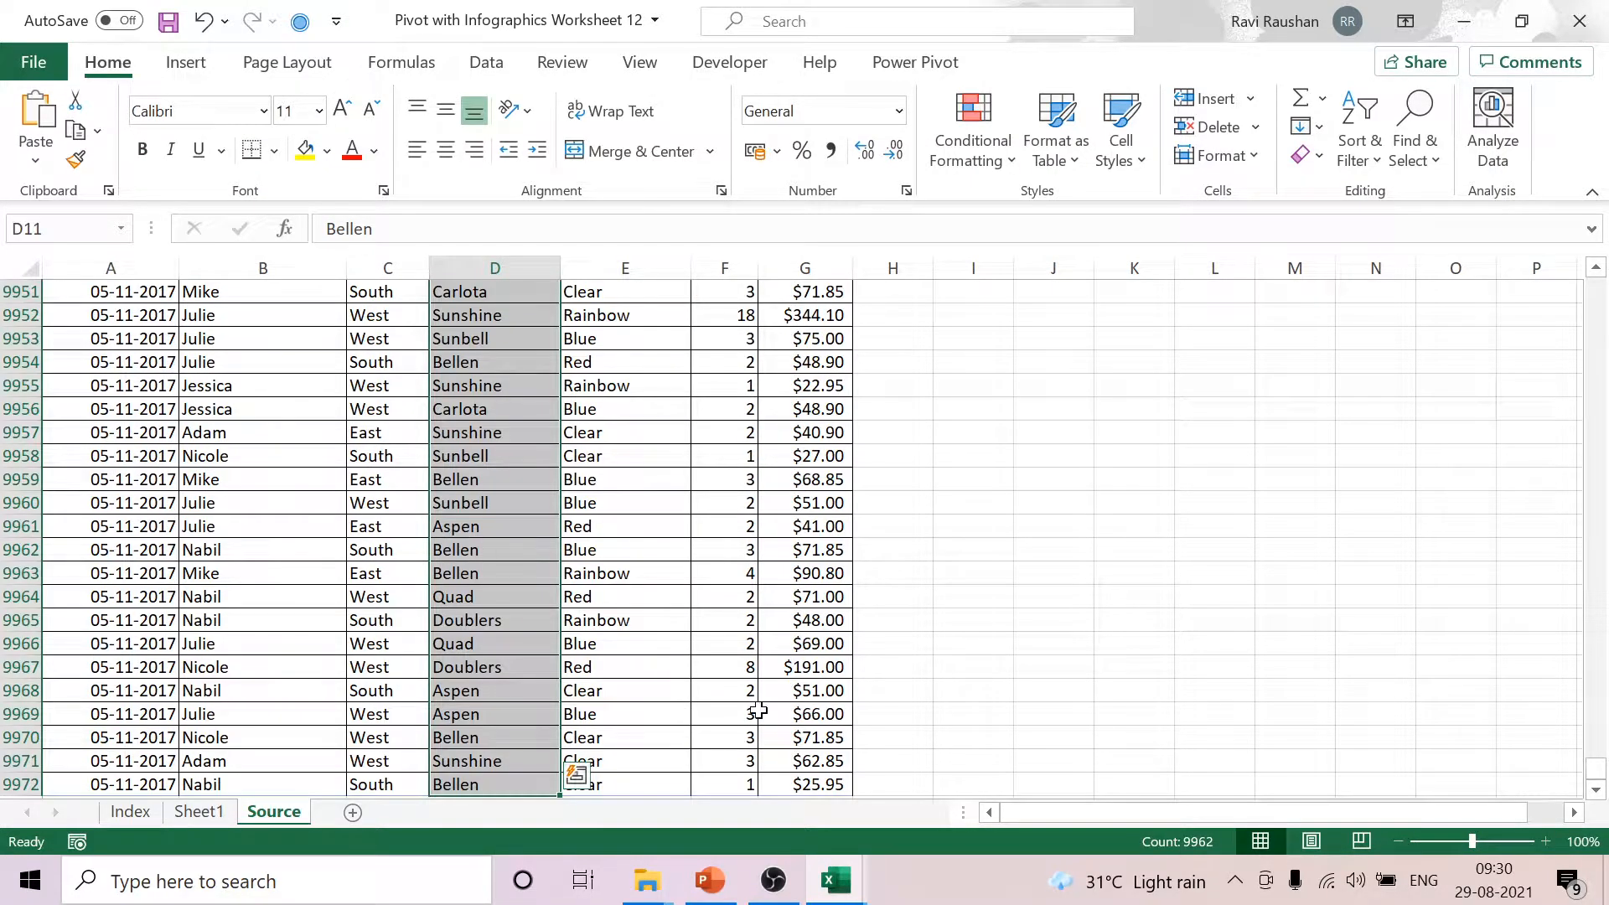
scroll(989, 546, down, 4)
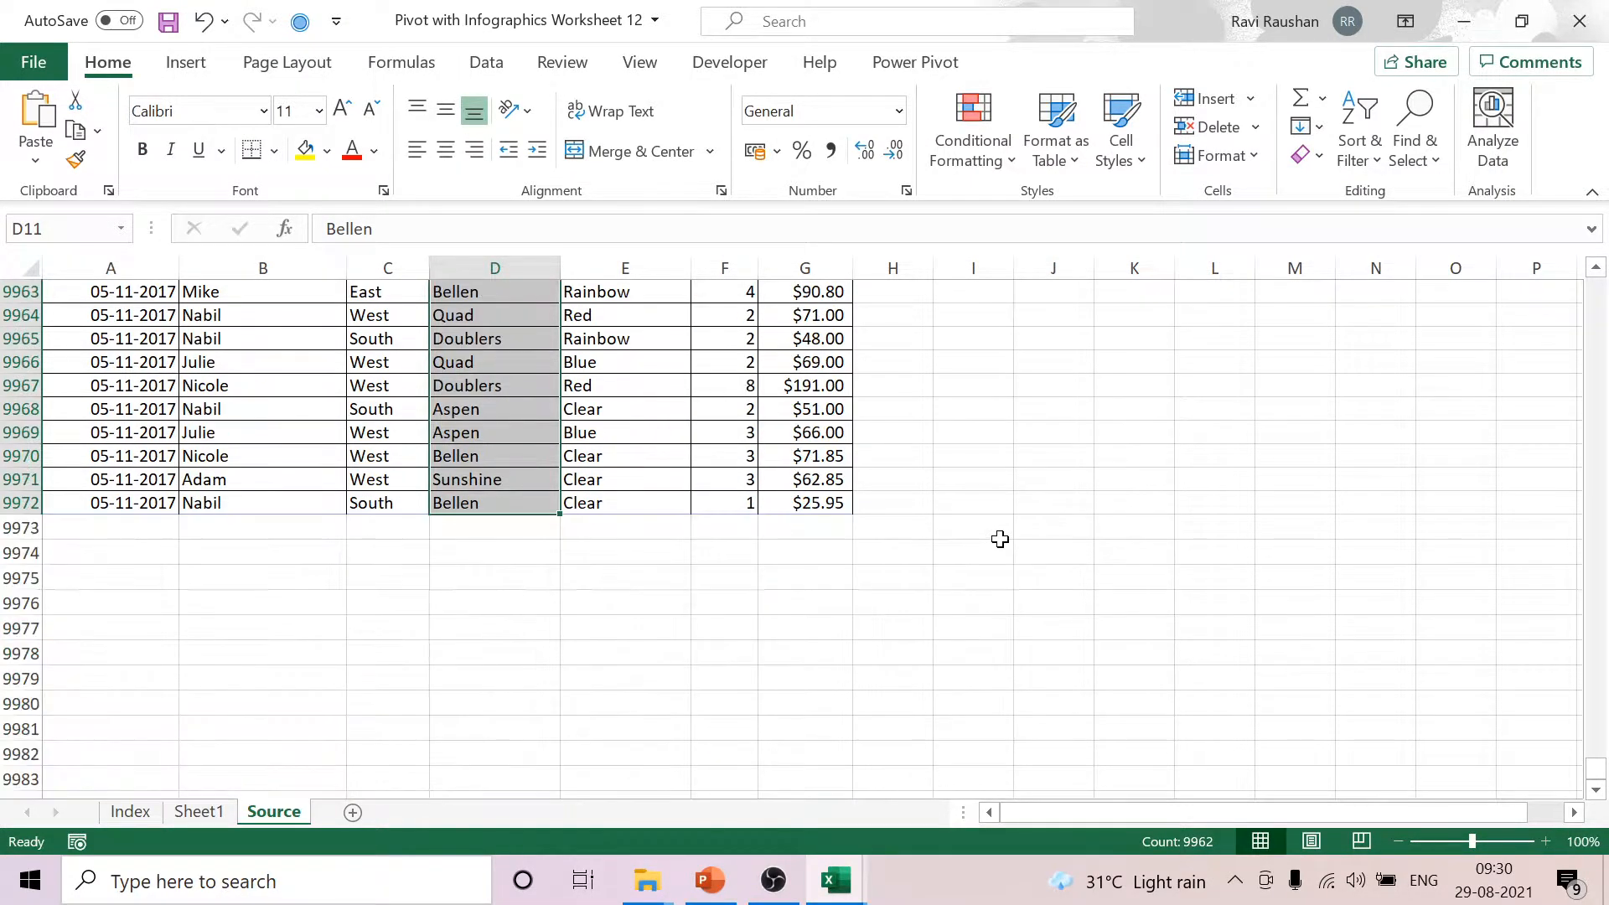
click(109, 526)
text(6-11-)
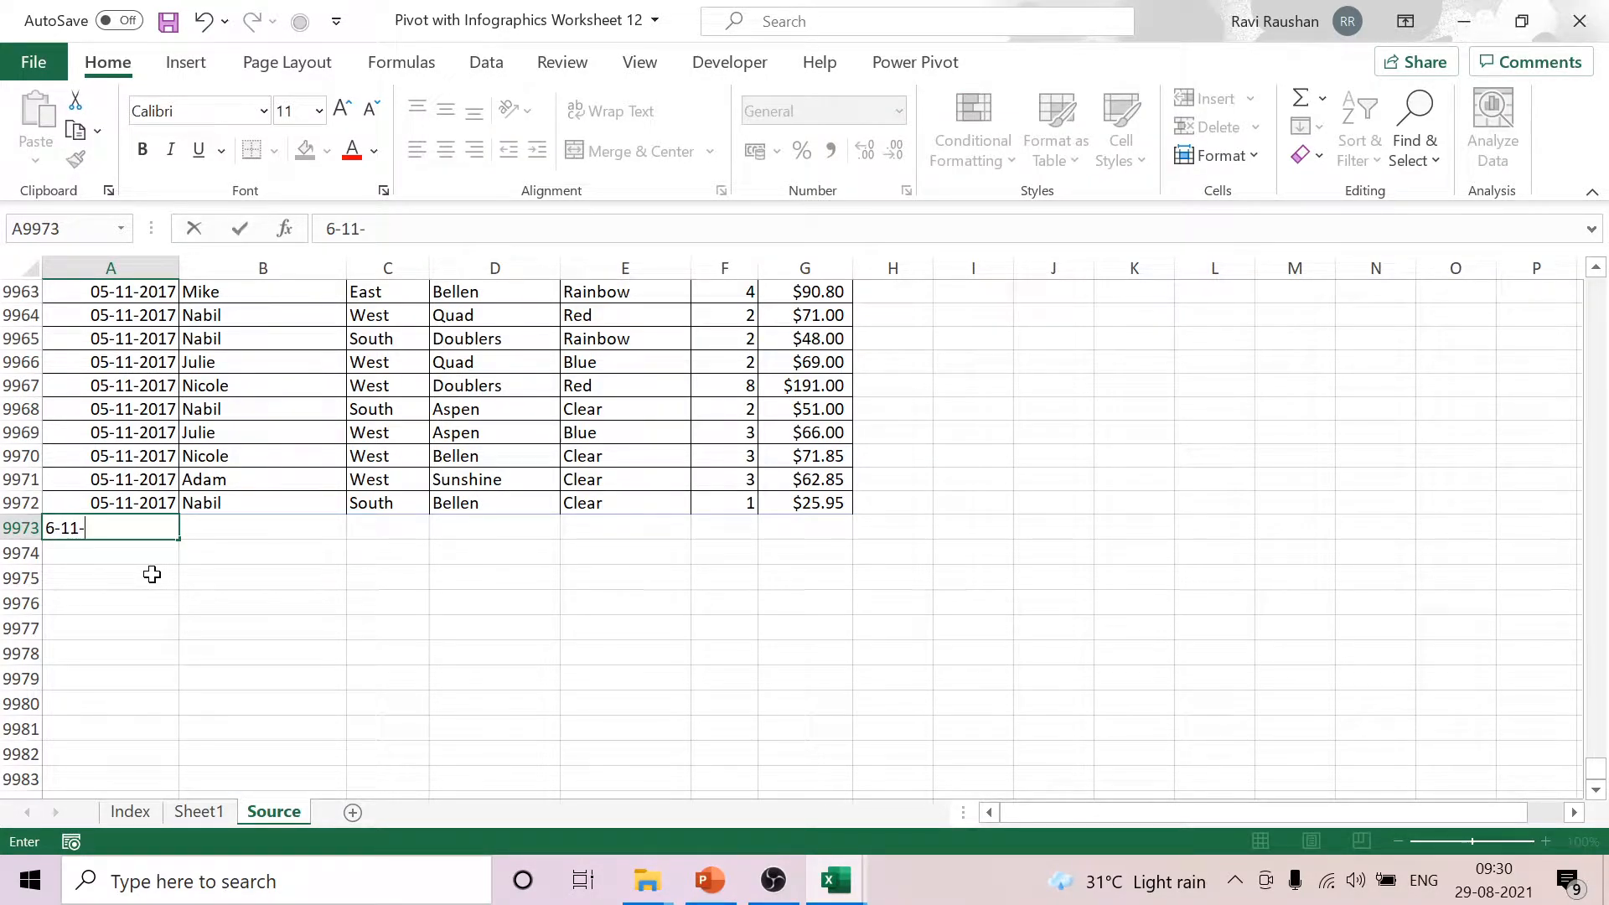
text(2017)
click(220, 614)
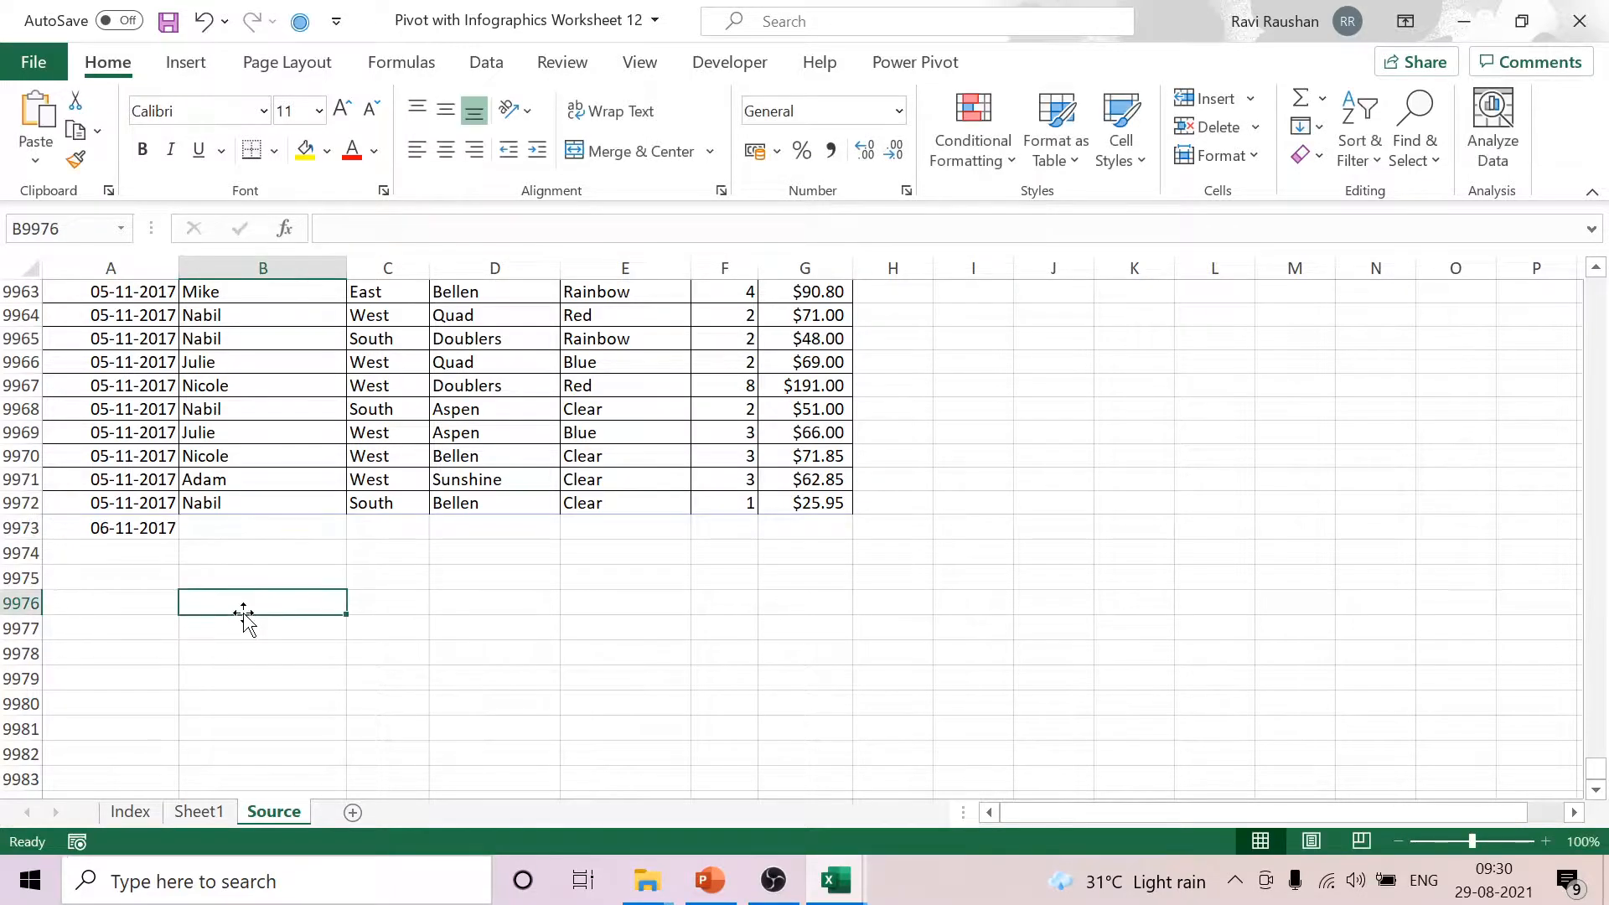
Fill in the new record's sales rep name, the region South and the product Sunshine in row 9973.
click(225, 537)
text(Amit)
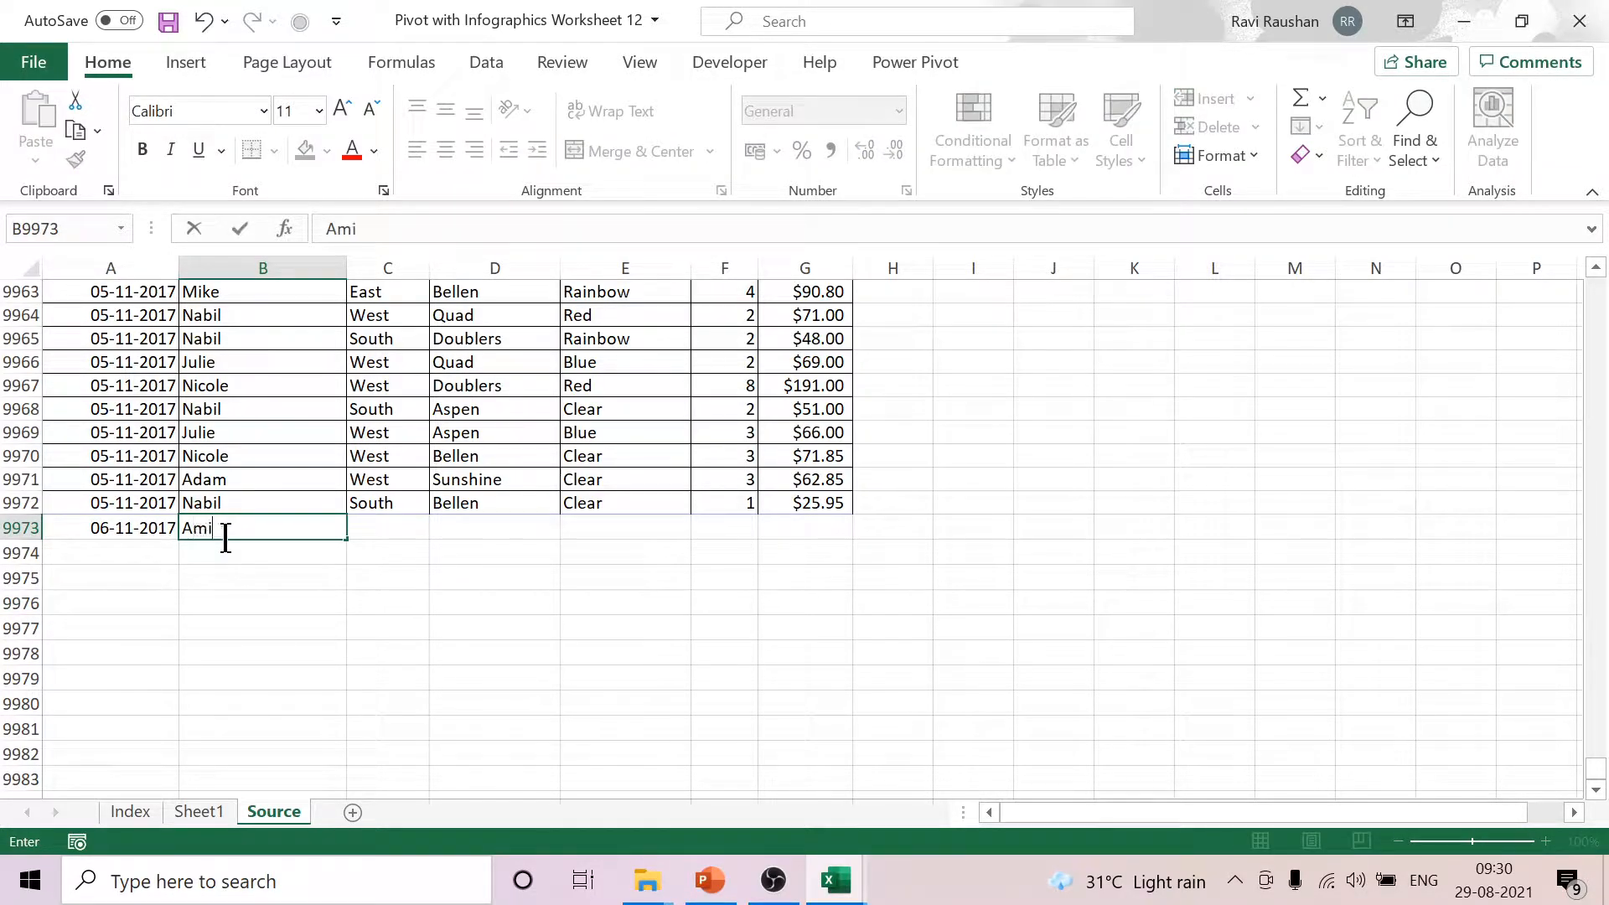
click(498, 603)
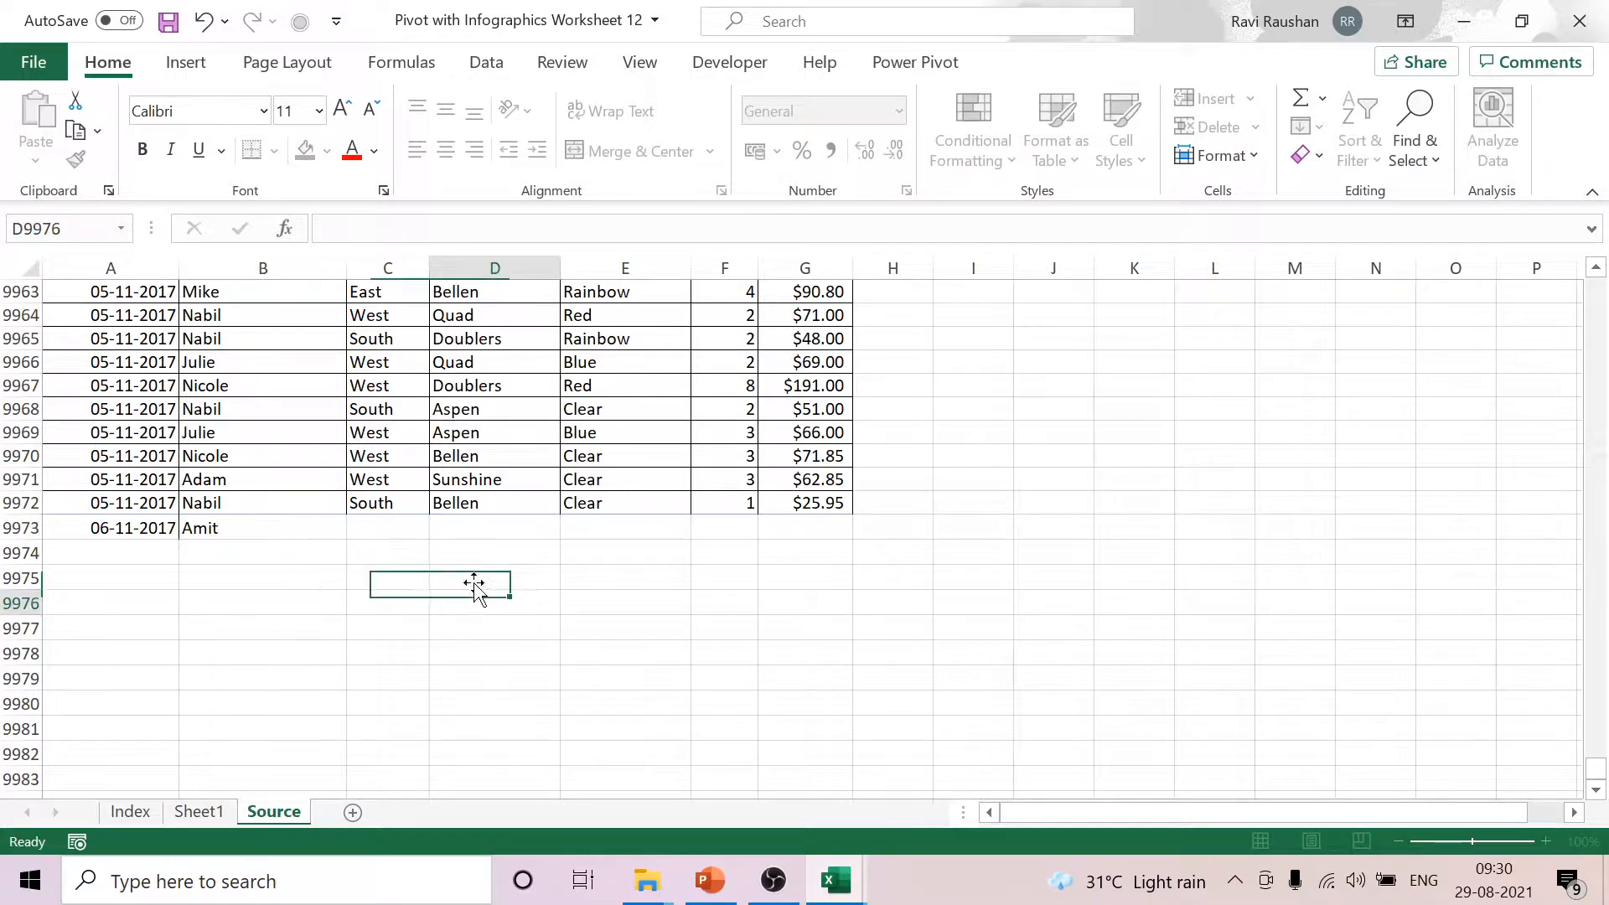
click(406, 528)
text(South)
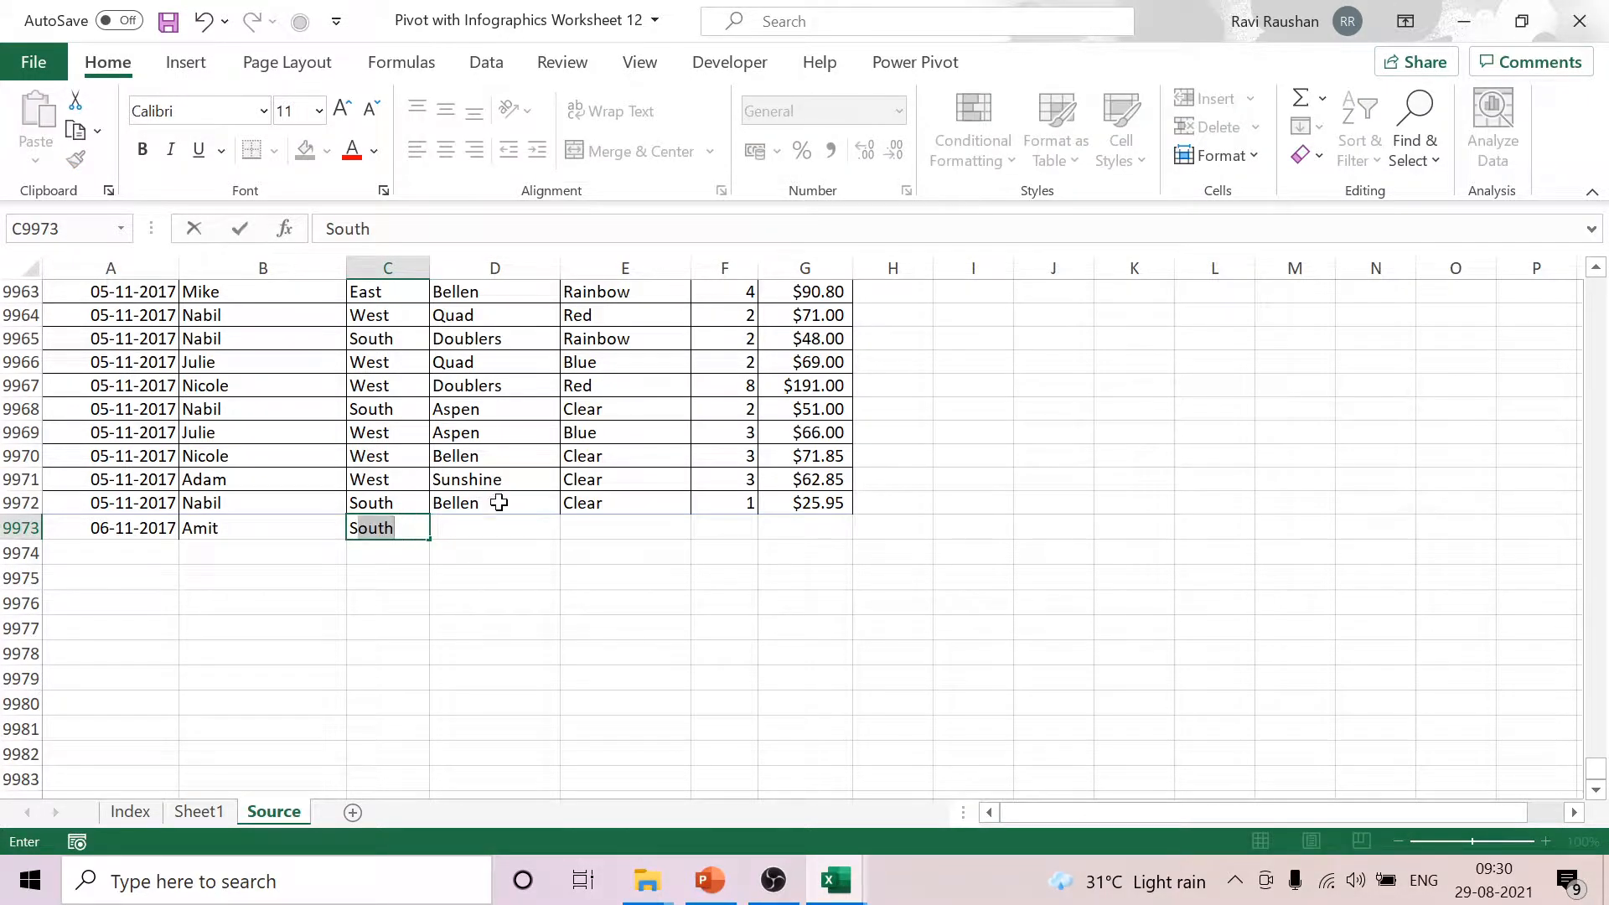
click(492, 523)
text(S)
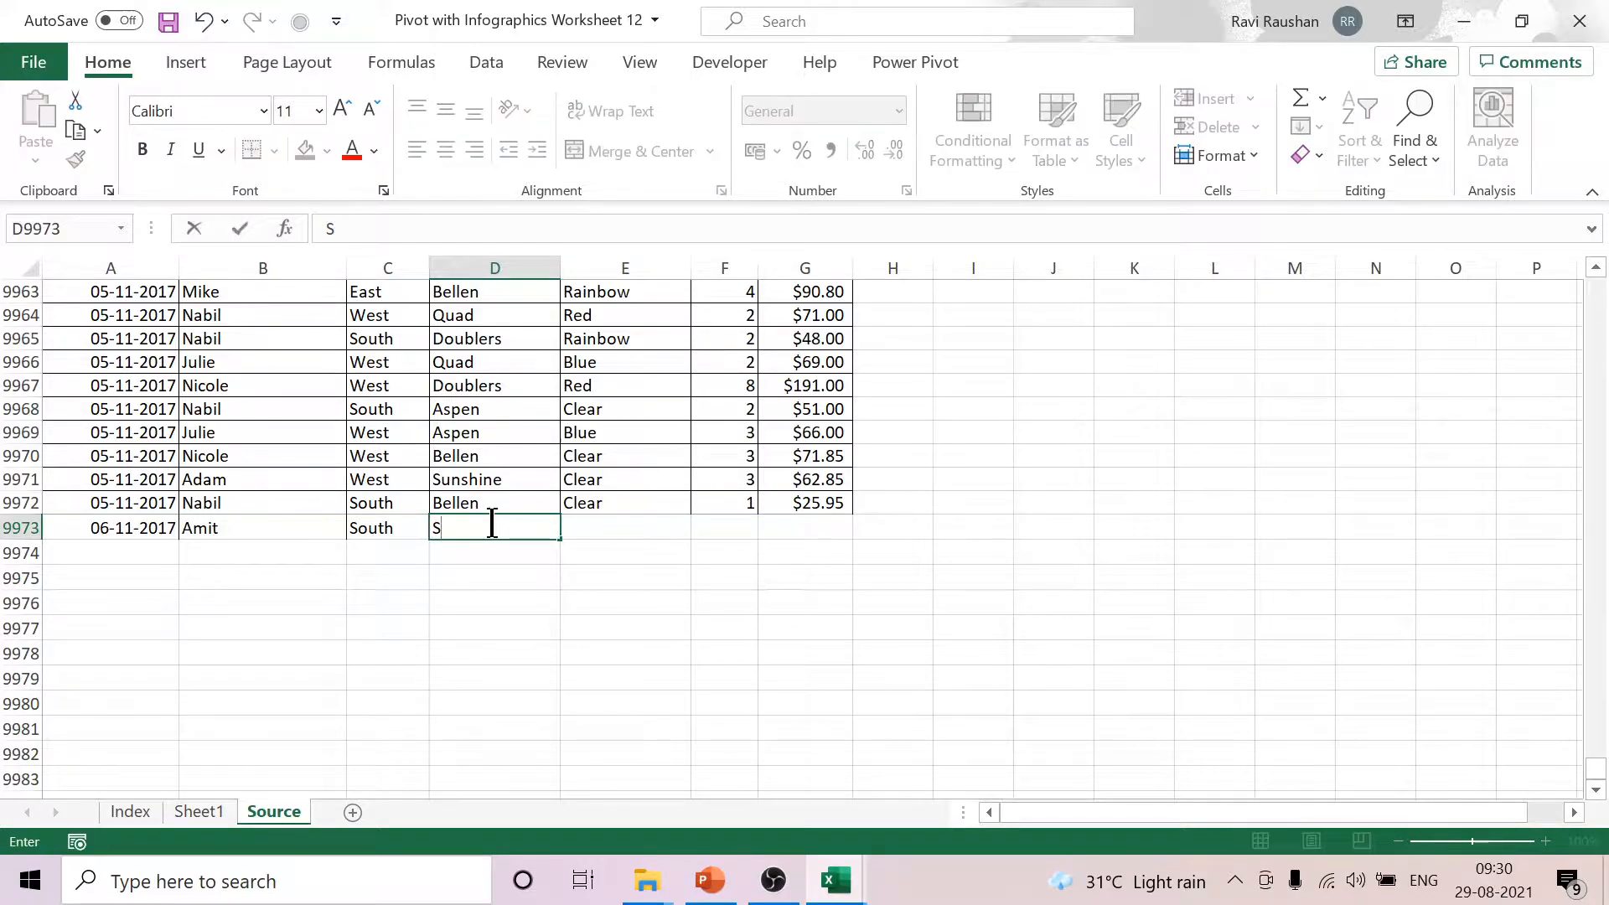
text(unshine)
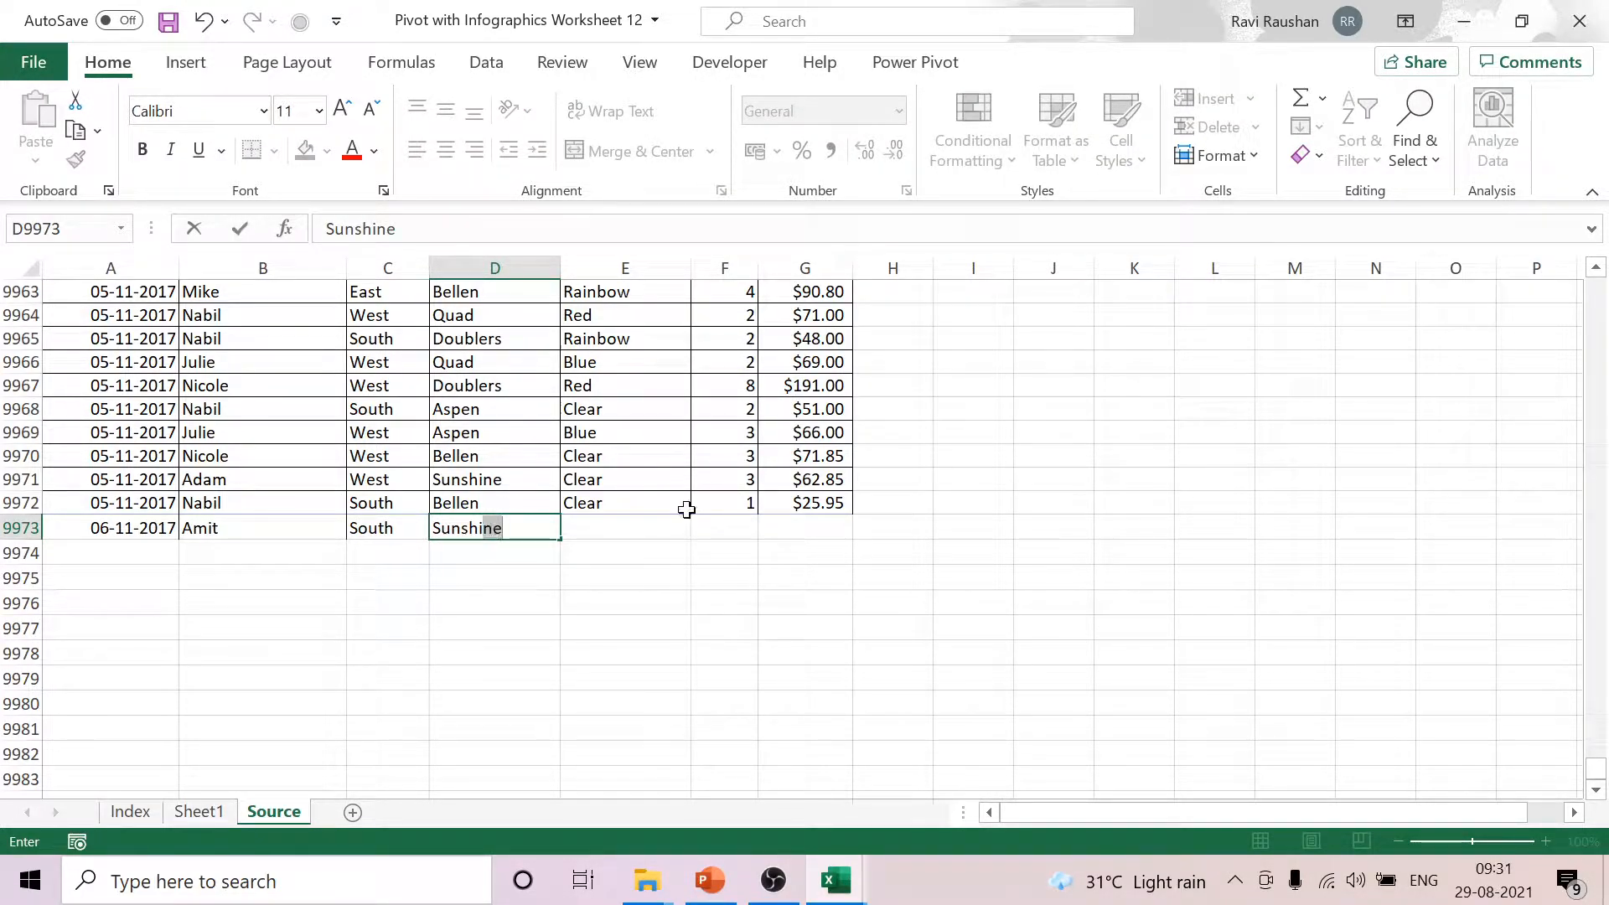
Complete the record in row 9973 with the color Blue, 3 units and a revenue of 500.
click(657, 525)
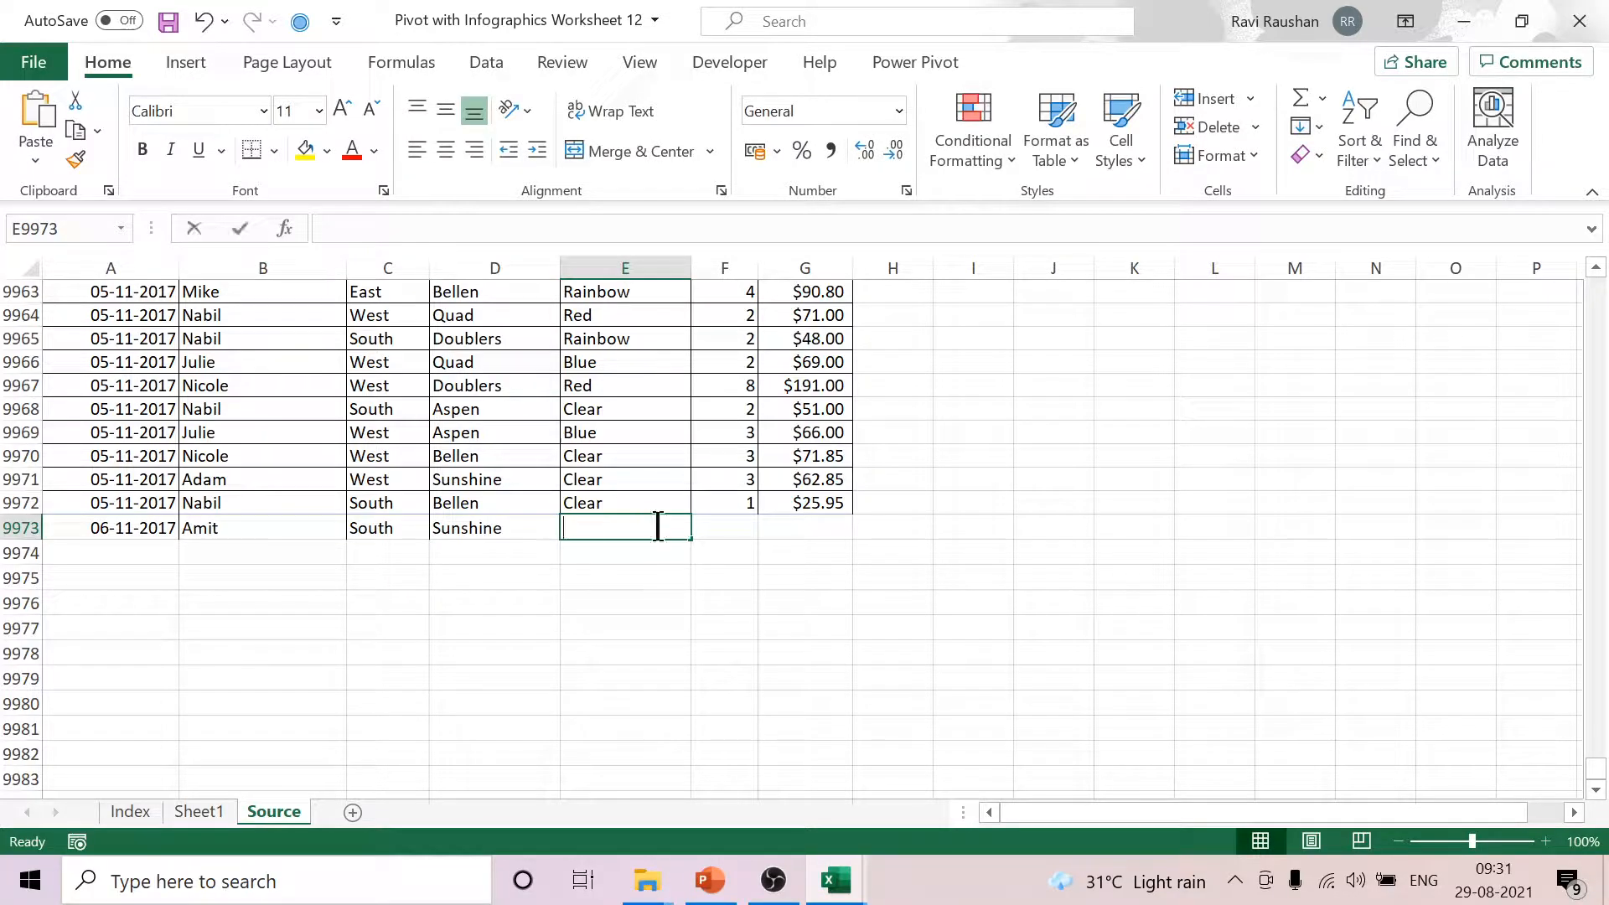
text(Blue)
click(748, 526)
text(3)
click(807, 525)
text(500)
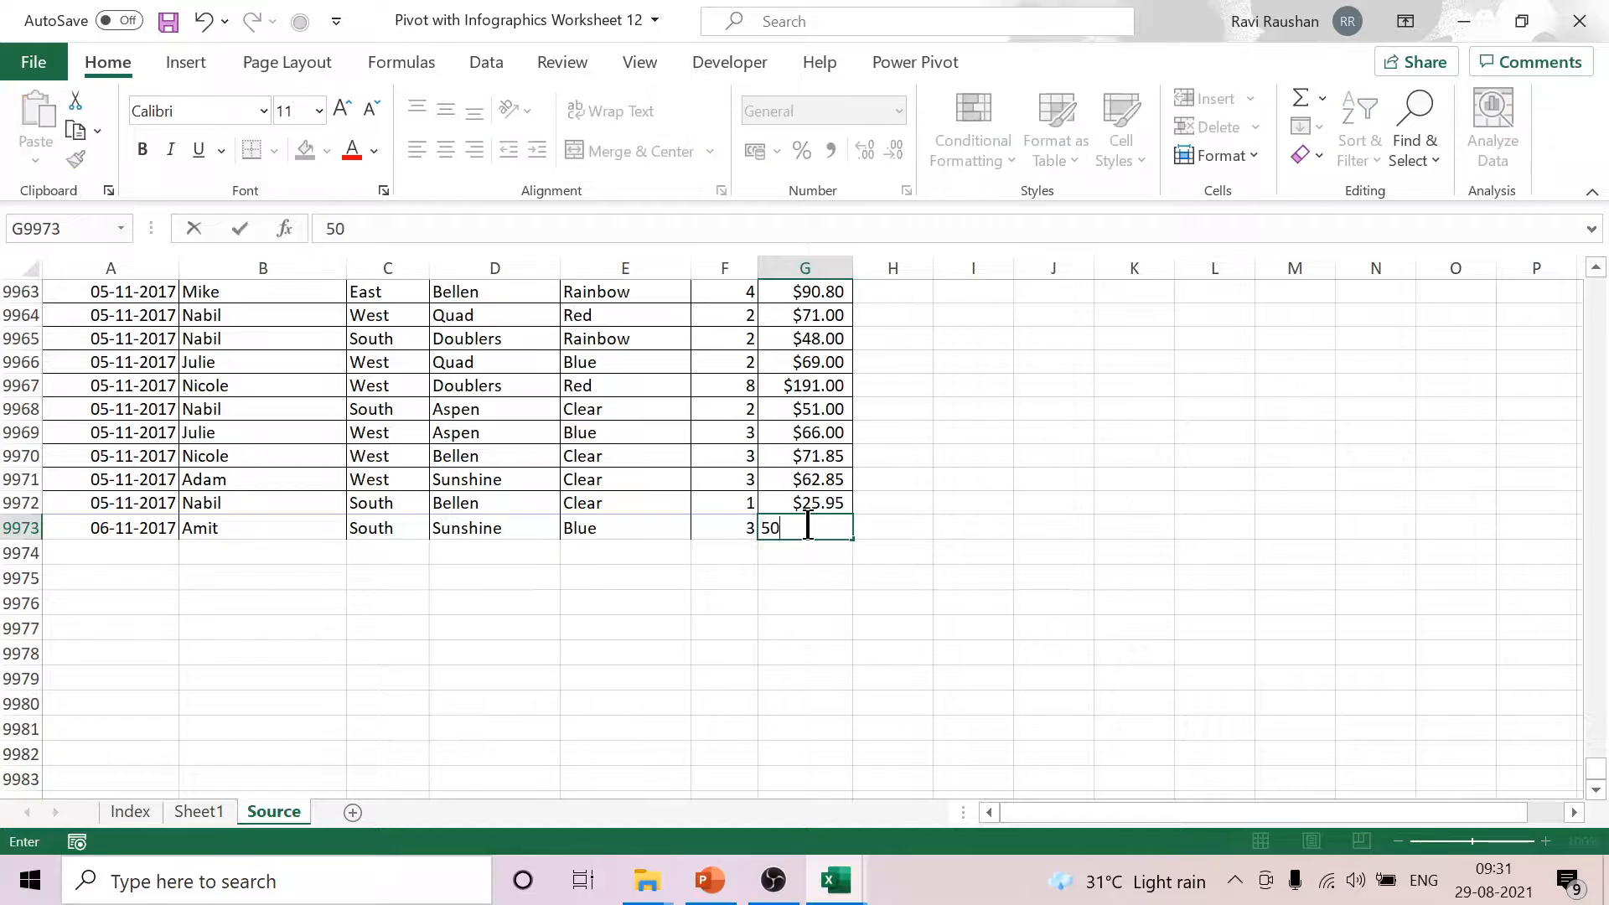
click(1006, 612)
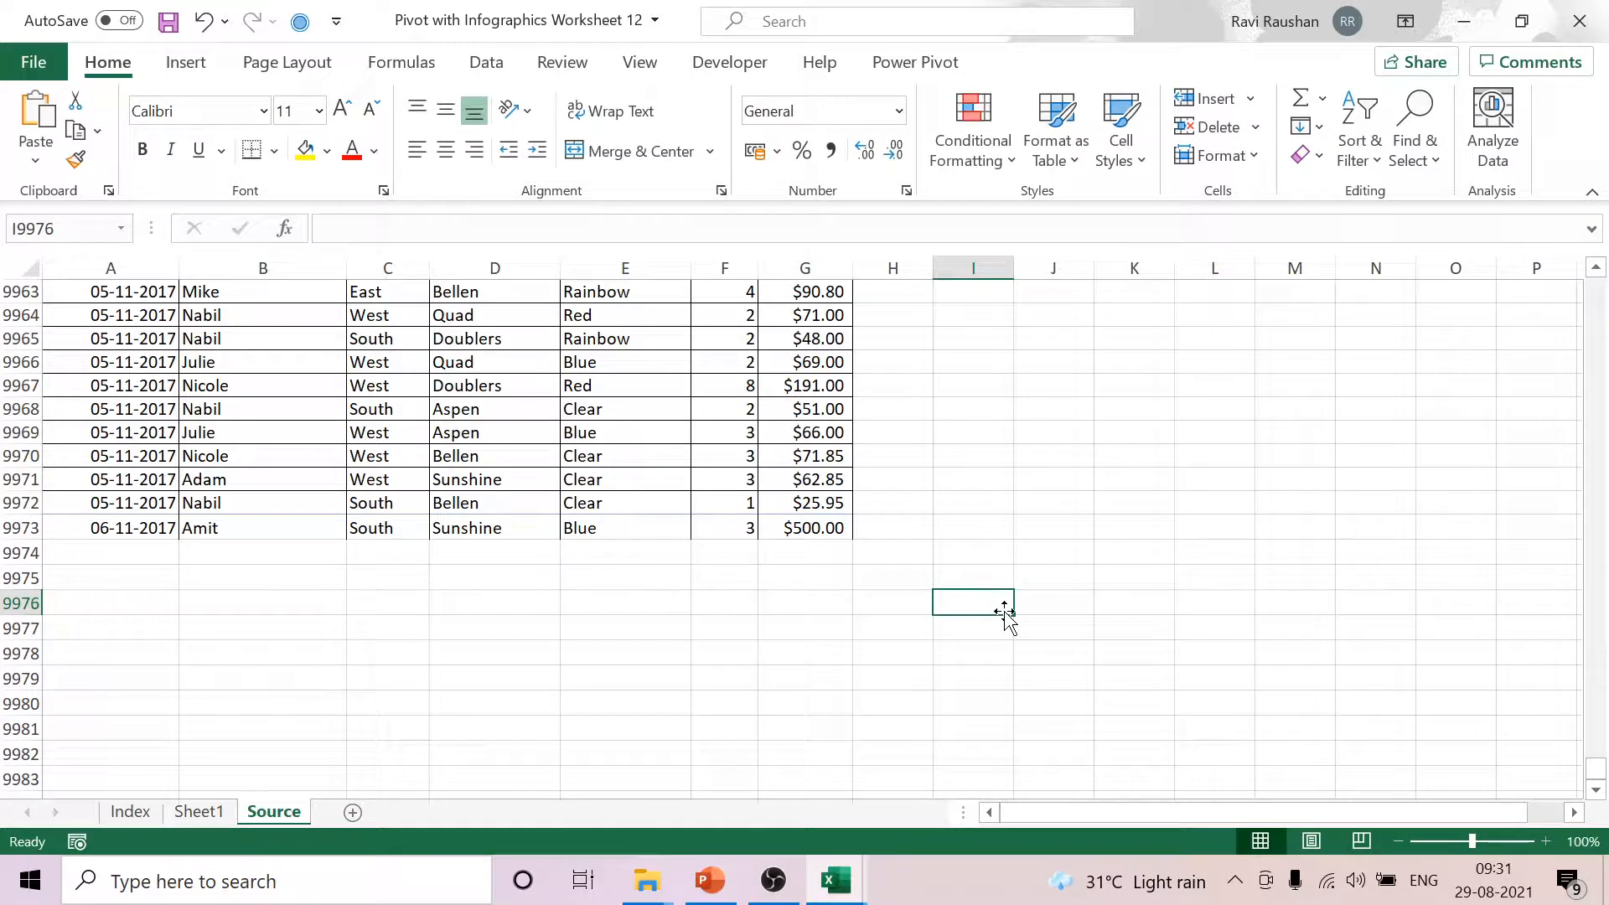
Refresh all data connections of the PivotTable on Sheet1 after the new source record.
click(206, 813)
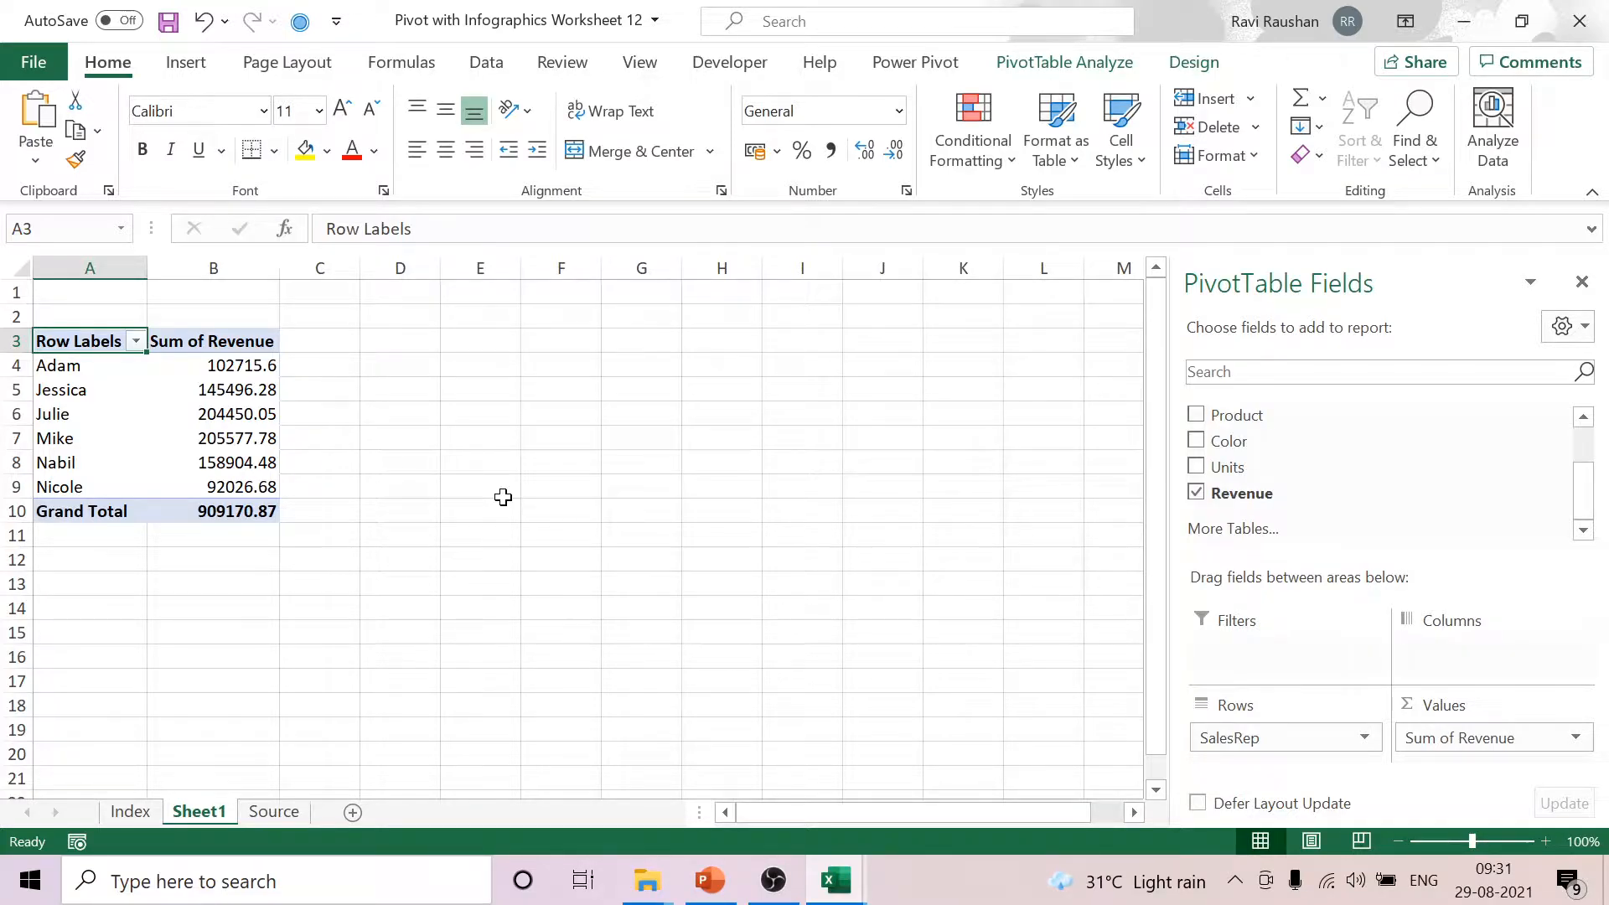
click(277, 813)
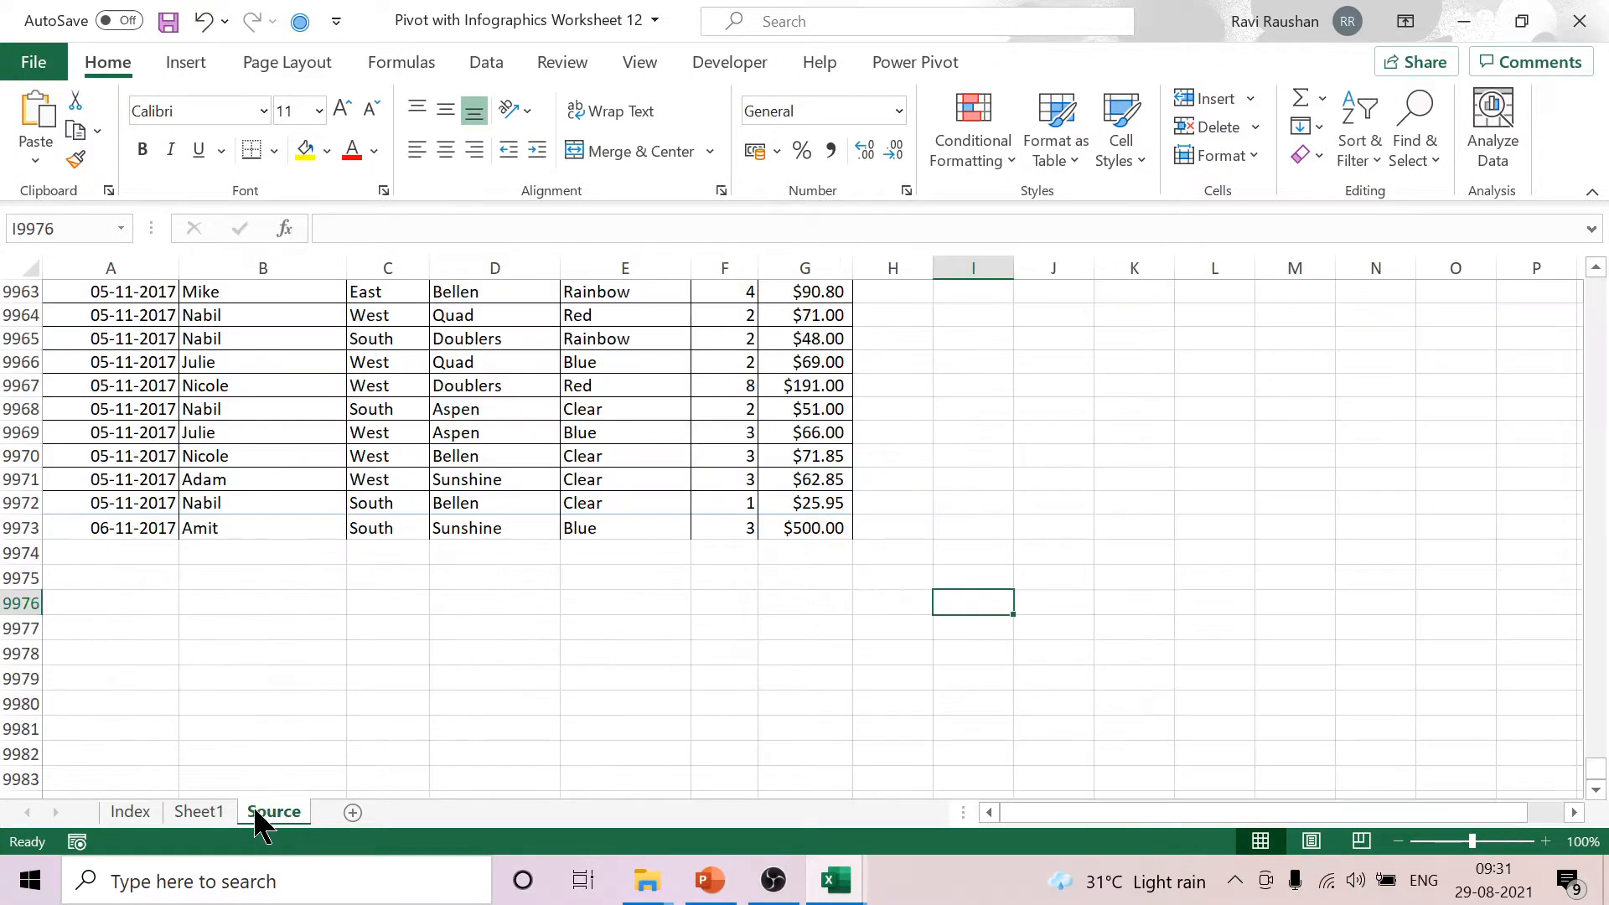
click(223, 817)
click(161, 425)
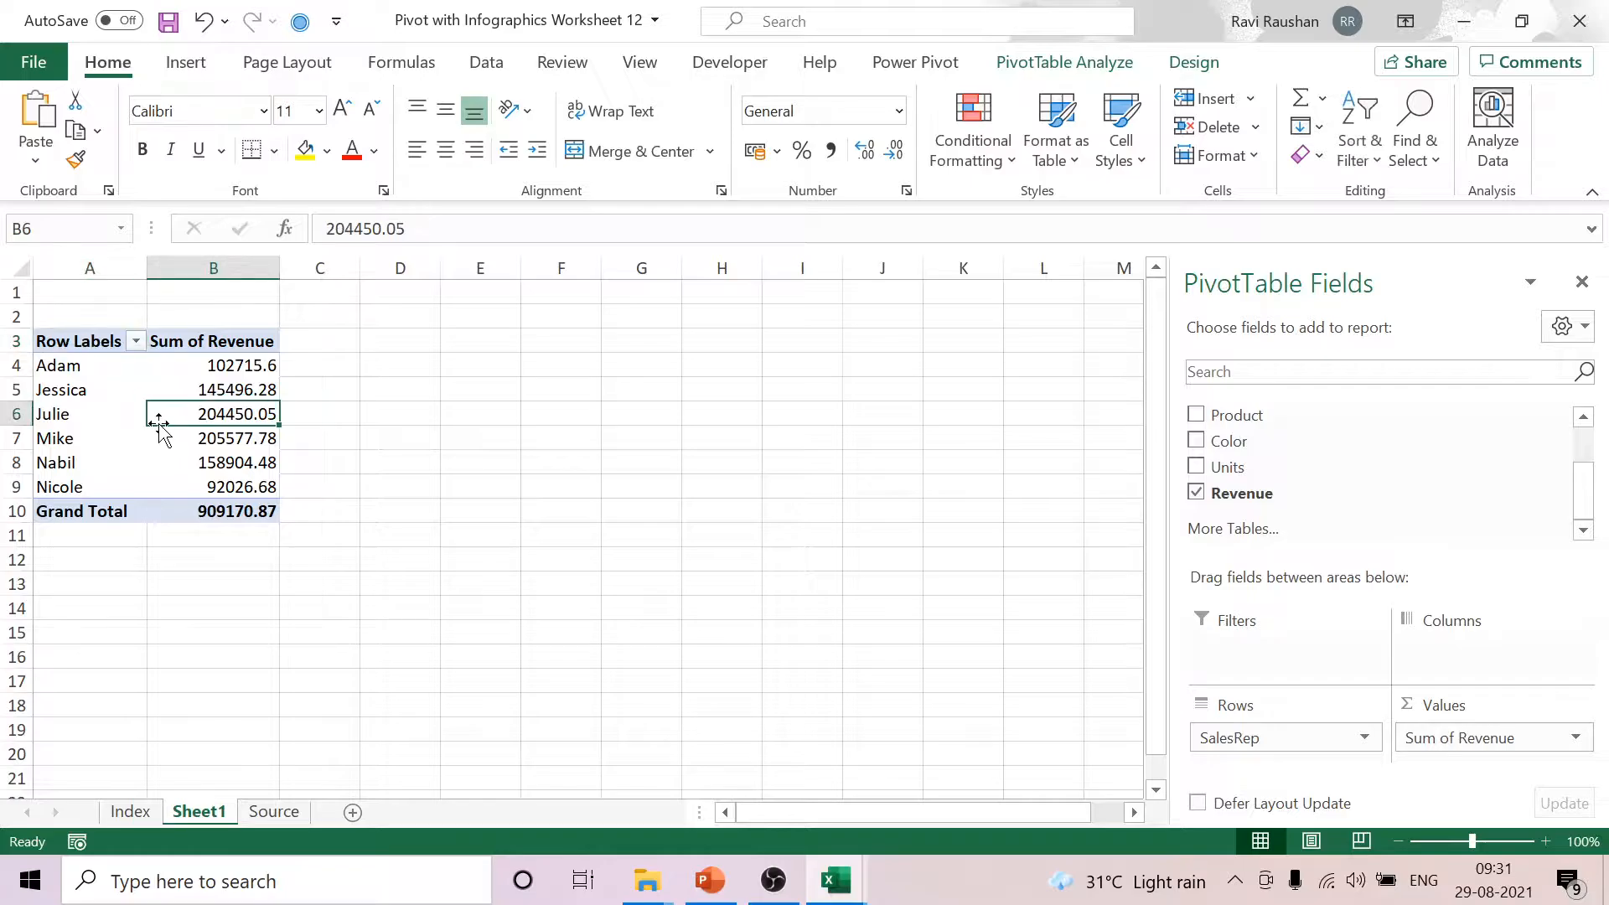
click(1084, 54)
click(734, 159)
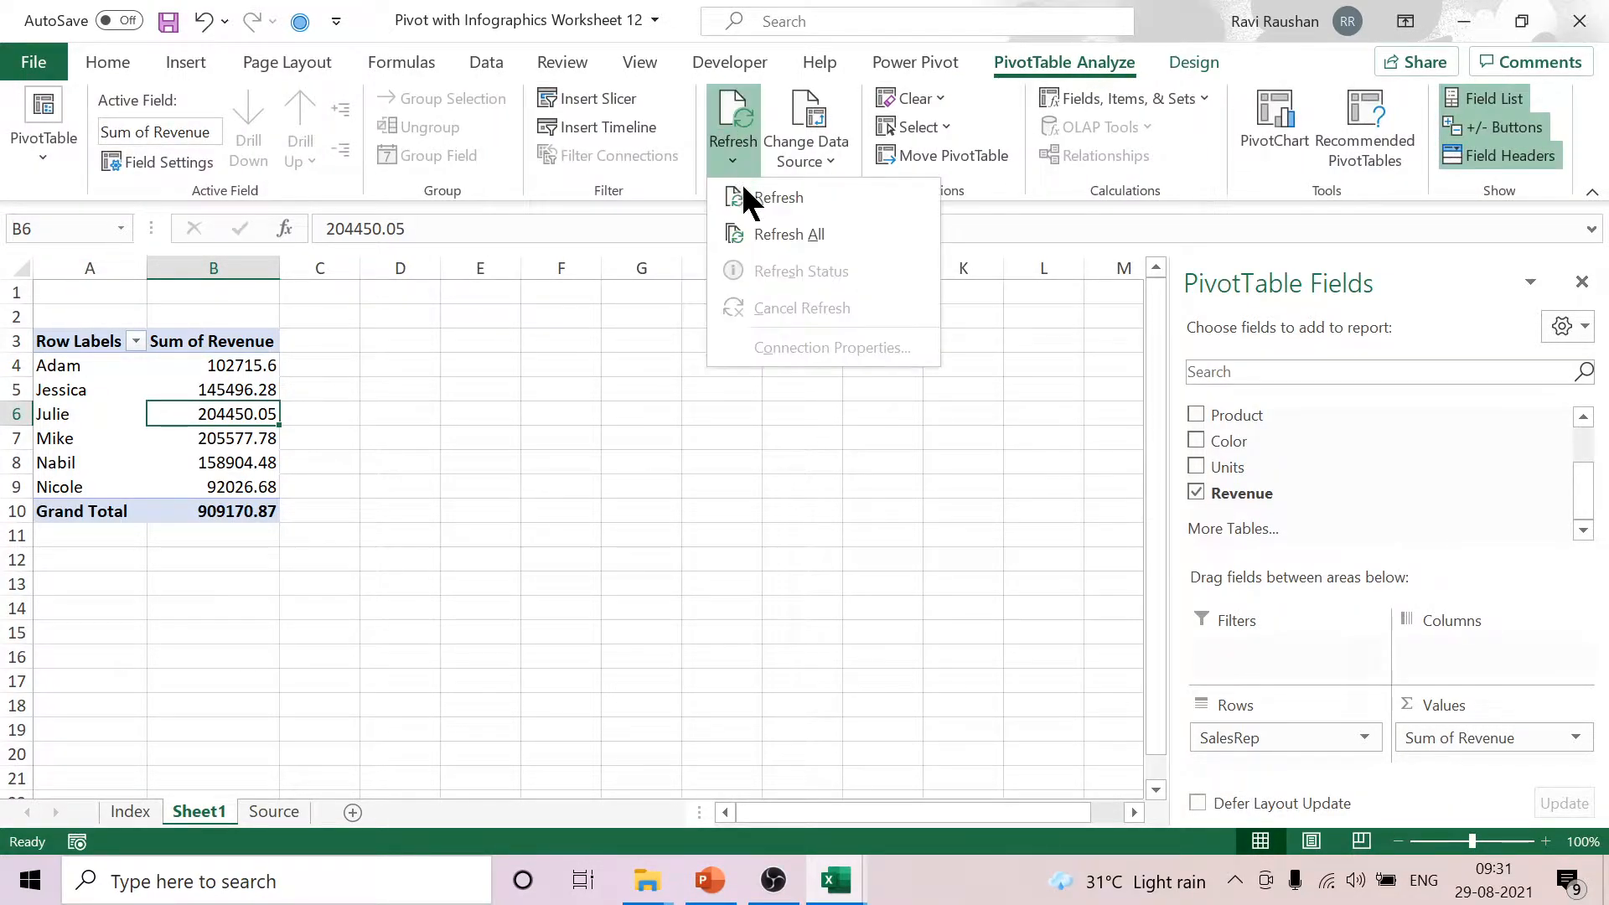
click(771, 235)
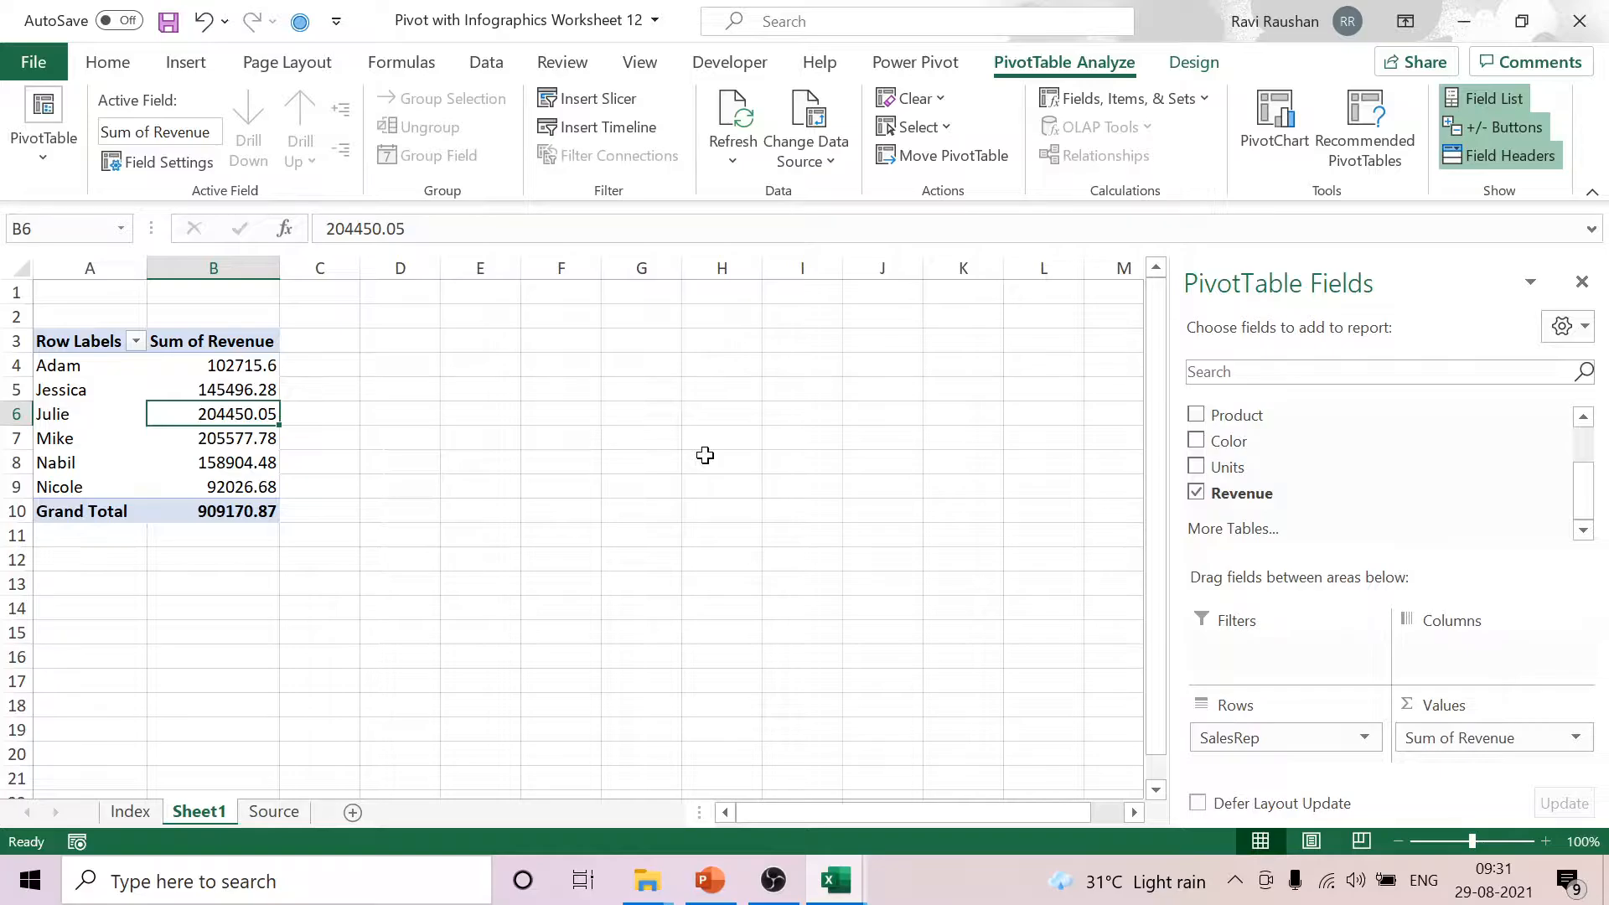
Delete the PivotTable worksheet Sheet1 from the workbook.
right_click(188, 813)
click(256, 494)
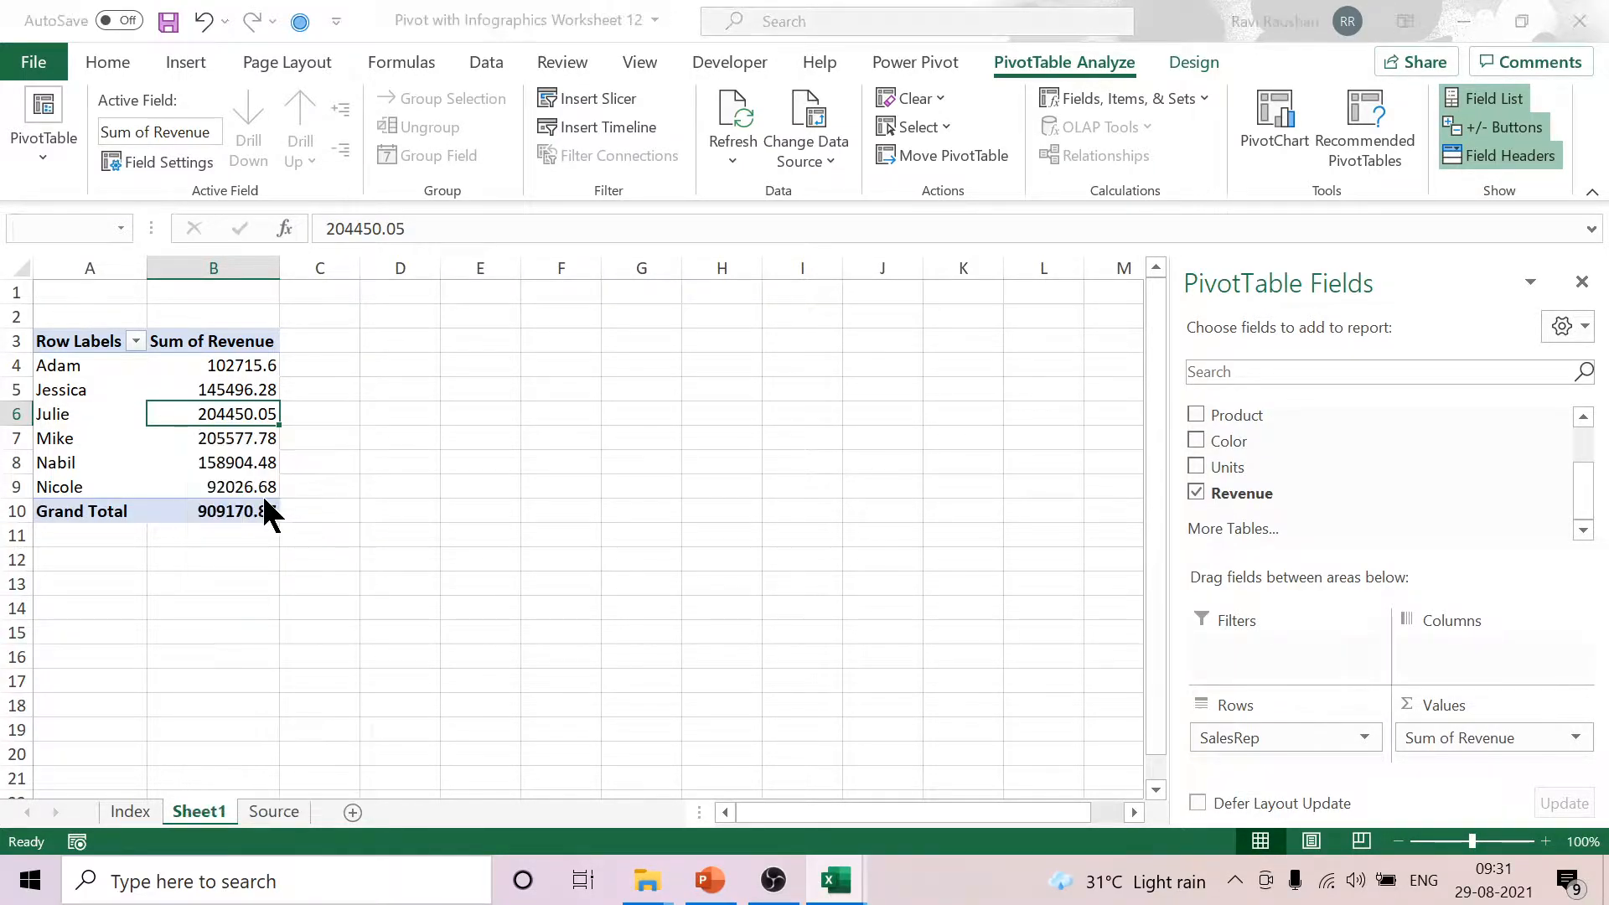
click(763, 511)
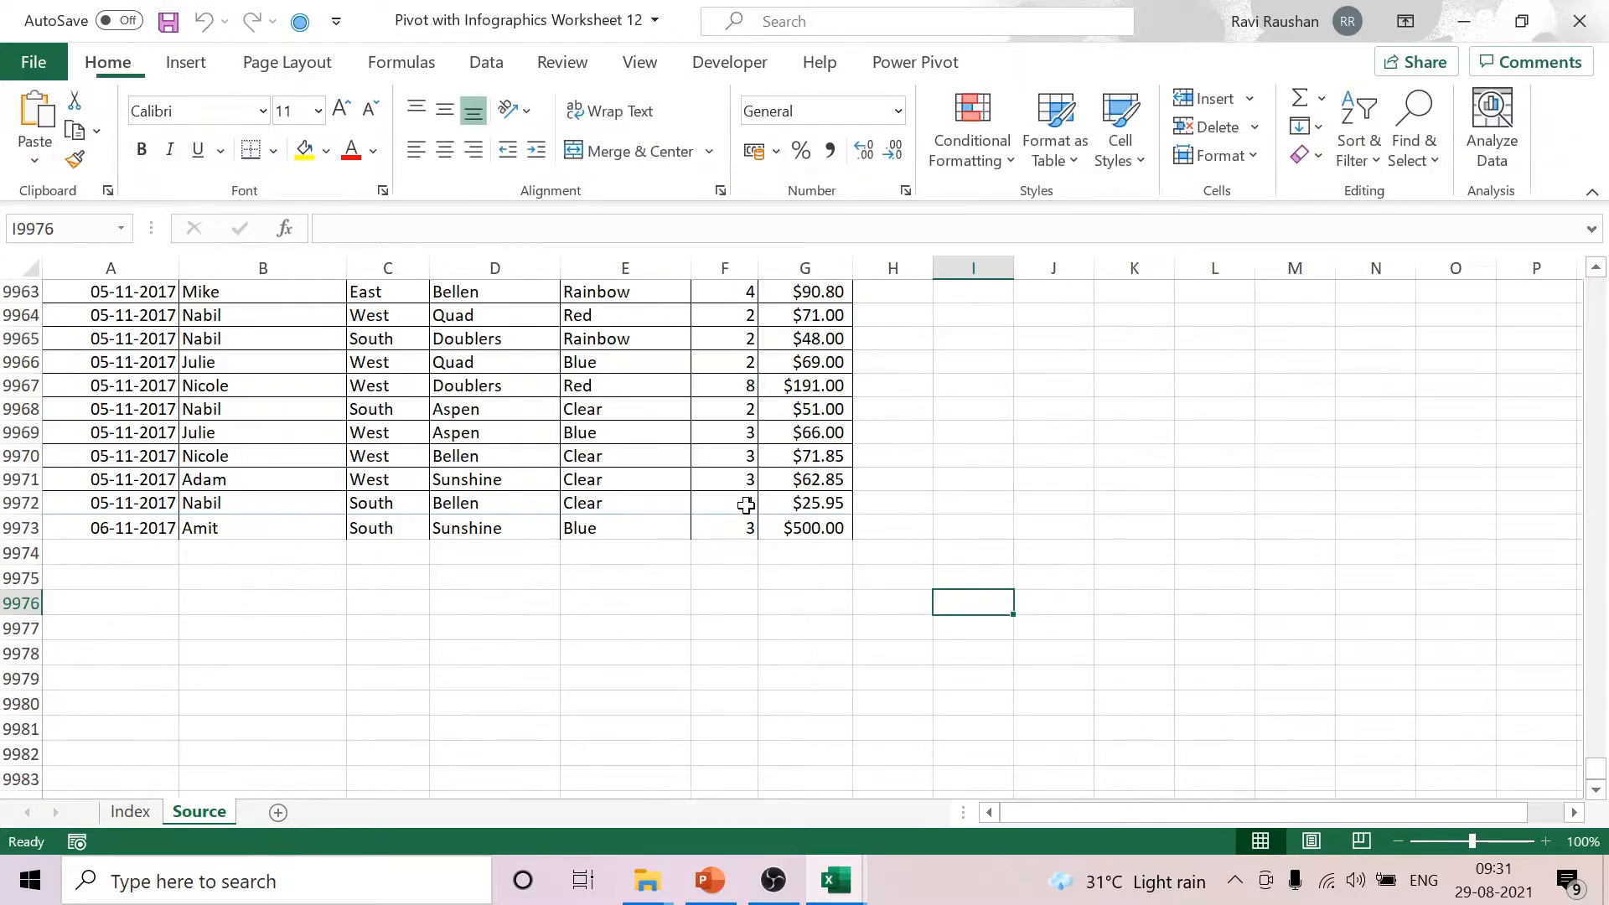
Clear the added record from row 9973 of the Source sheet.
scroll(570, 627, down, 2)
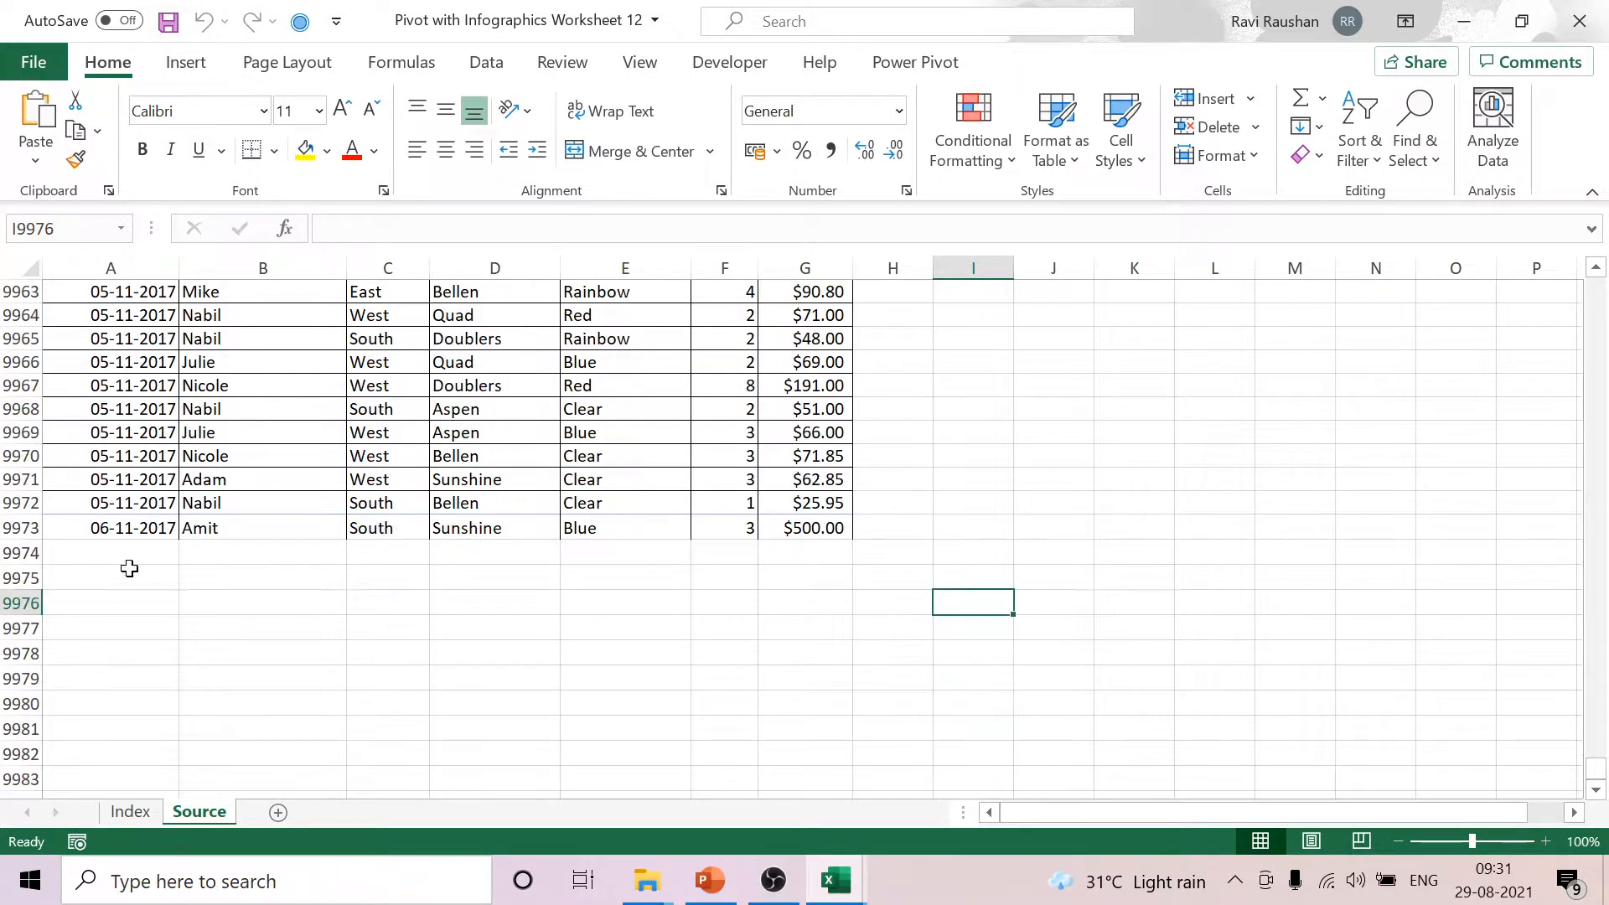
click(20, 528)
key(Delete)
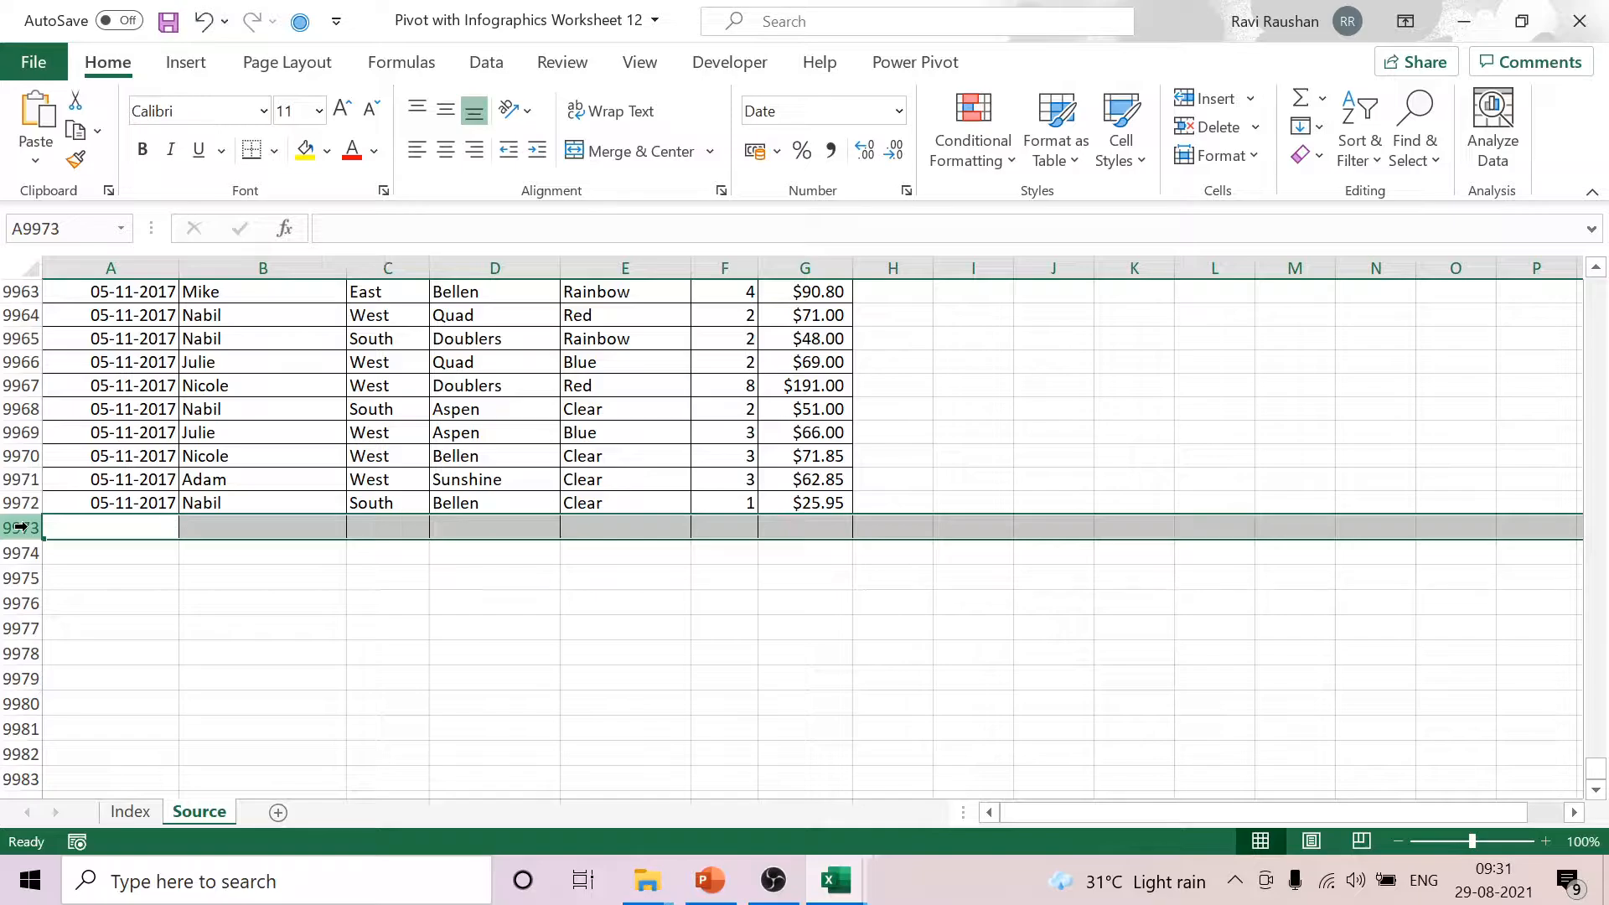
Return to the header row at the beginning of the Source sheet's sales data.
scroll(290, 689, up, 20)
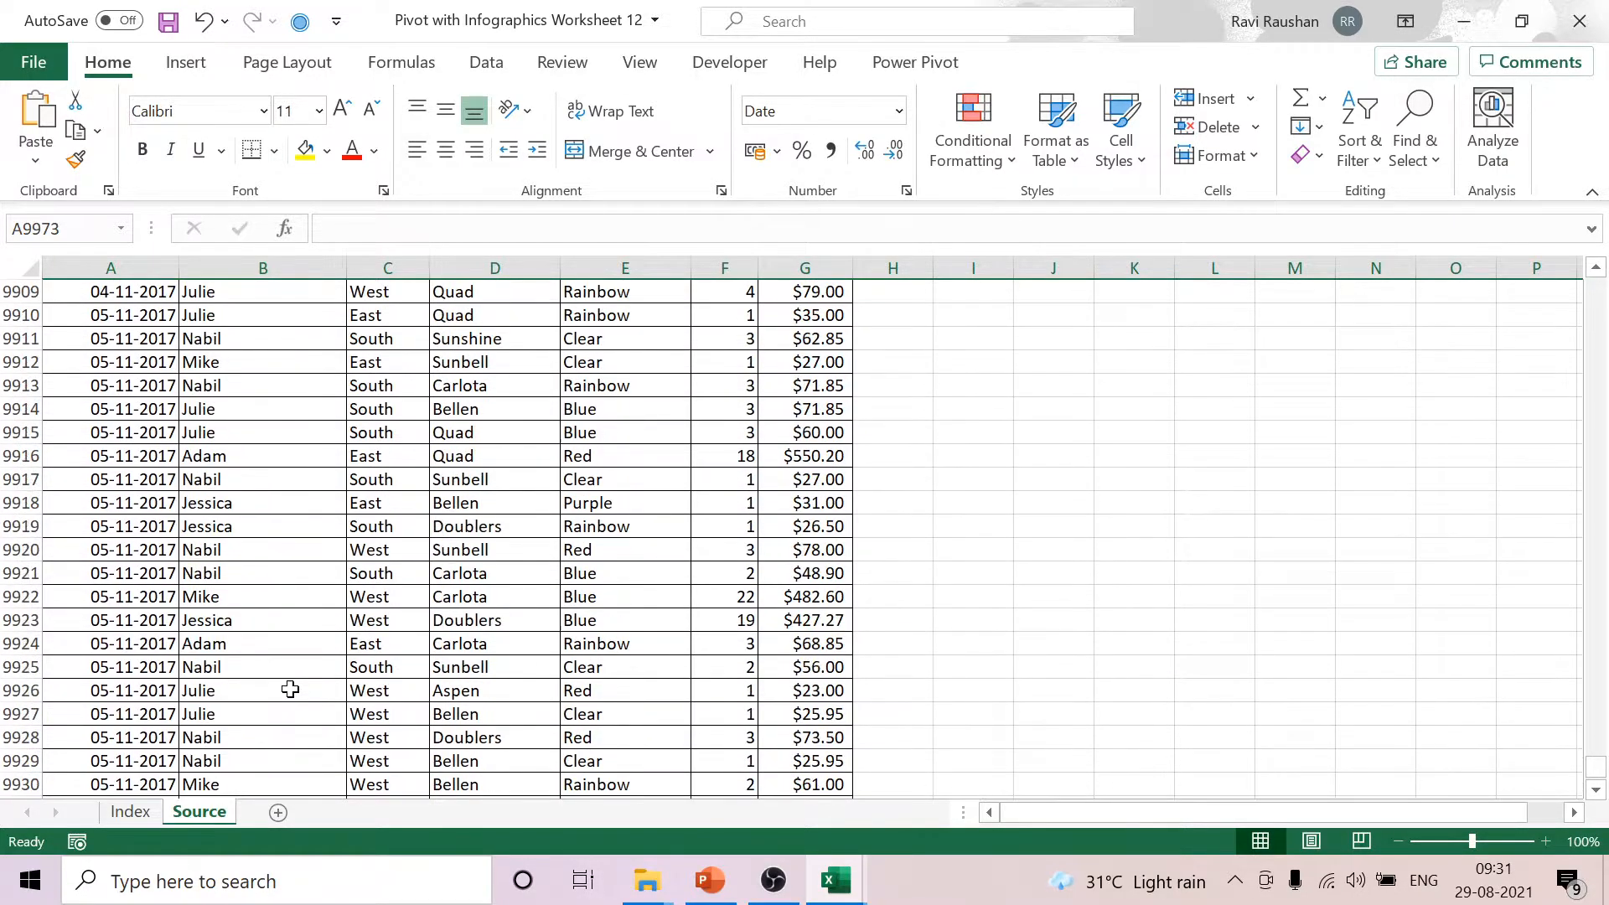
scroll(290, 689, up, 20)
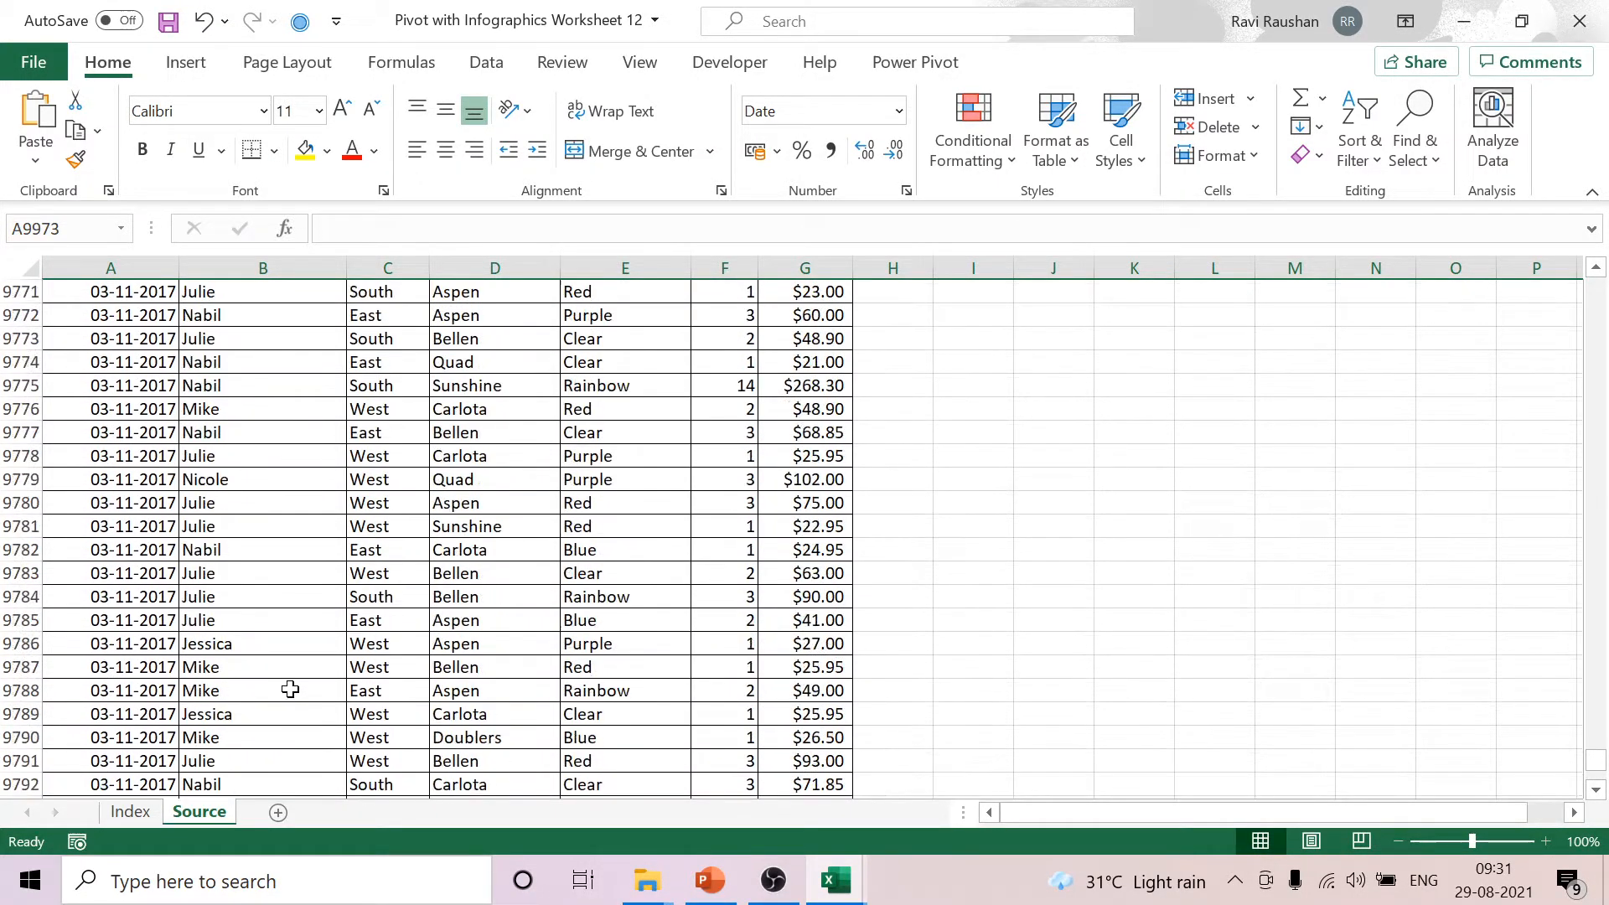
scroll(290, 689, up, 18)
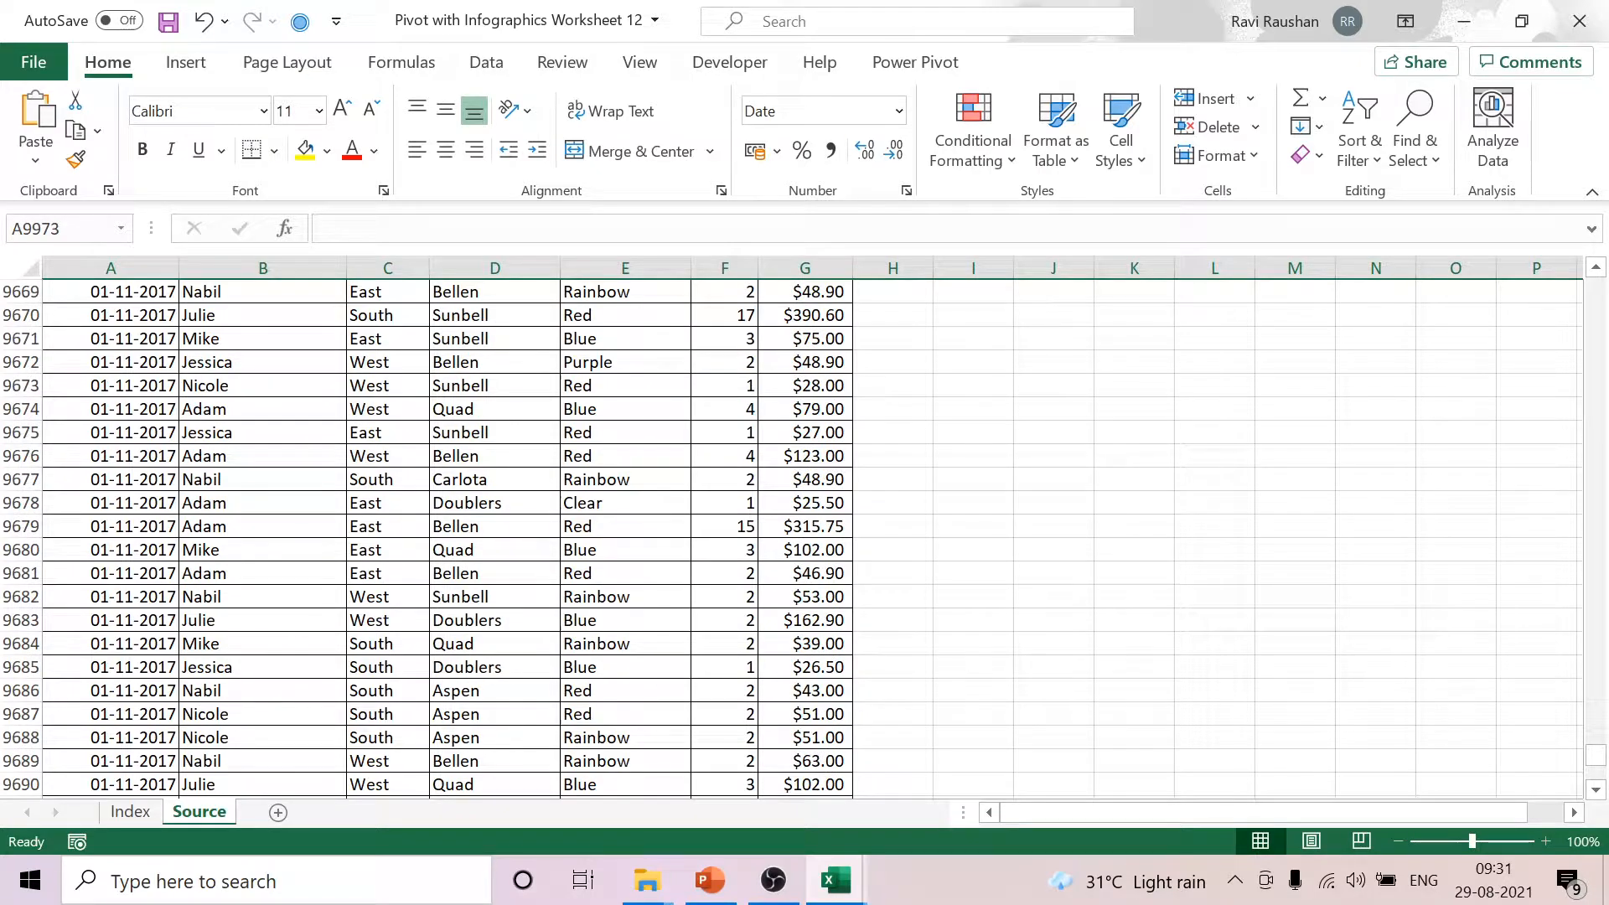
scroll(1599, 759, up, 7)
scroll(1599, 758, up, 20)
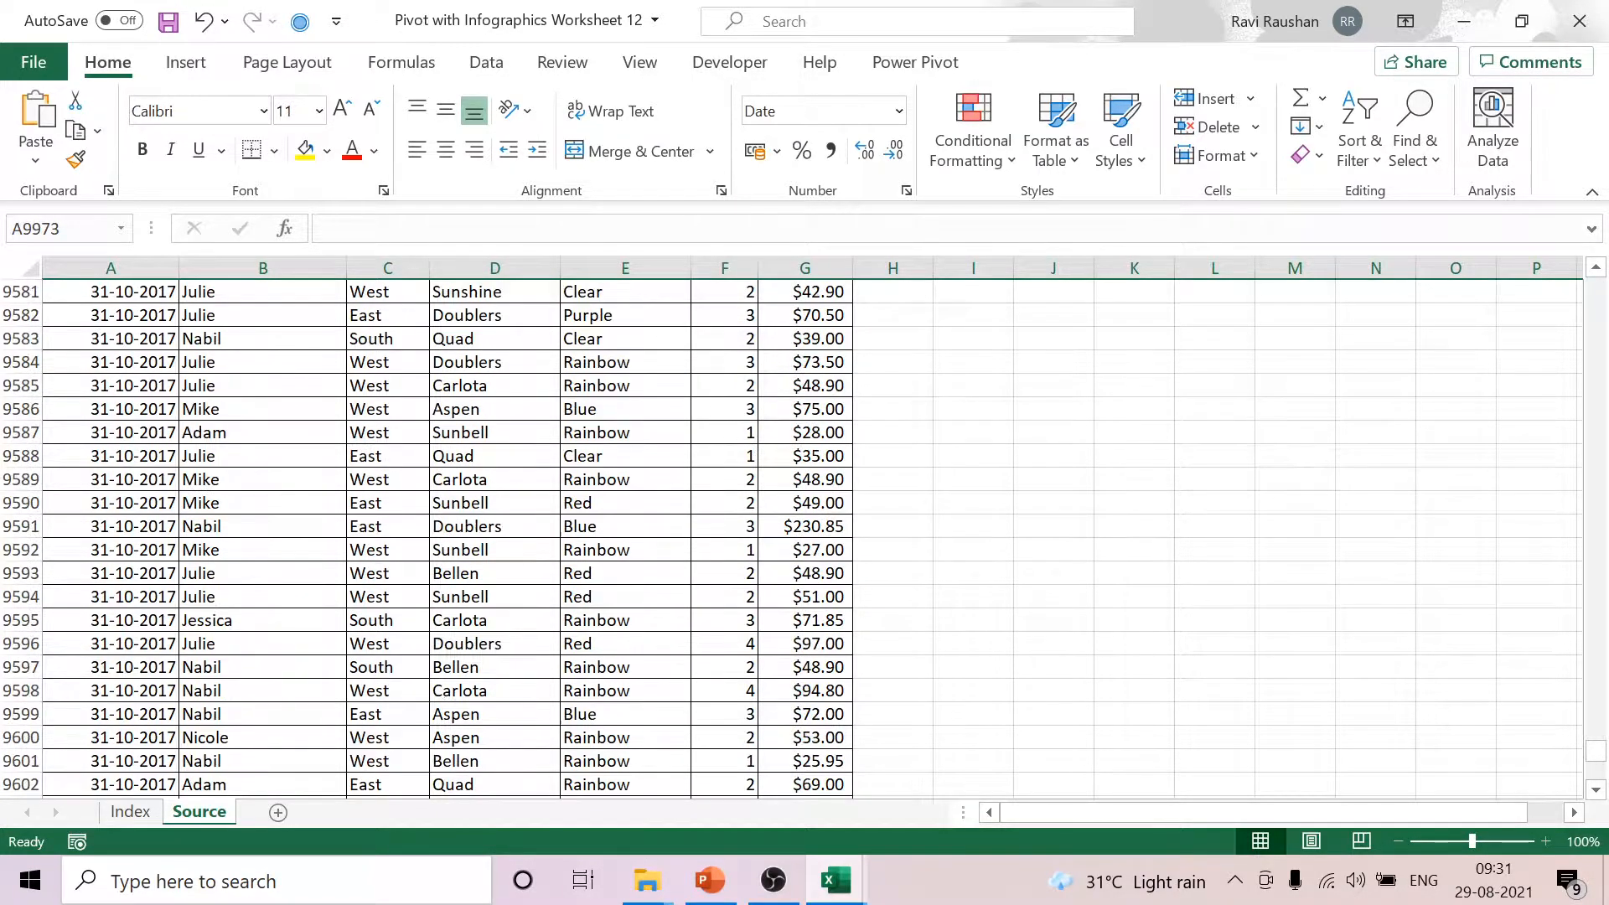
drag(1596, 754, 1596, 289)
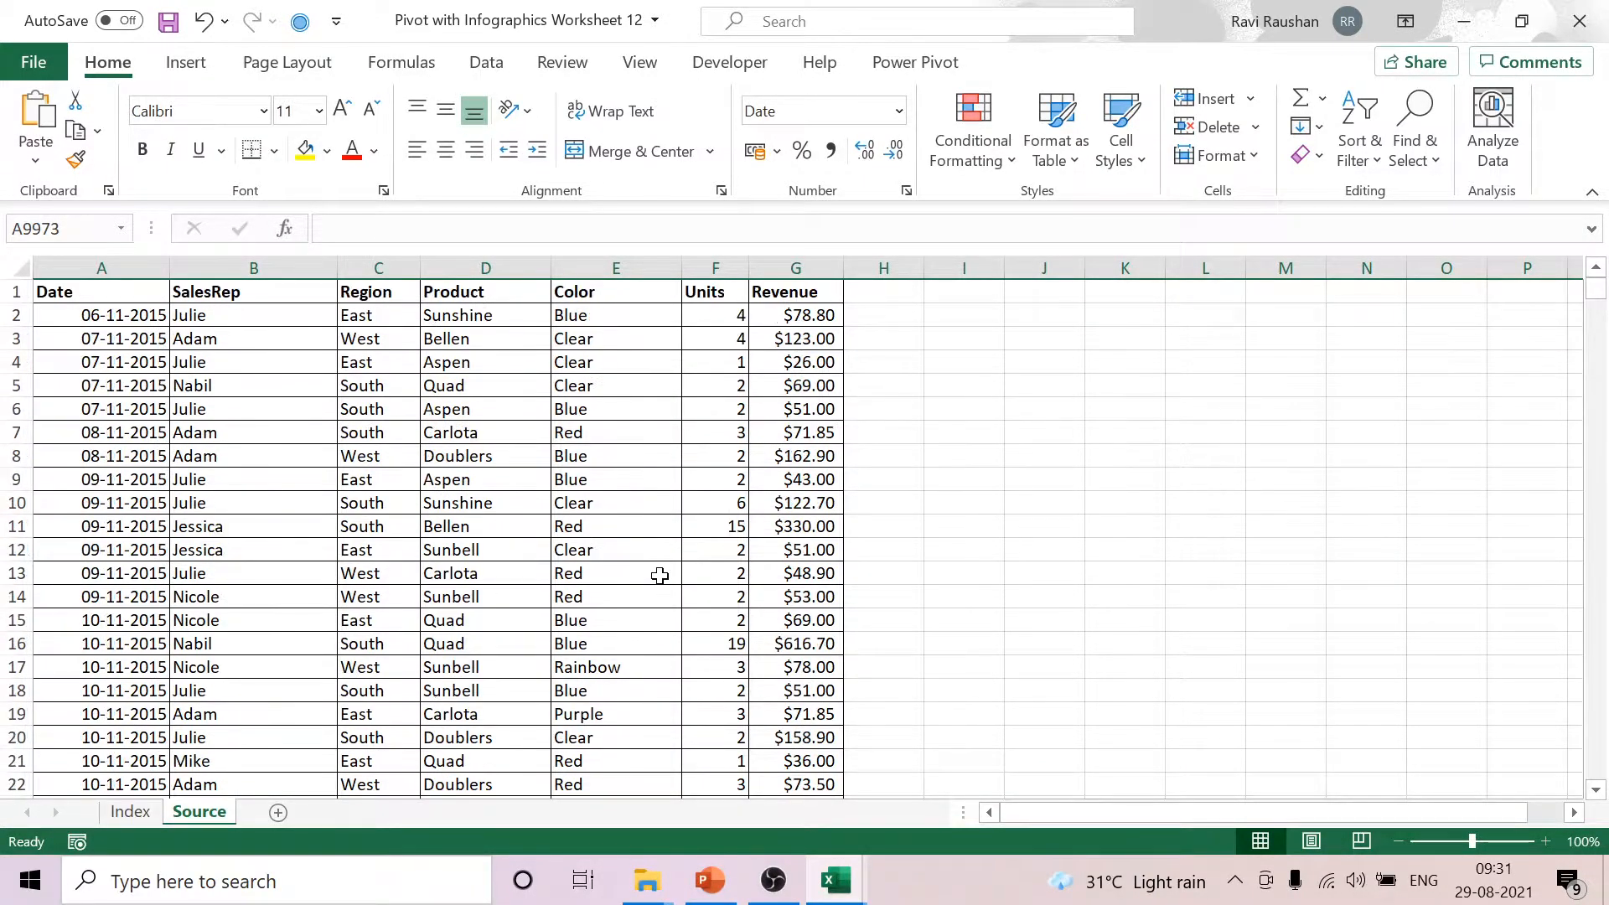
Convert the Source sheet's sales data range A1:G9972 into a table with headers.
click(118, 314)
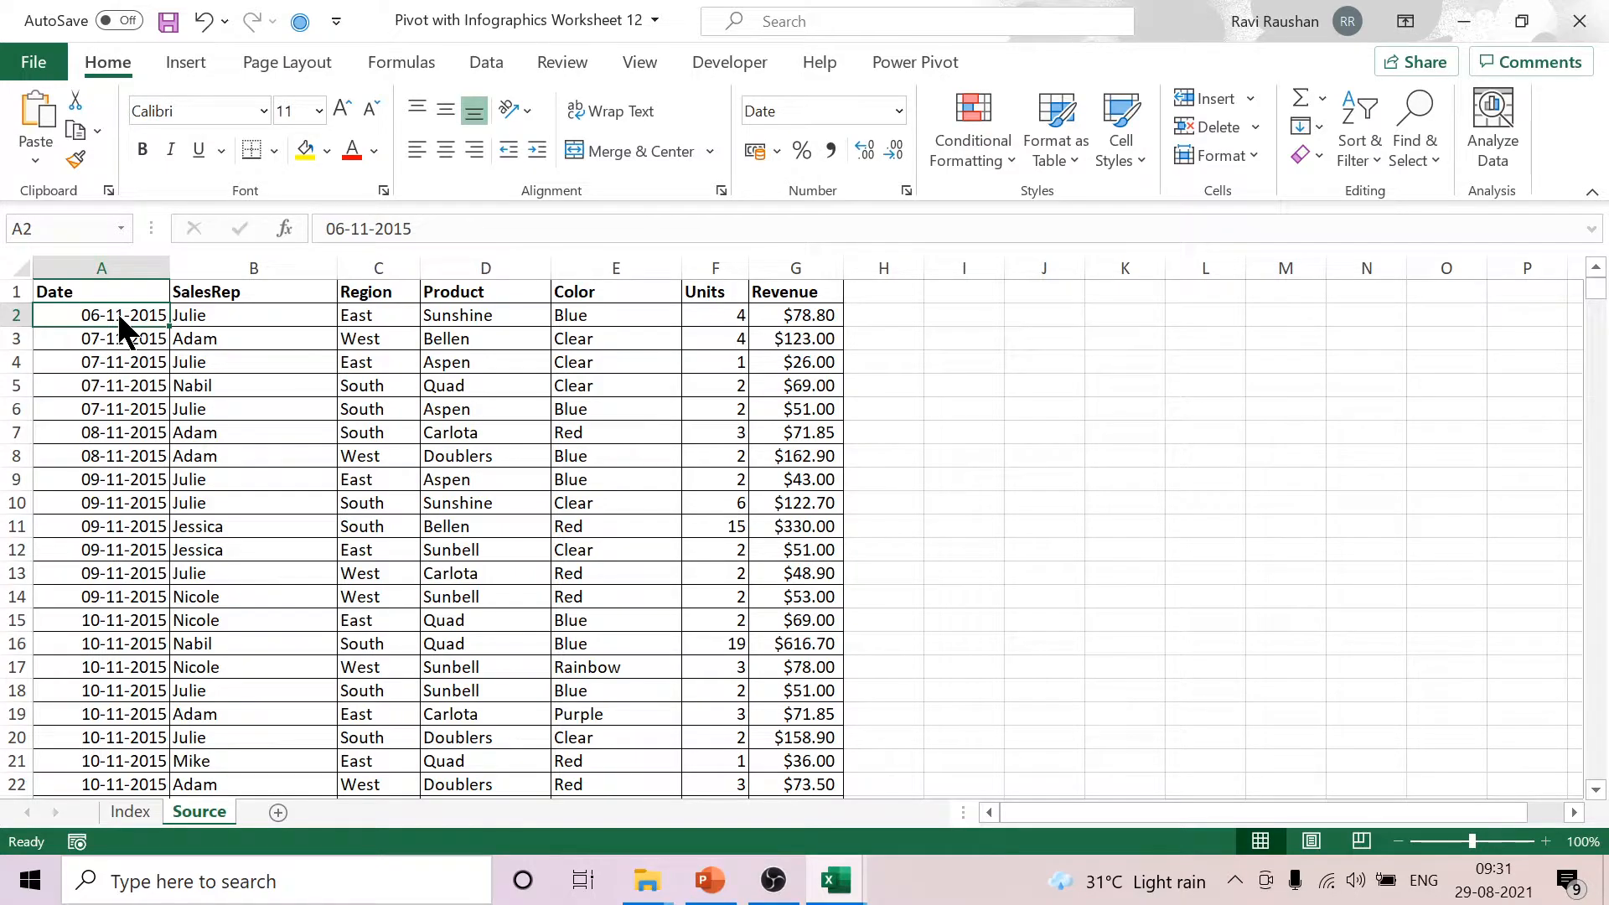
key(ctrl+t)
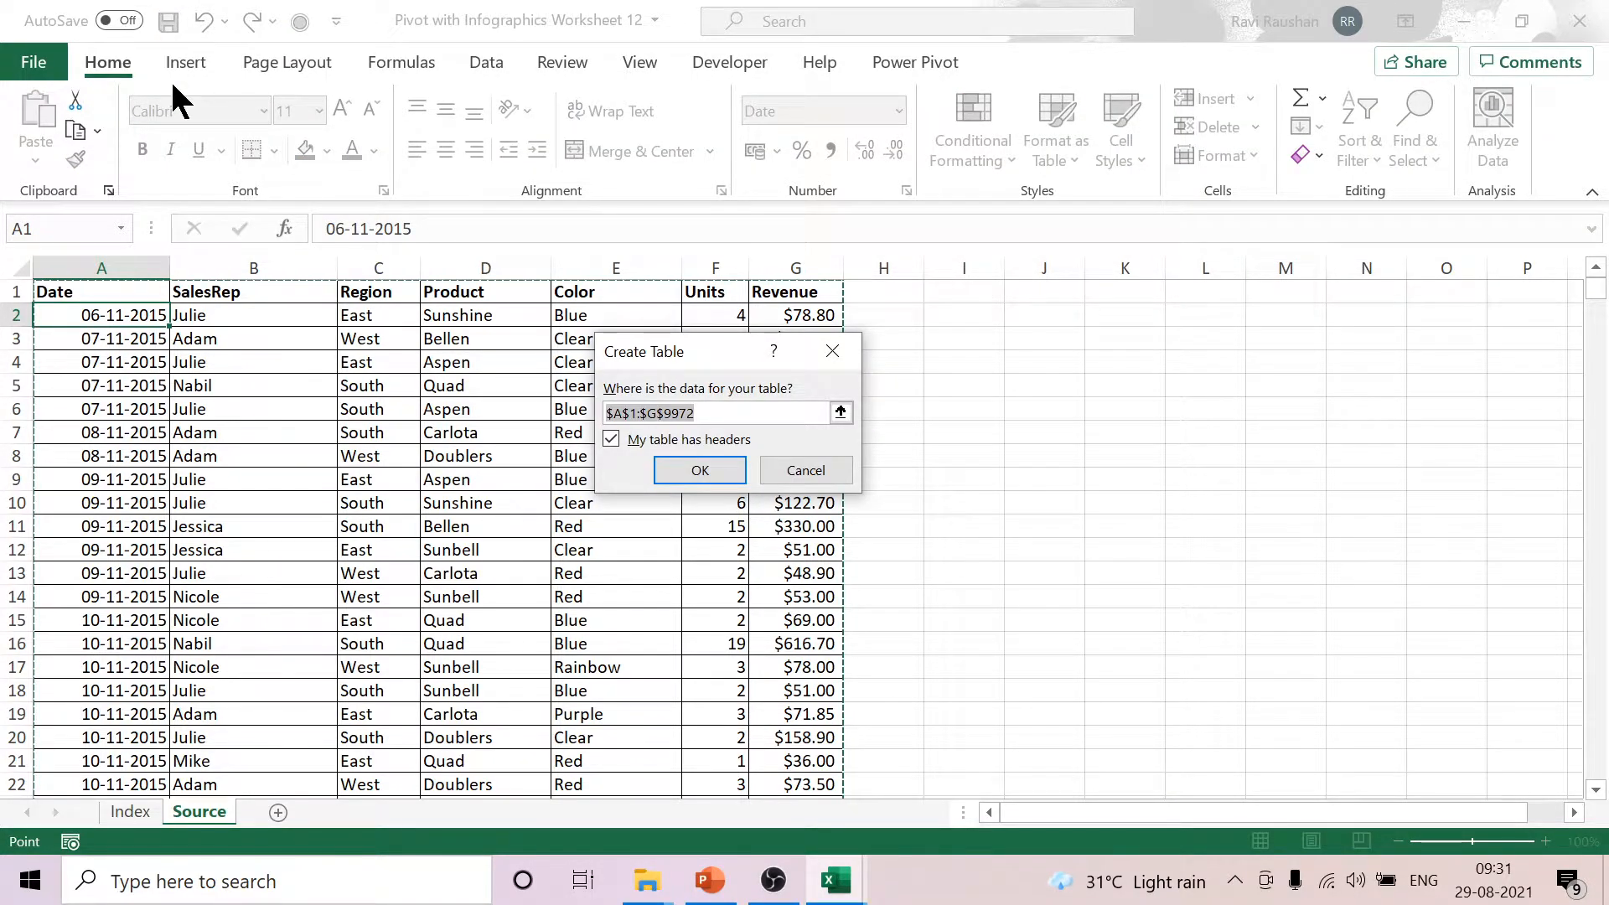
click(686, 469)
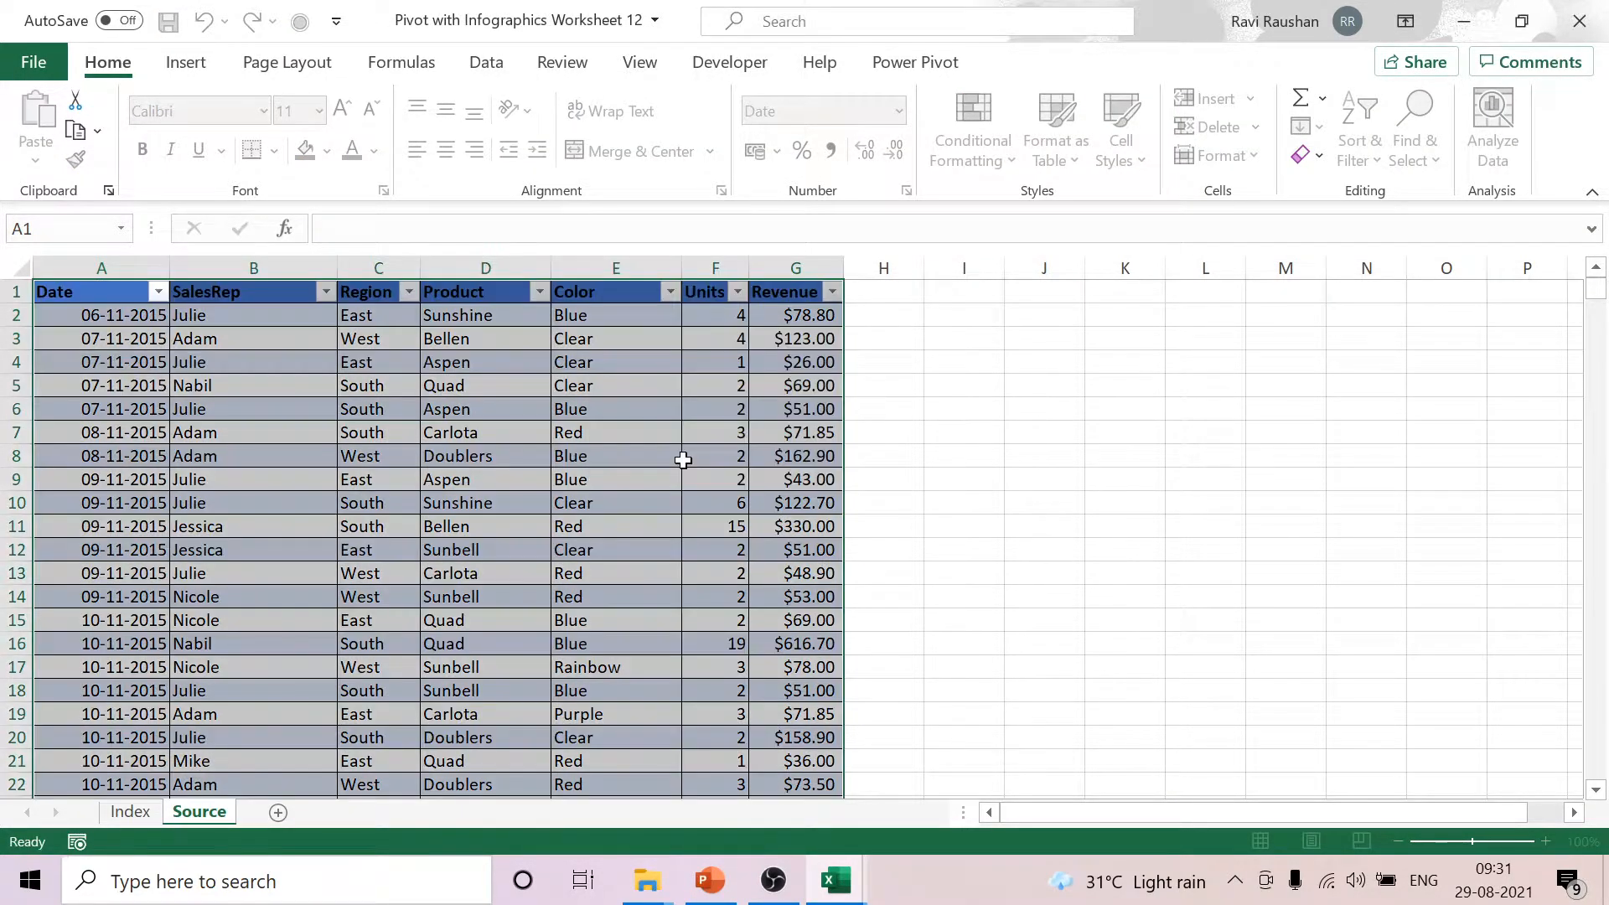
click(938, 463)
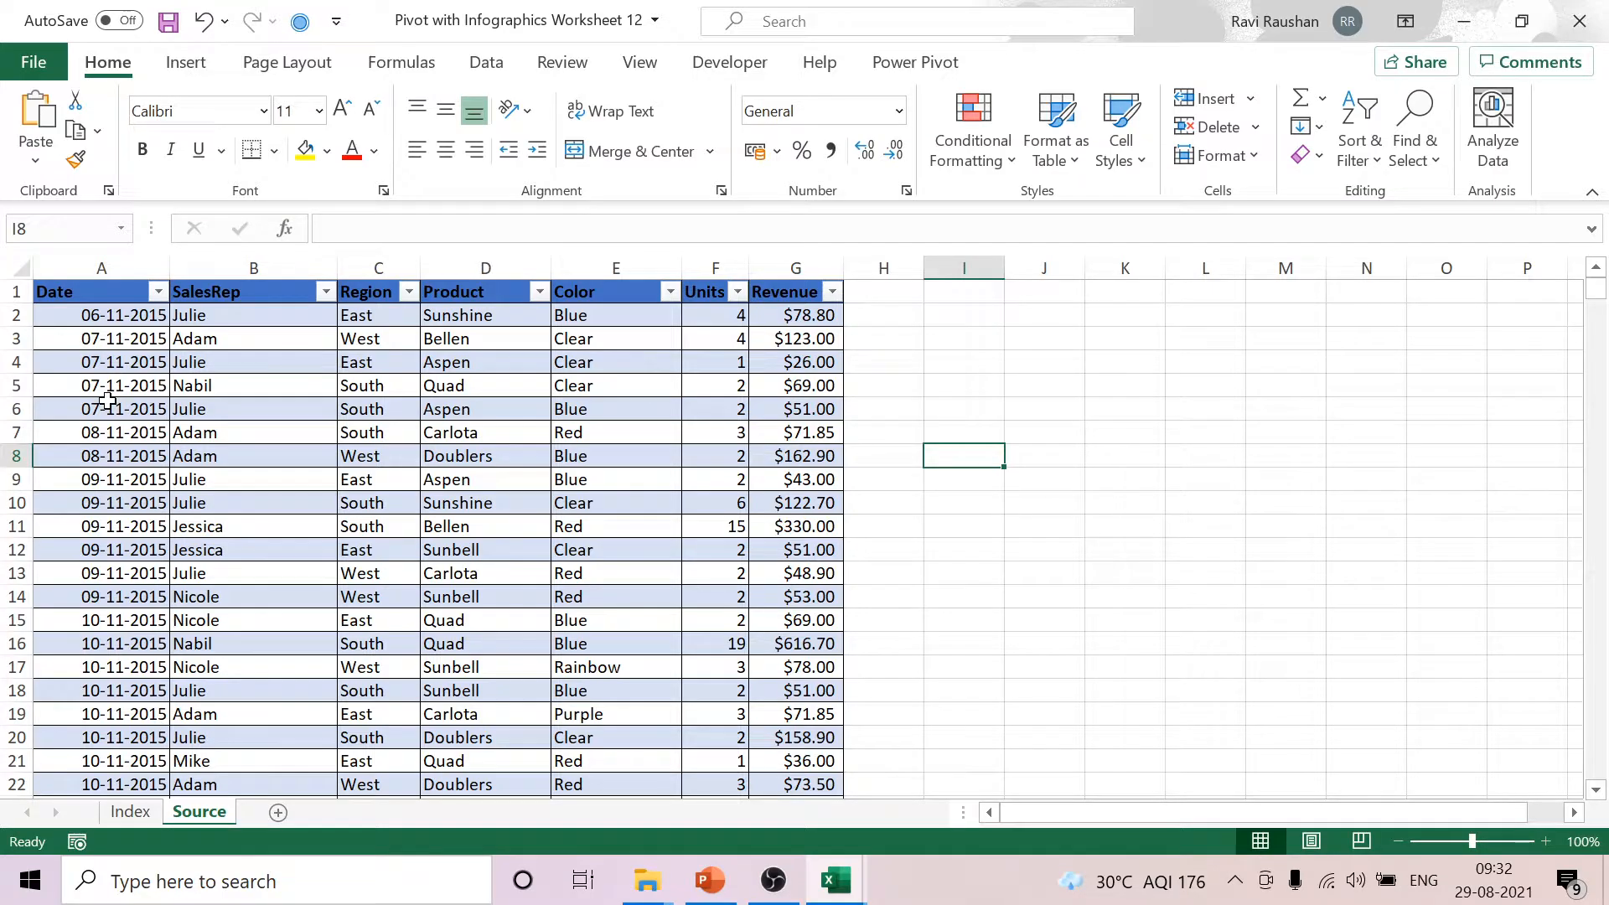
Insert a PivotTable on a new worksheet using the Source sheet's sales table as its data.
click(101, 315)
click(188, 60)
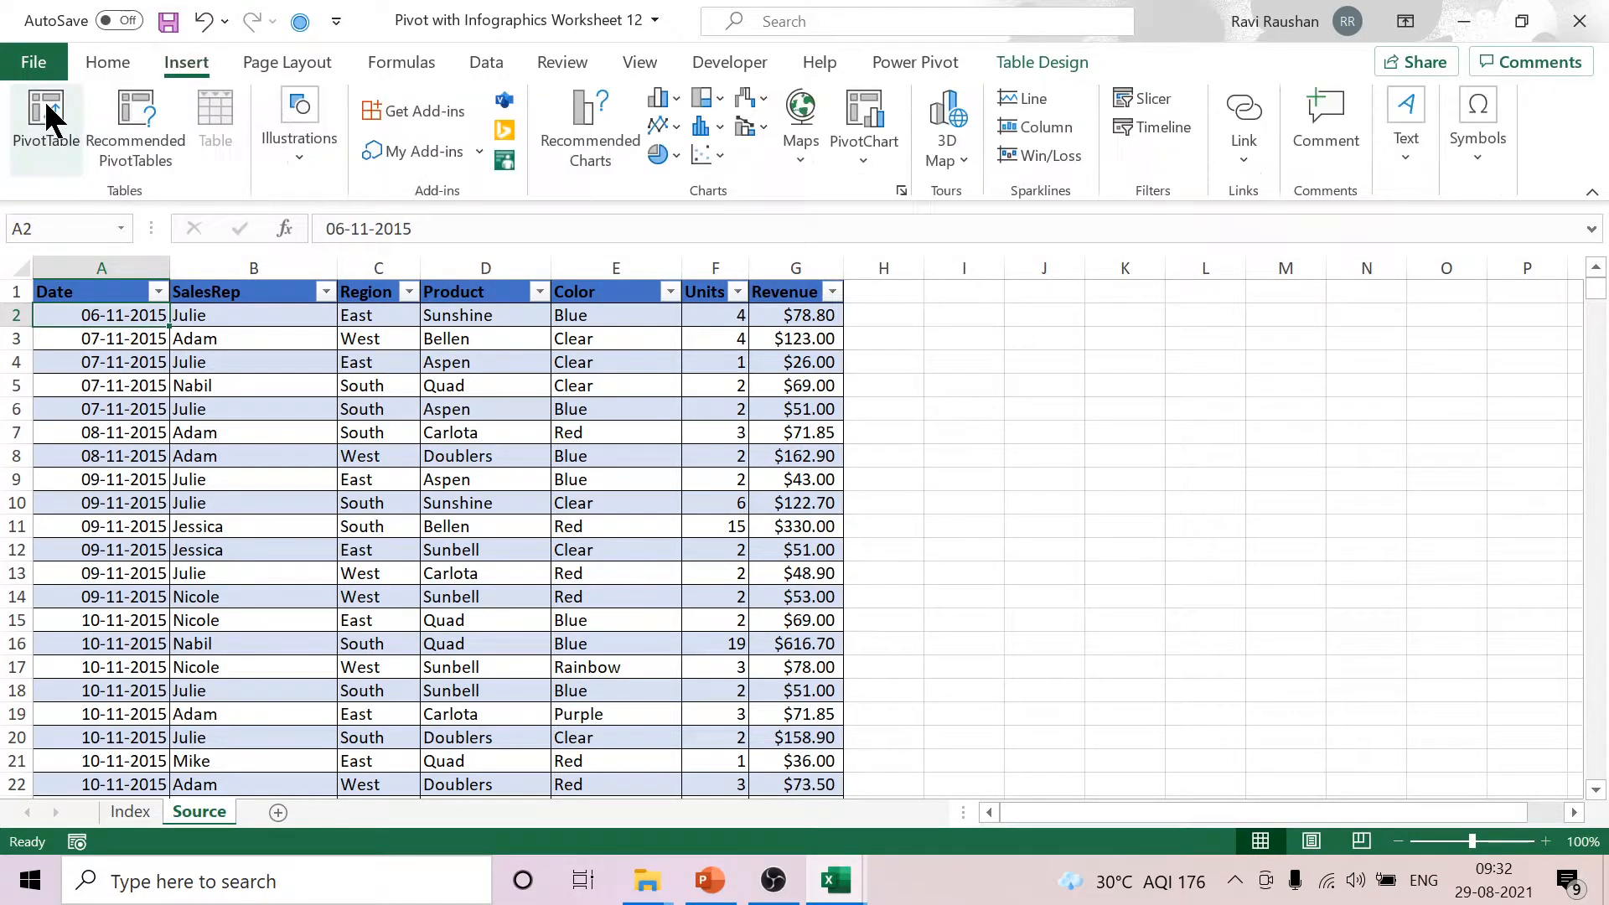
click(46, 114)
click(803, 572)
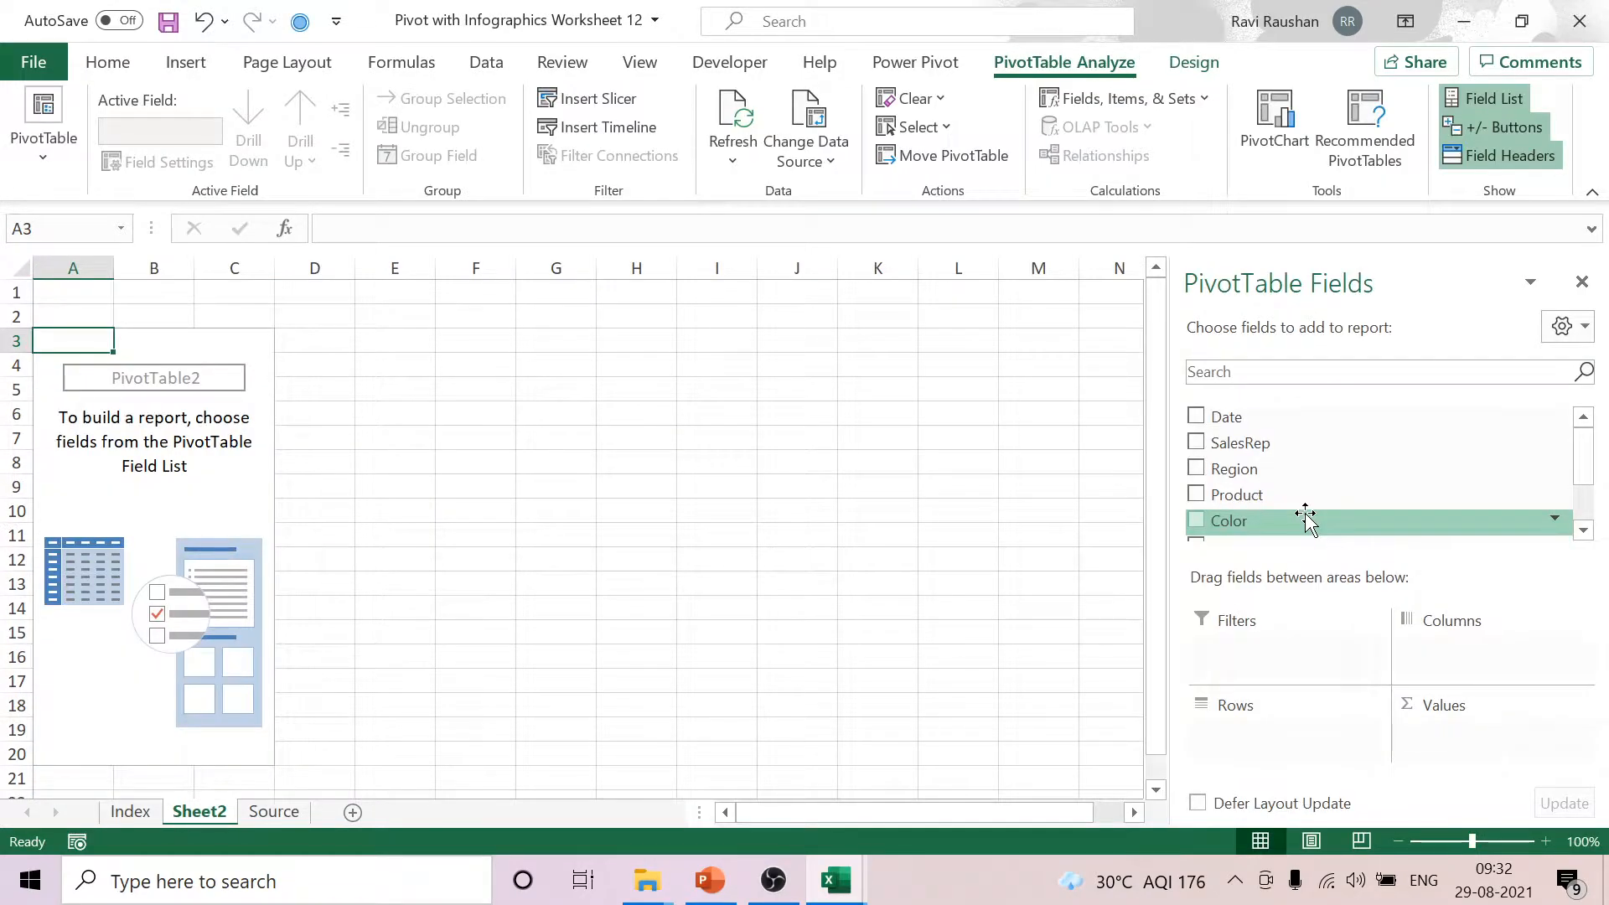
Build the PivotTable with SalesRep in Rows and the sum of Revenue in Values.
drag(1241, 442, 1283, 730)
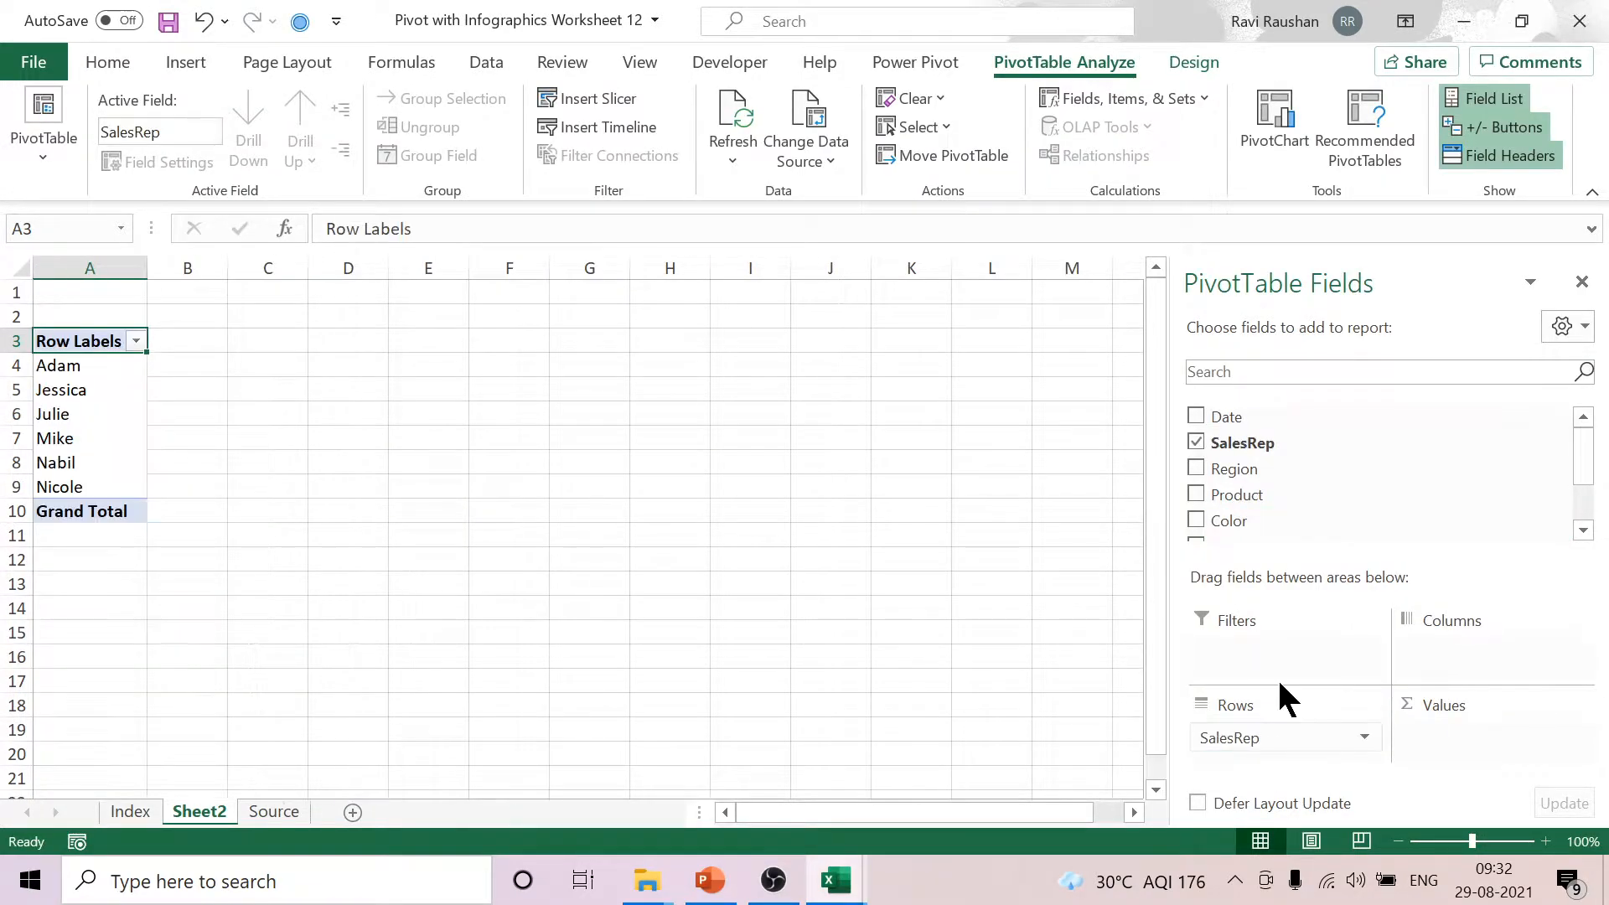
scroll(1341, 503, down, 1)
drag(1308, 495, 1448, 754)
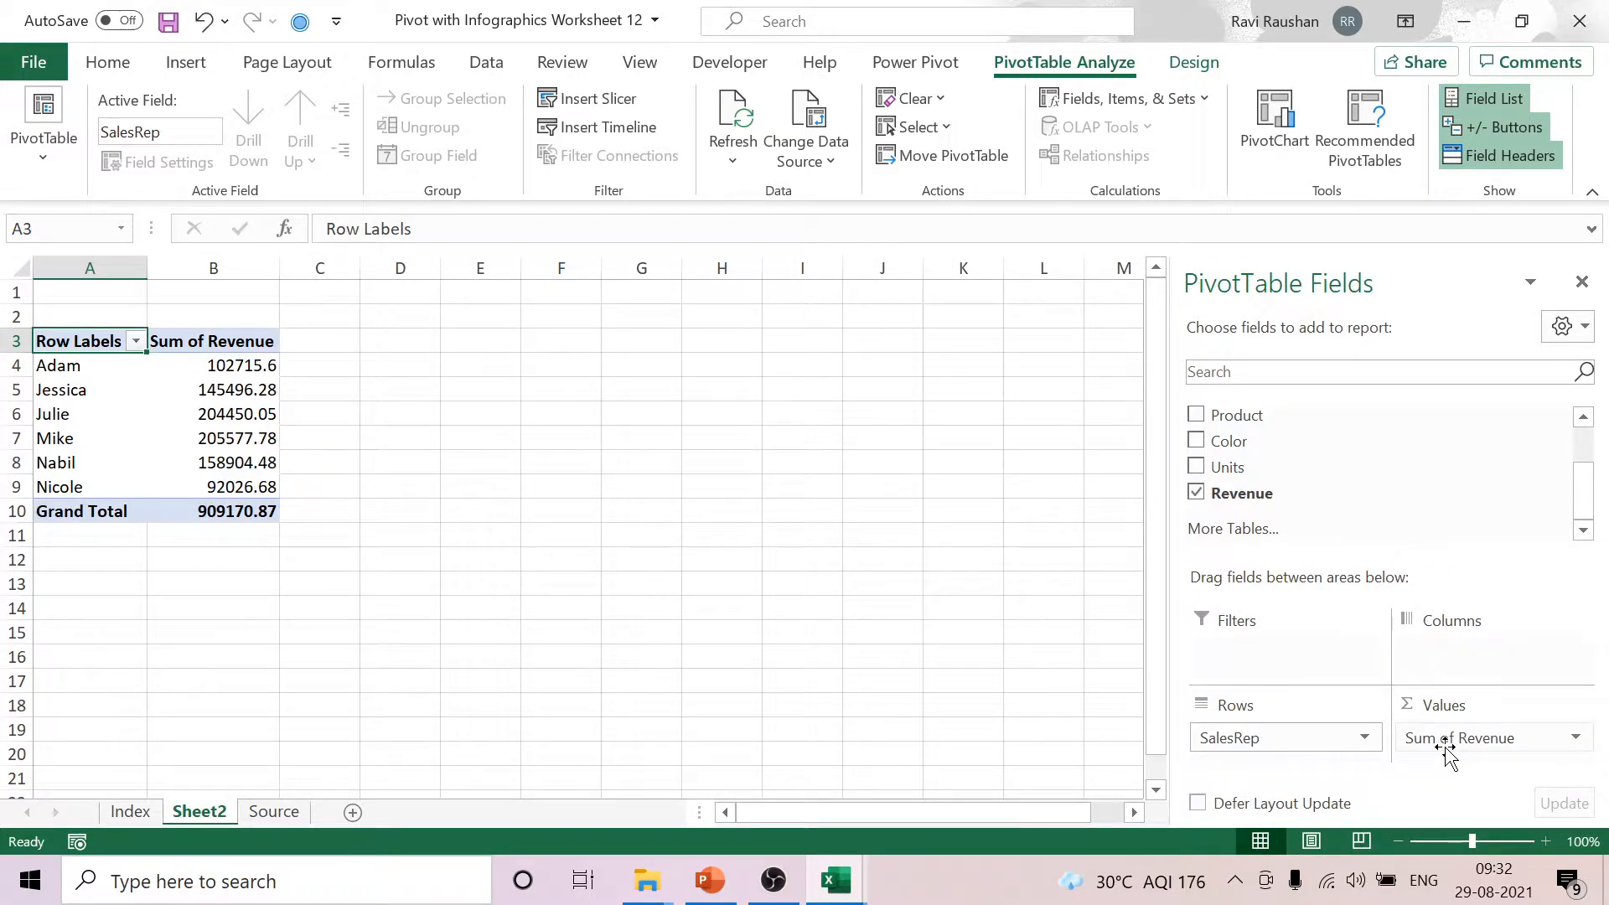
Start a new record in row 9973 below the Source table with the date 6-11-2017 and the sales rep's name.
click(273, 813)
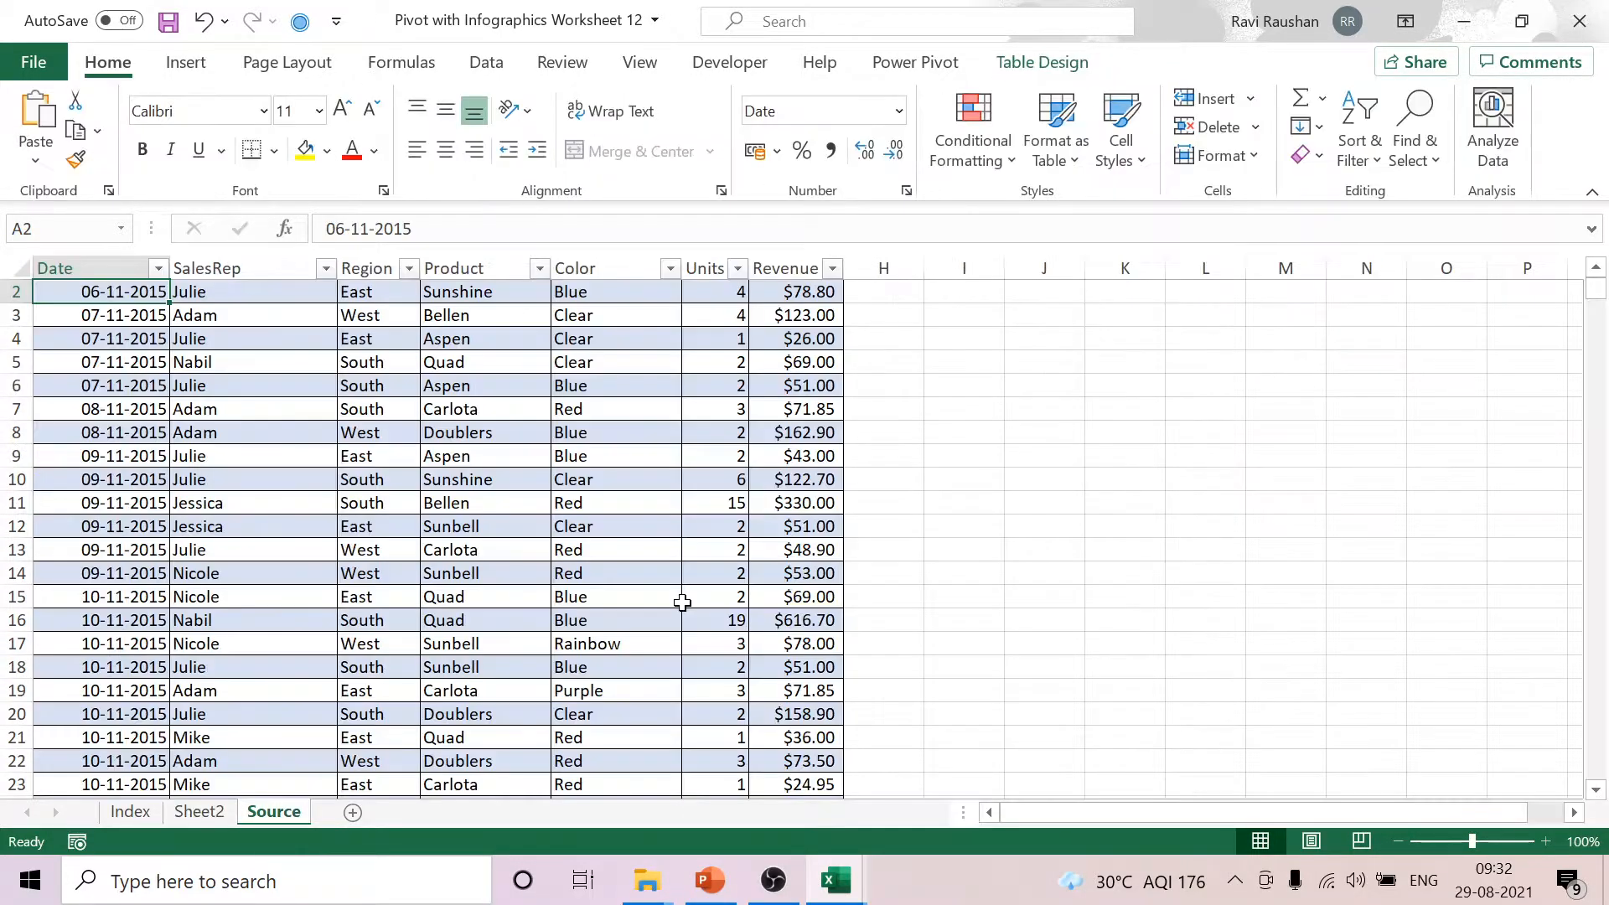
click(683, 603)
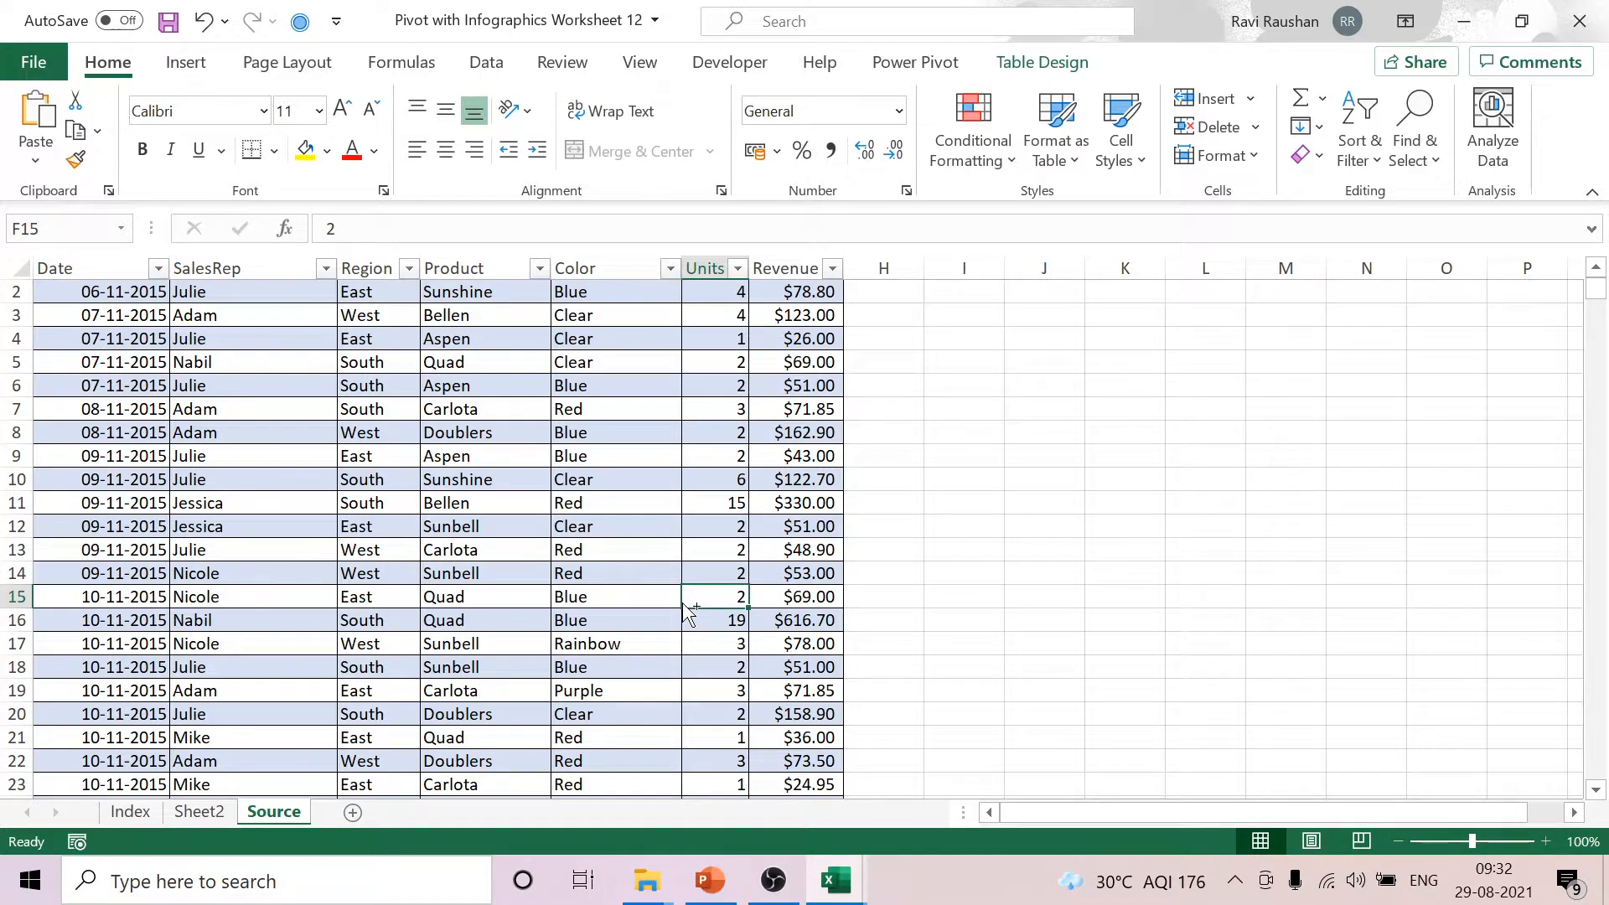
key(ctrl+shift+Down)
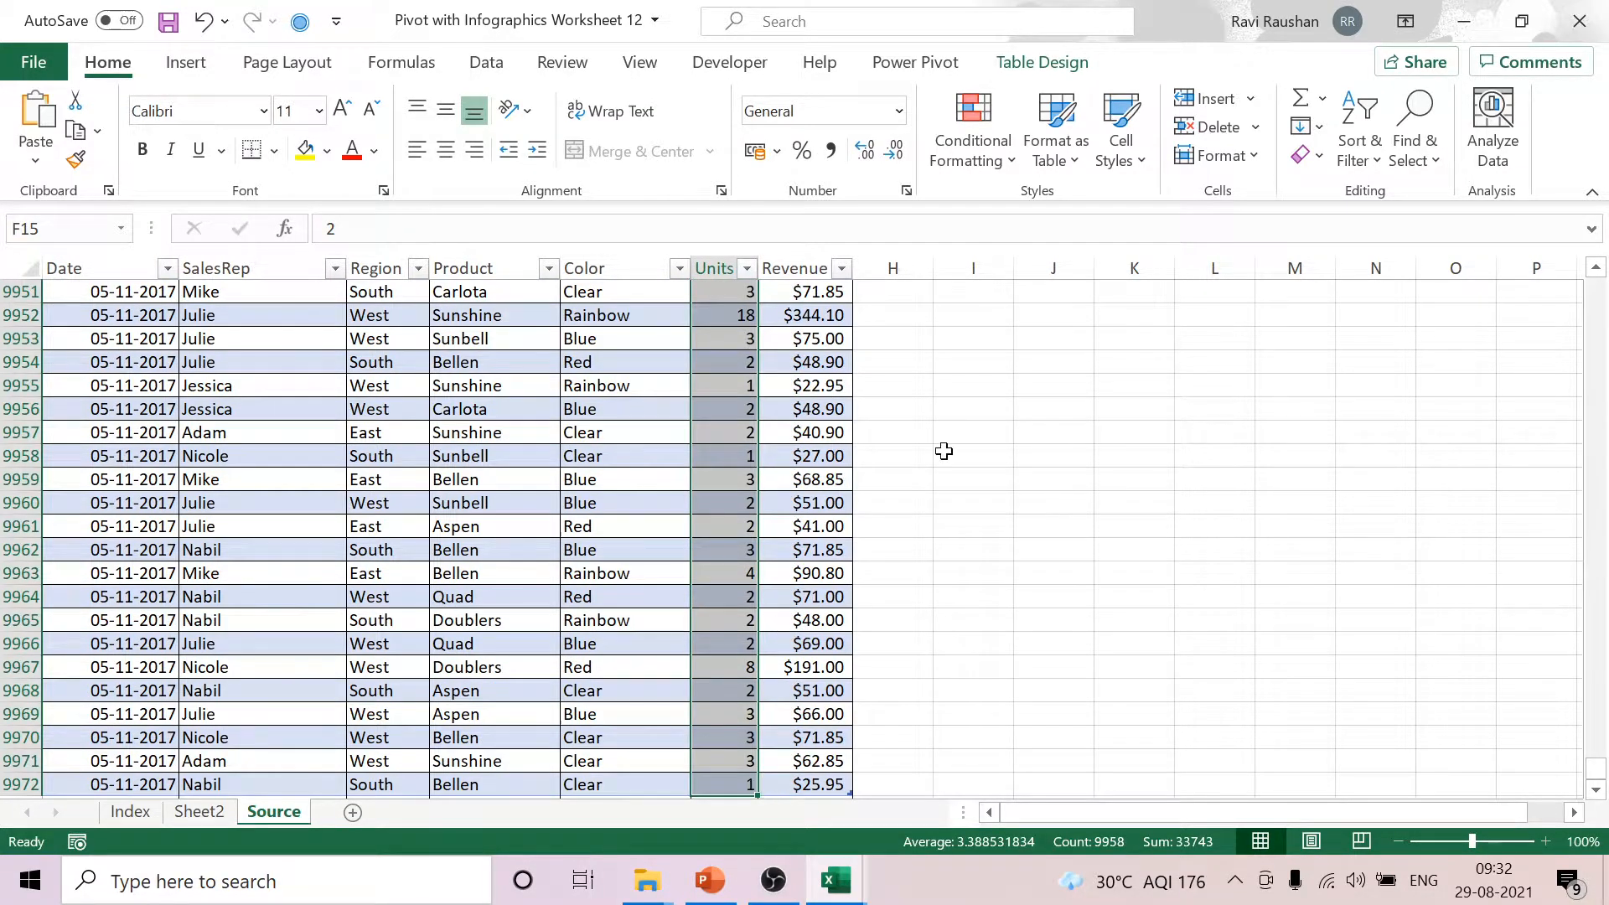
scroll(85, 480, down, 6)
click(111, 388)
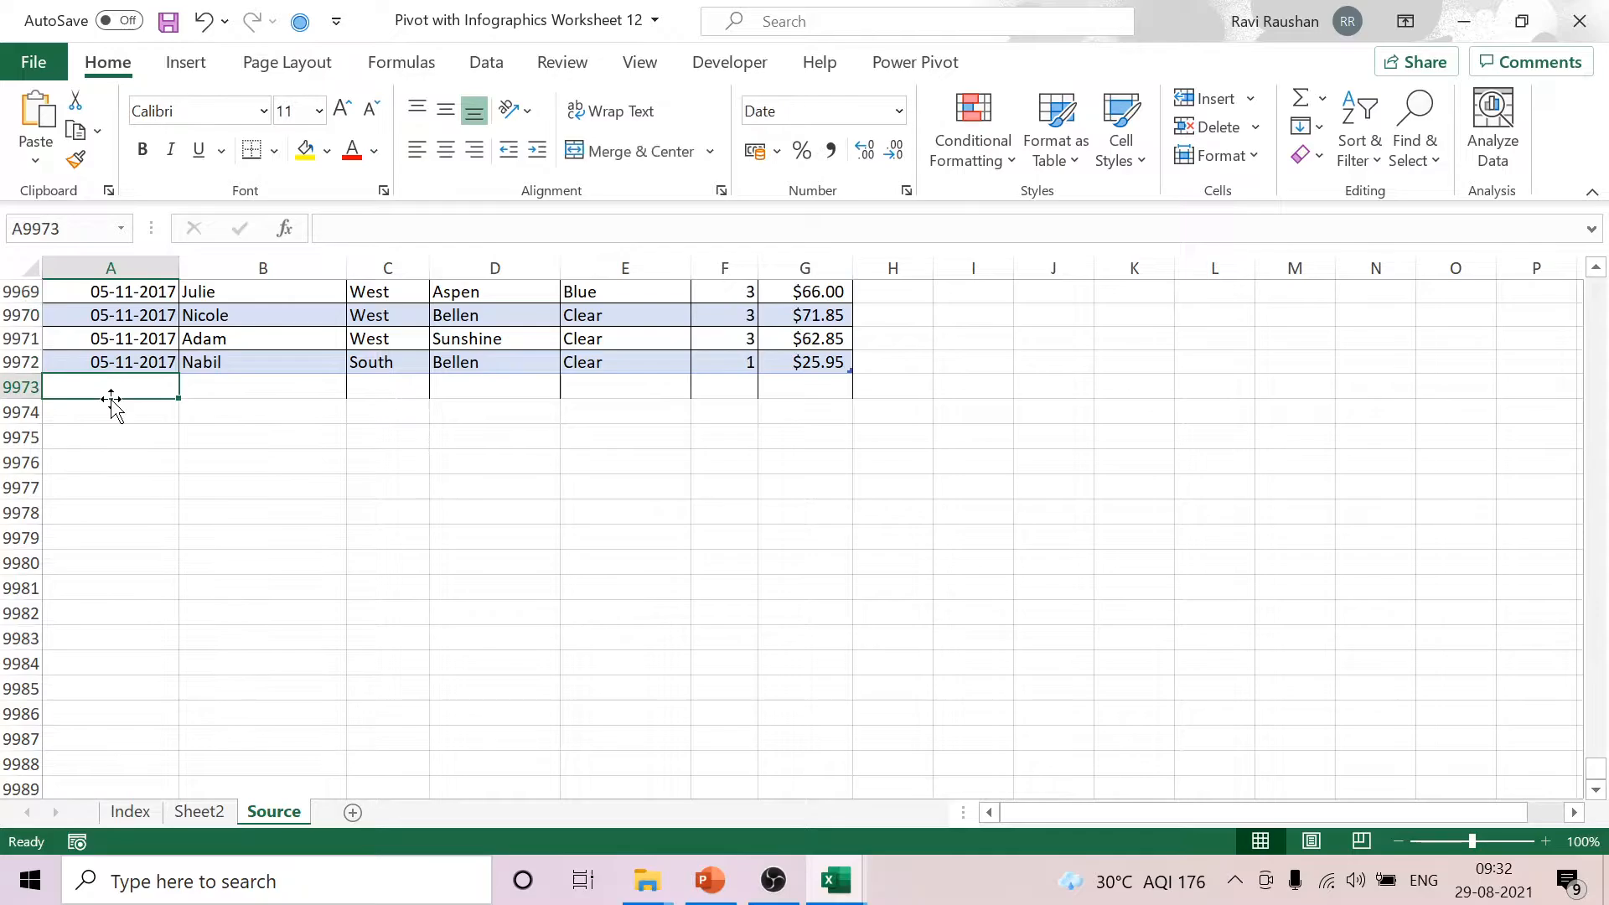
text(6-11-2017)
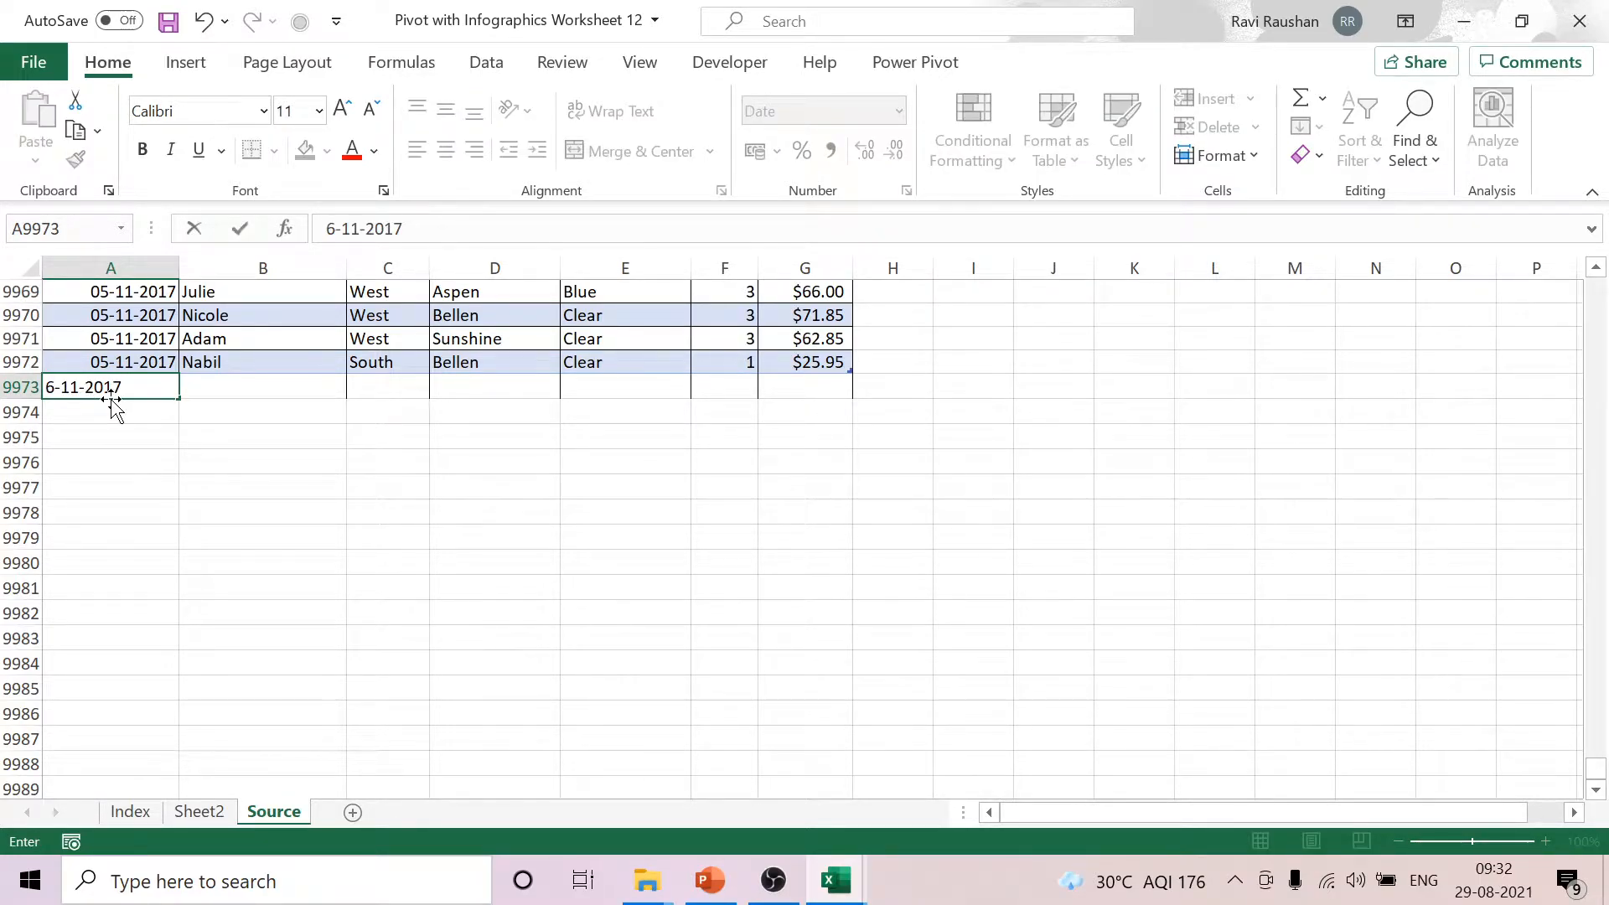
click(237, 561)
click(272, 387)
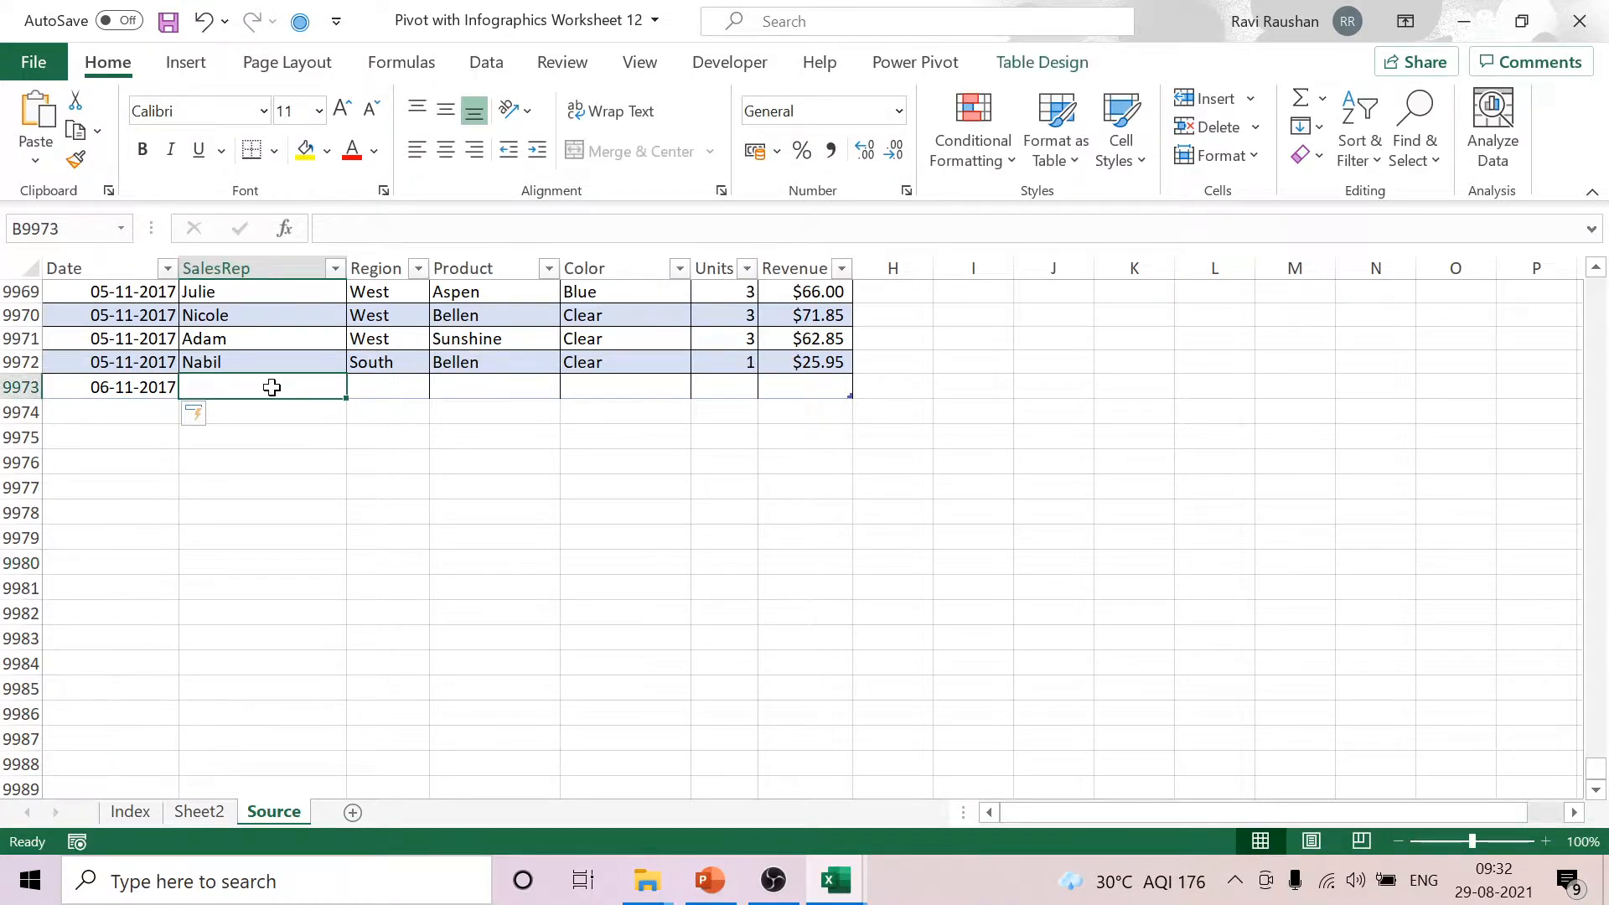
text(Amit)
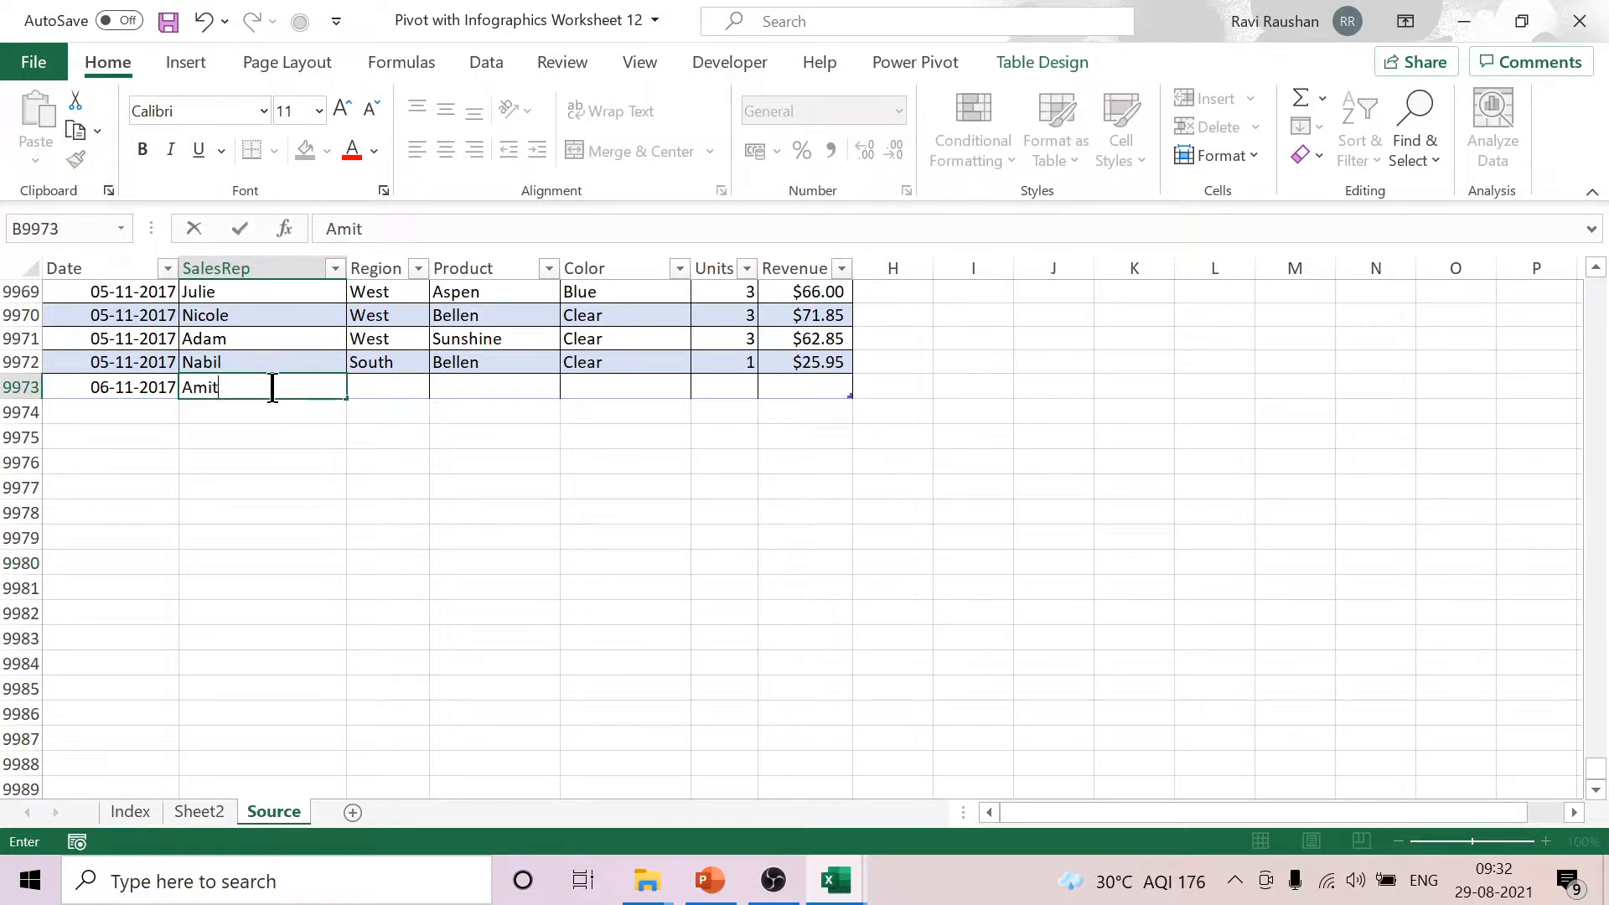
click(490, 586)
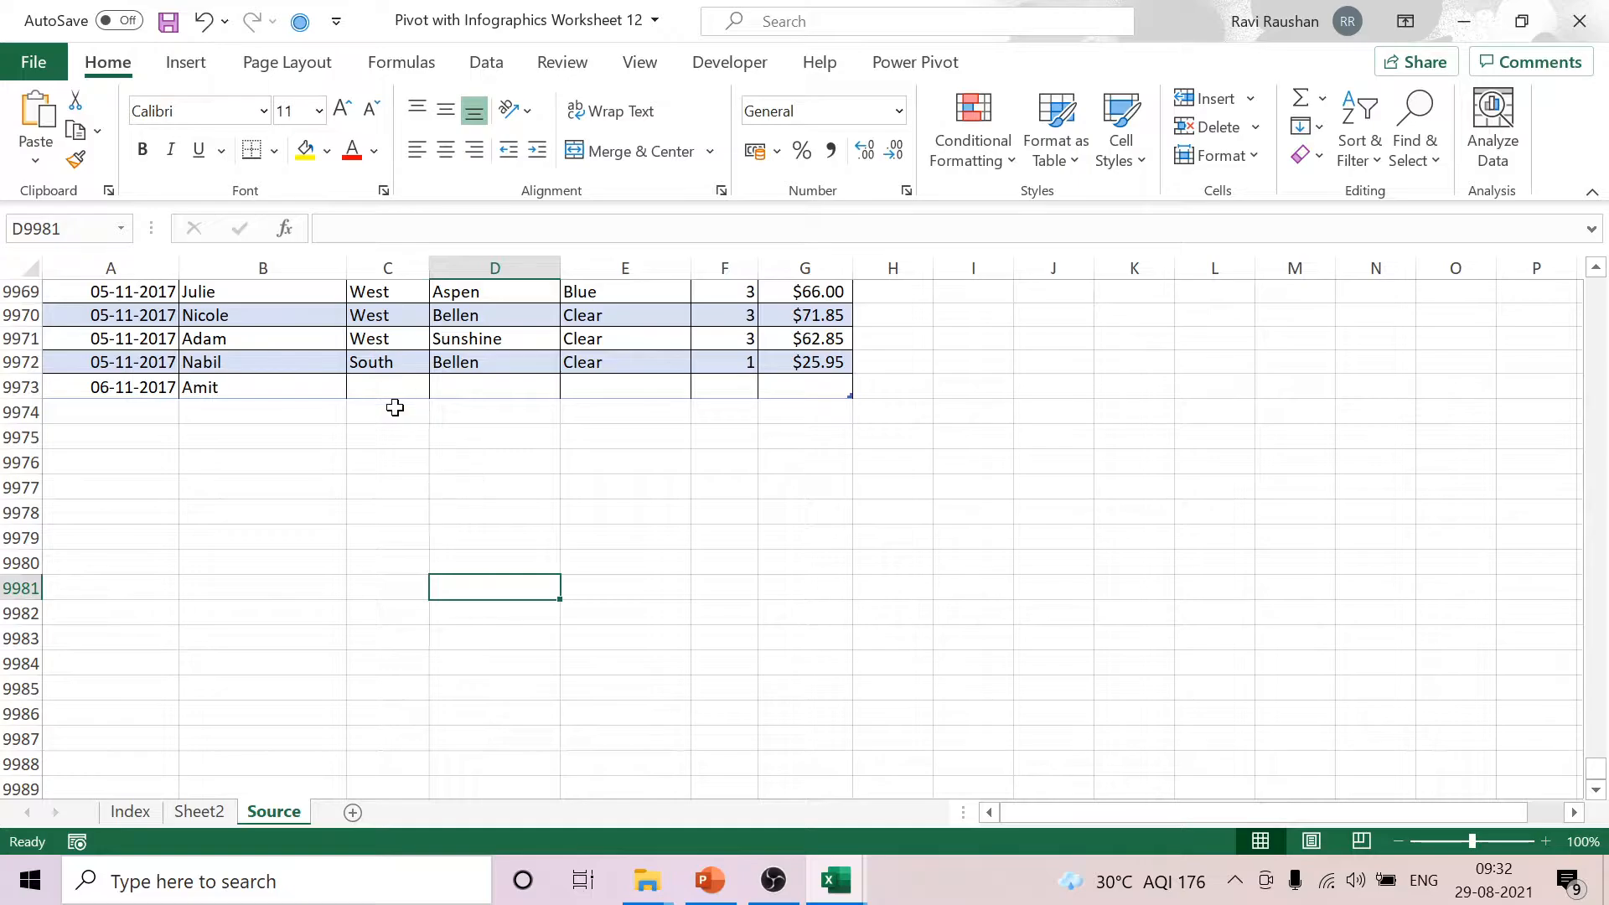
Complete the record in row 9973 with region South, product Bellen, color Clear, 3 units and revenue 500.
click(388, 388)
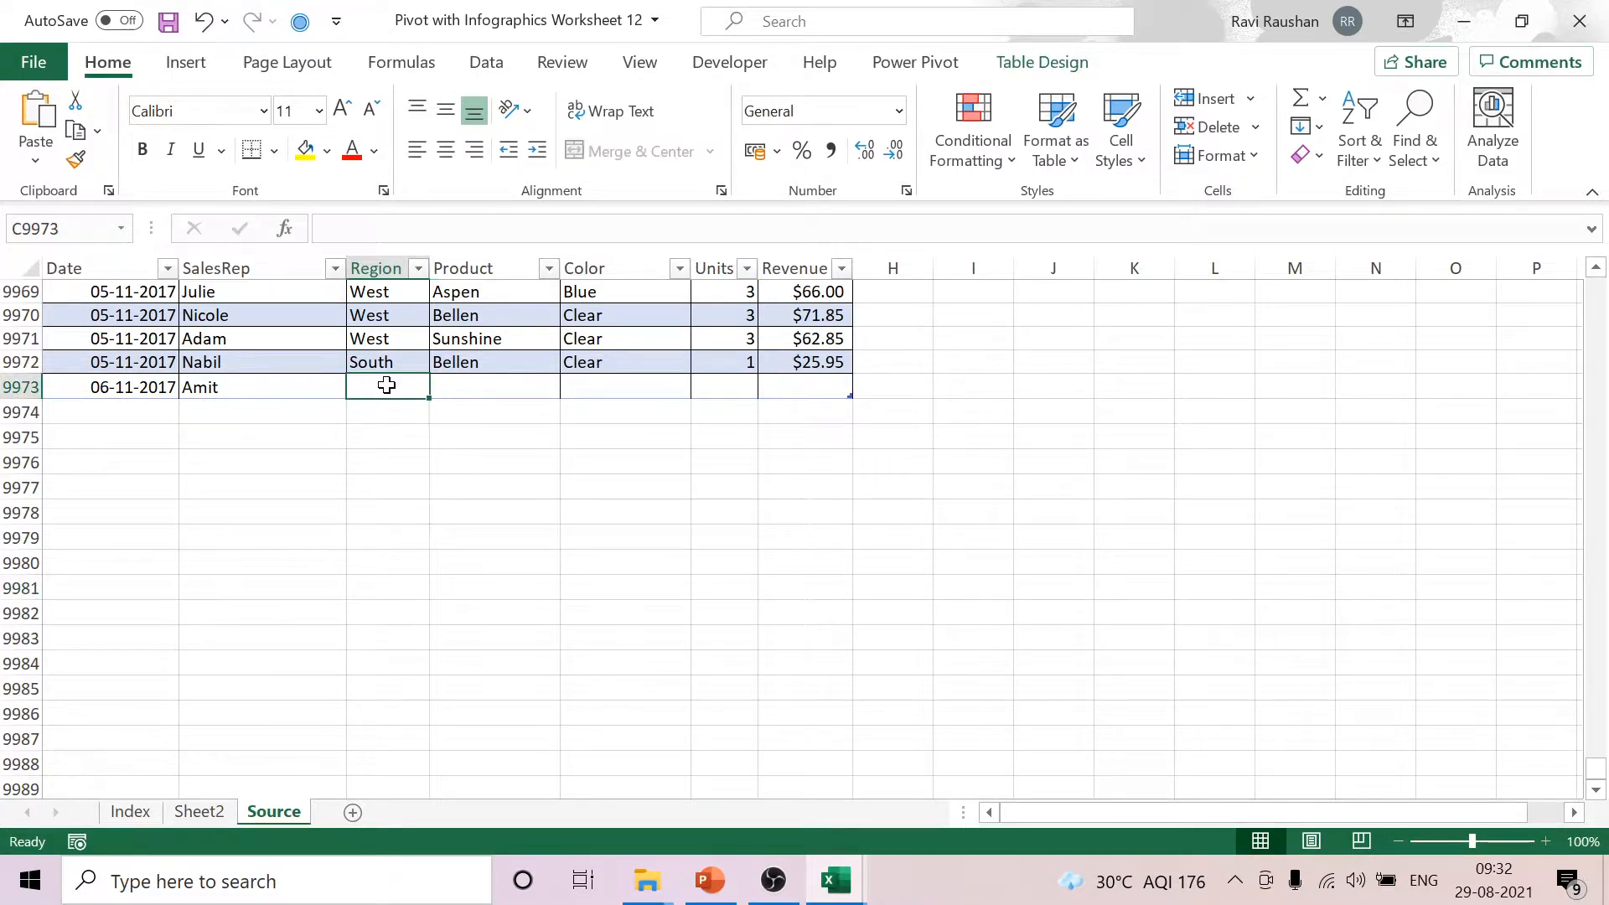
text(S)
key(Tab)
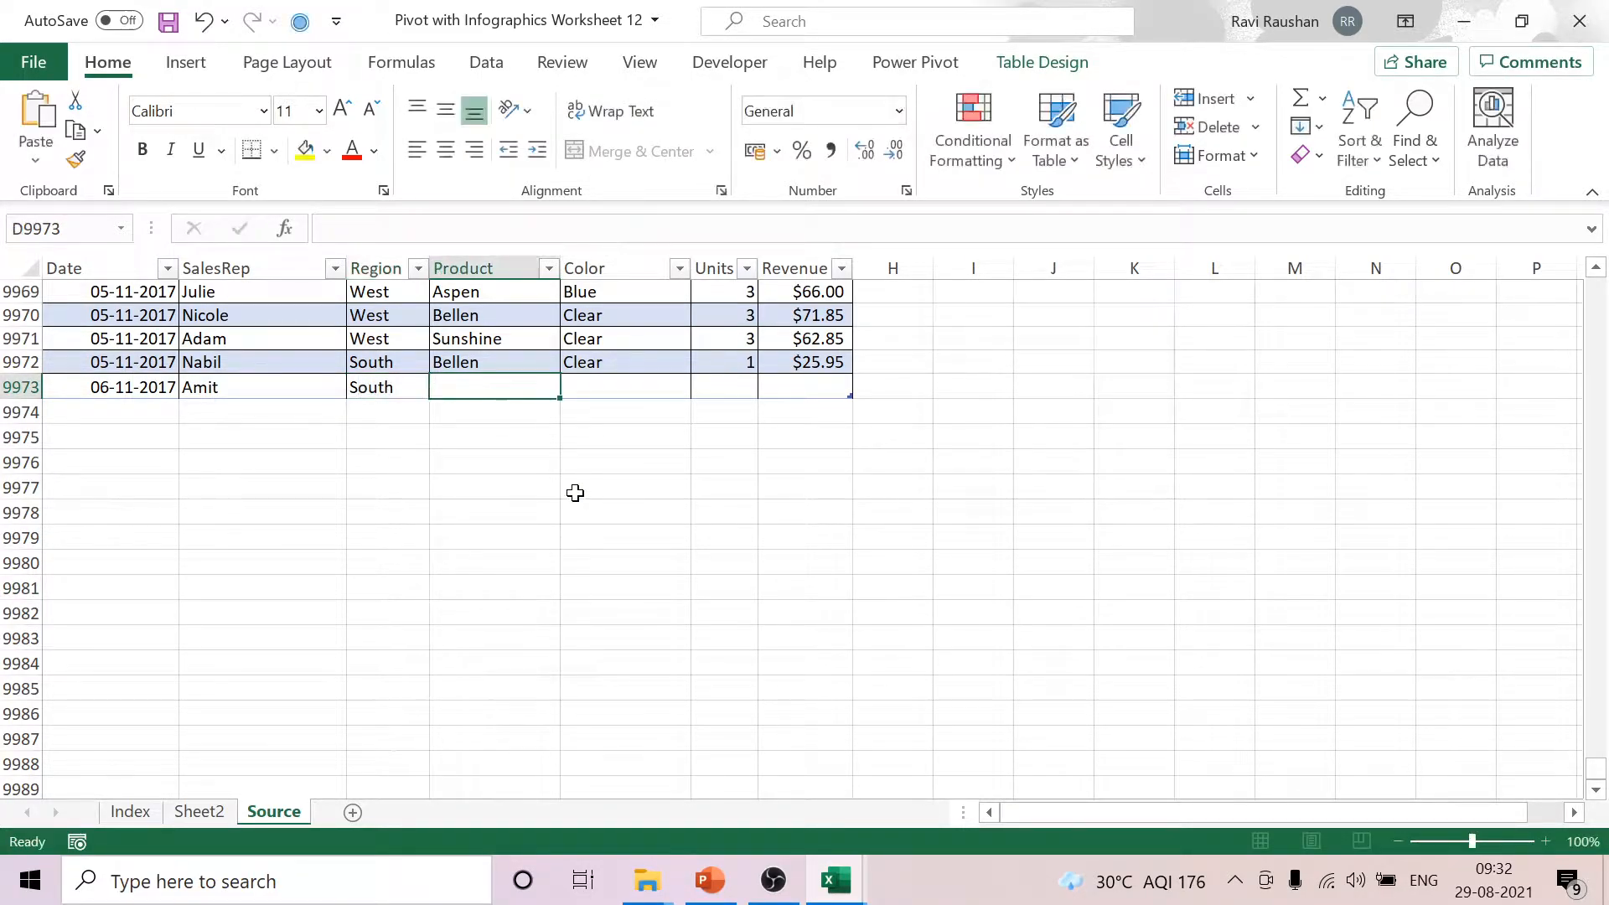
text(Bellen)
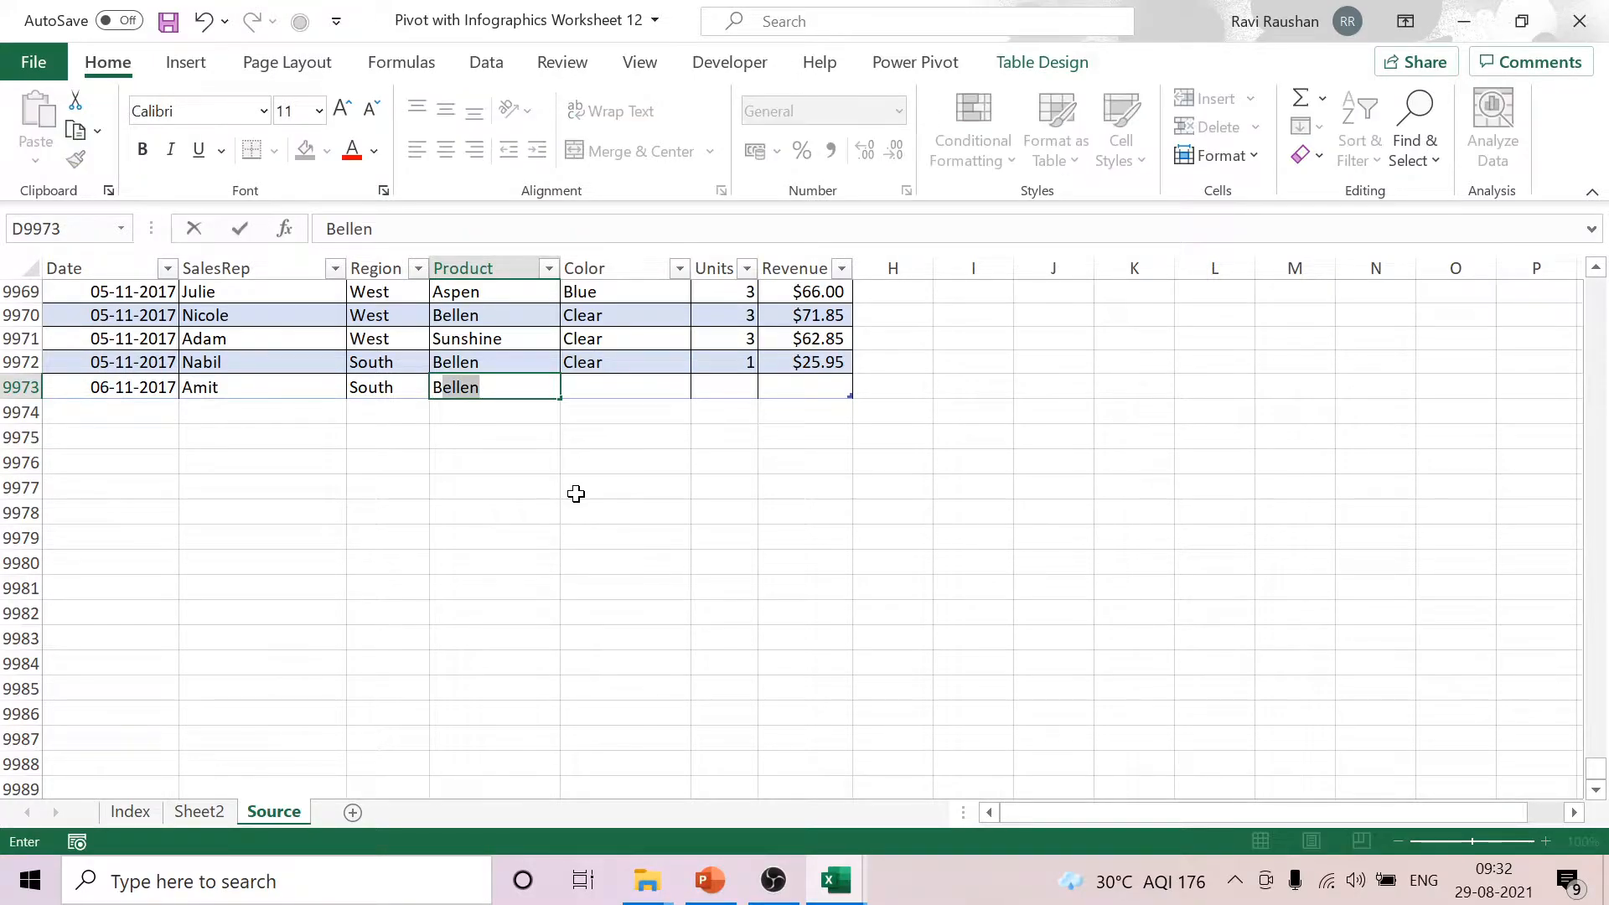
key(Tab)
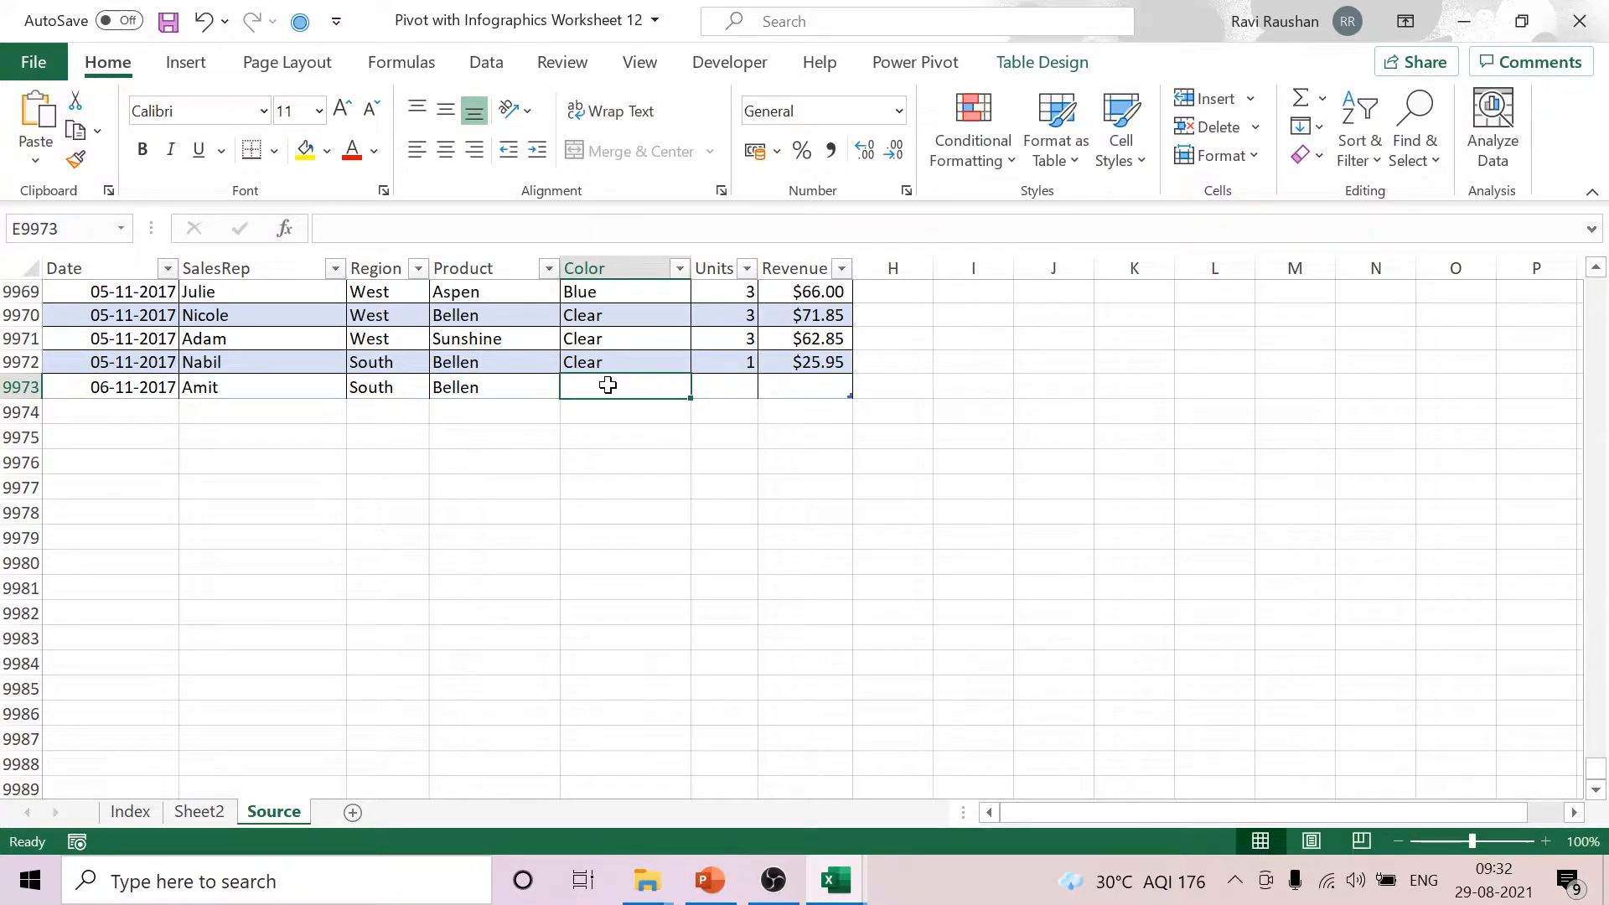
text(C)
key(Tab)
text(3)
key(Tab)
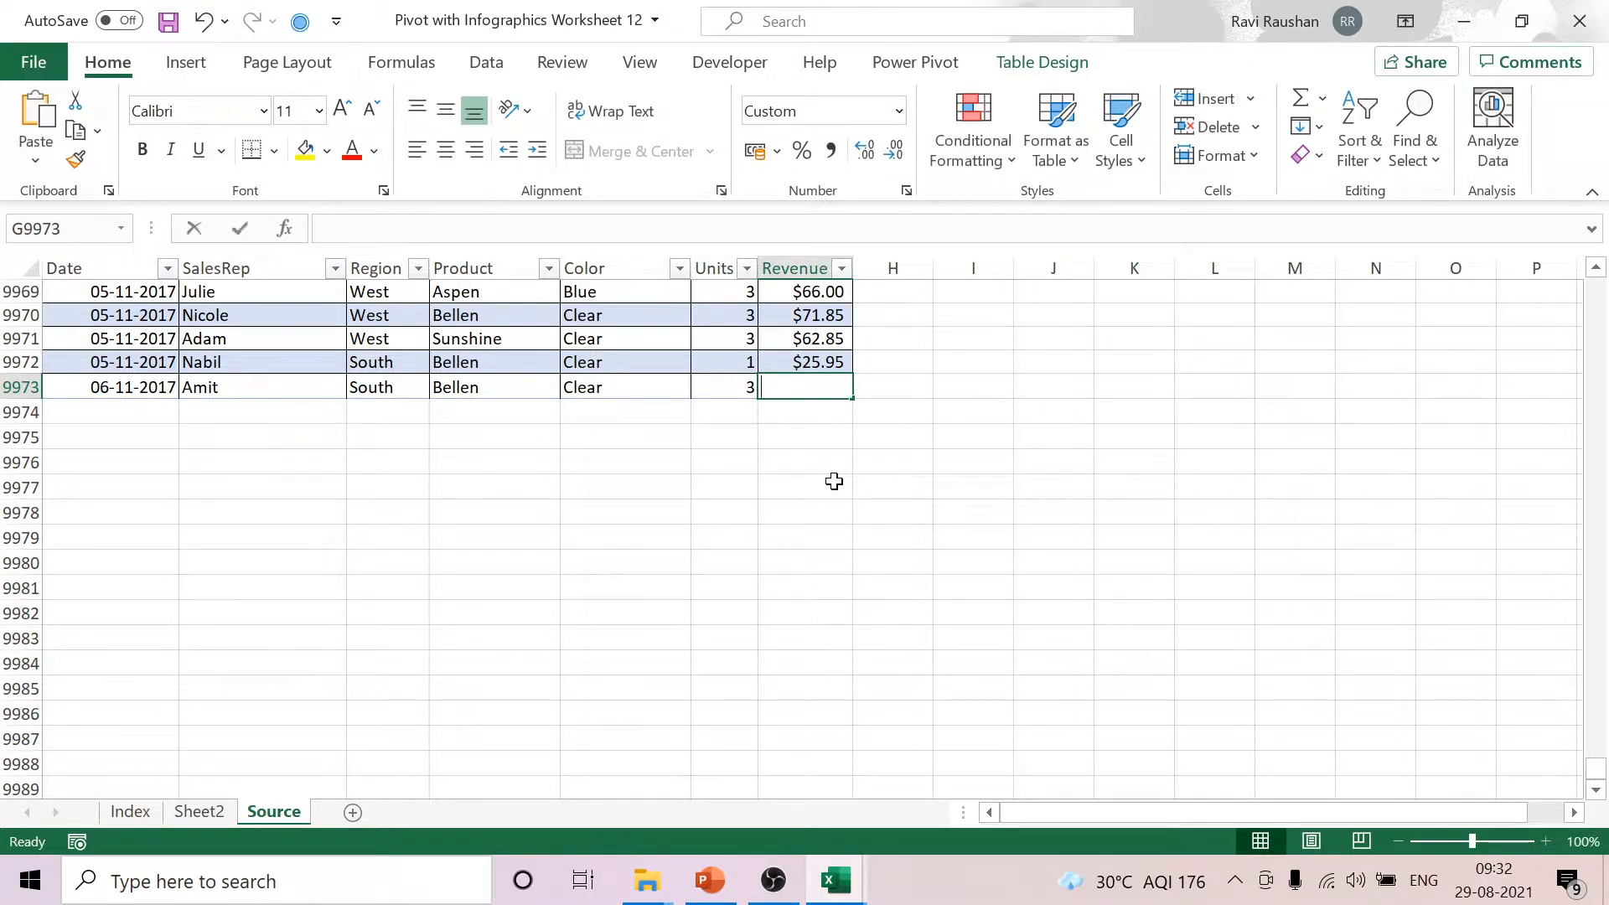
text(500)
click(865, 502)
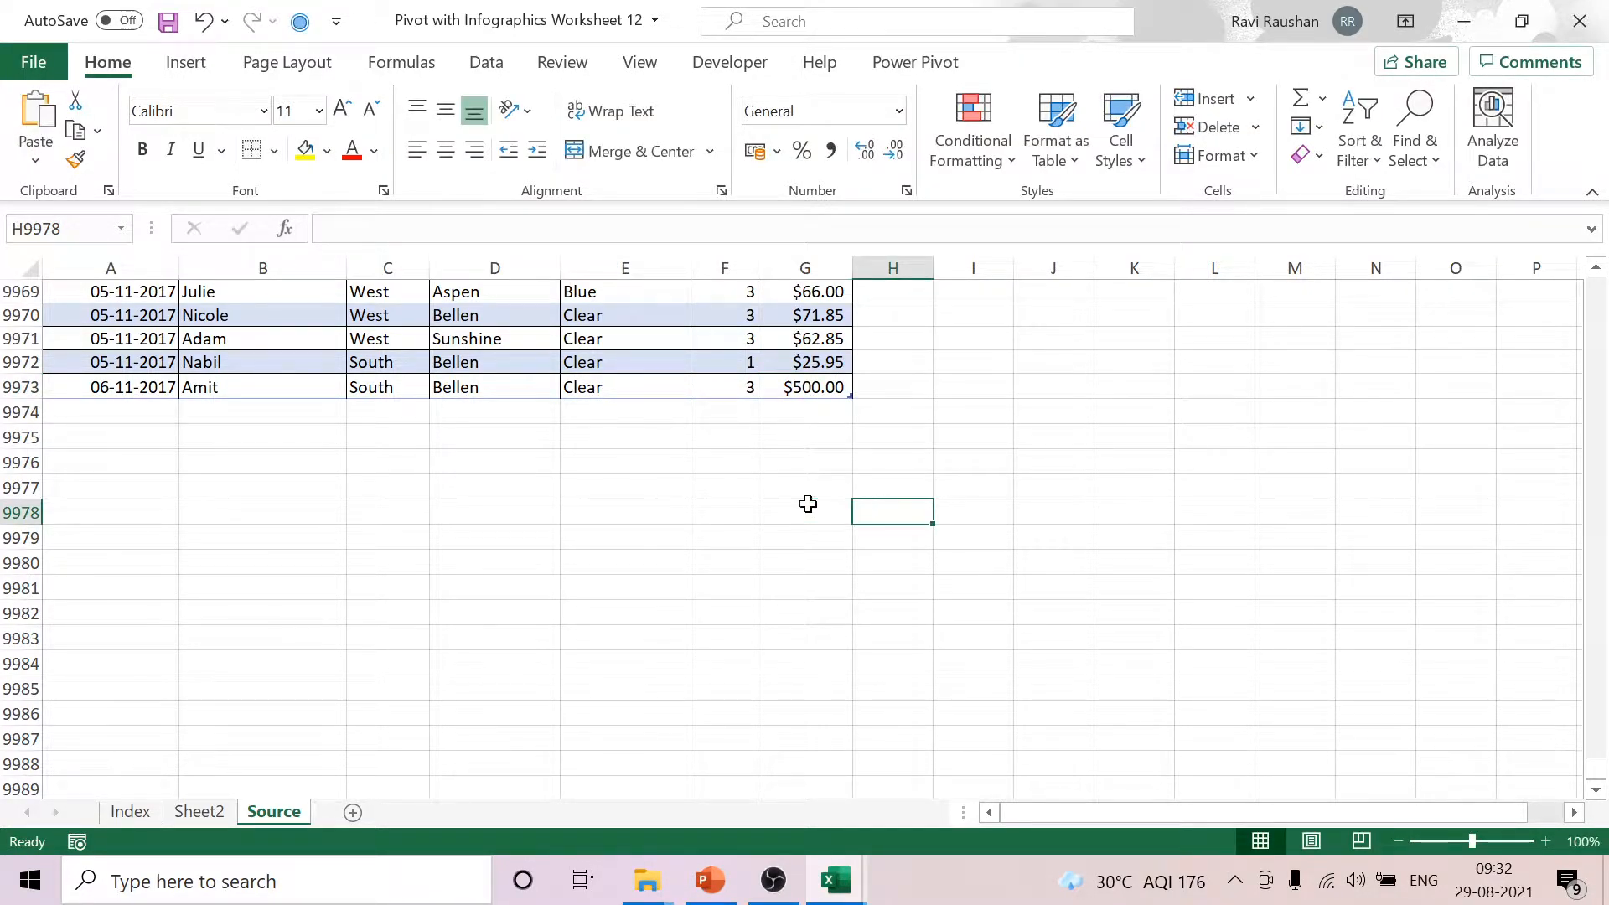
Refresh all data for the table-based PivotTable on Sheet2.
click(200, 812)
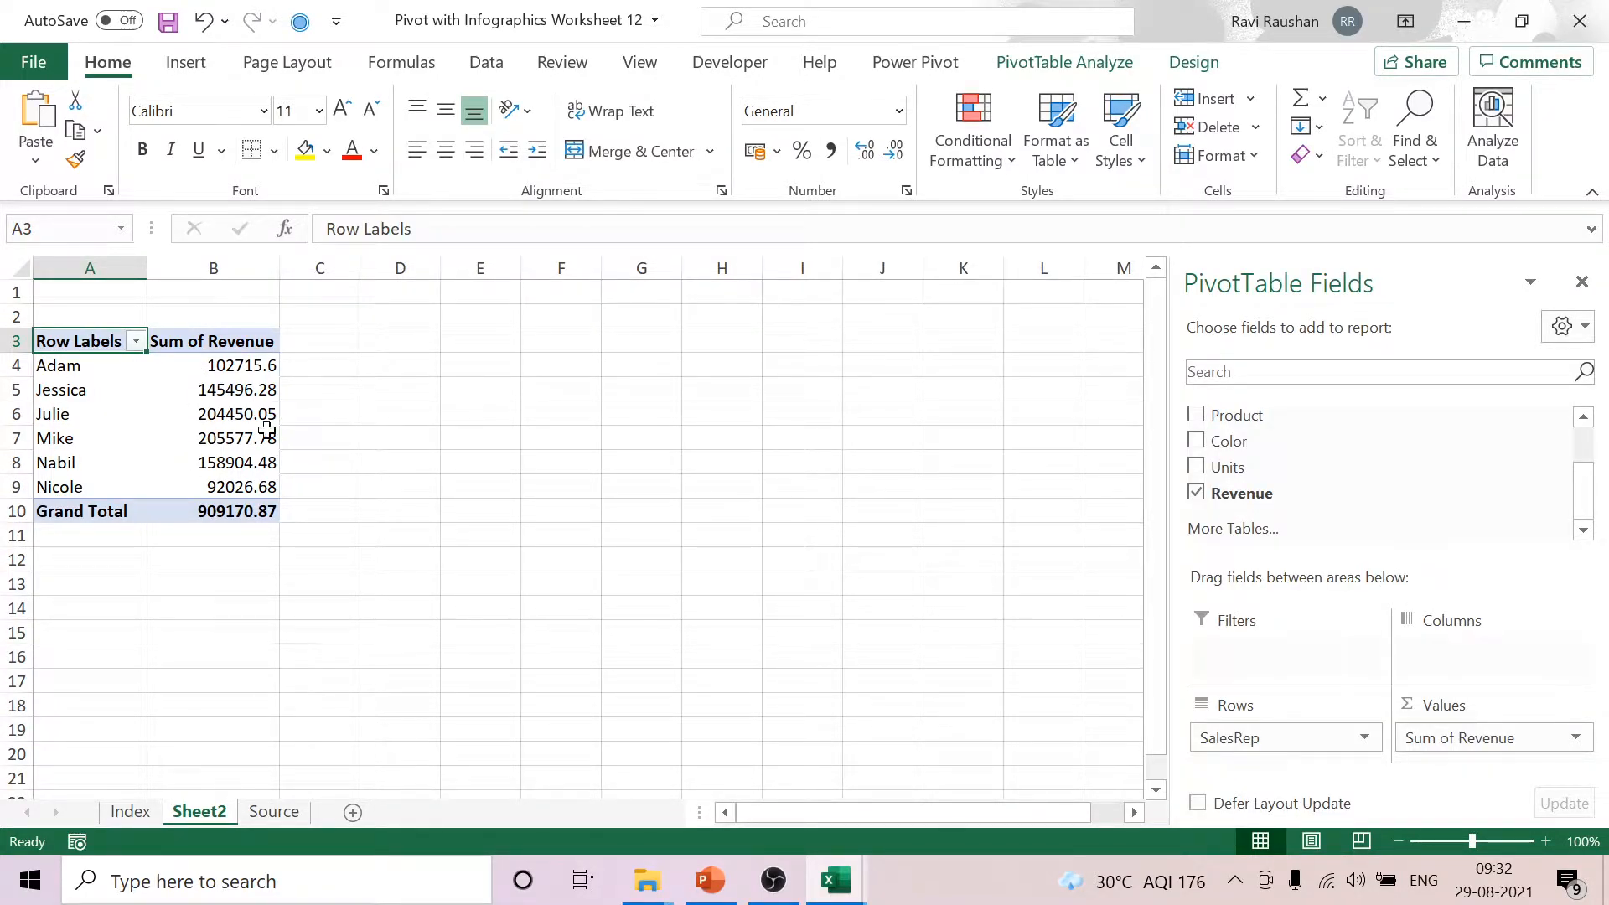
click(1094, 60)
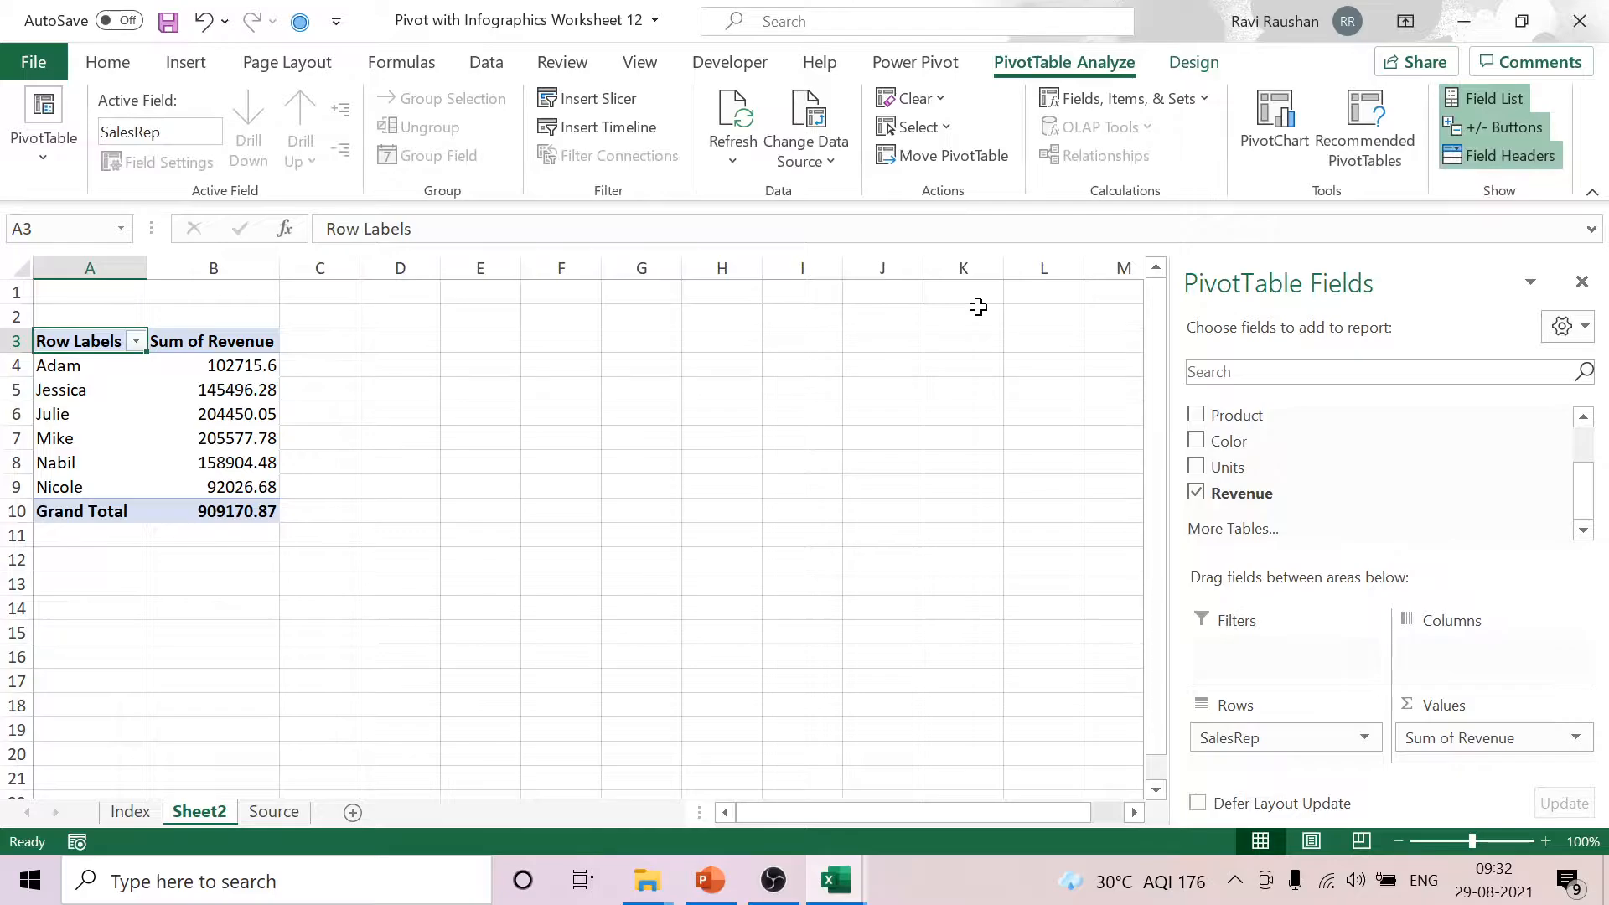
click(743, 156)
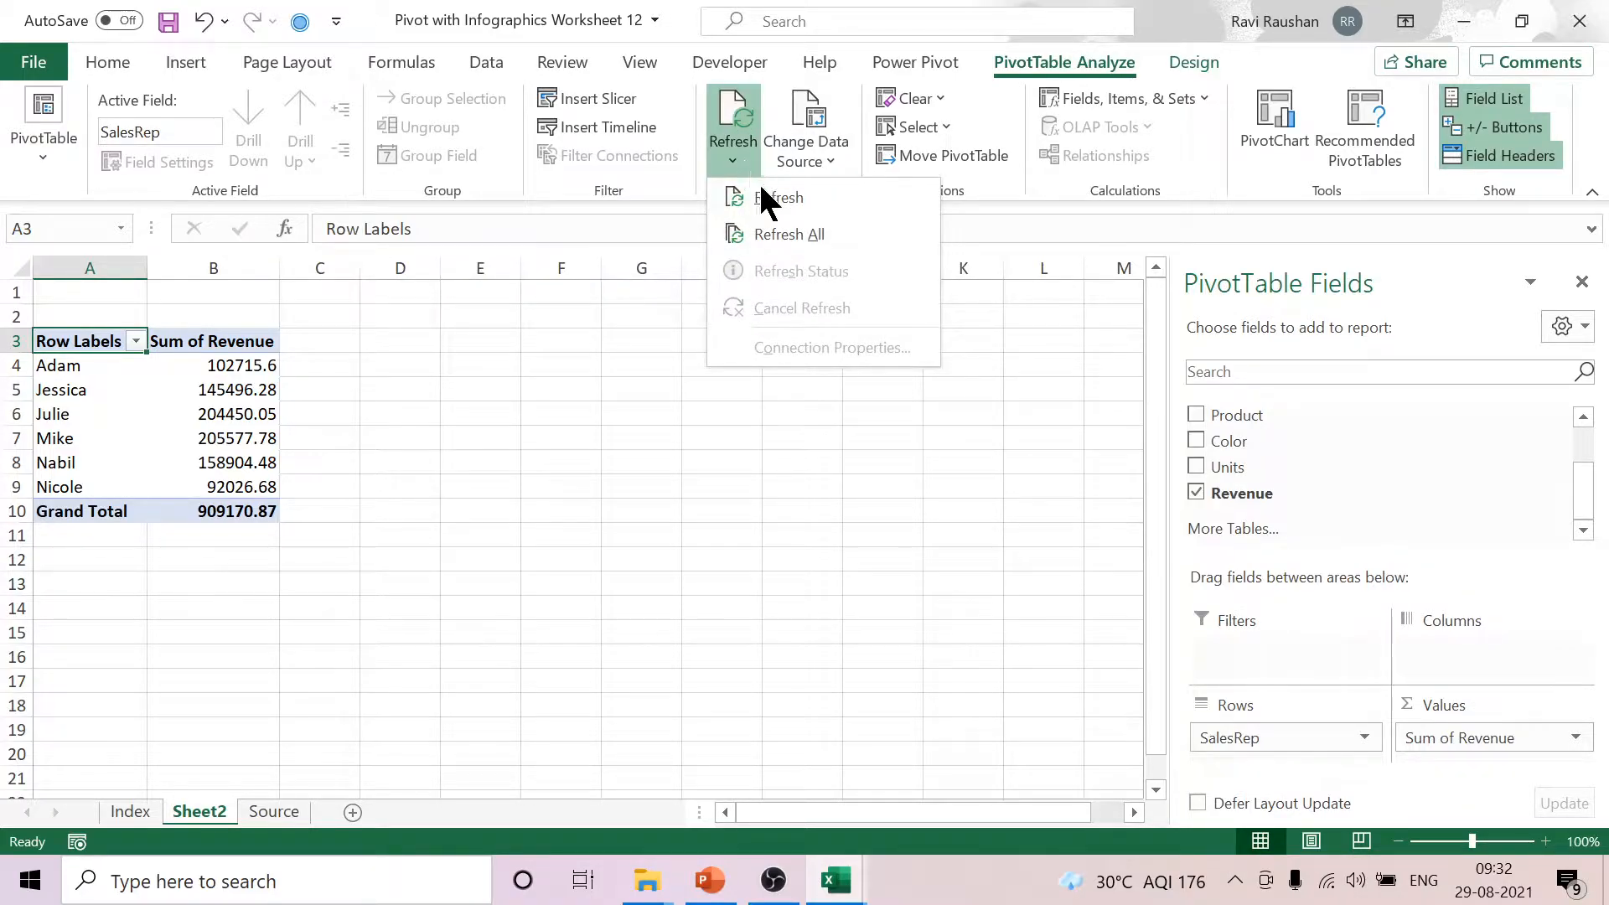
click(793, 233)
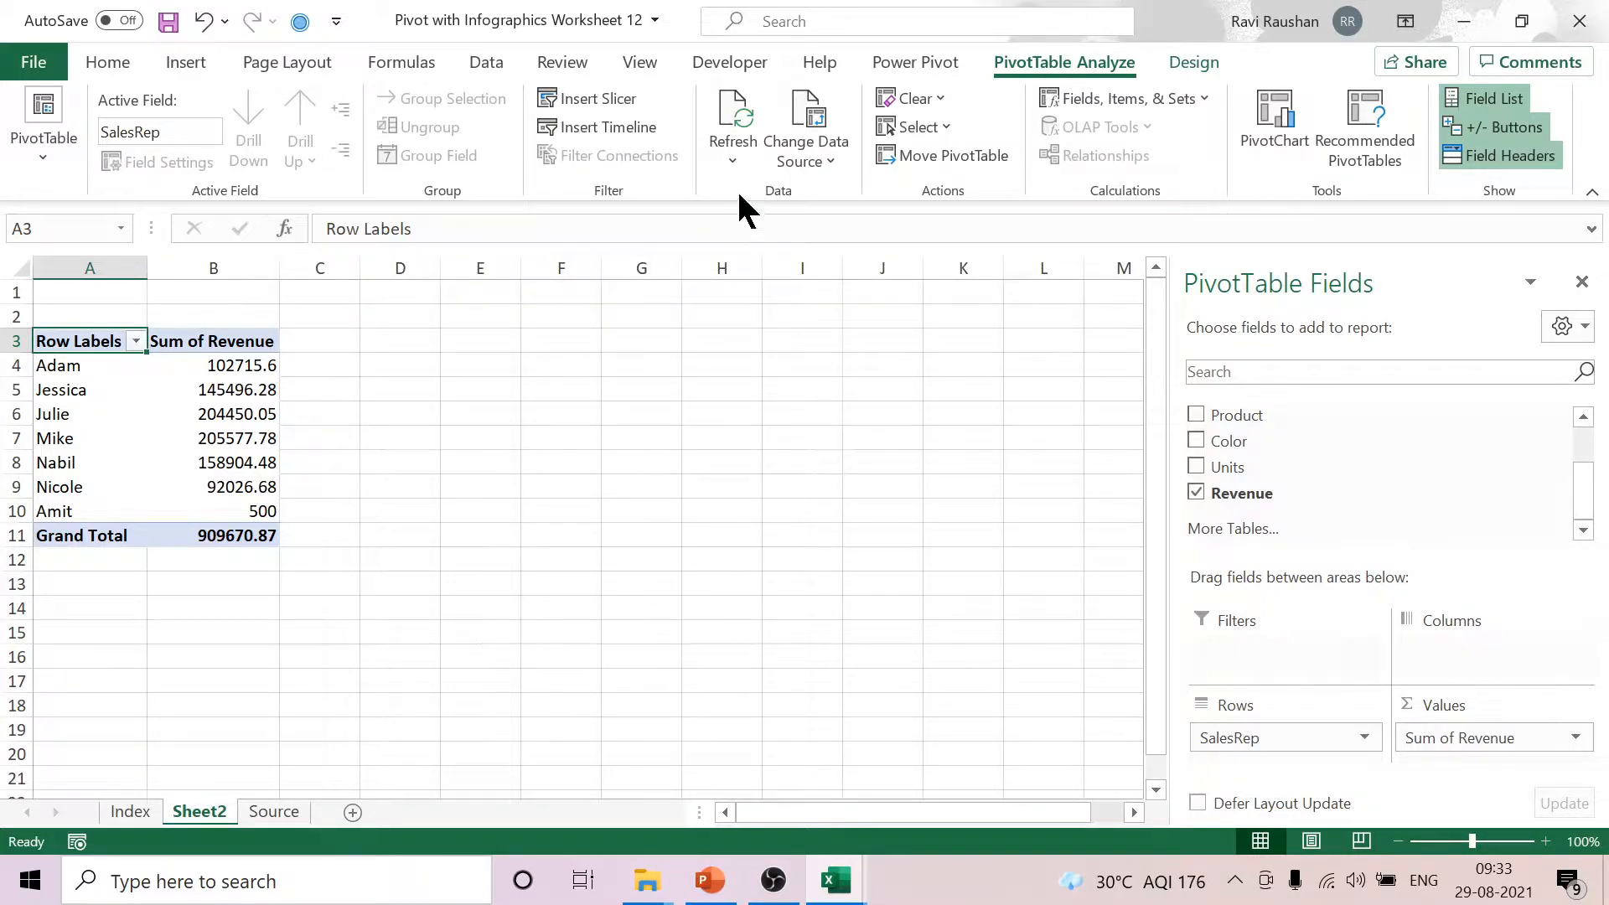
click(726, 154)
click(778, 236)
Set the PivotTable on Sheet2 to refresh its data when opening the file.
right_click(241, 412)
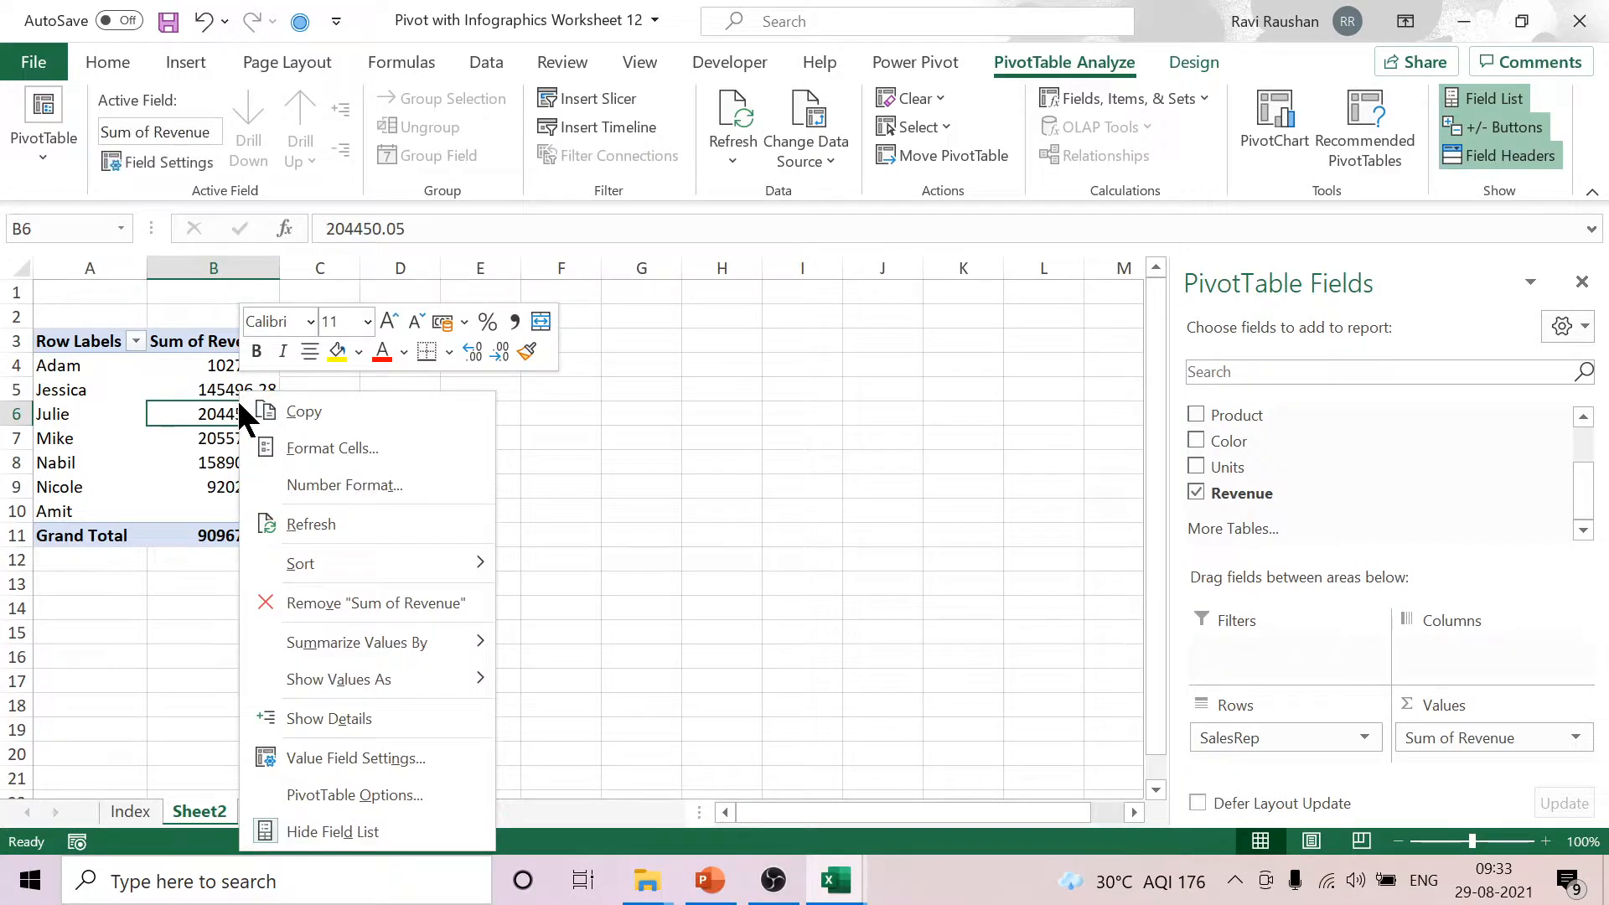
click(360, 794)
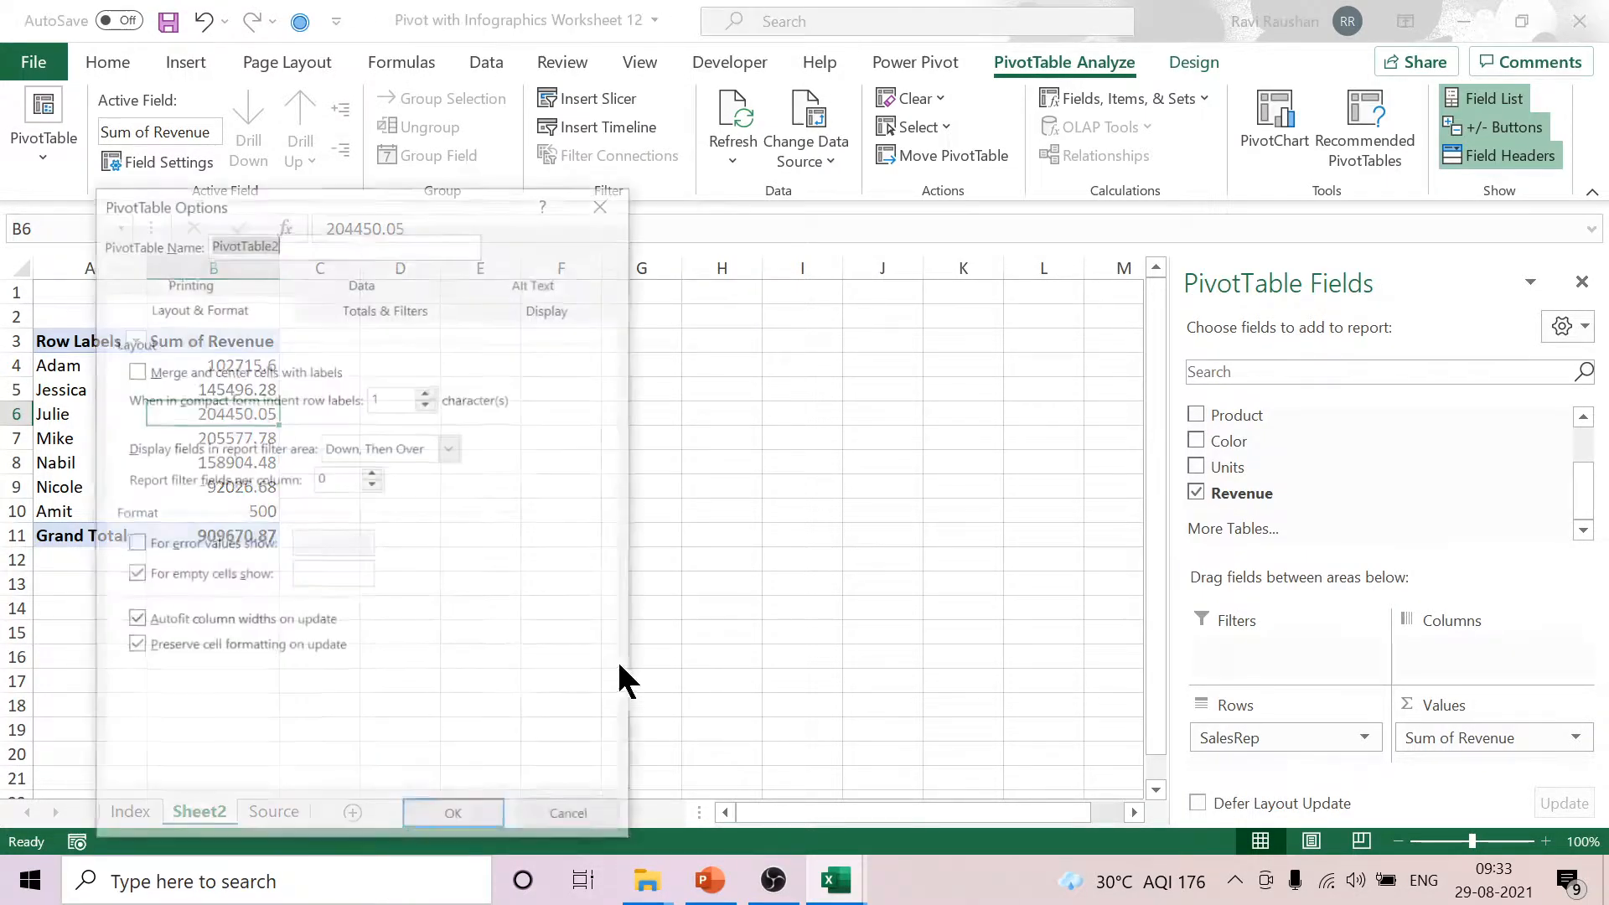
drag(409, 206, 739, 140)
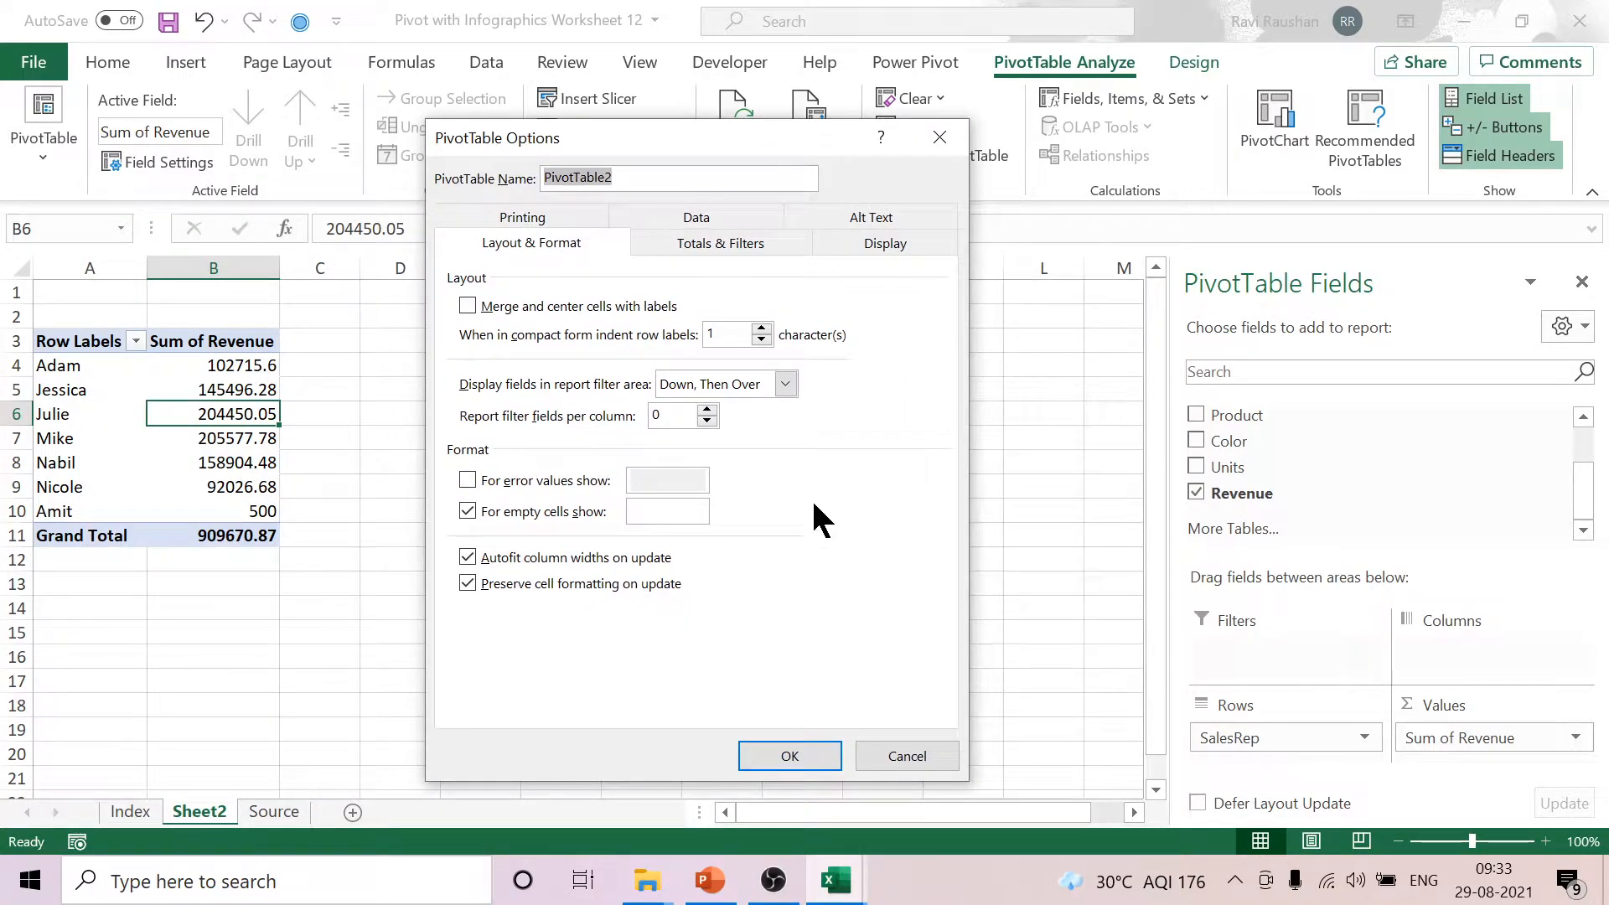
click(712, 214)
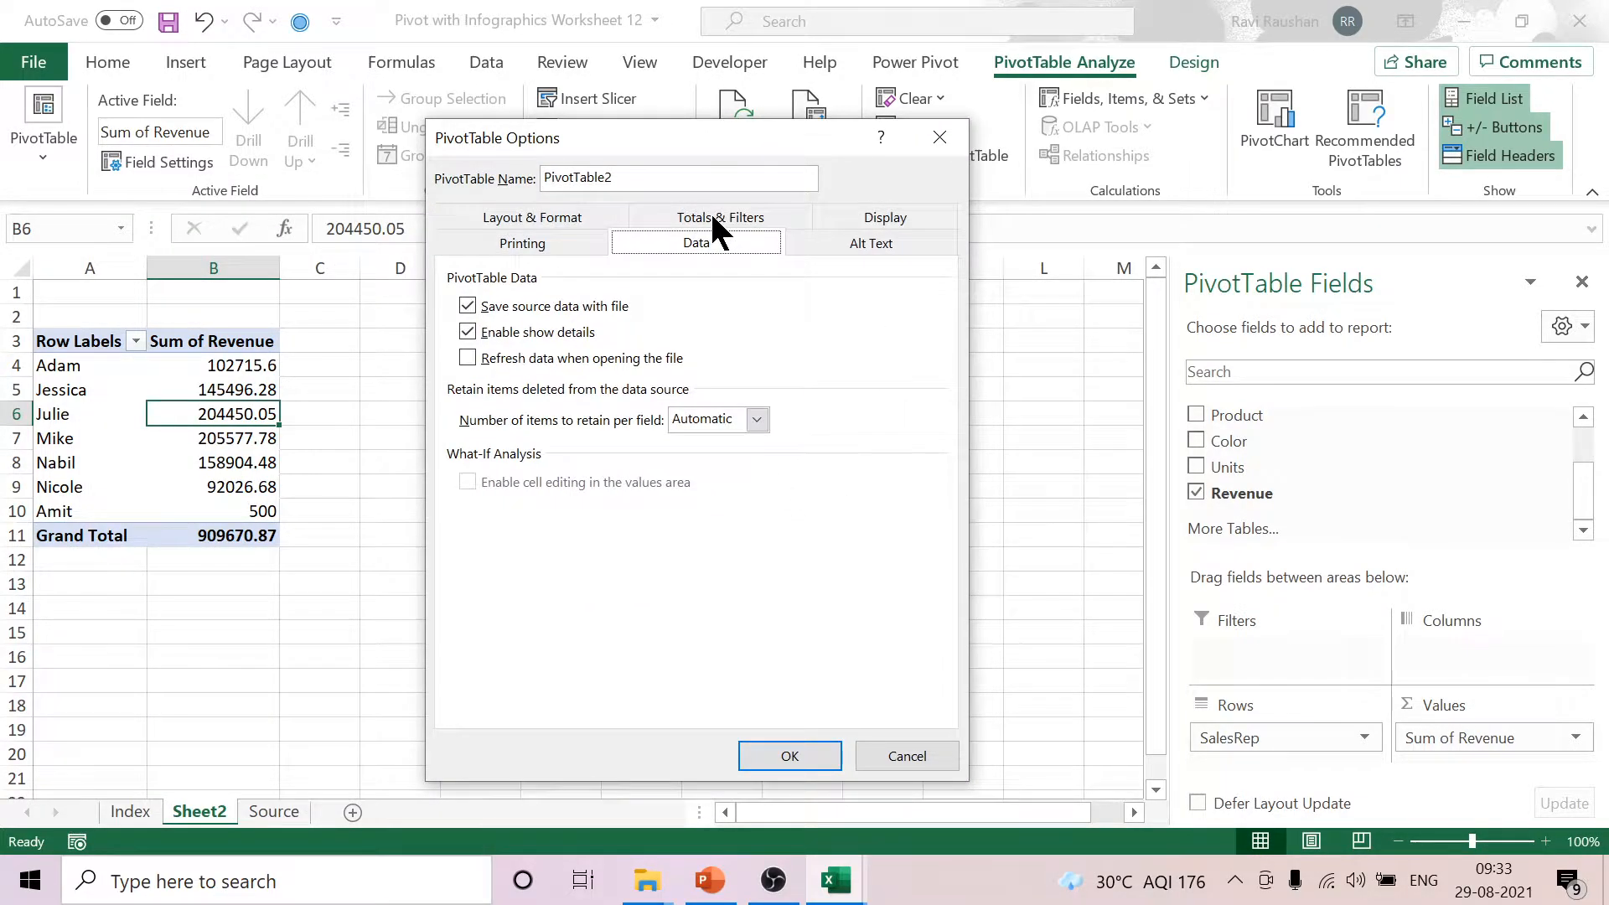
click(469, 359)
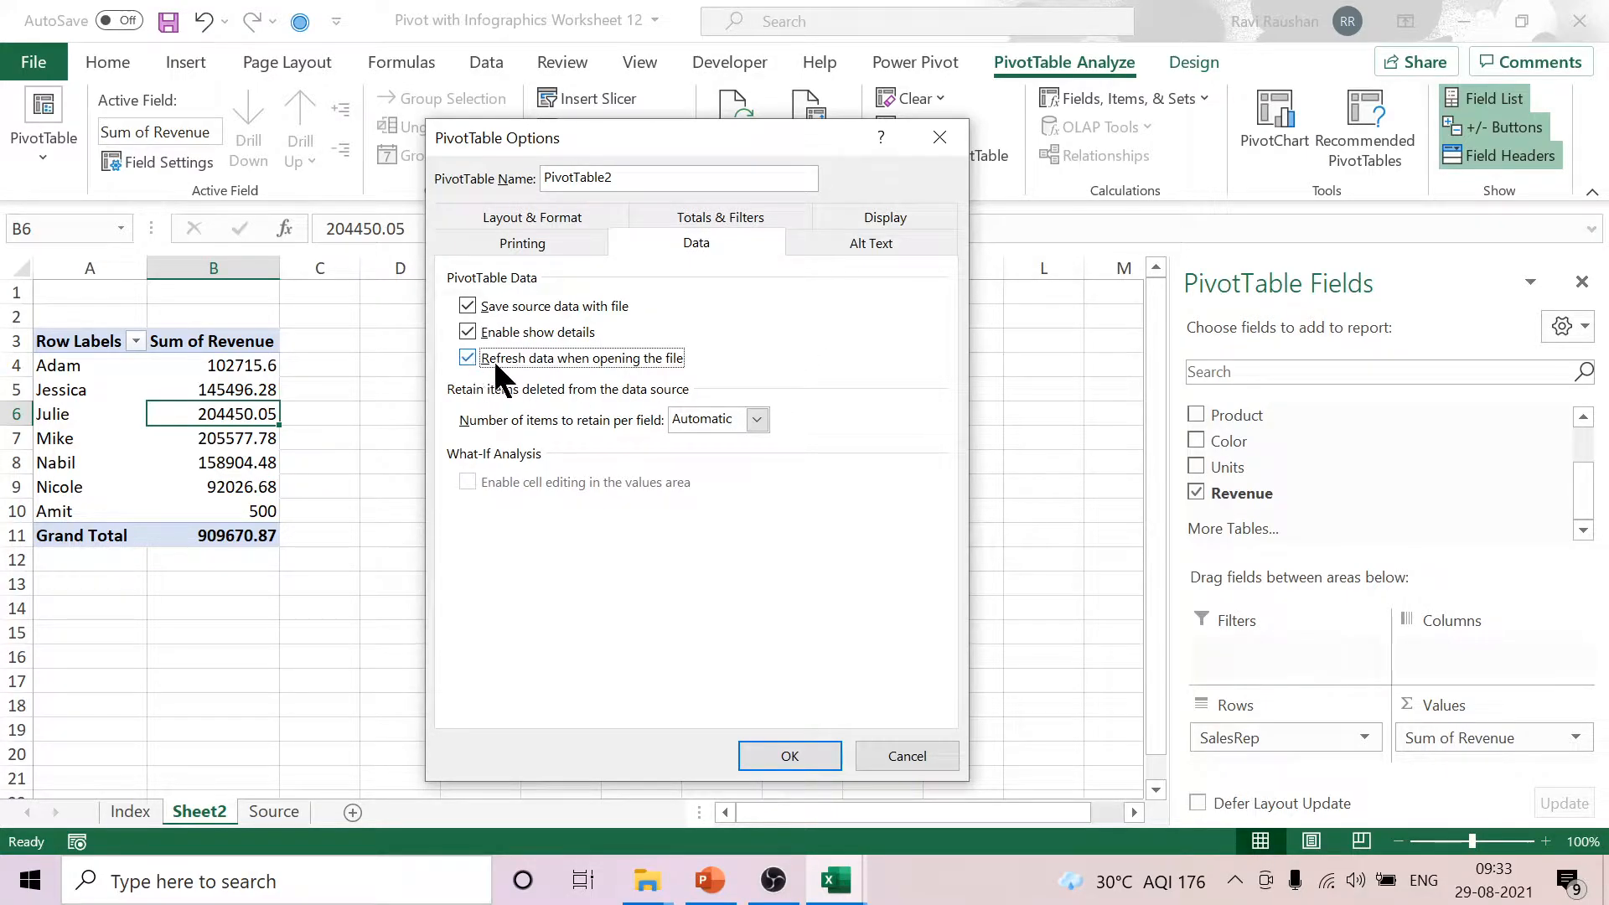
click(764, 744)
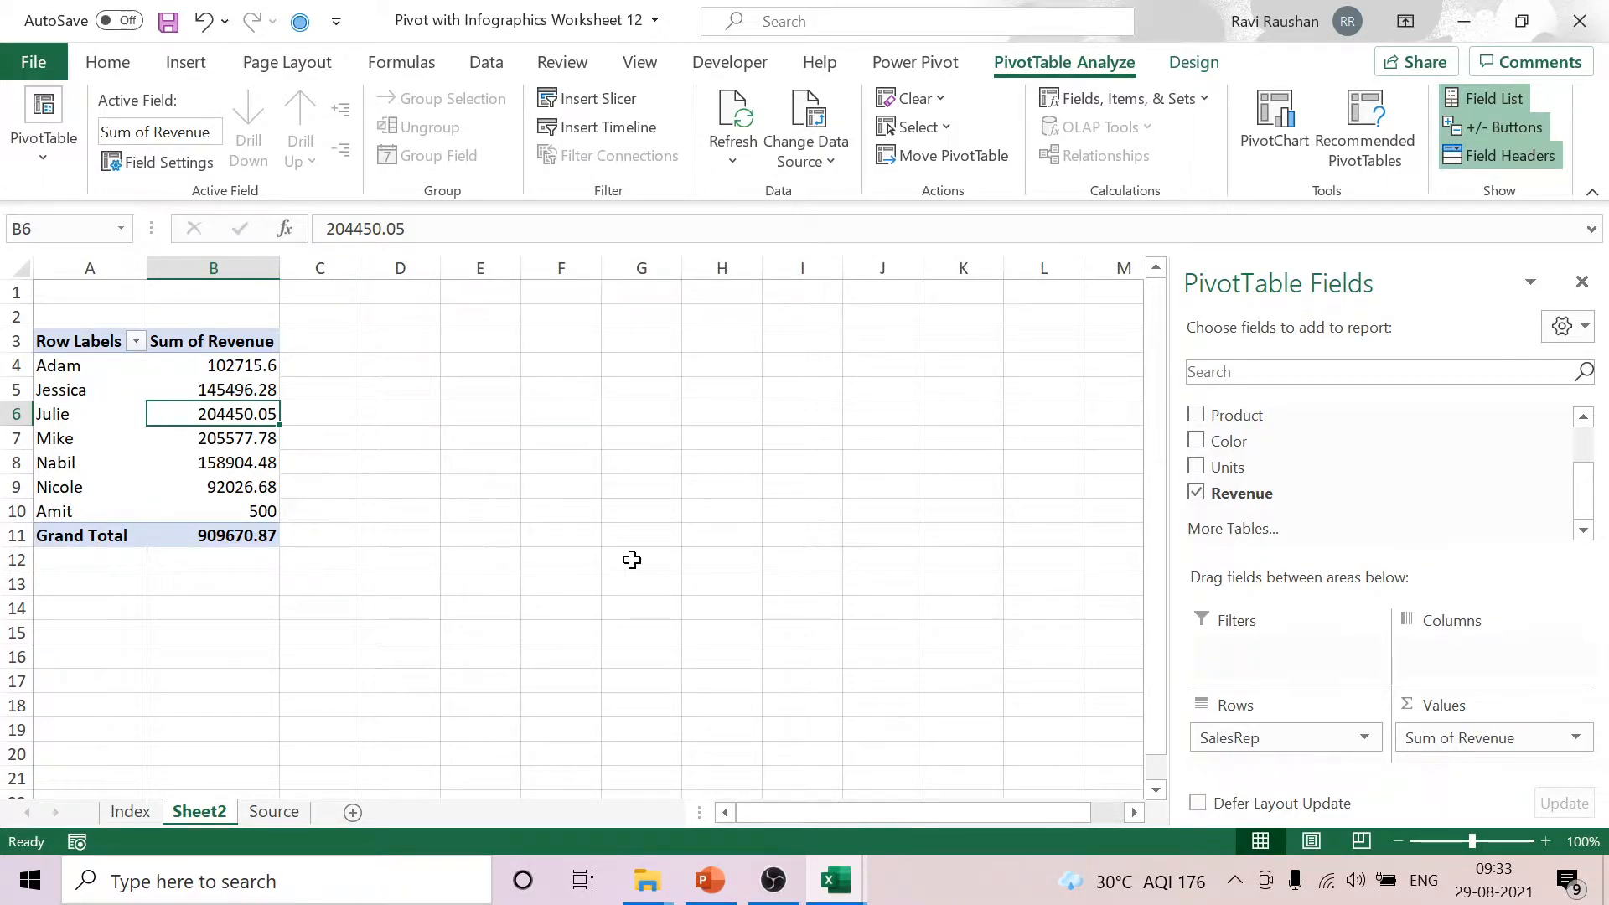
Switch to the PowerPoint lecture, advance to the Show Detail slide, and return to the Excel PivotTable workbook.
click(710, 880)
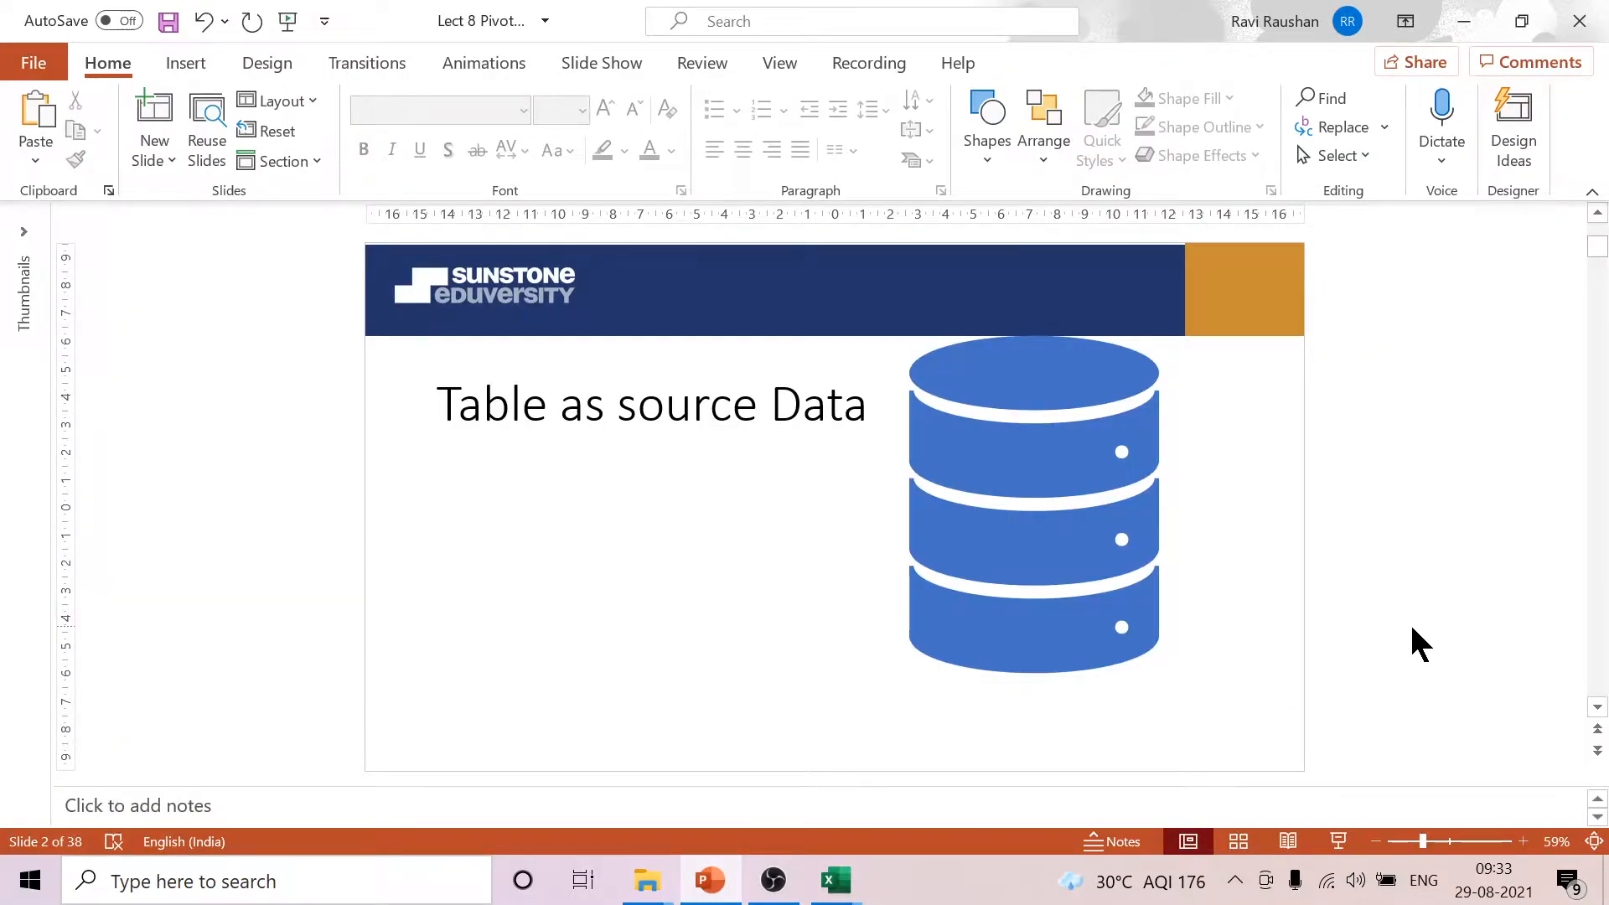
scroll(1412, 623, down, 3)
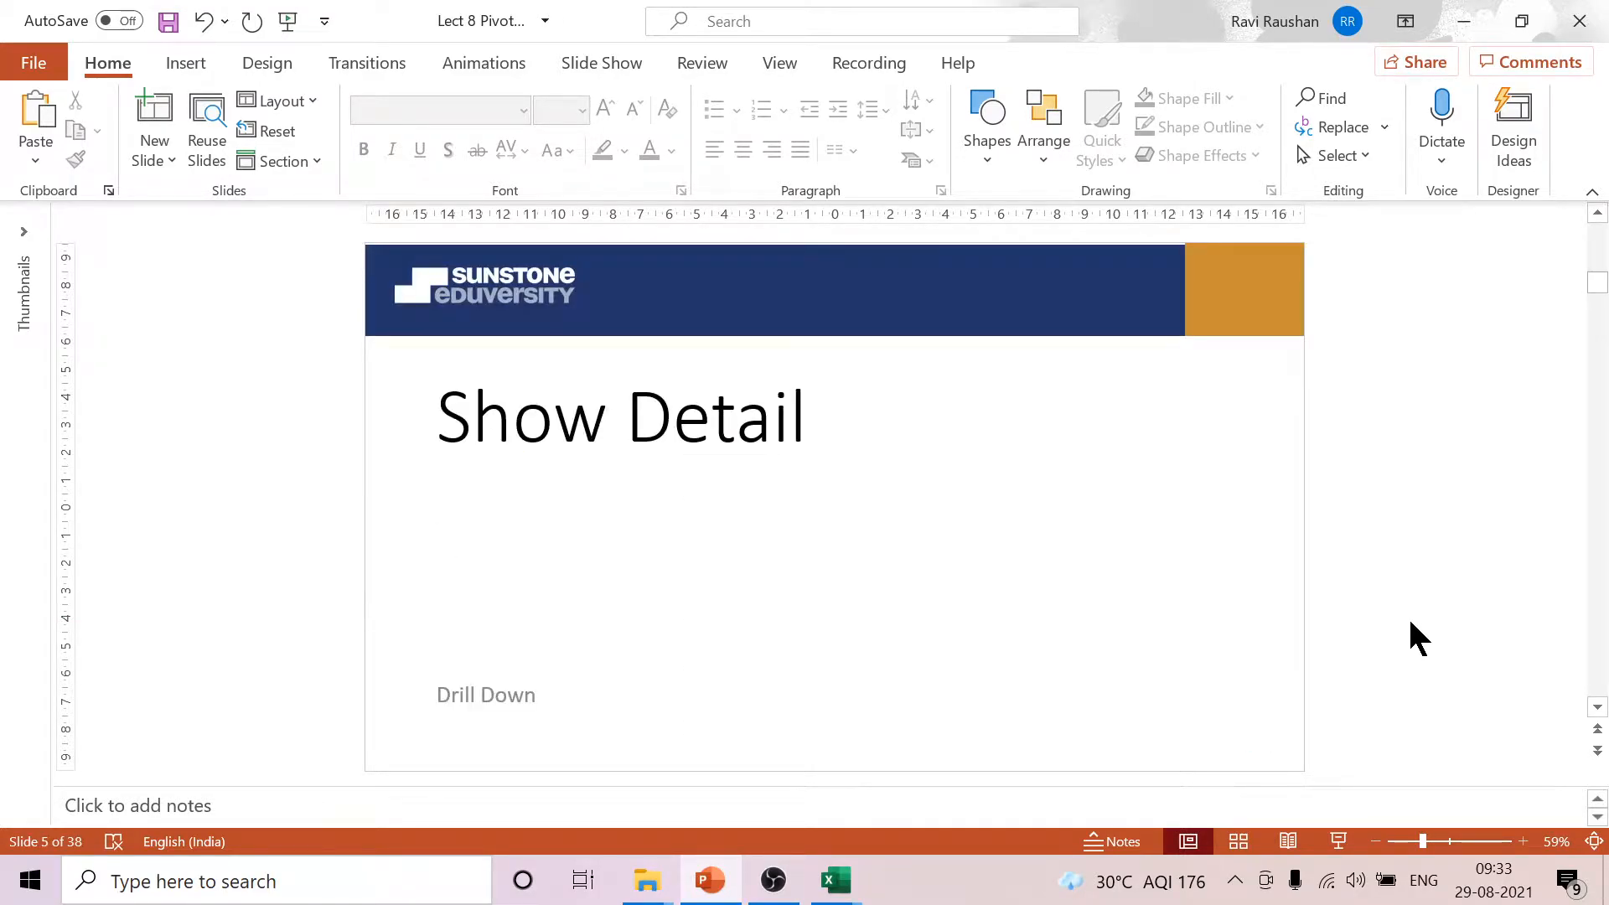
click(835, 880)
click(785, 830)
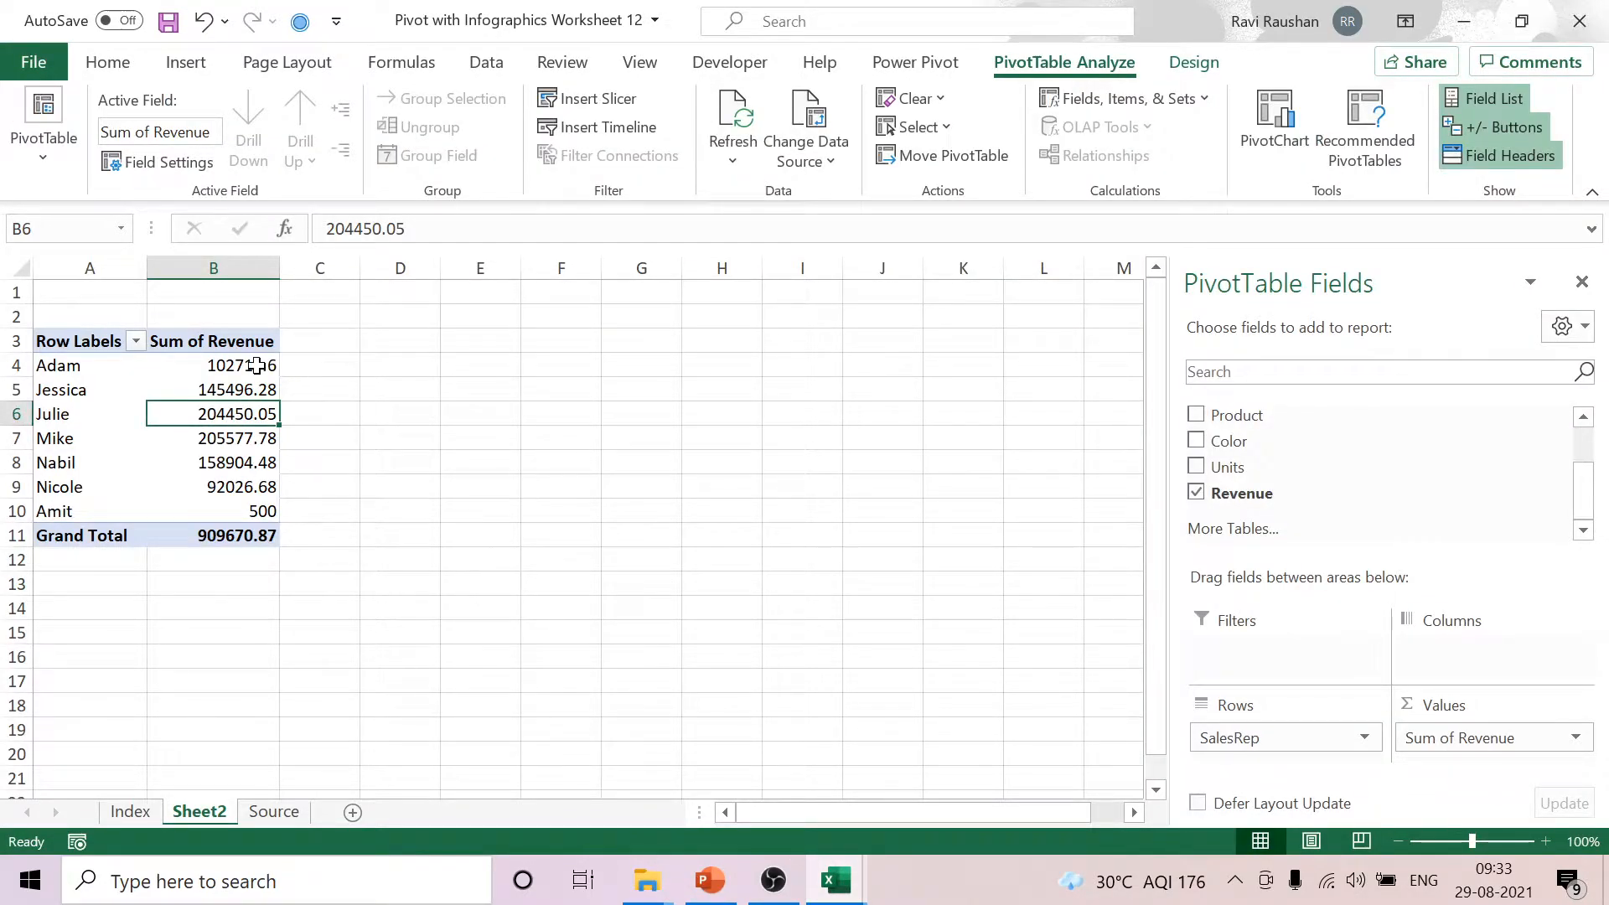
Summarize the revenue values in the Sheet2 PivotTable by Average.
click(257, 366)
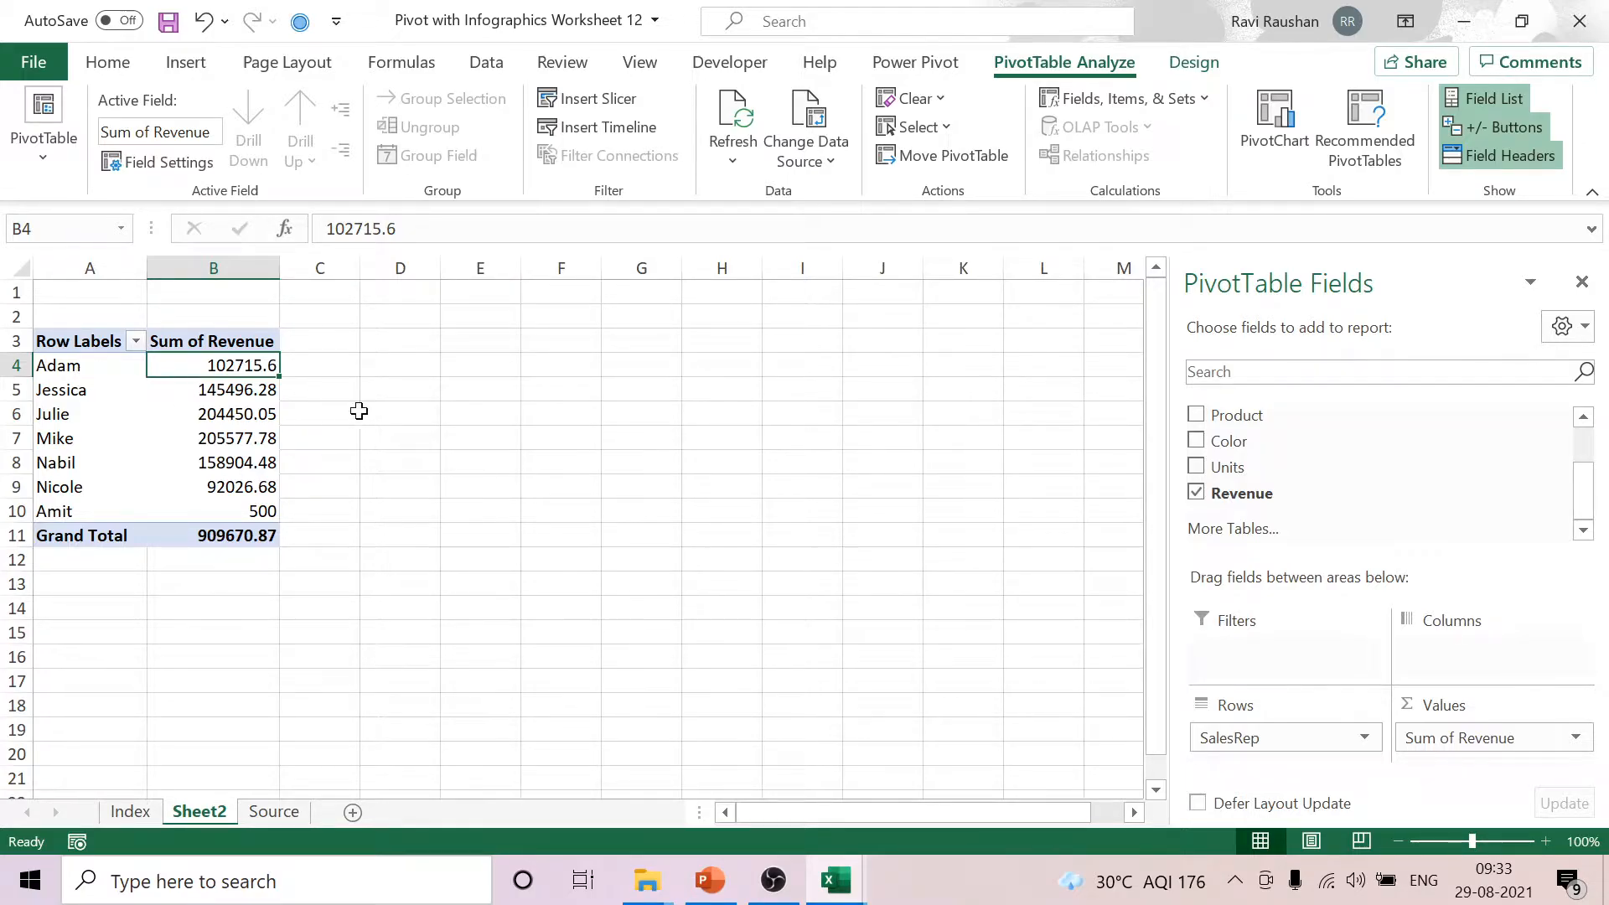
right_click(223, 366)
mouse_move(436, 620)
click(560, 652)
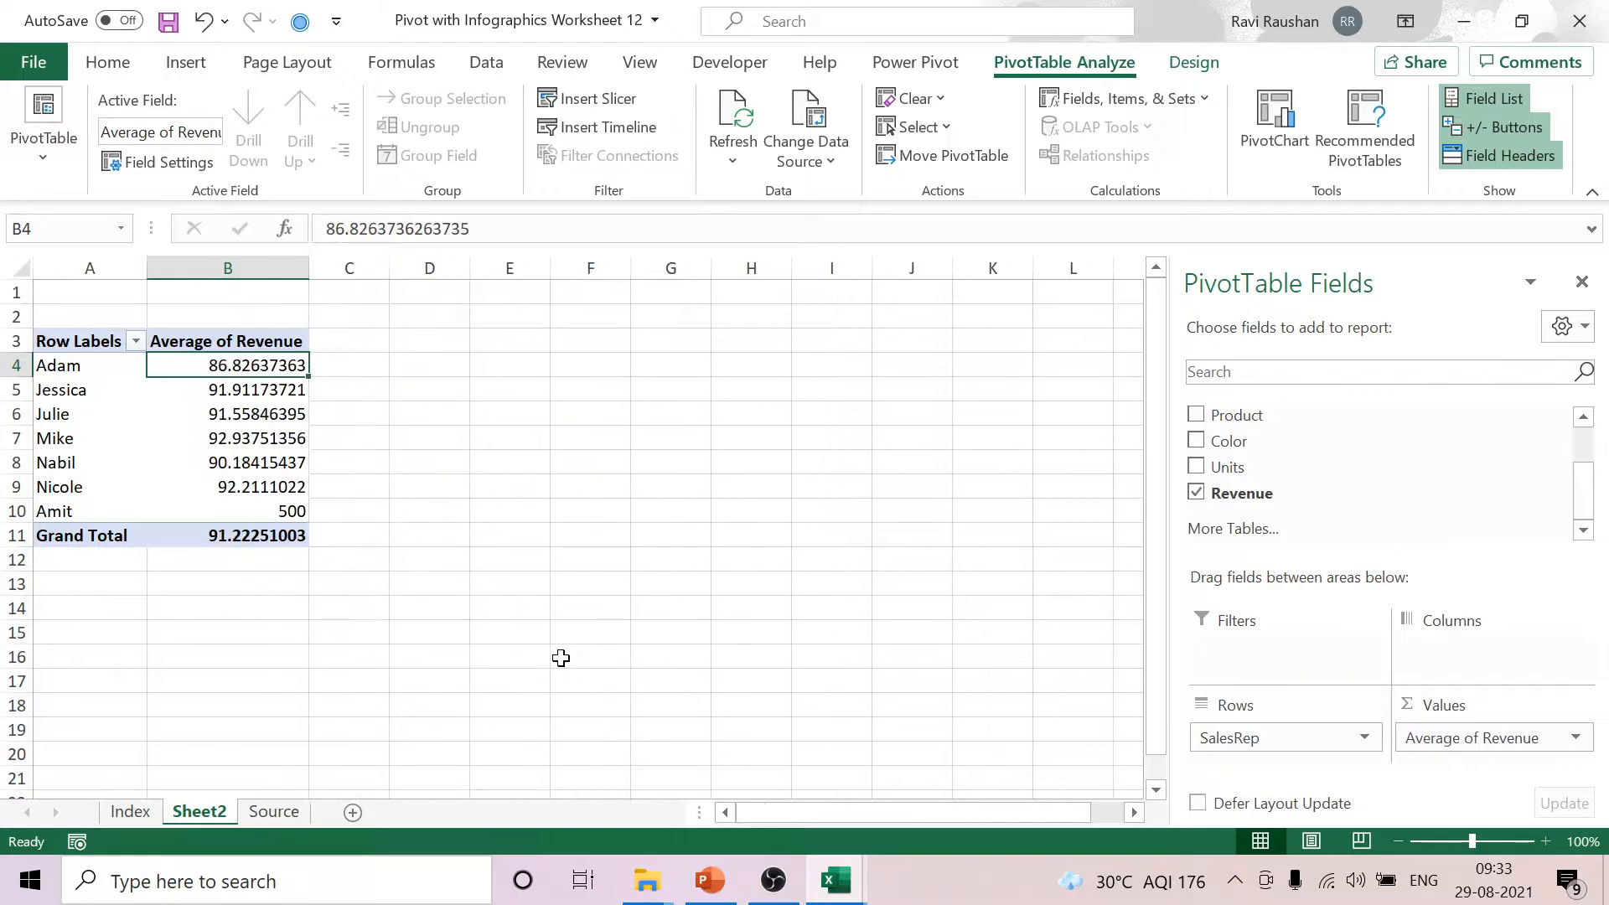
click(285, 414)
right_click(290, 419)
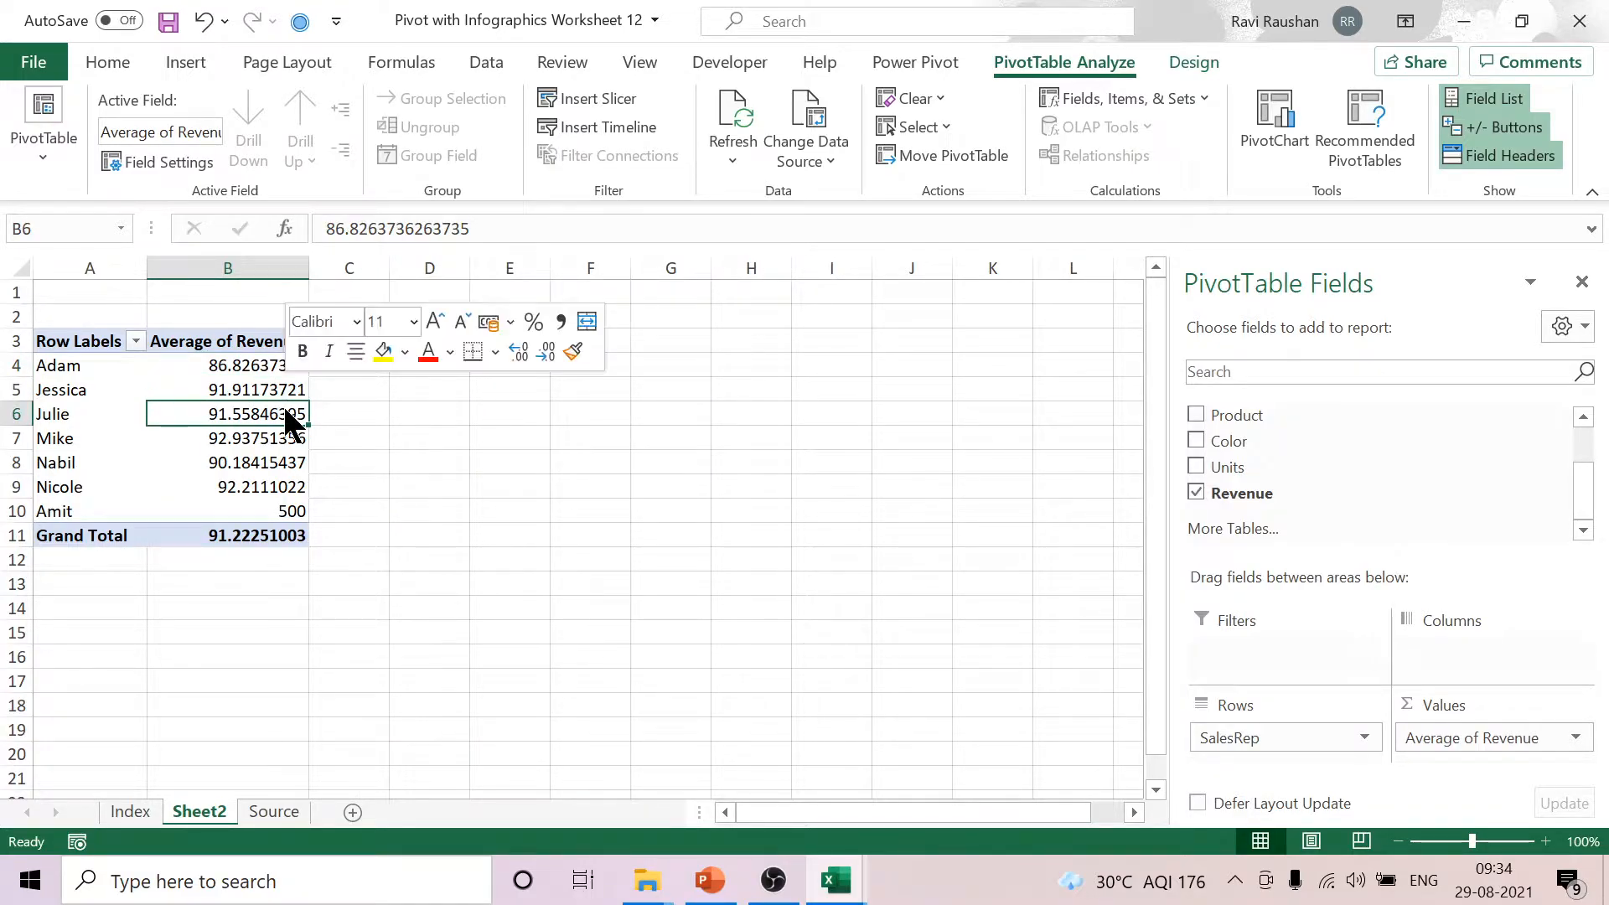
right_click(285, 408)
right_click(285, 408)
right_click(285, 408)
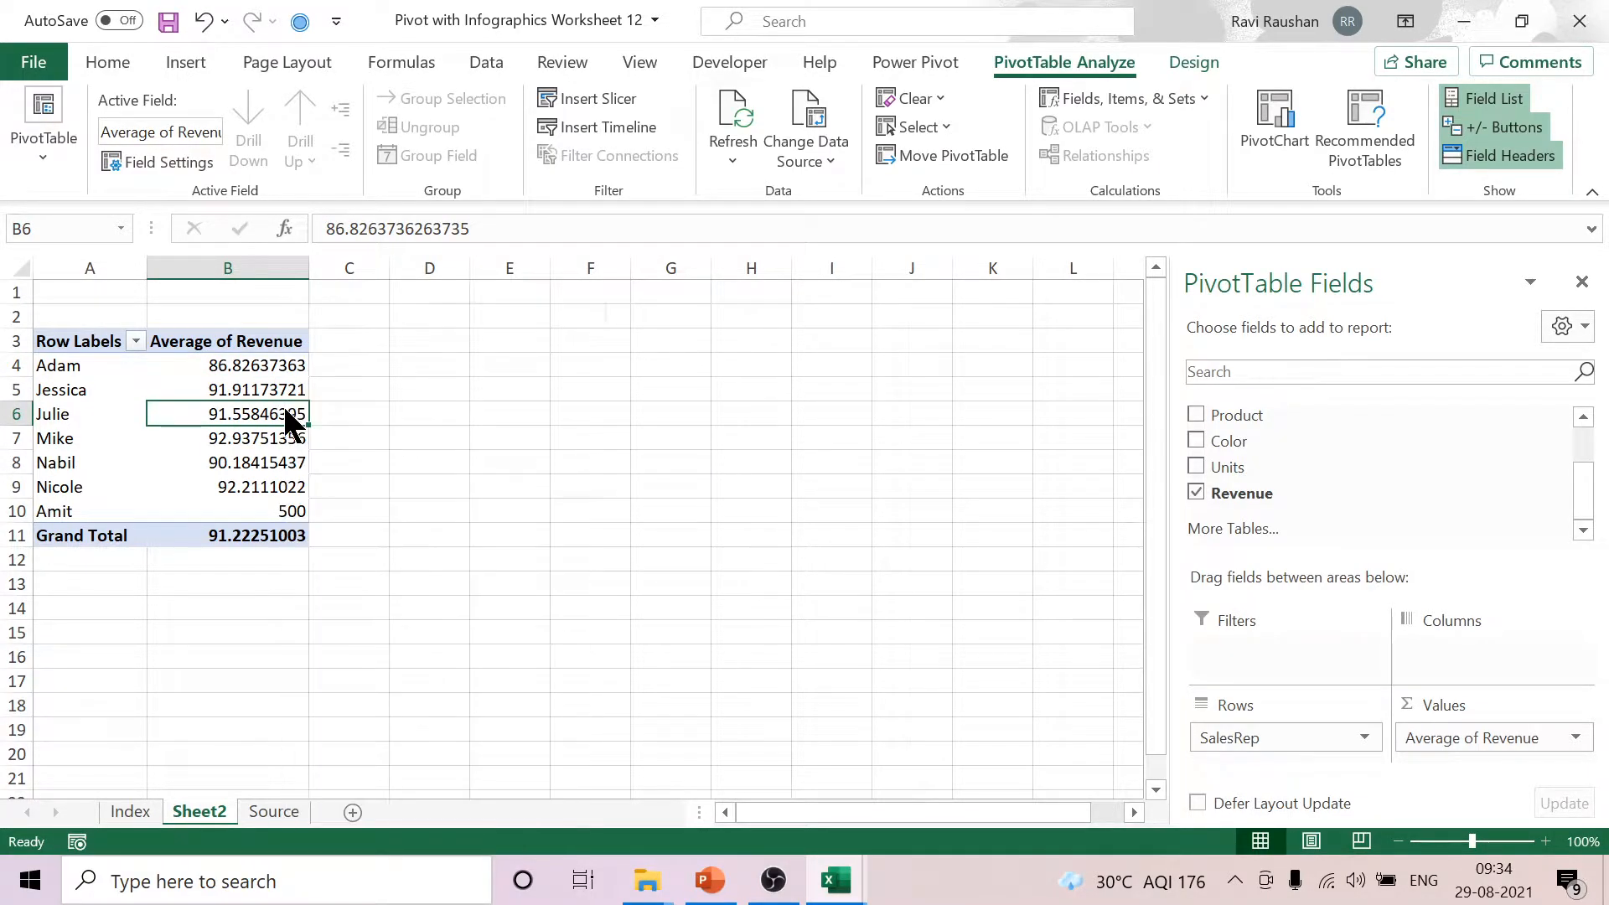
right_click(285, 414)
click(270, 369)
right_click(282, 373)
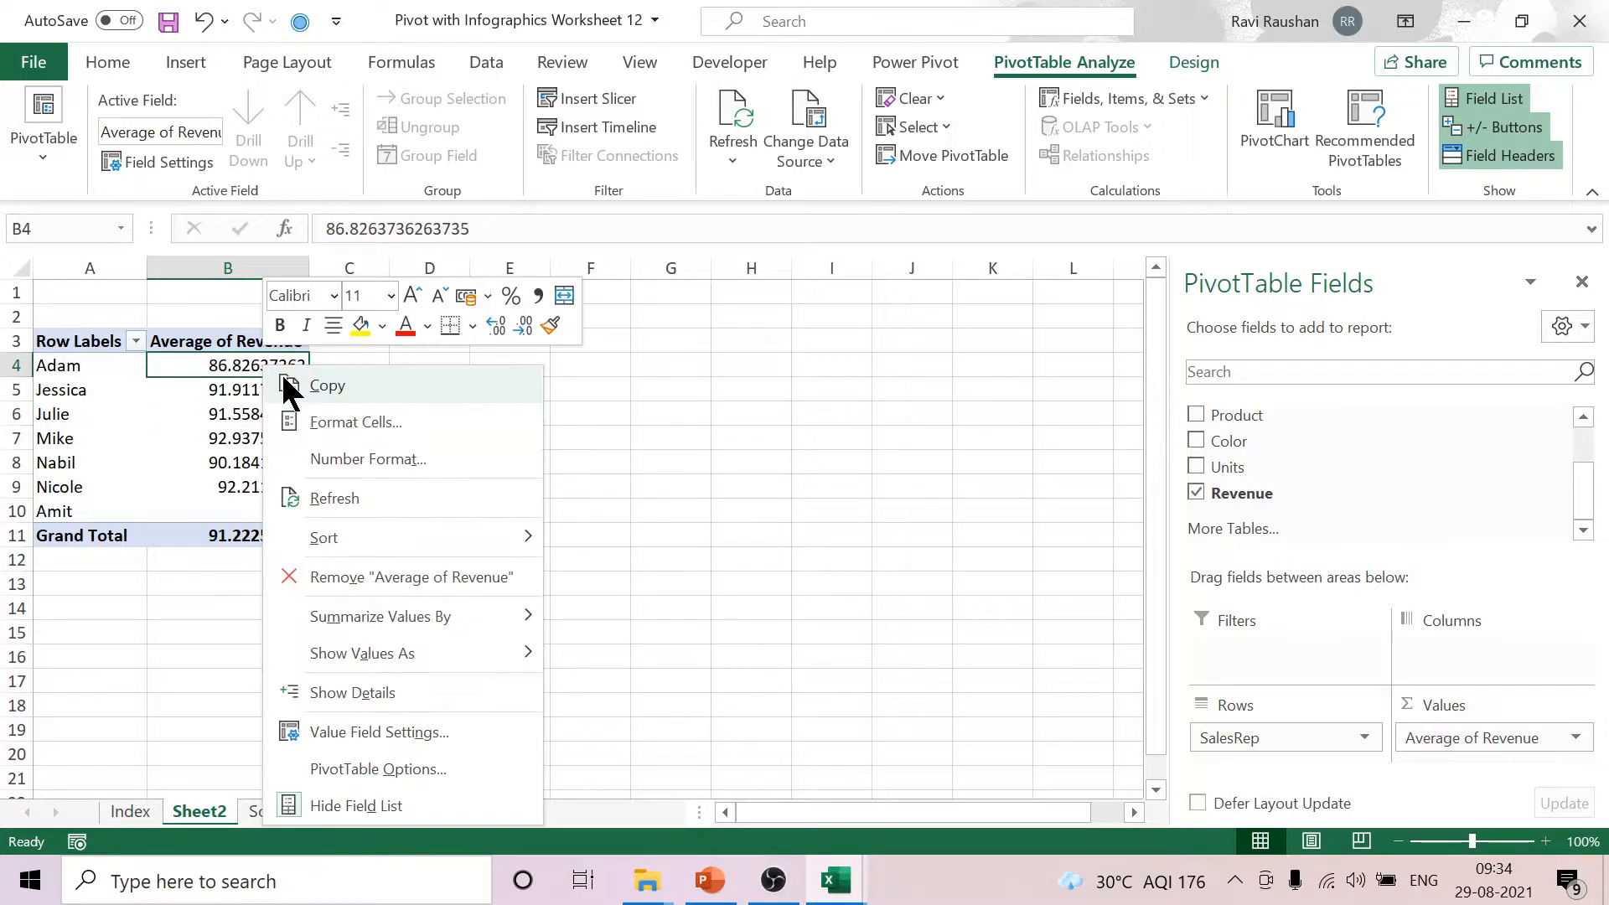
key(Escape)
Examine the available calculation types in the revenue field's Value Field Settings and close them without changes.
click(294, 390)
right_click(293, 391)
right_click(293, 391)
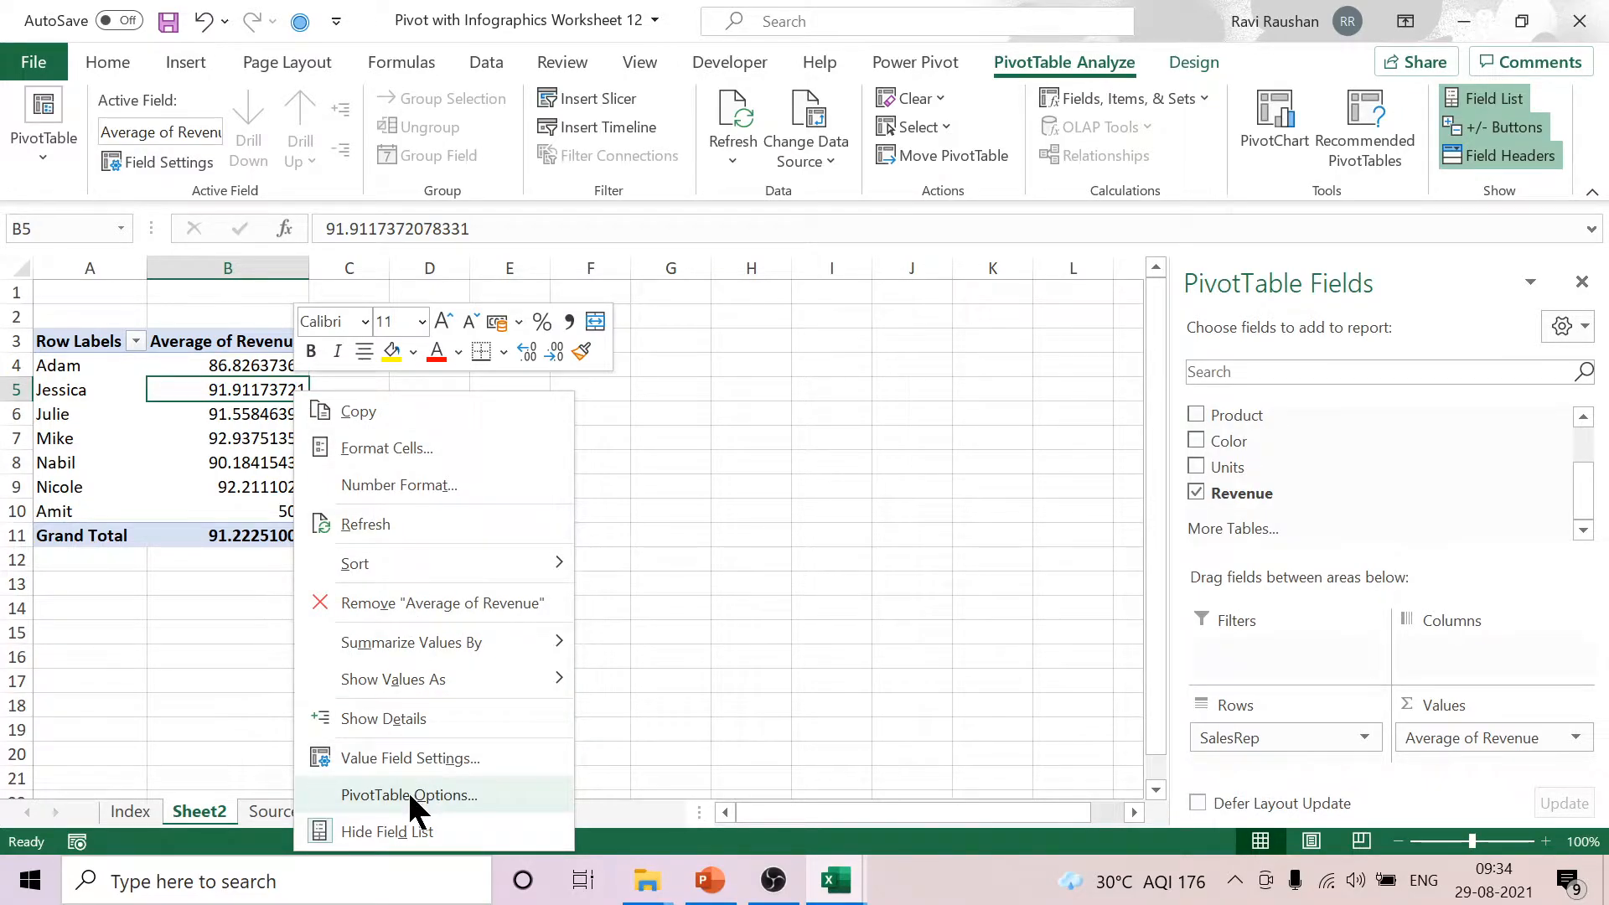
click(407, 760)
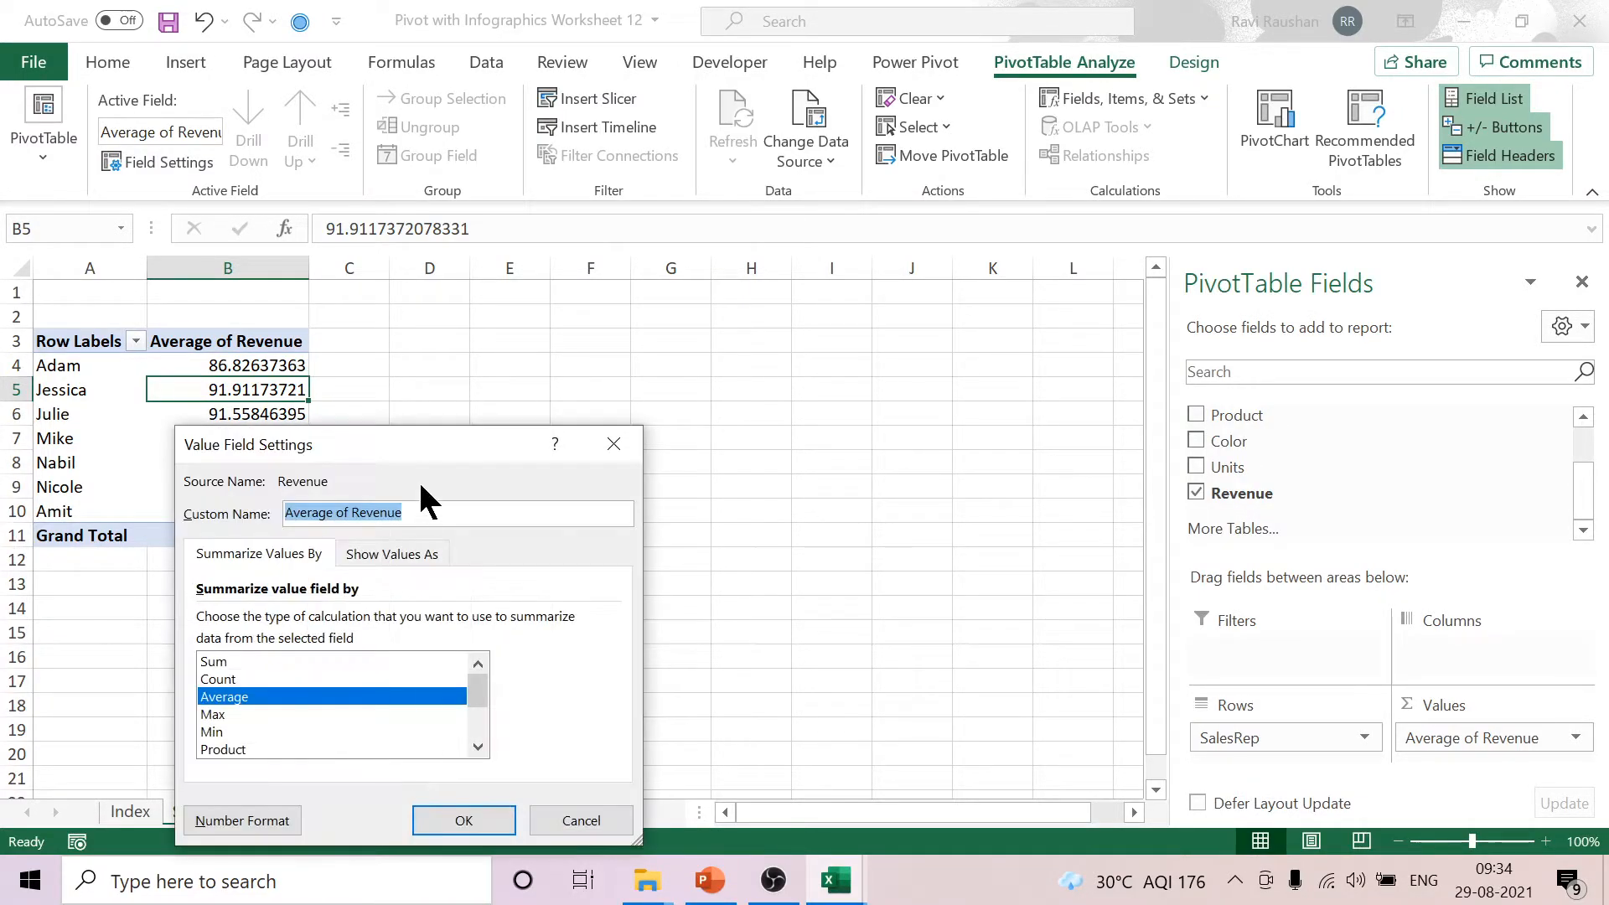
drag(410, 440, 1077, 272)
click(1145, 580)
click(1145, 580)
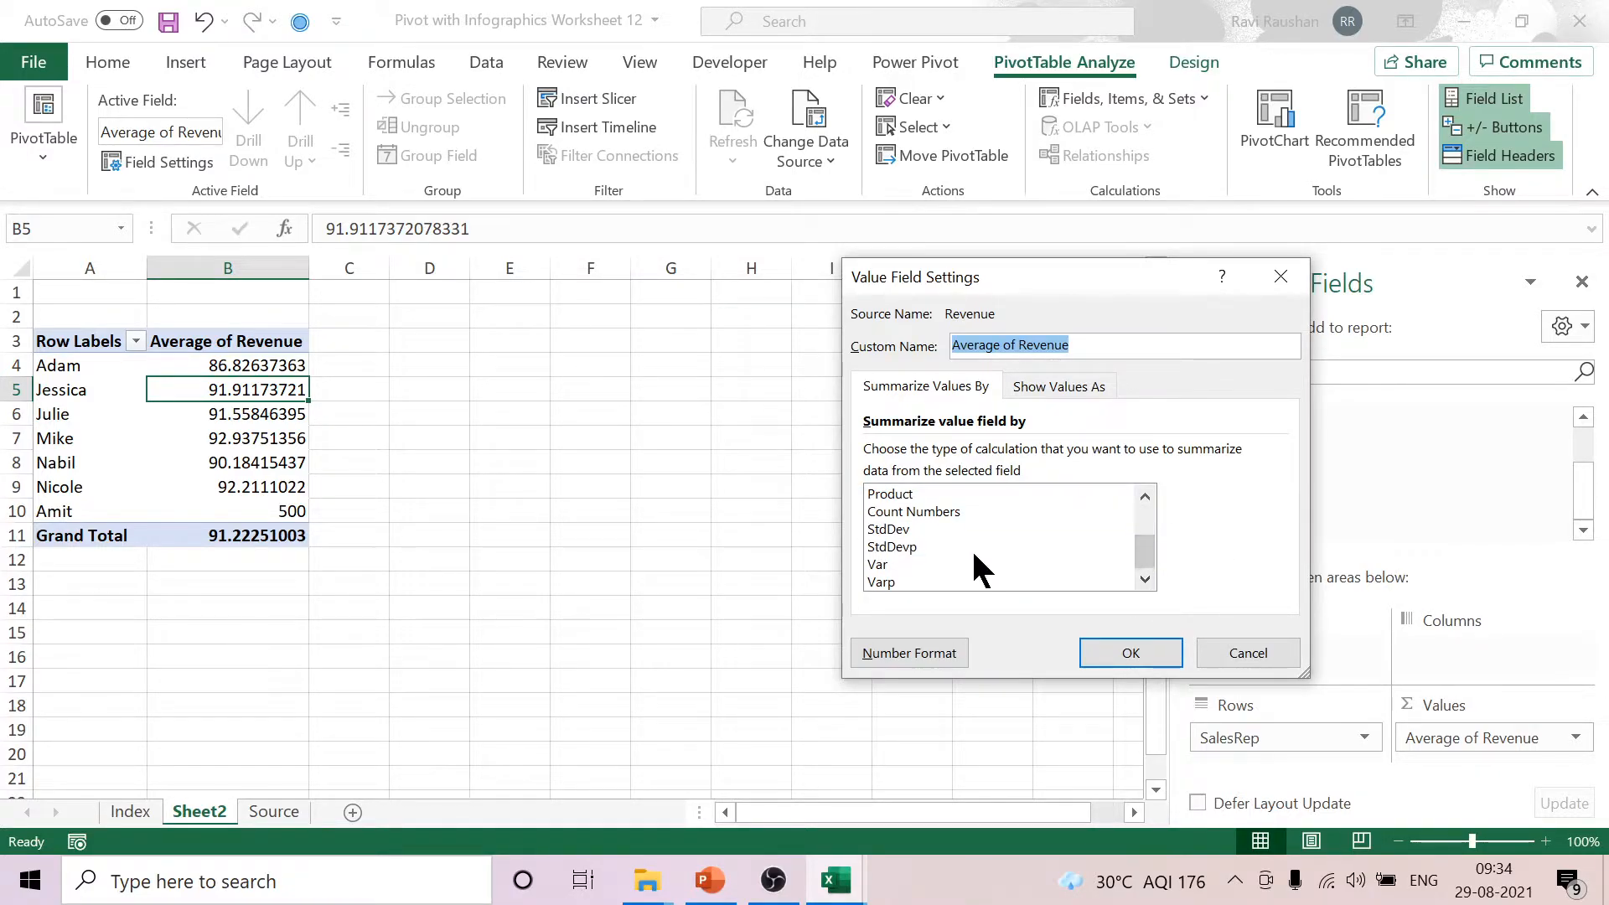
click(1280, 277)
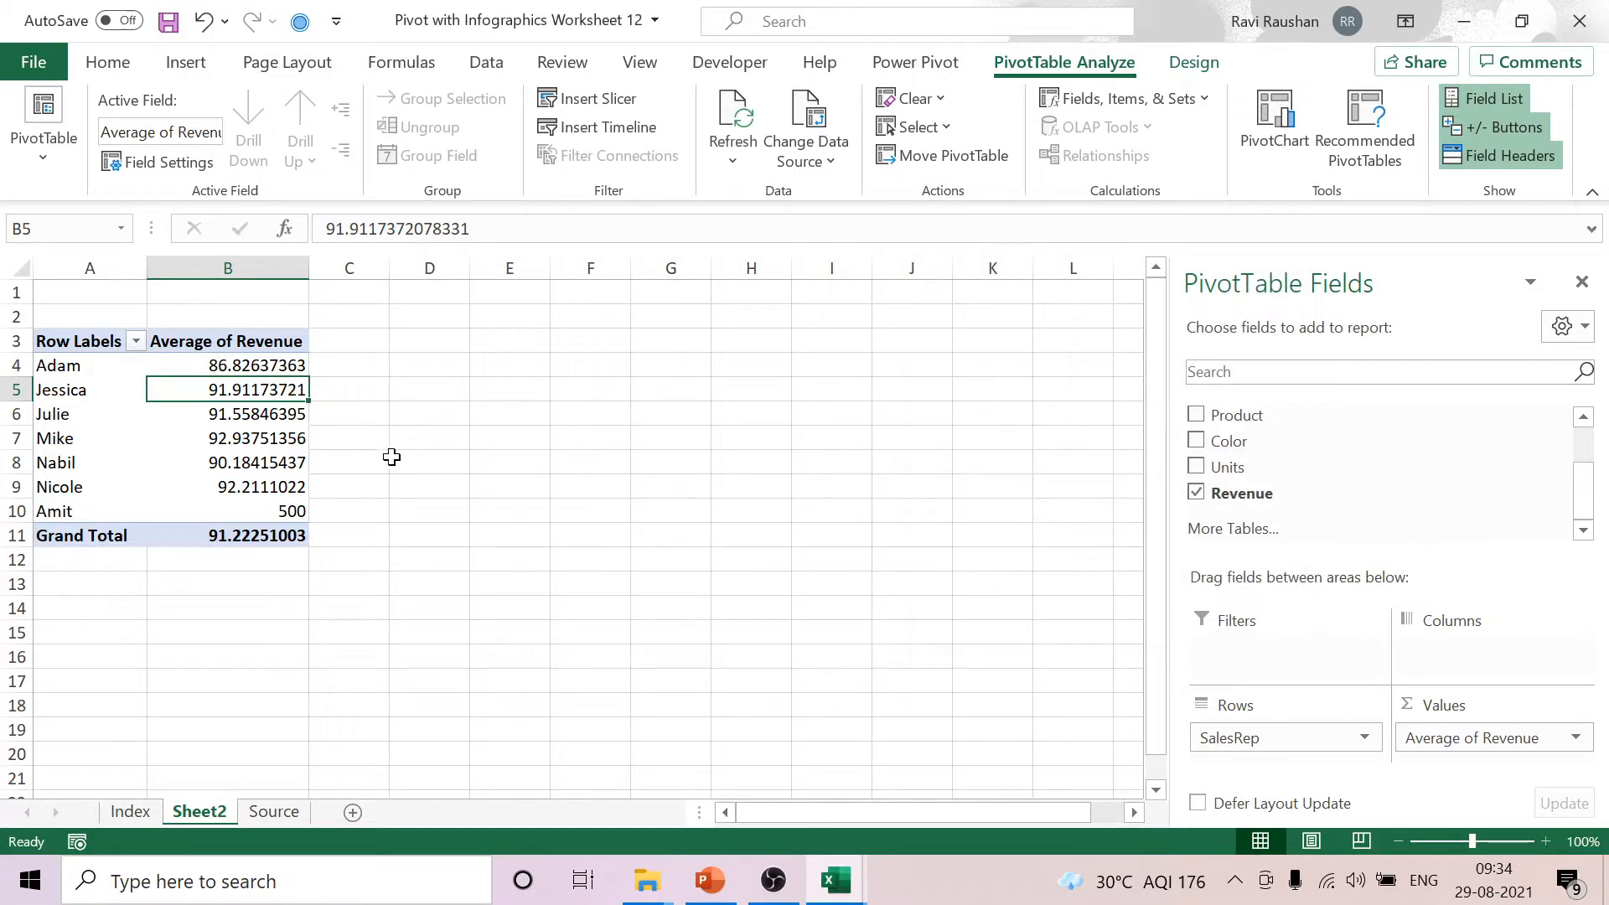
Summarize the revenue values in the Sheet2 PivotTable by Sum.
click(284, 367)
right_click(283, 366)
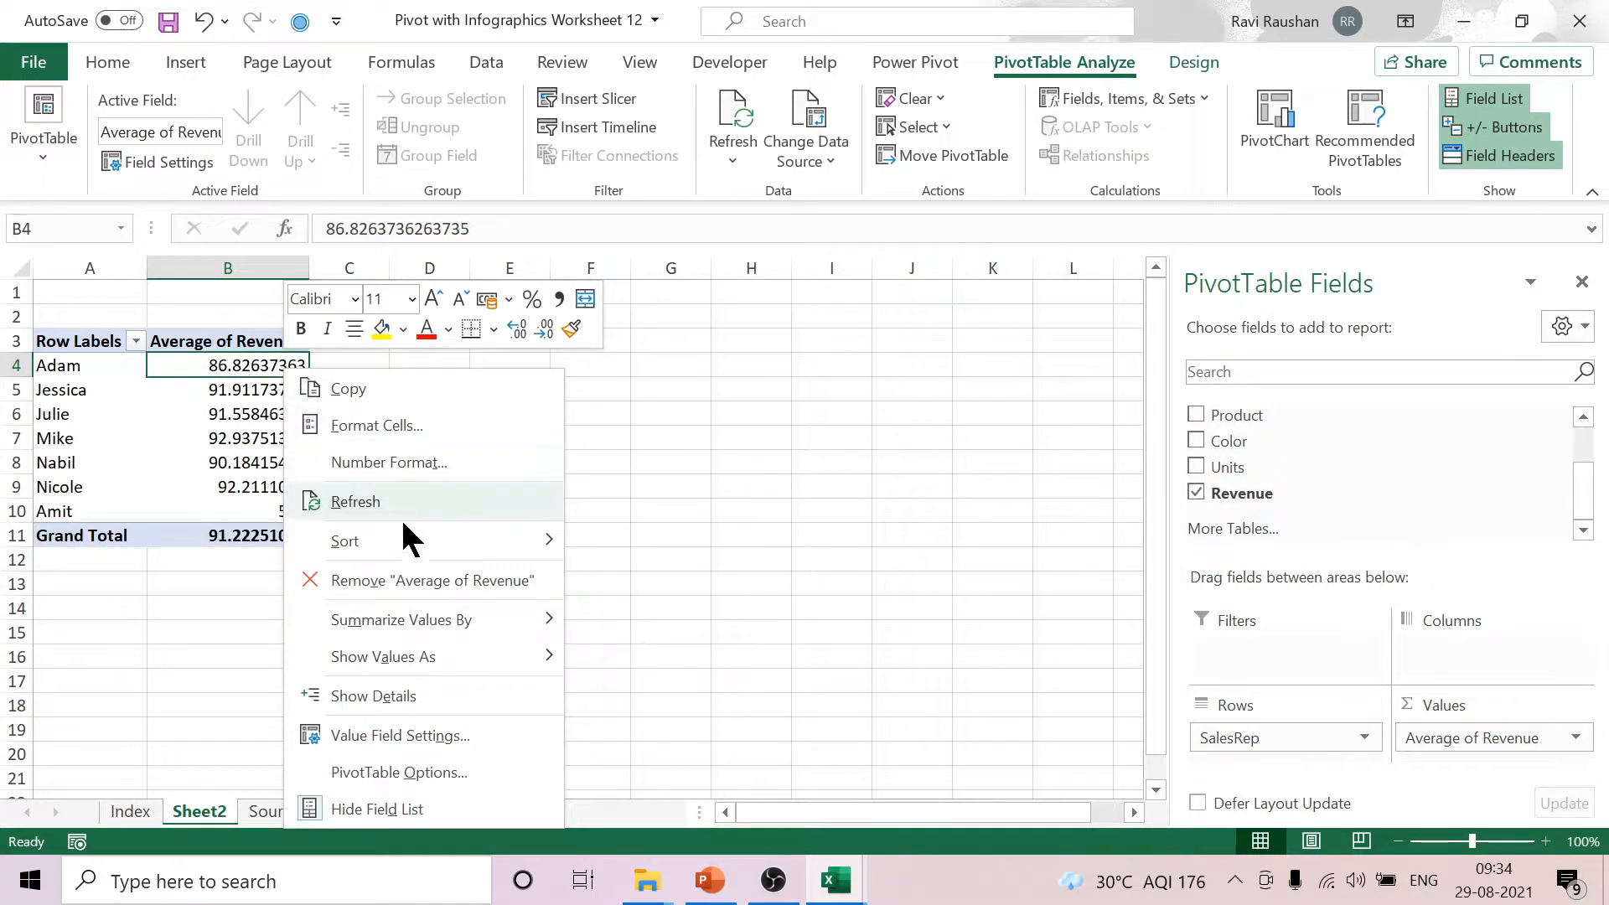
mouse_move(522, 625)
click(650, 568)
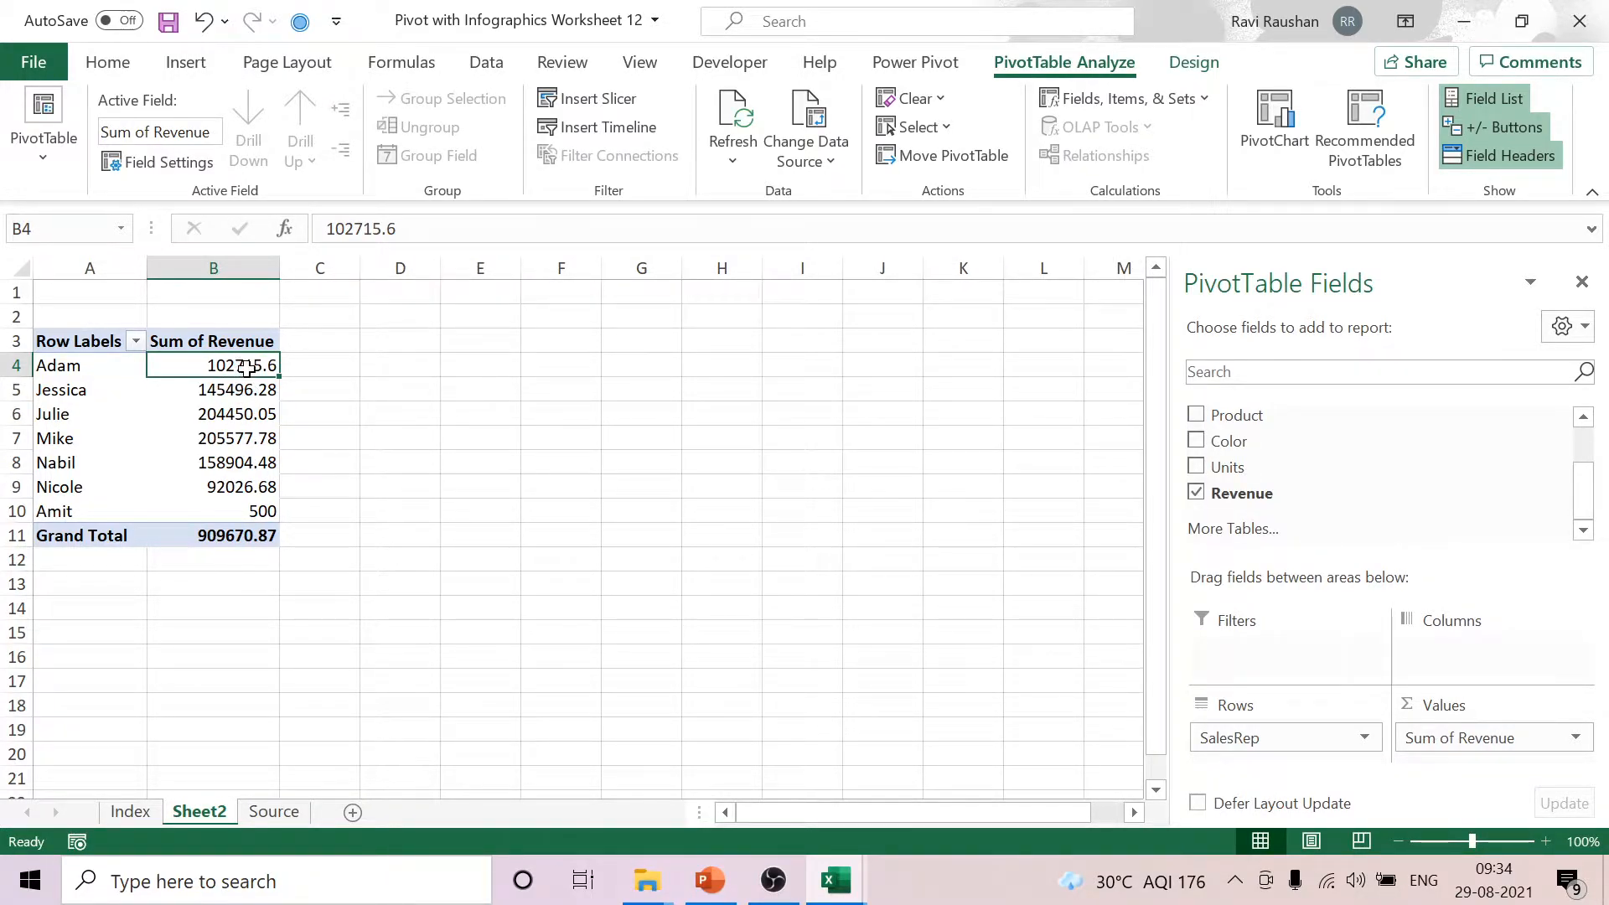
Show the detail records behind the first sales rep's revenue total in B4 on a new sheet and look through them.
mouse_move(245, 369)
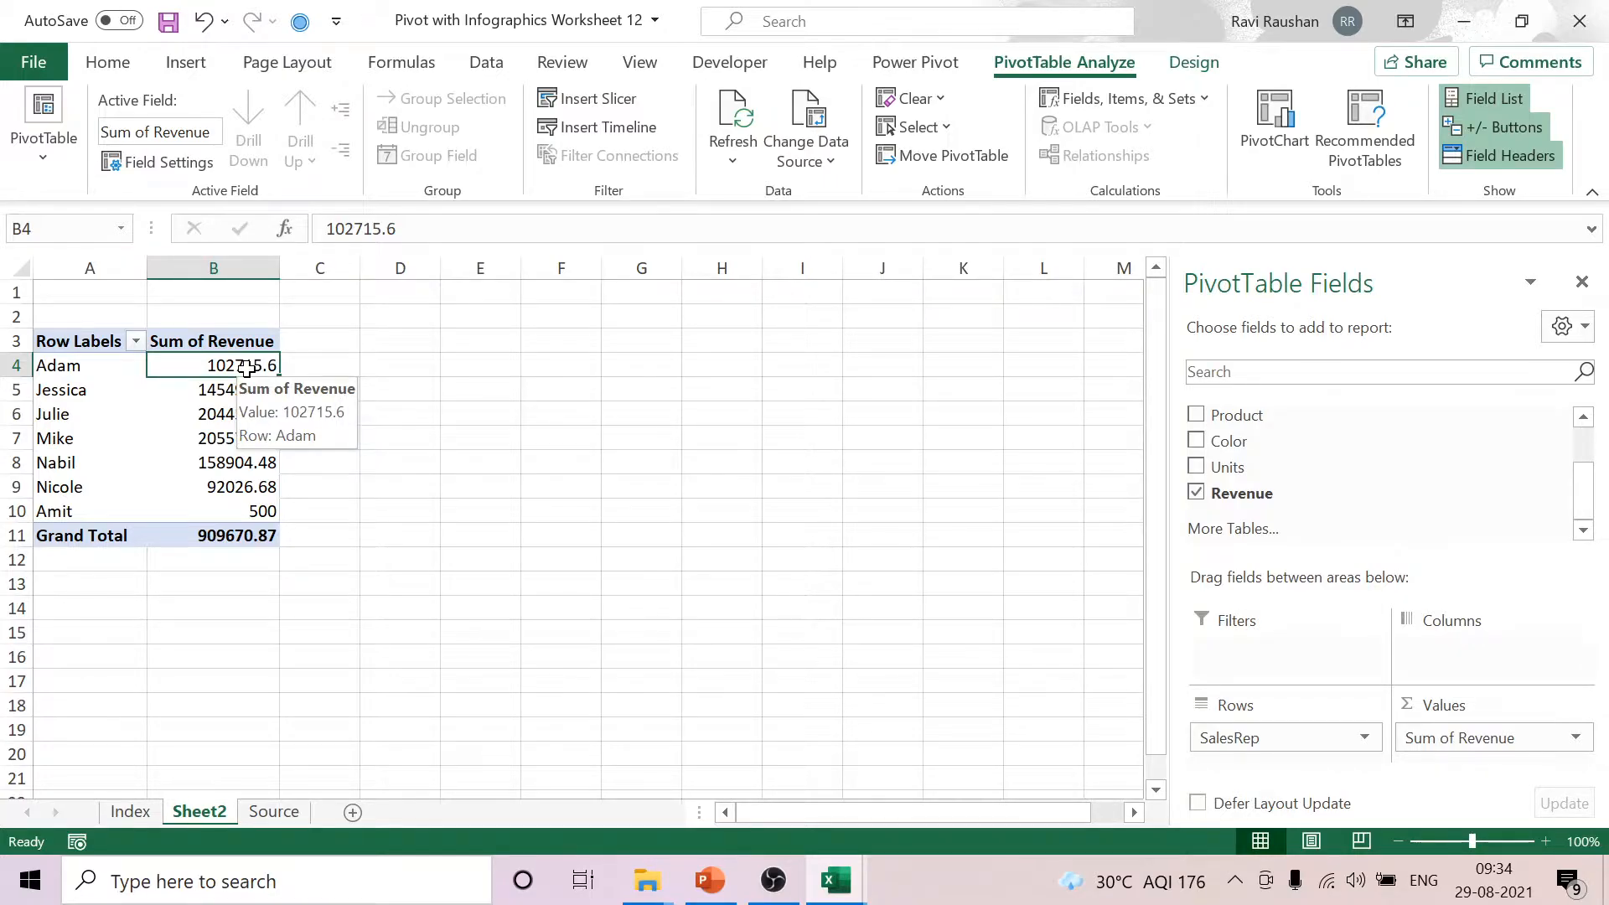
double_click(246, 369)
scroll(758, 556, down, 7)
scroll(758, 556, down, 20)
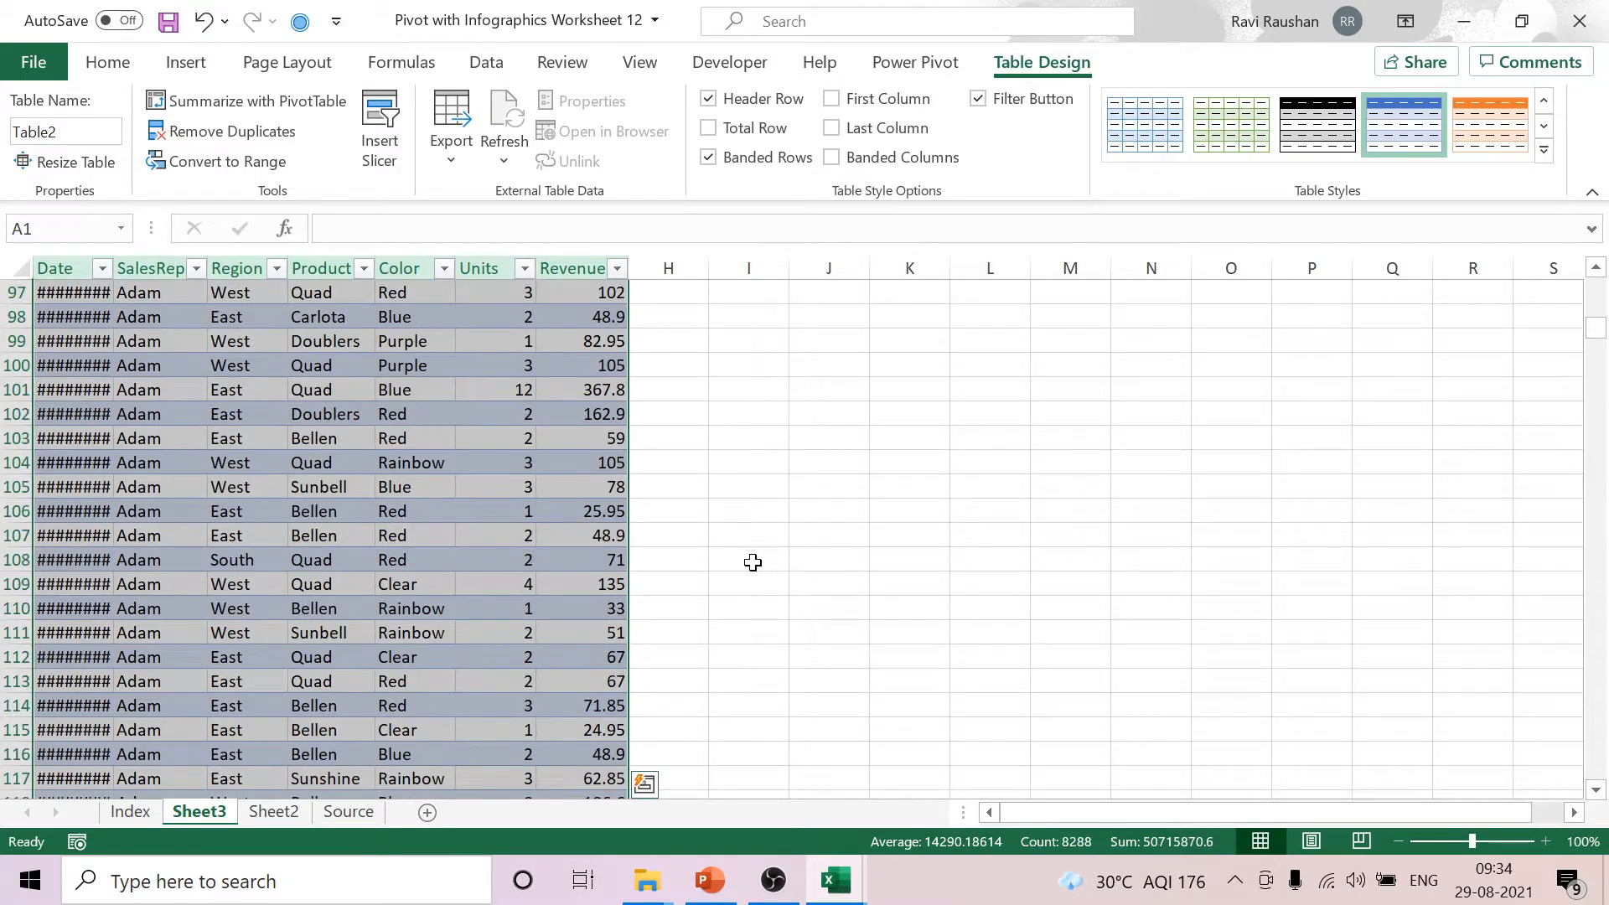
Delete the detail sheet Sheet3.
right_click(211, 814)
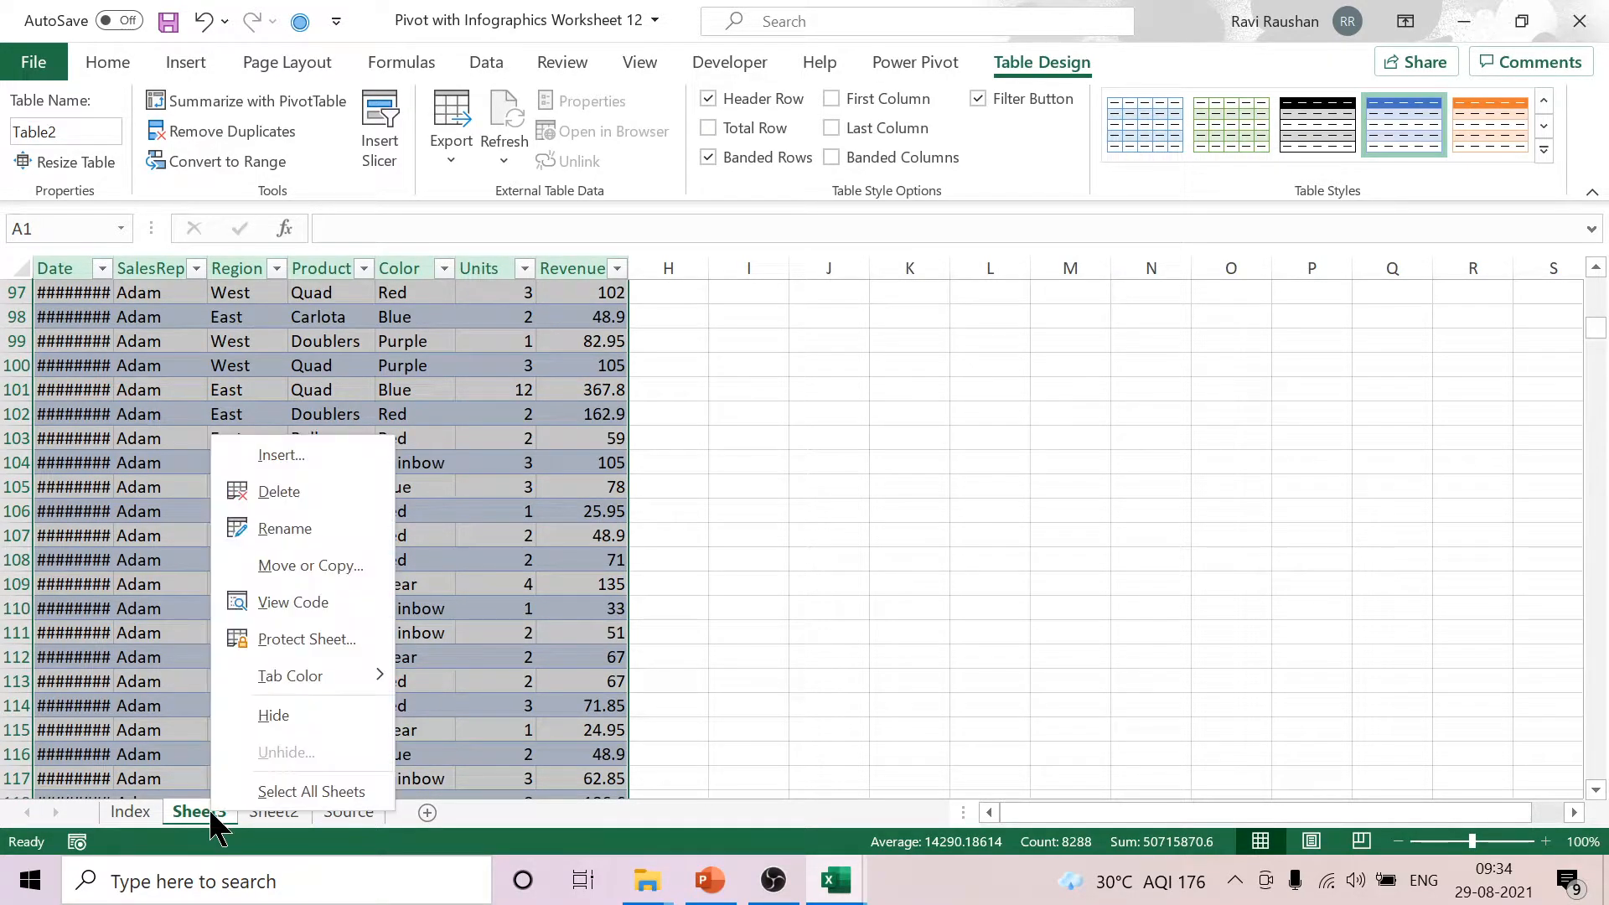
click(283, 493)
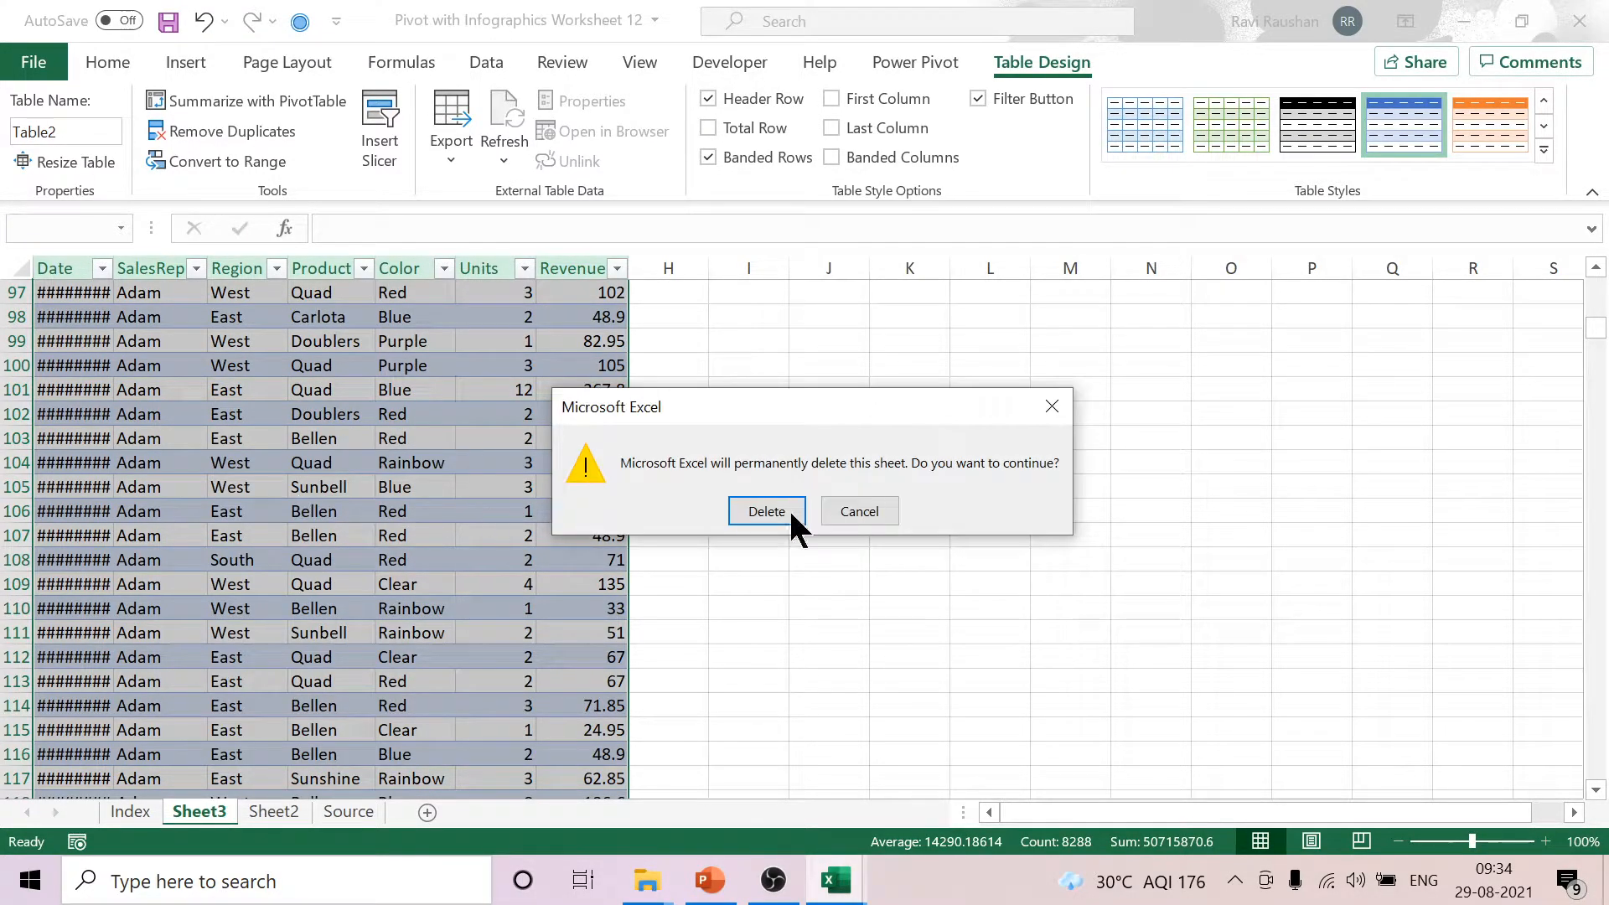
click(766, 511)
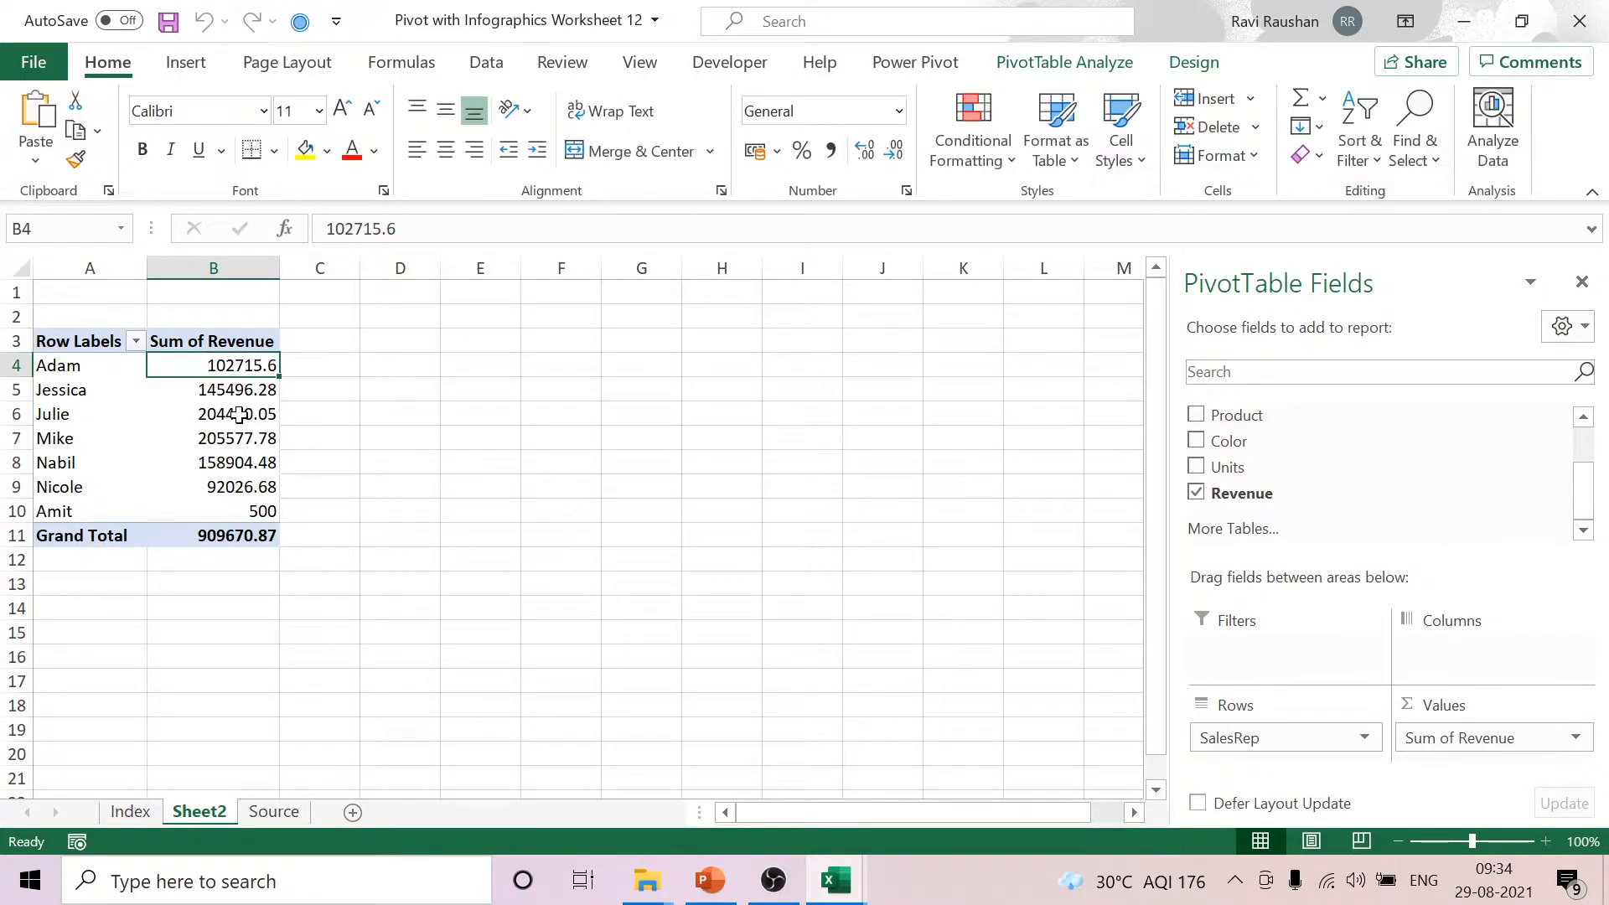
Show the detail records behind the third sales rep's revenue total in B6 on a new sheet.
right_click(240, 415)
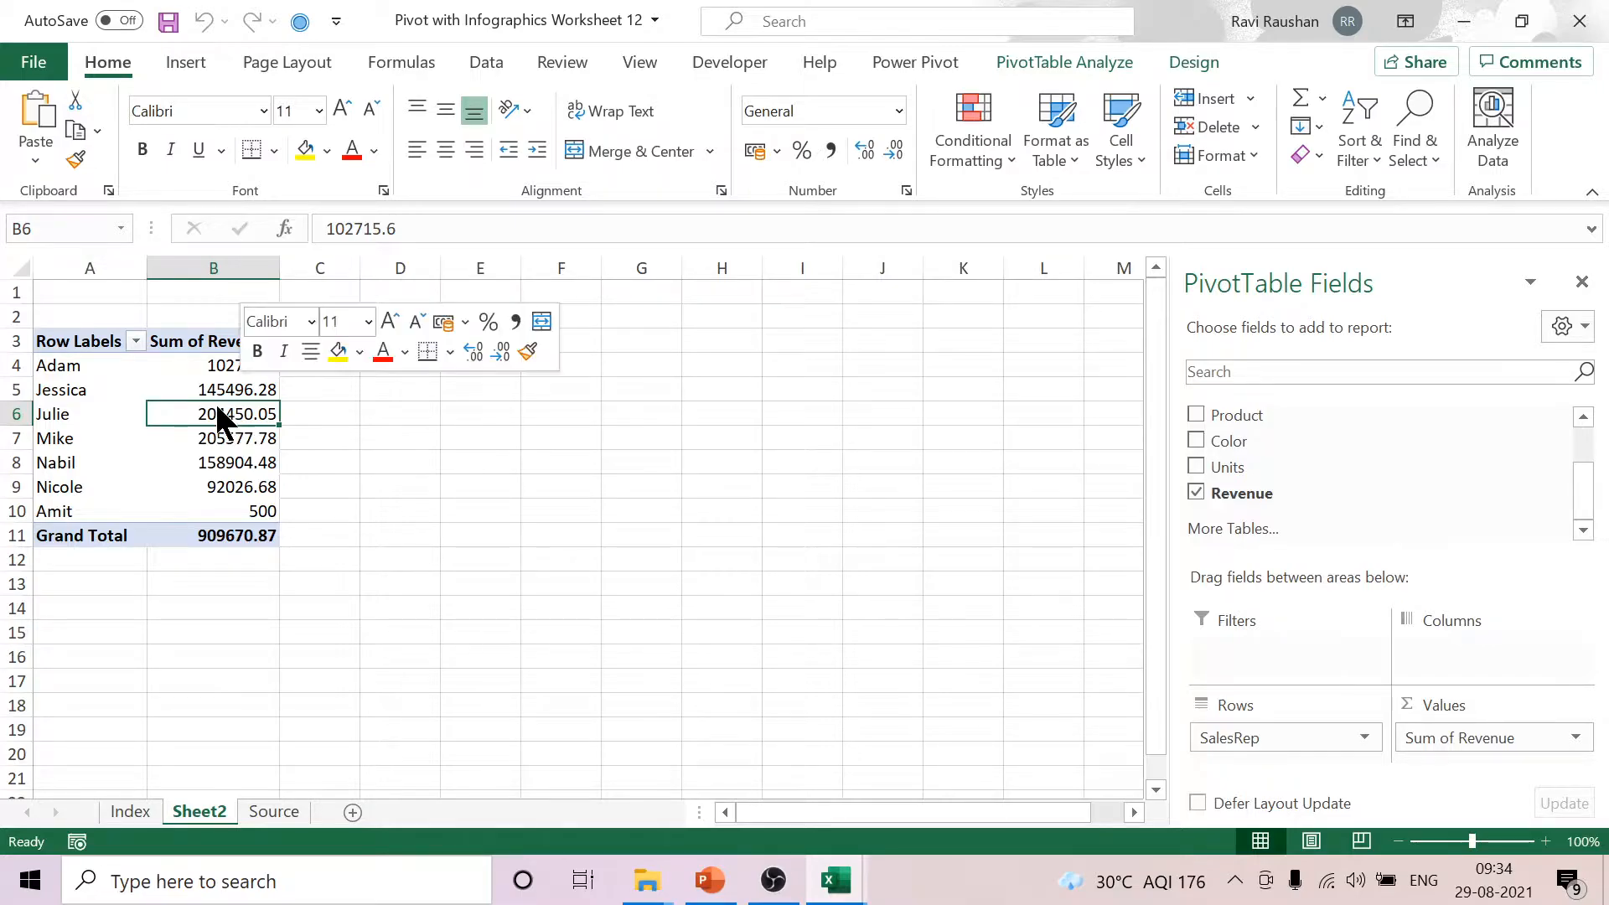
click(463, 509)
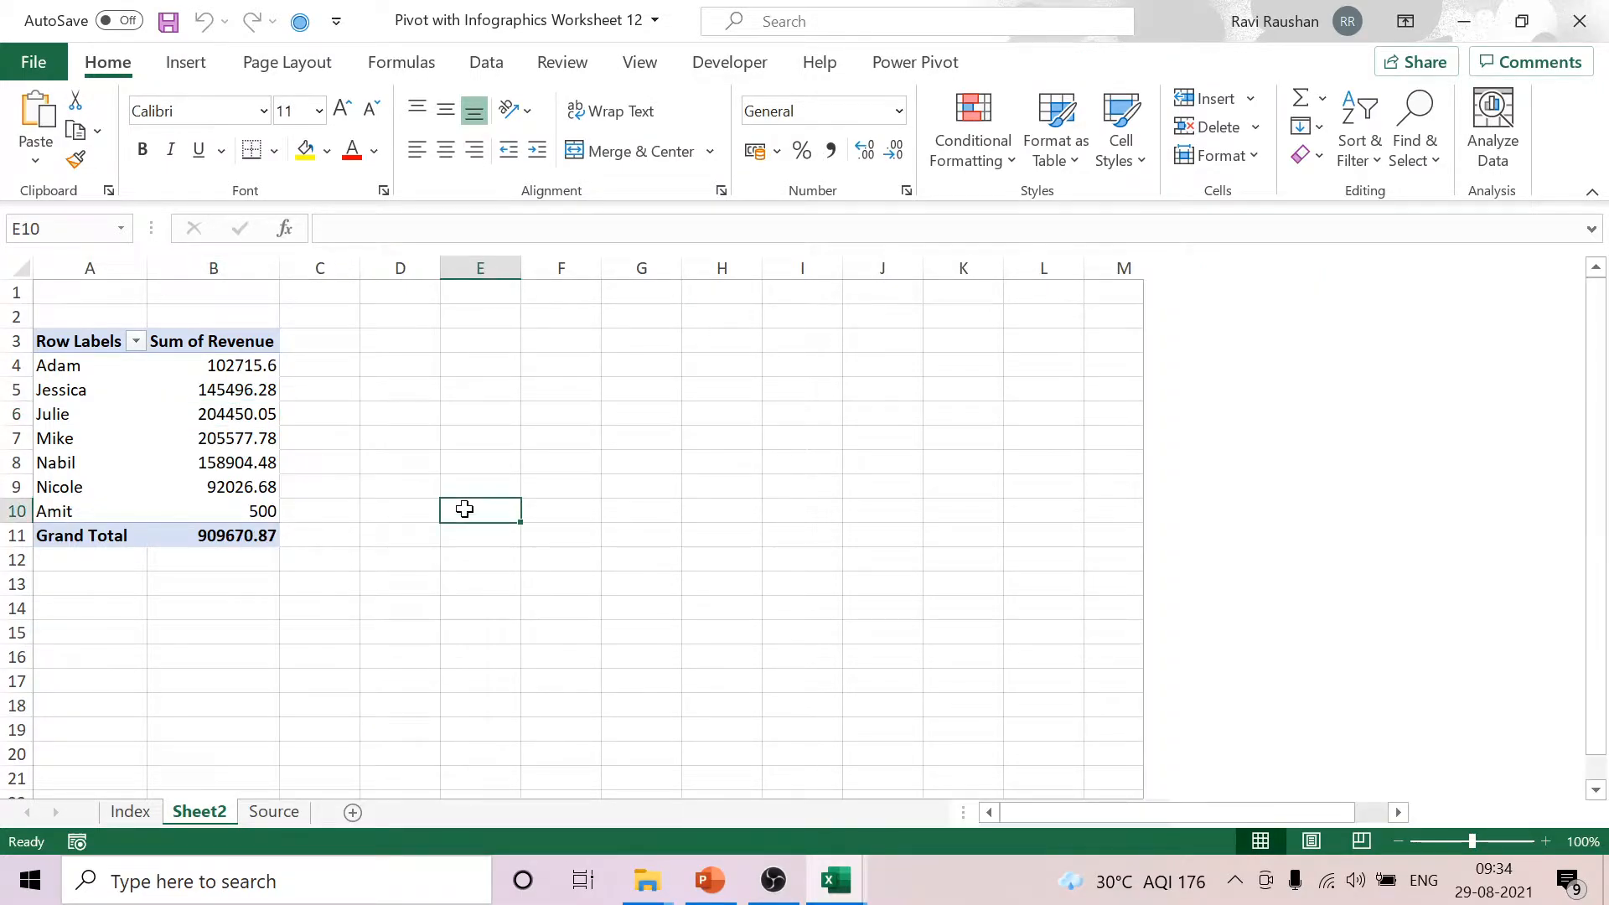
right_click(251, 415)
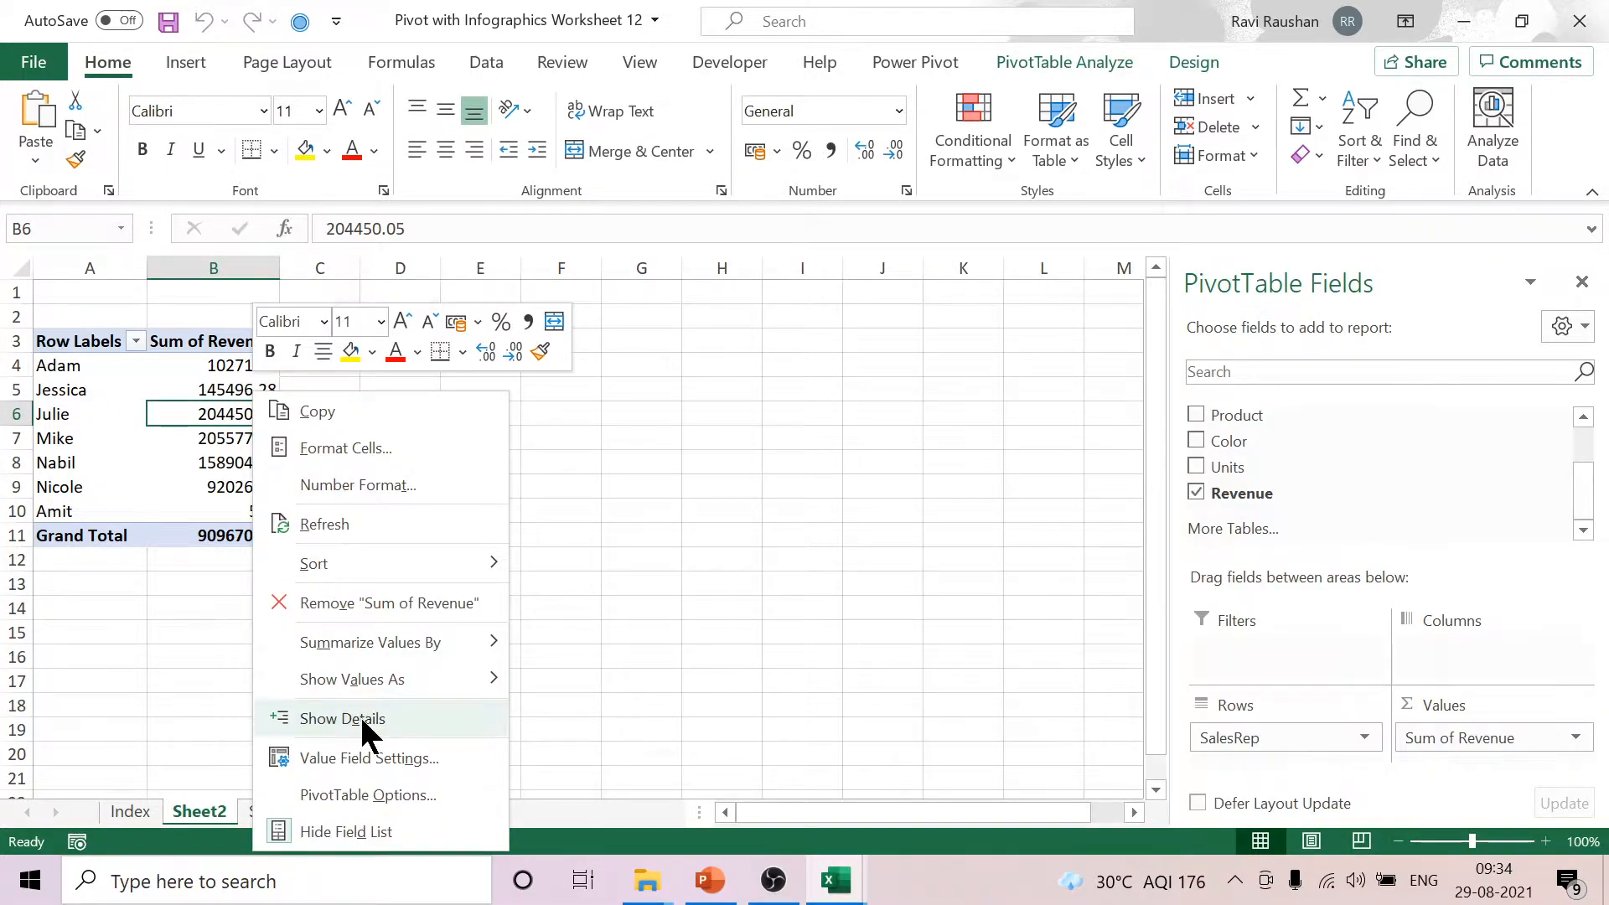
click(343, 719)
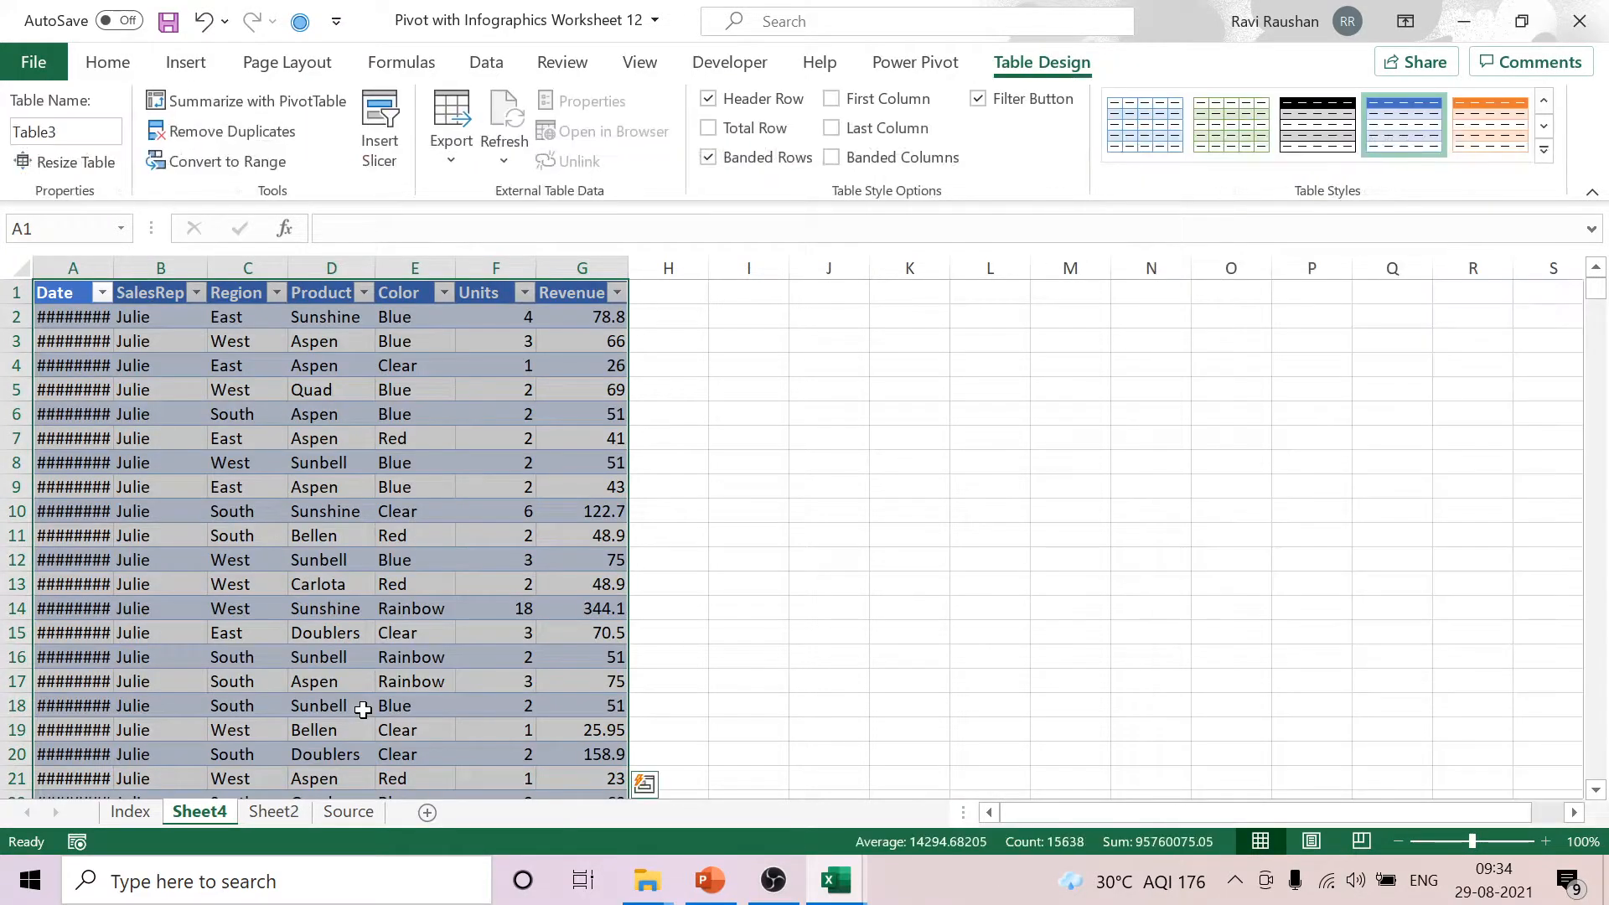
Delete the detail sheet Sheet4.
right_click(214, 817)
click(306, 489)
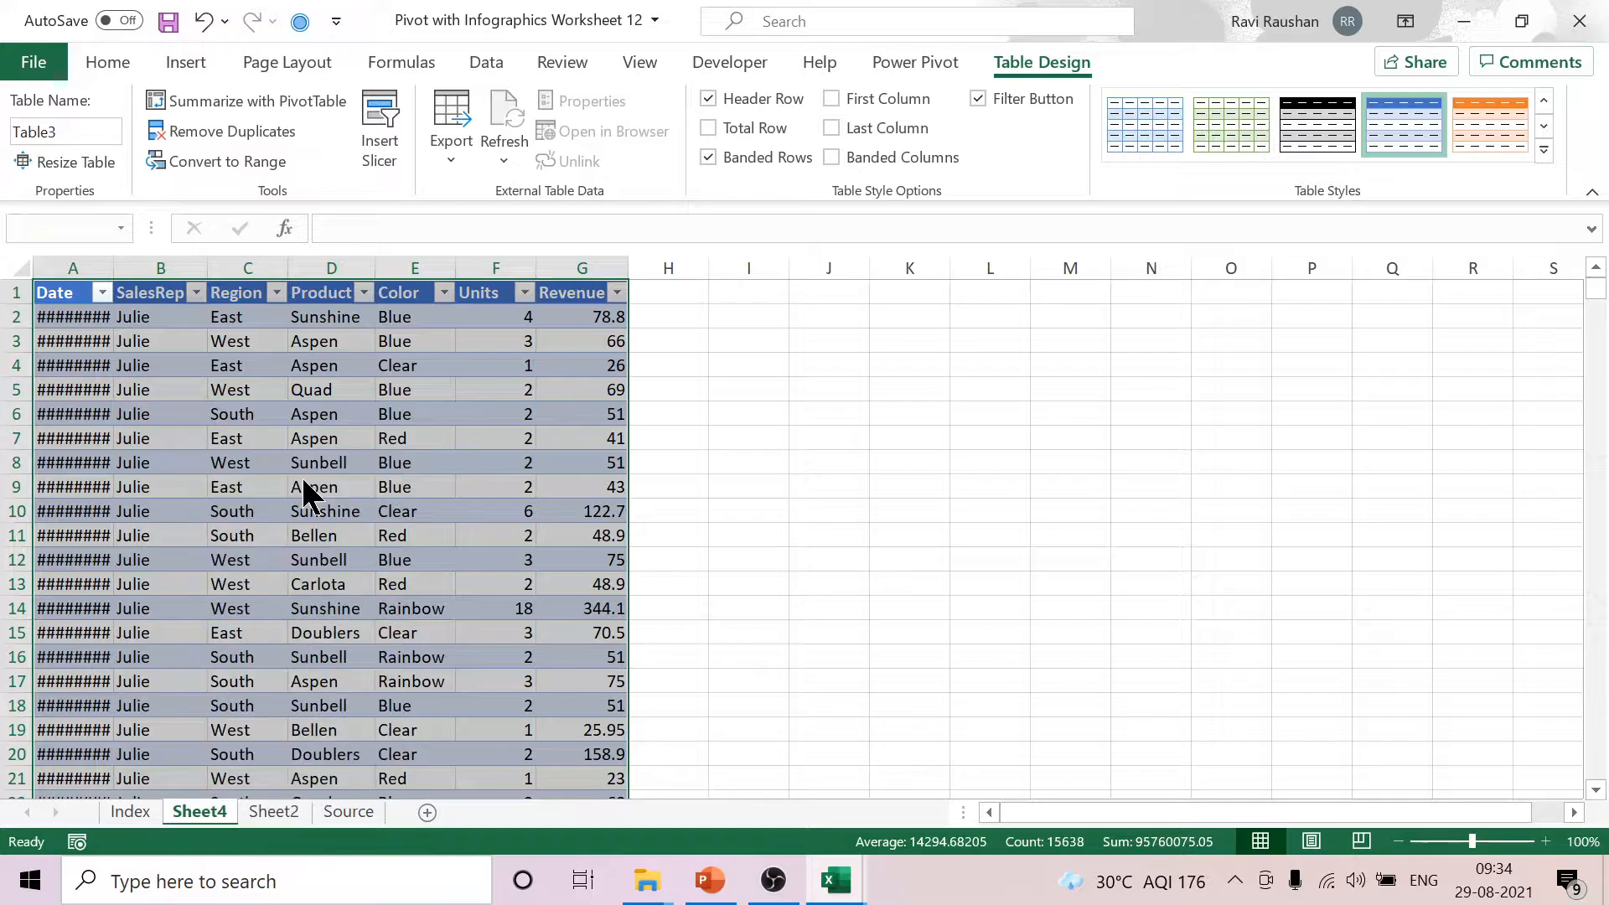
click(766, 511)
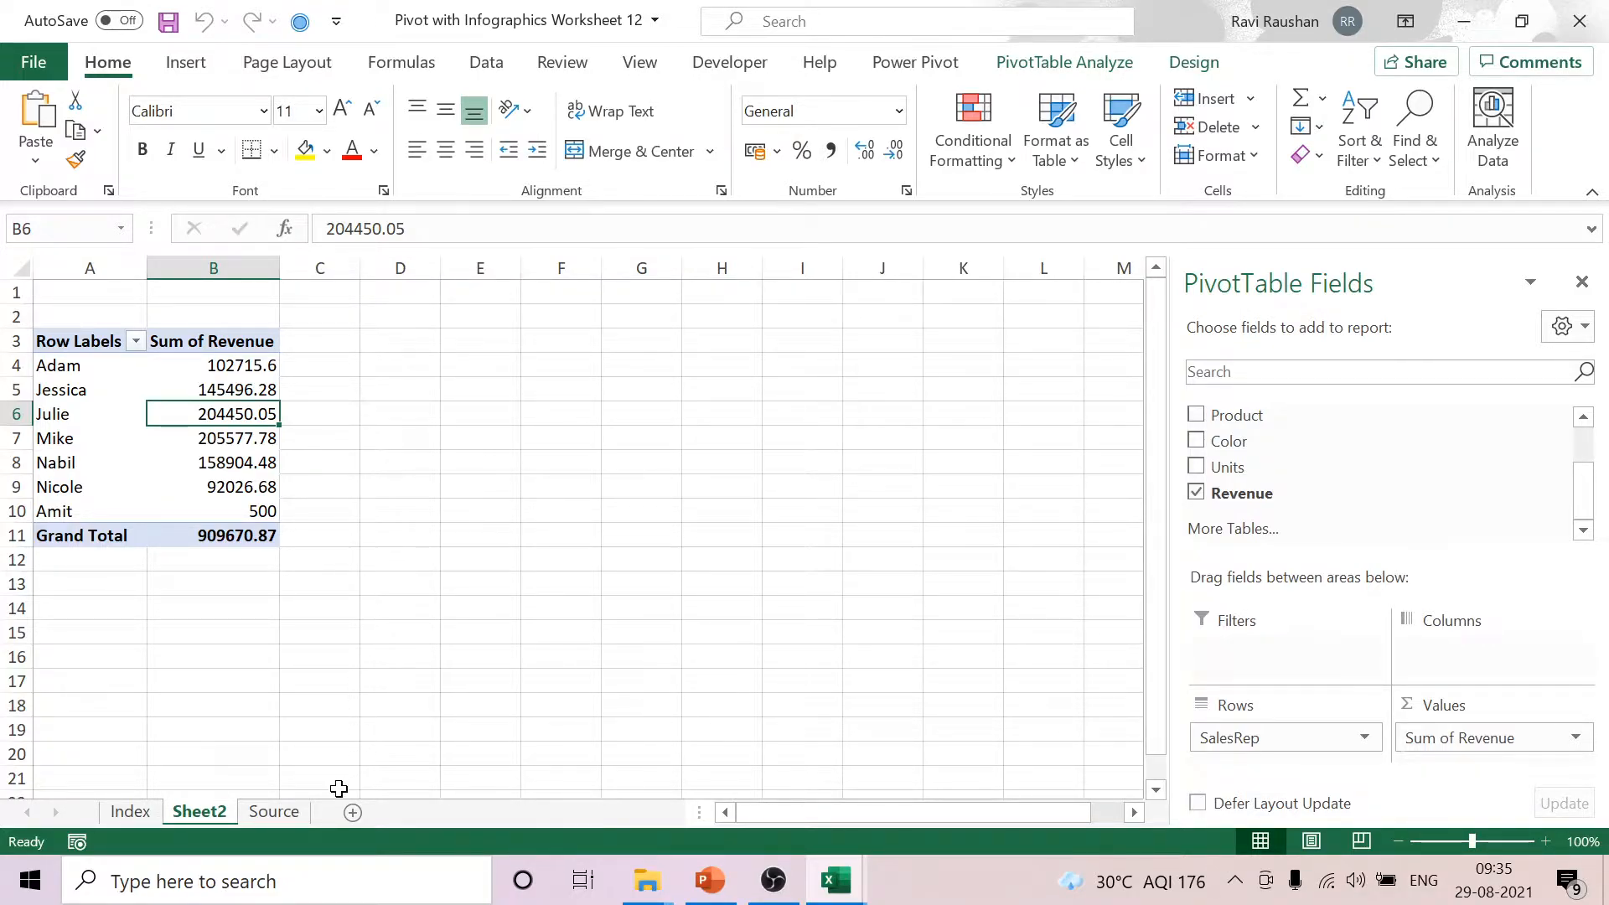
Delete the Source sheet that holds the PivotTable's original data.
click(277, 814)
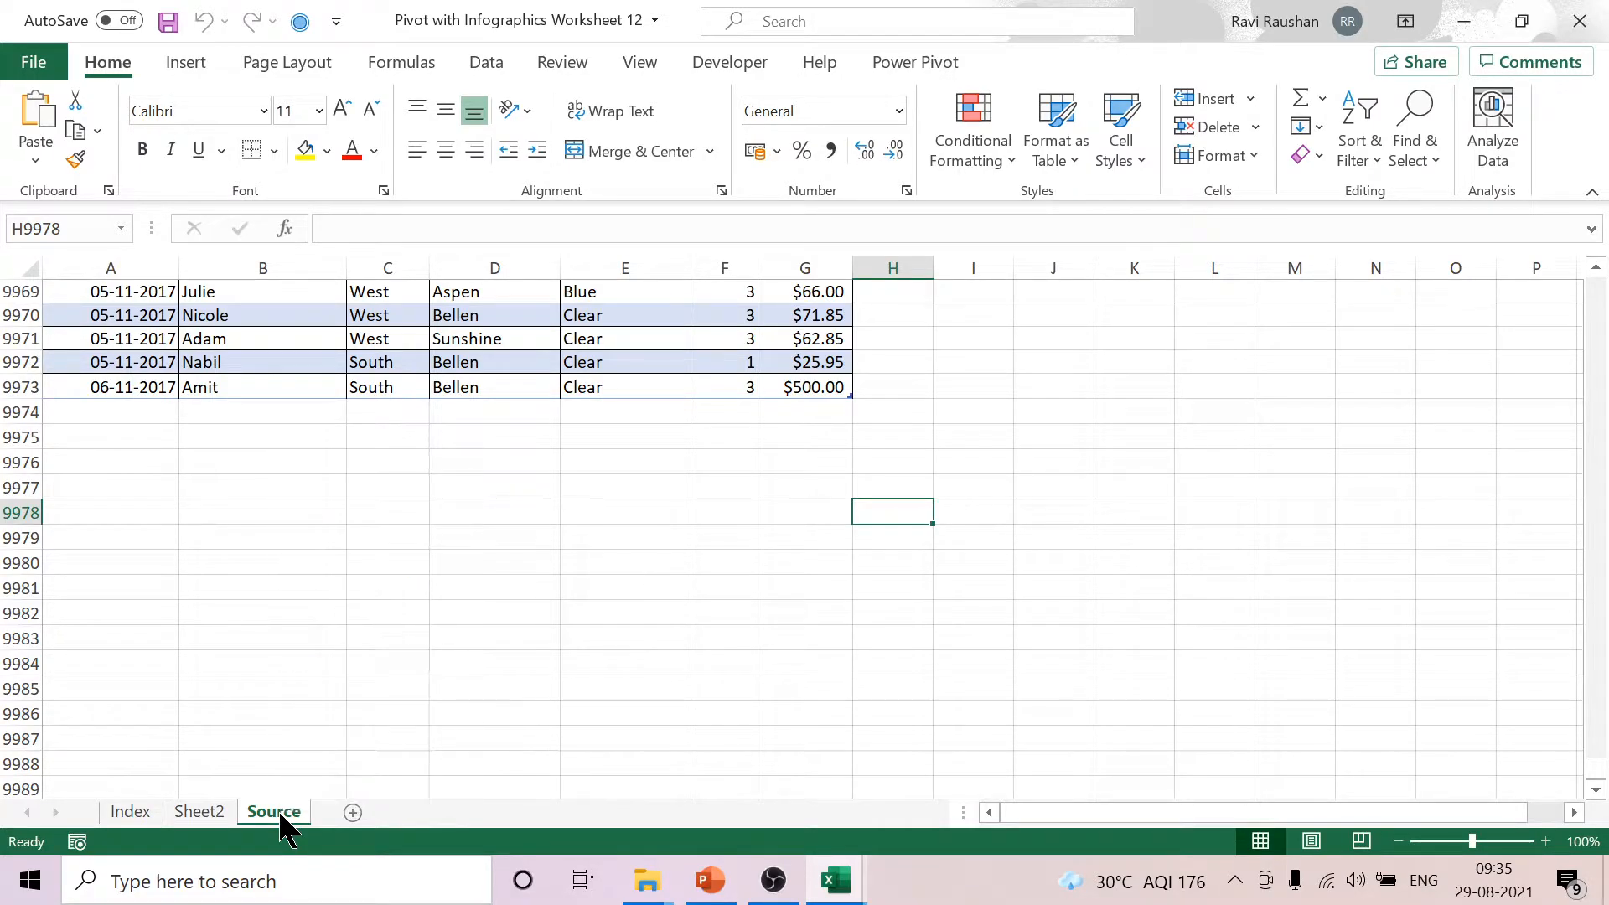
right_click(281, 817)
click(365, 495)
click(764, 511)
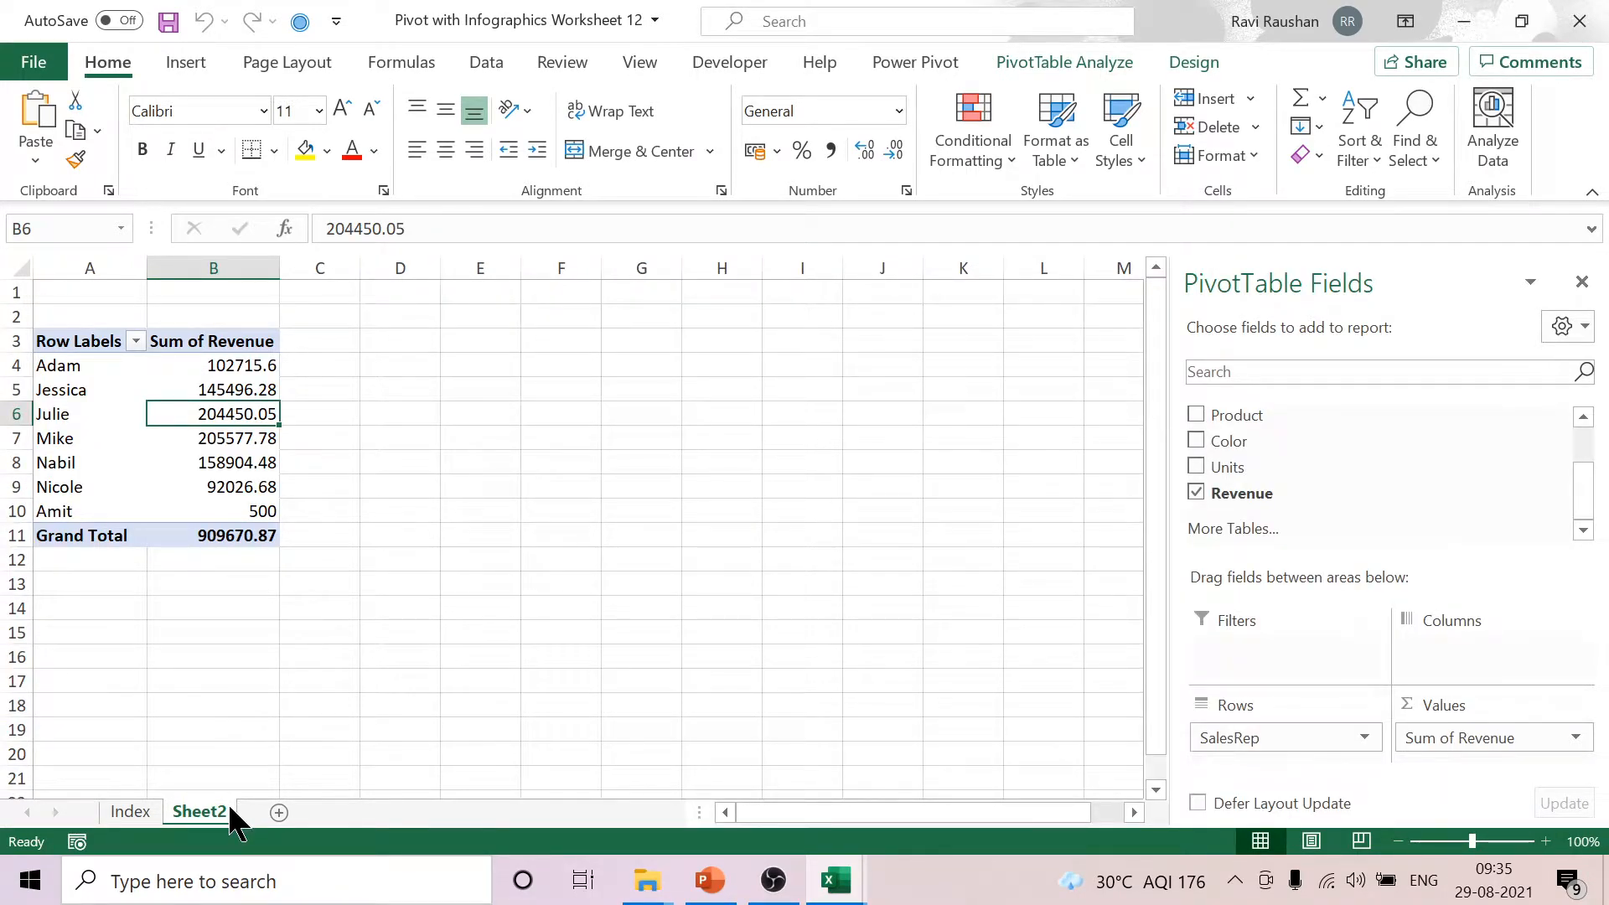
Replace SalesRep with Color in the PivotTable rows and extract all source records from the revenue Grand Total onto a new sheet.
drag(1274, 738, 1127, 545)
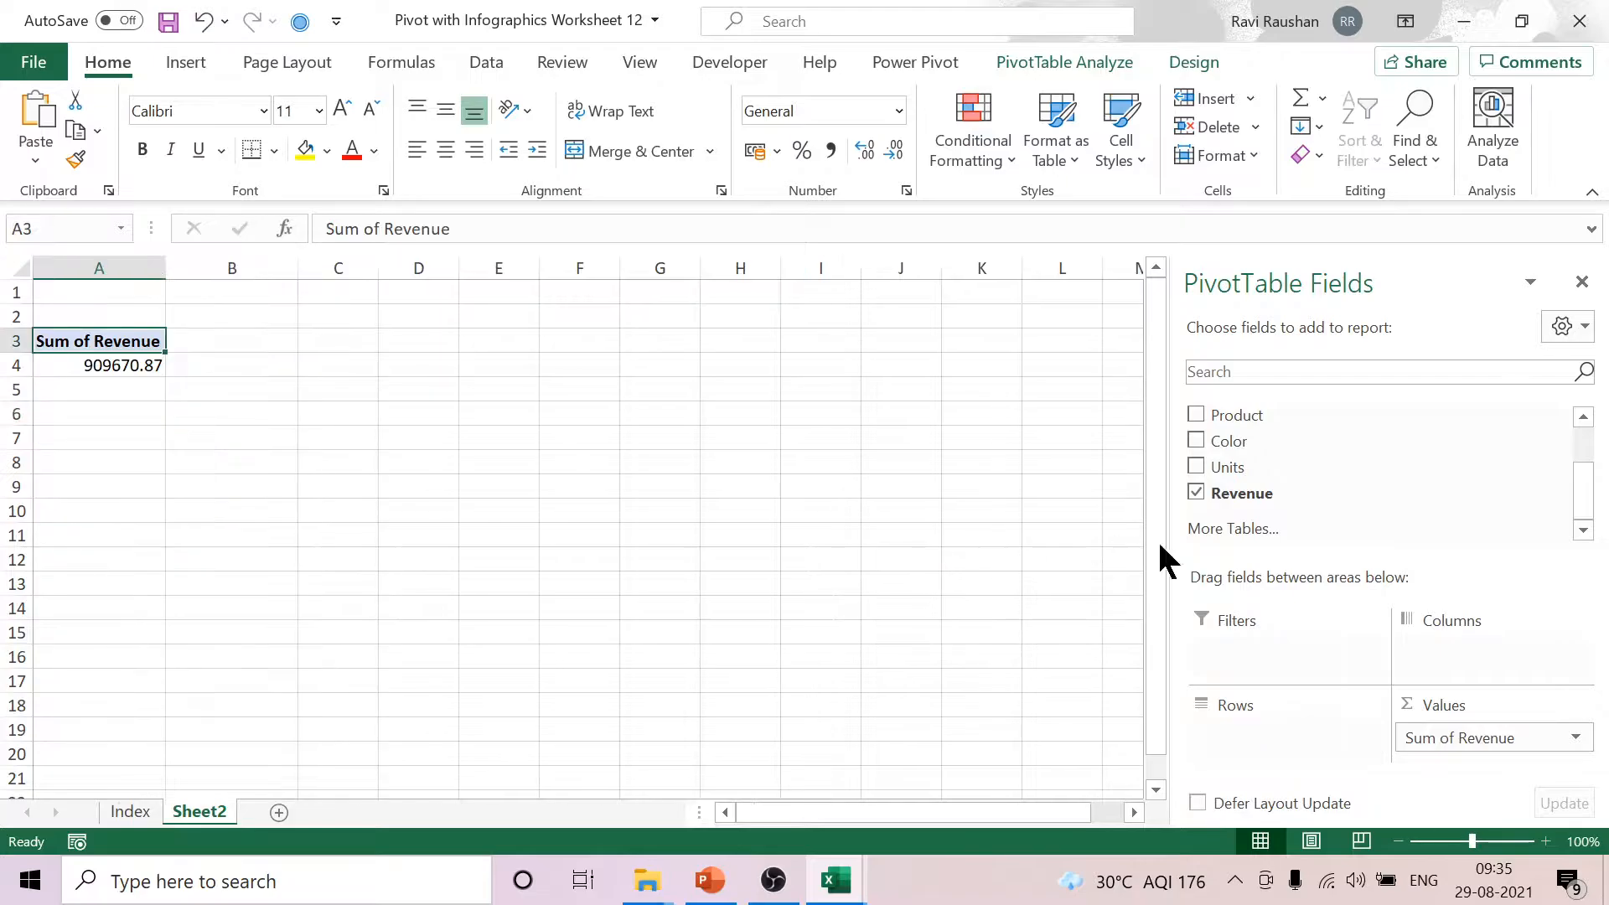
drag(1261, 444, 1242, 742)
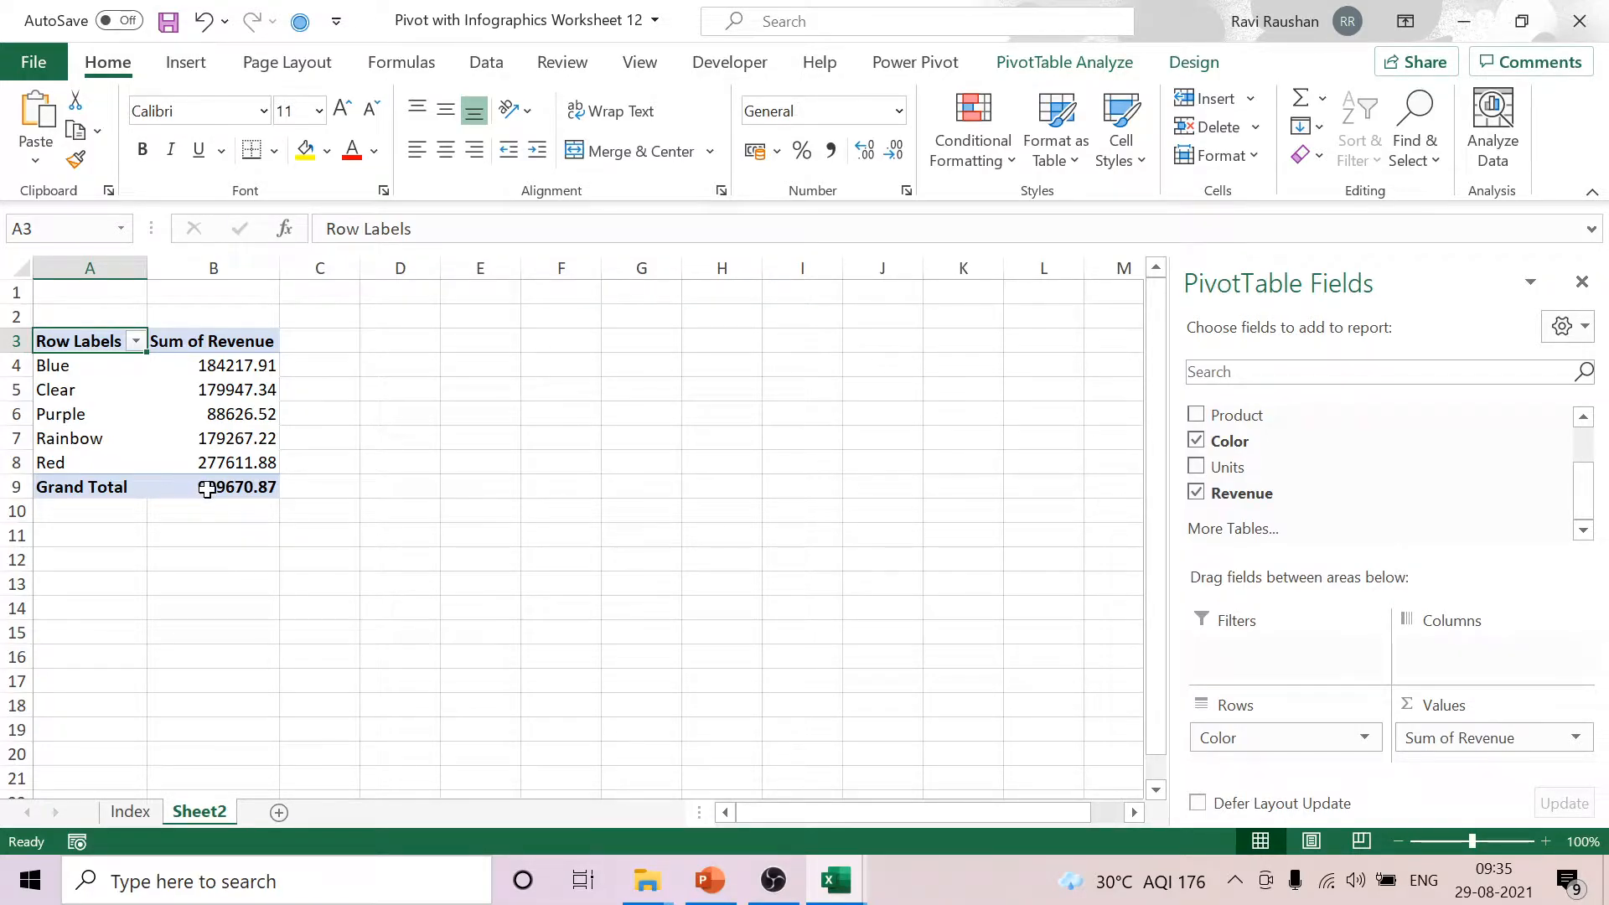
click(214, 488)
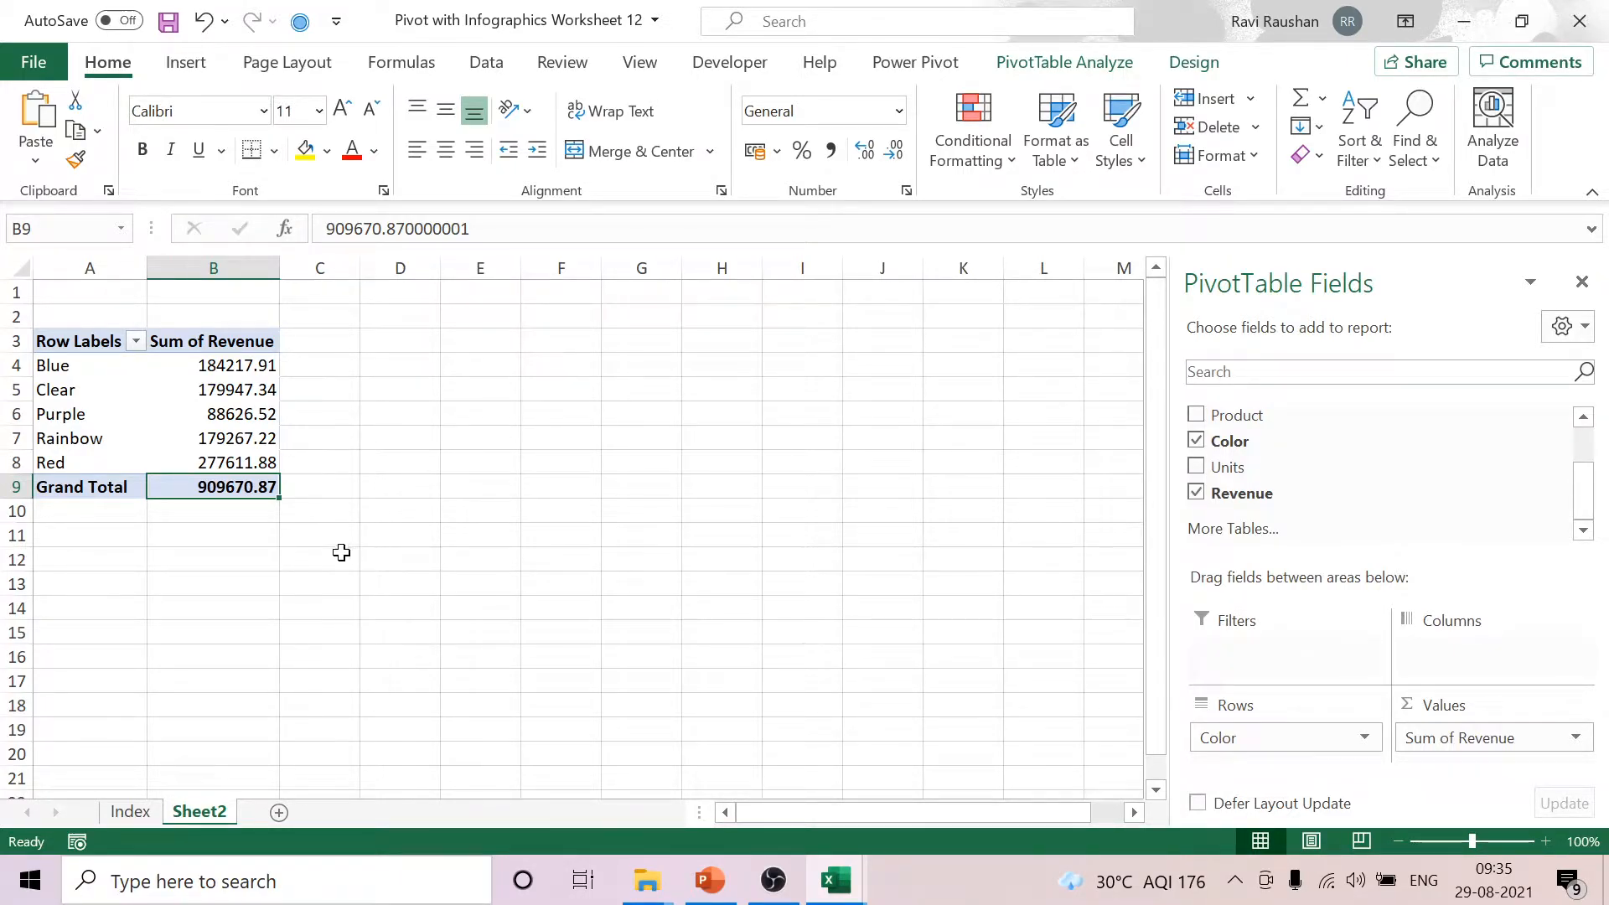
double_click(249, 488)
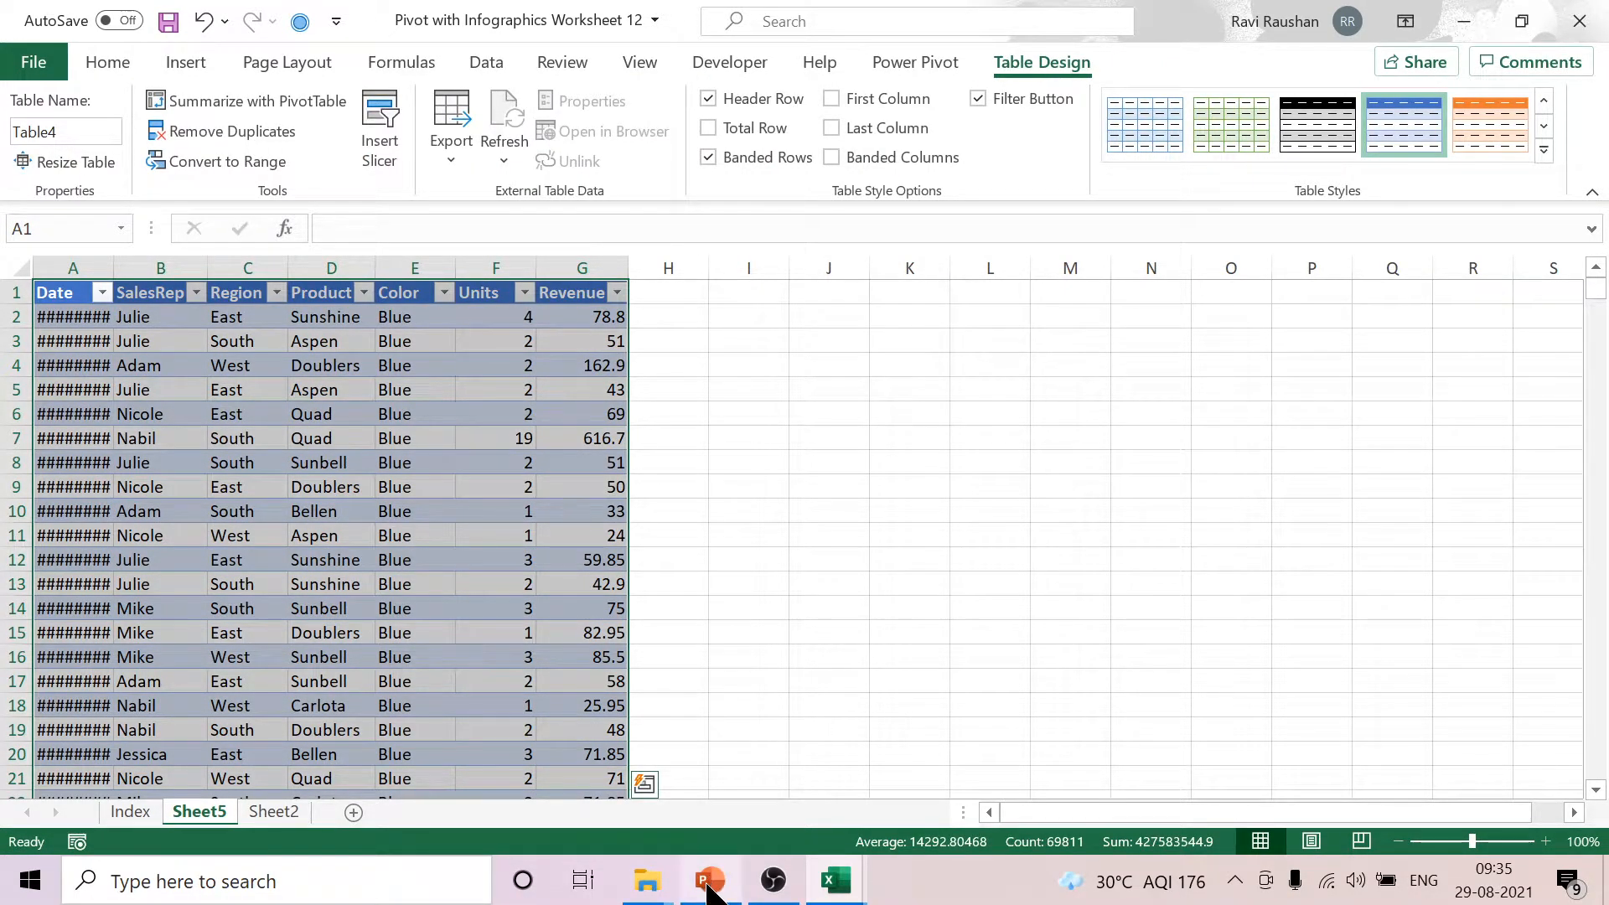
Switch to the PowerPoint lecture and go through the Delete your Source Data slides to the Show Items with No data slide.
click(710, 880)
scroll(1053, 591, down, 3)
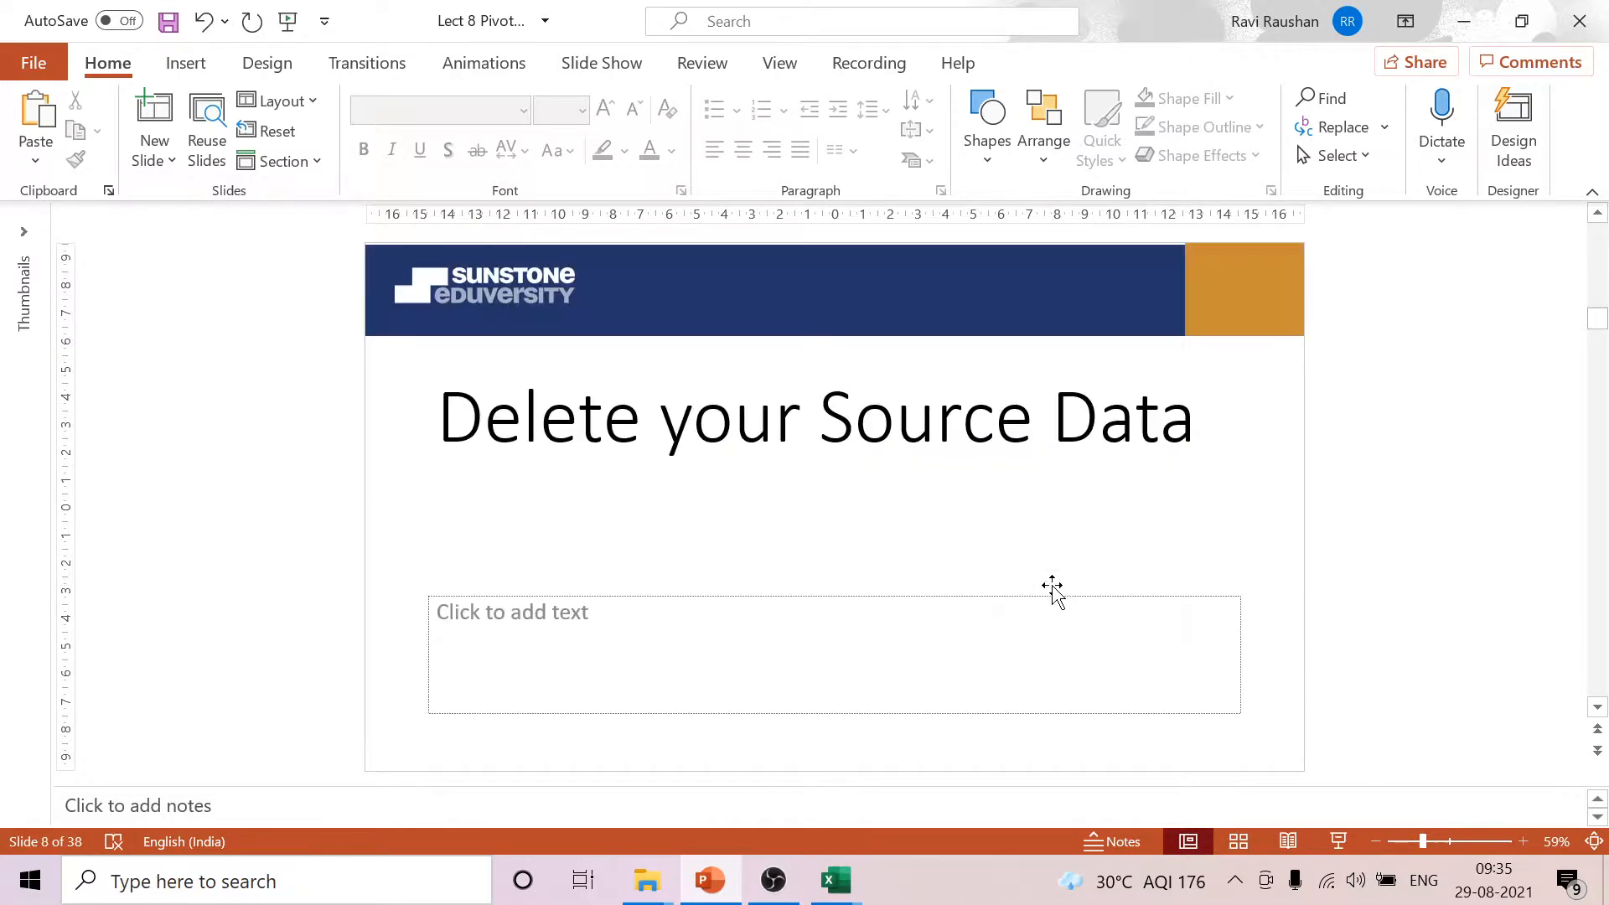
scroll(1245, 478, down, 1)
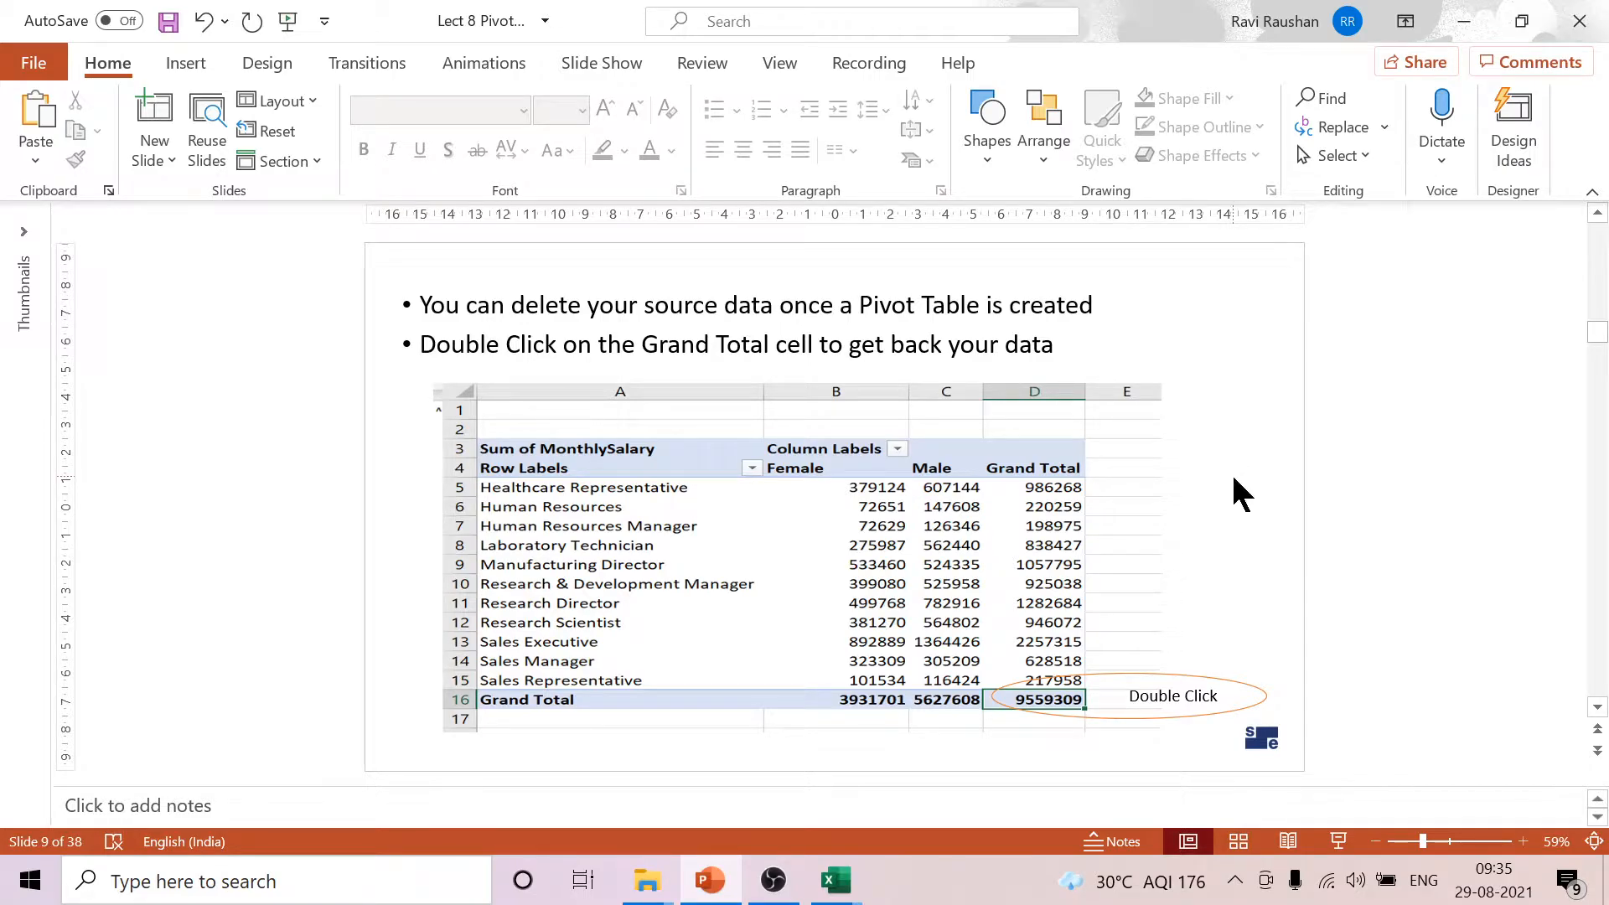
scroll(1240, 494, down, 1)
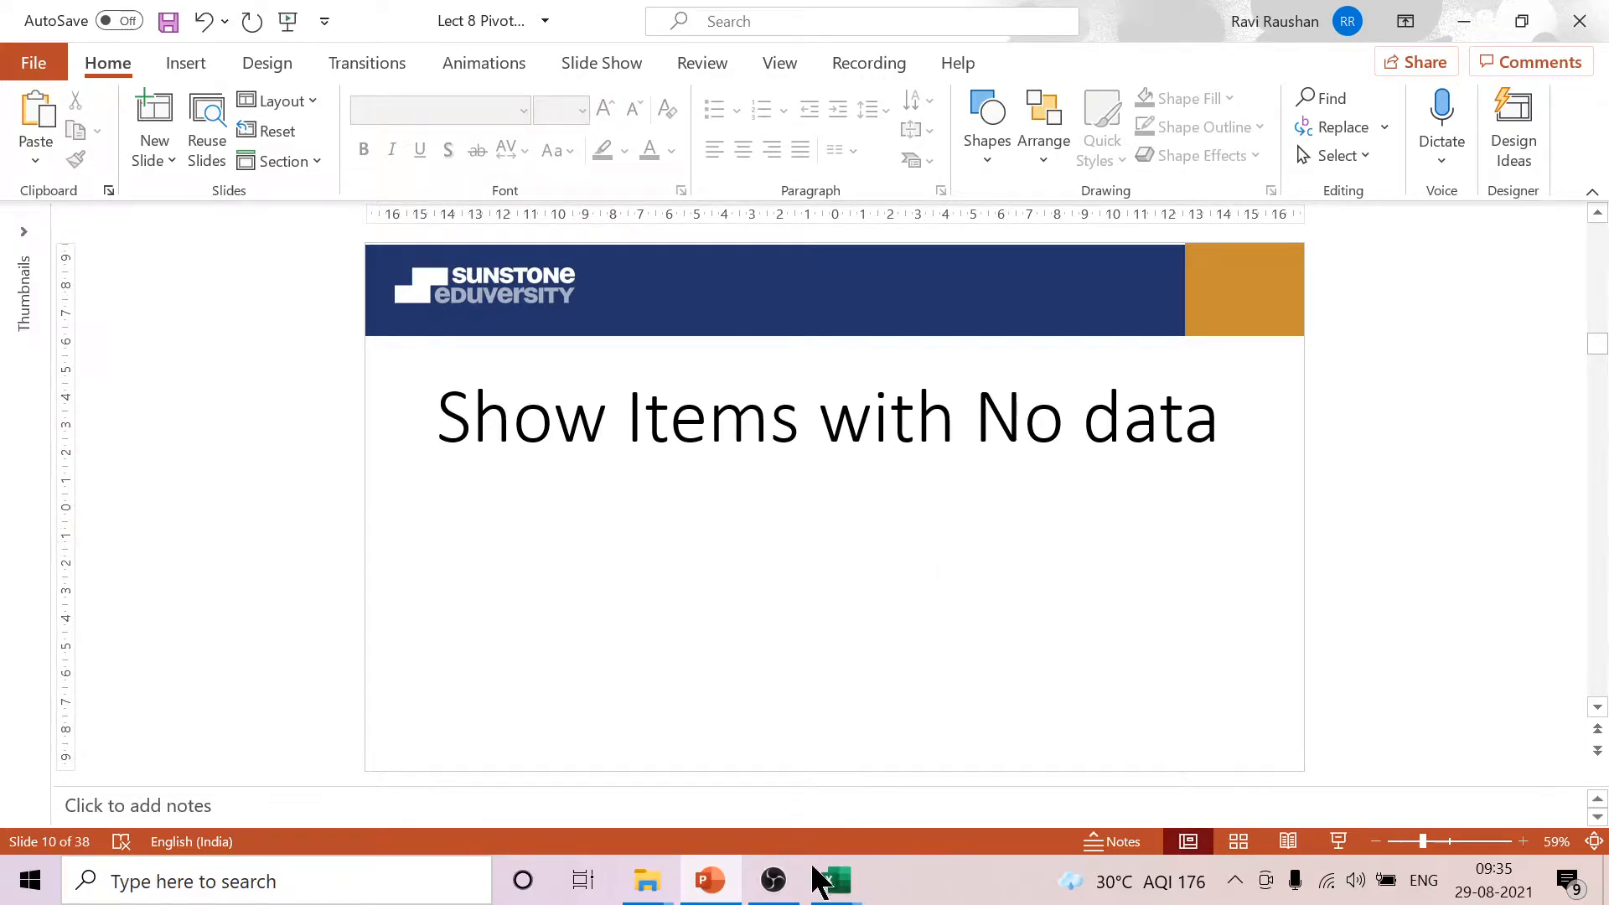
Switch to the Pivot Worksheet 14 workbook in Excel and create a PivotTable from Data!$A$1:$J$51 on a new worksheet.
click(834, 882)
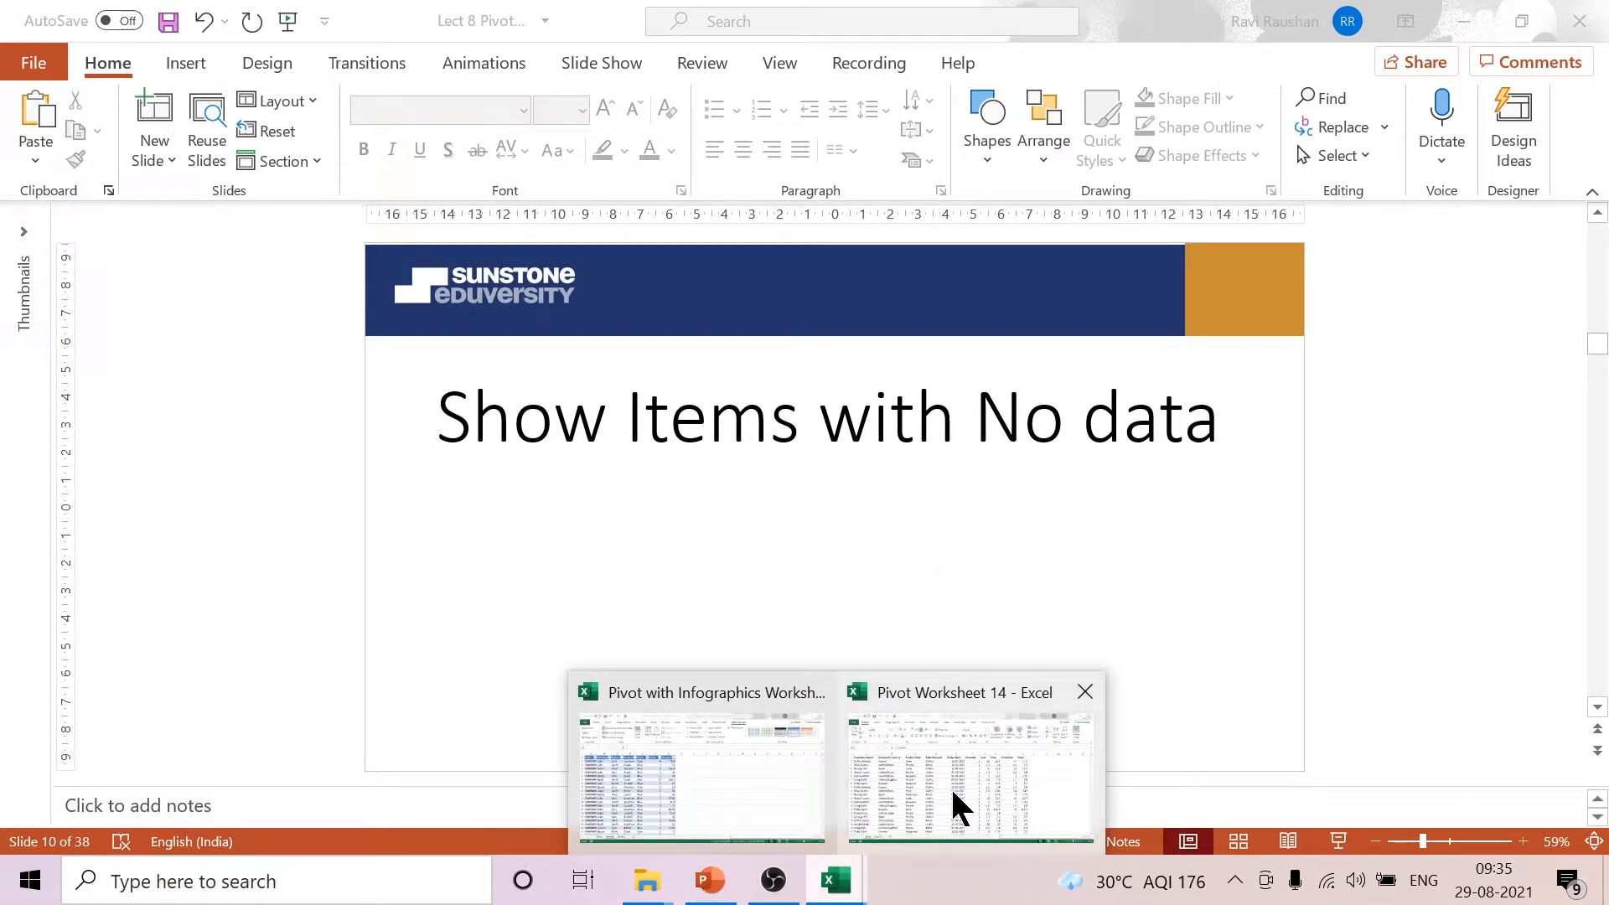
click(954, 796)
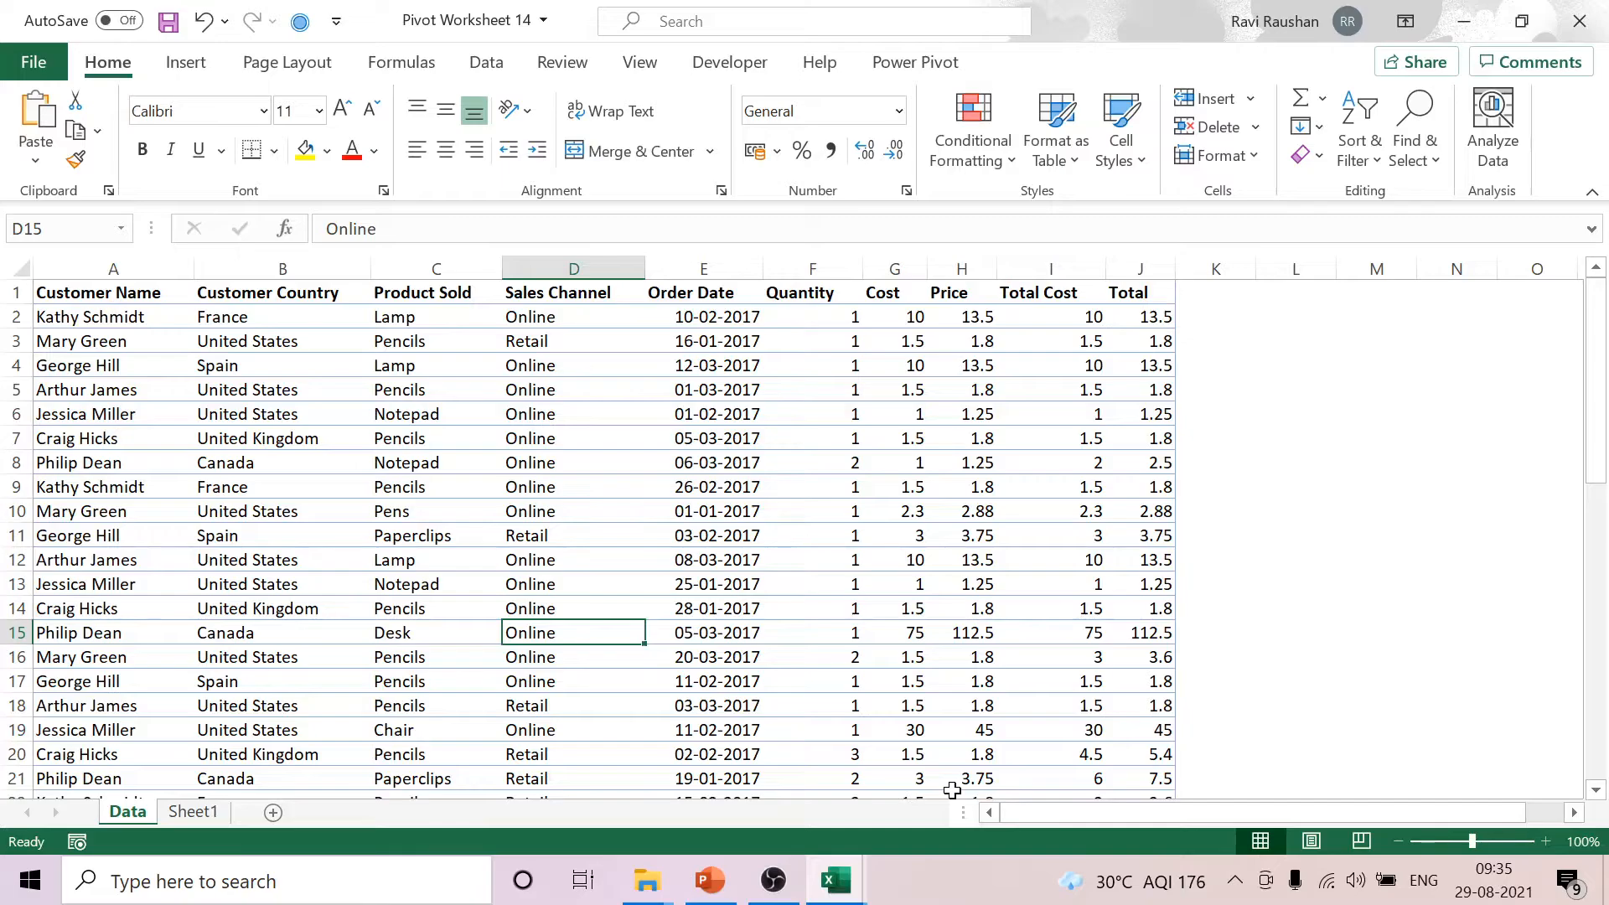
click(136, 302)
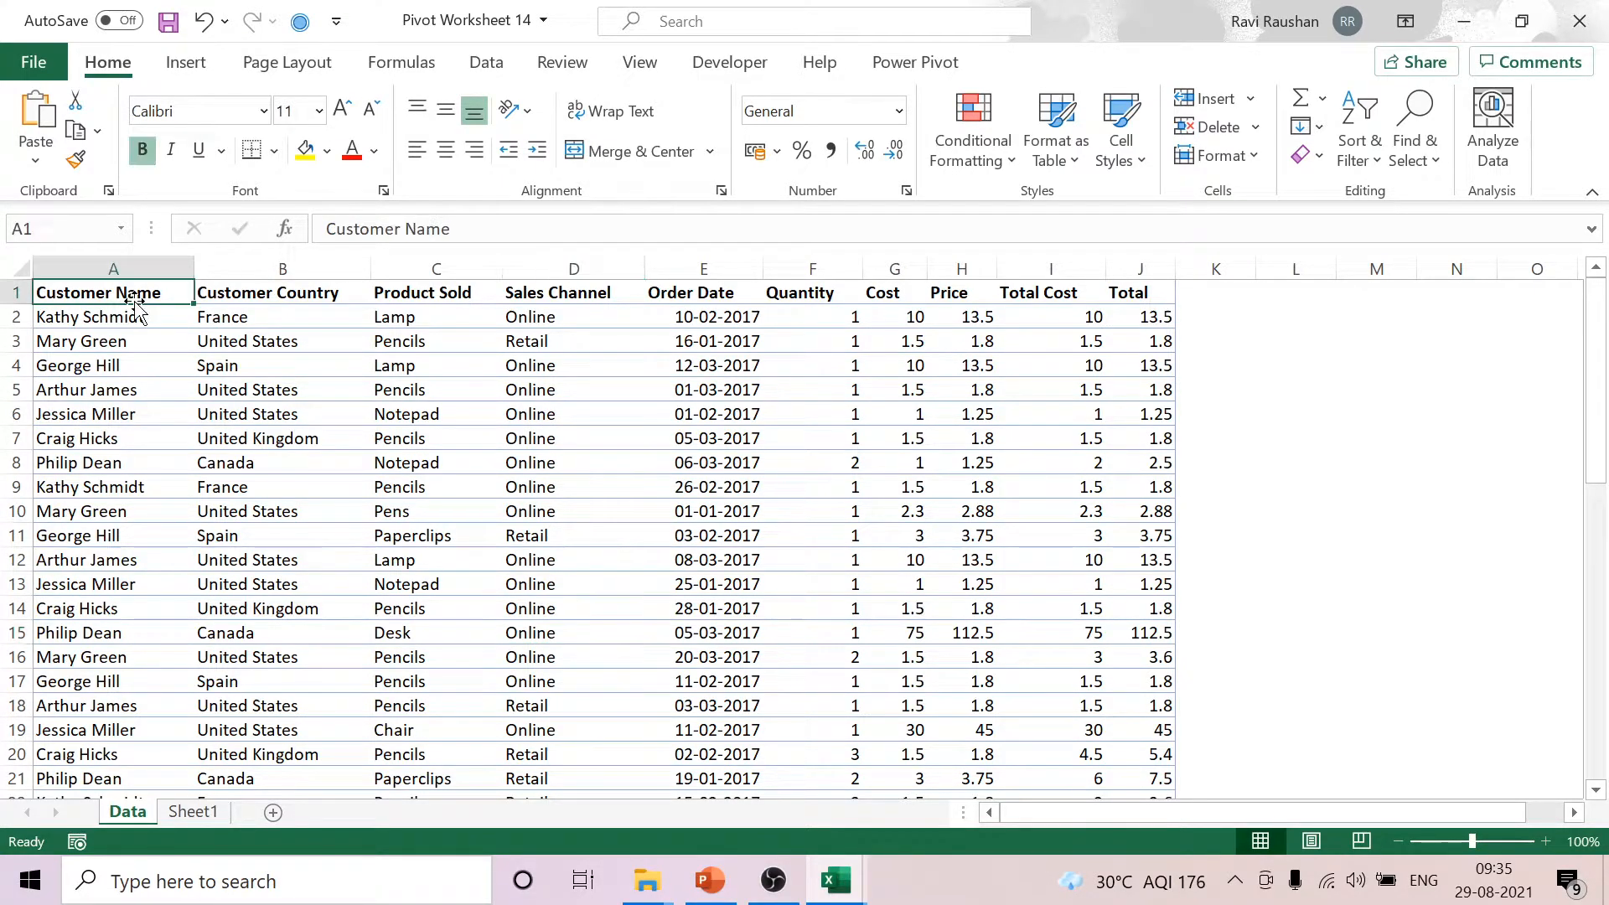
click(191, 67)
click(45, 118)
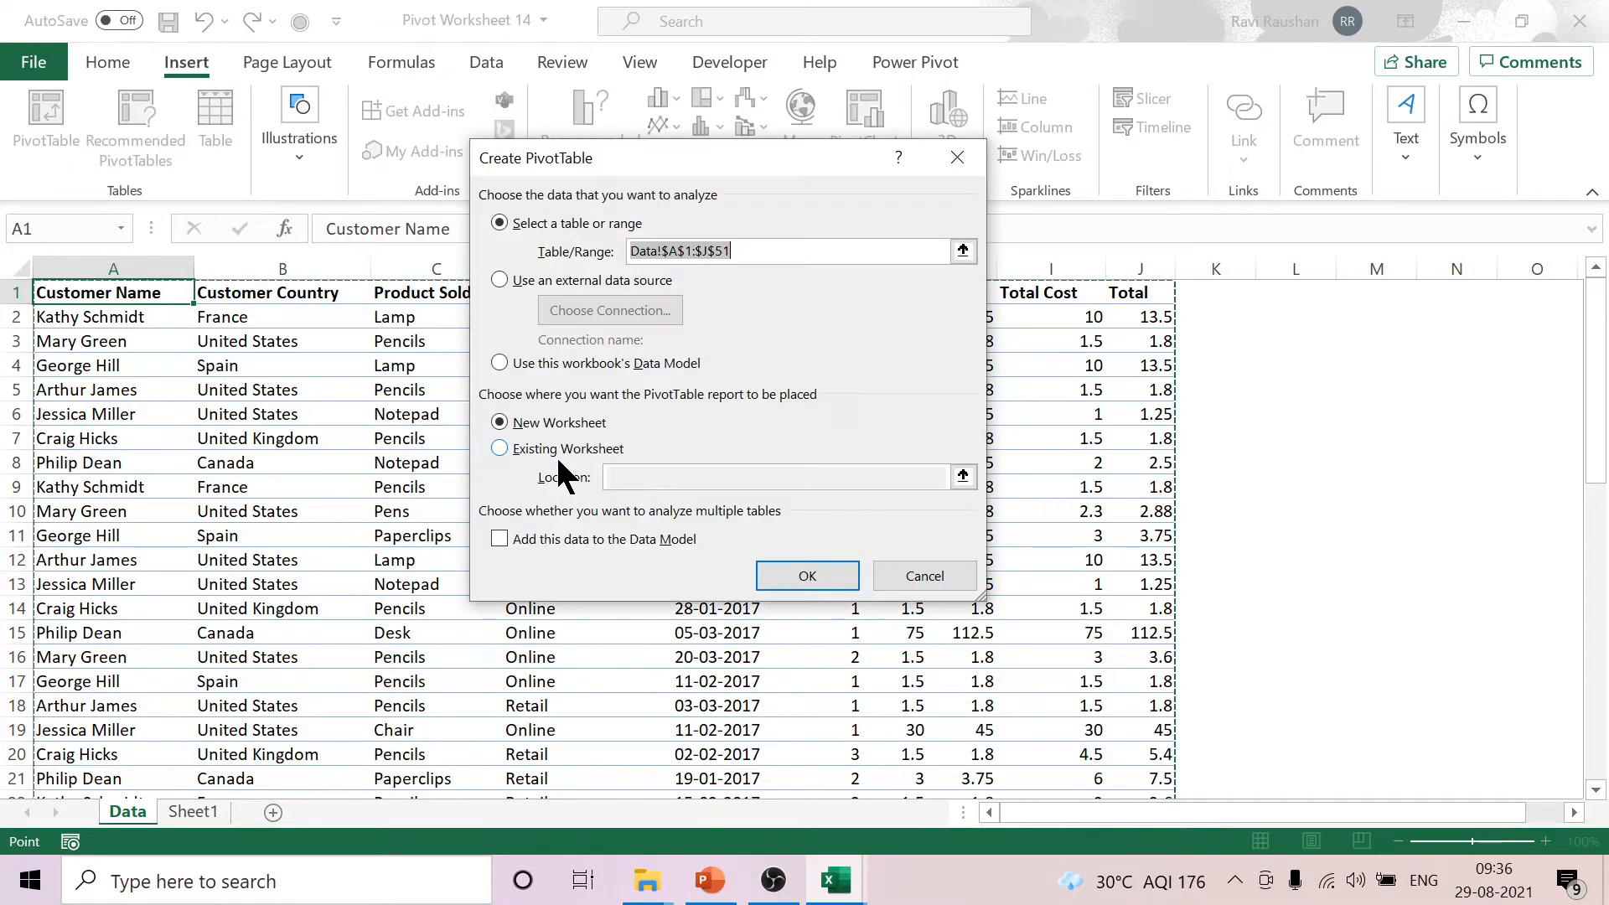
click(810, 577)
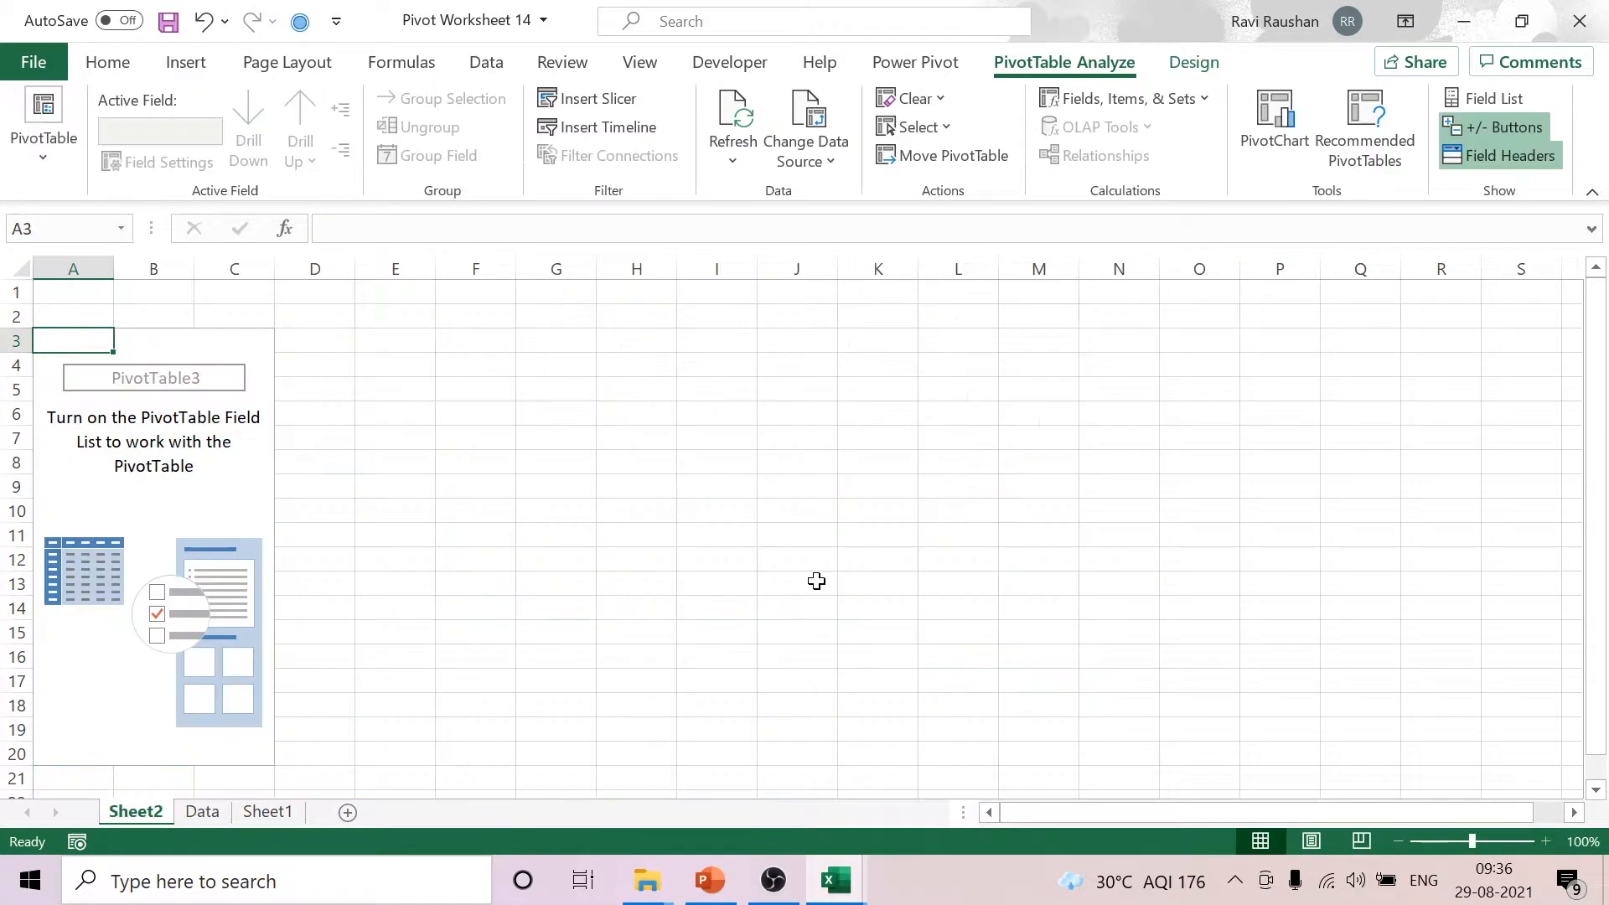
Show the PivotTable field list, add Customer Country and Product Sold to the rows, and sum Total in the values.
click(235, 438)
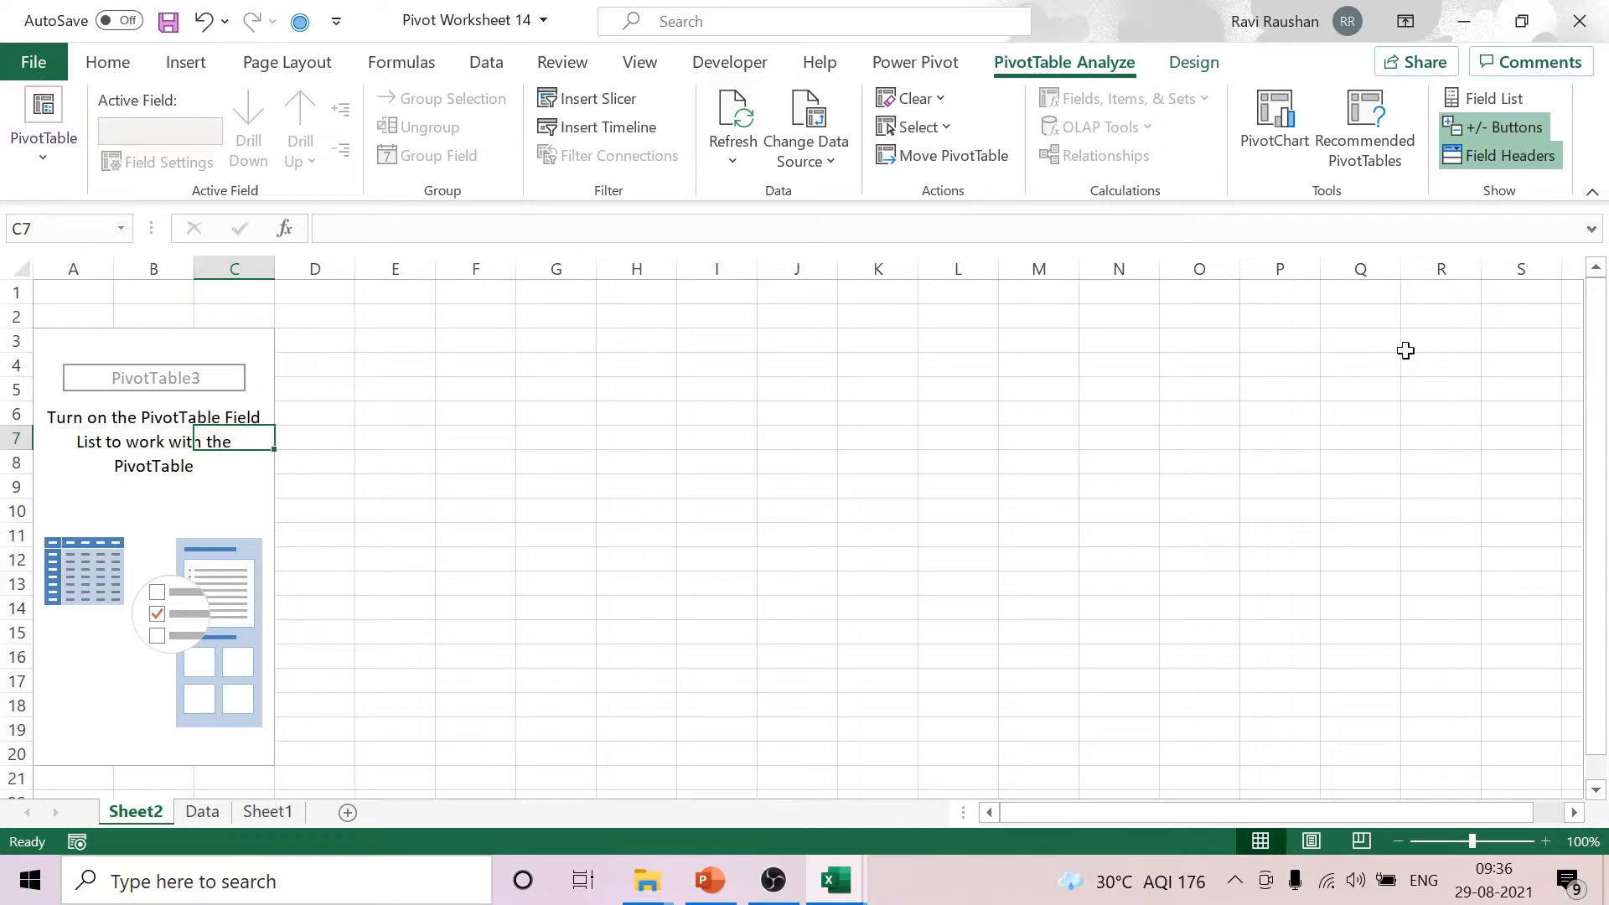
click(1509, 101)
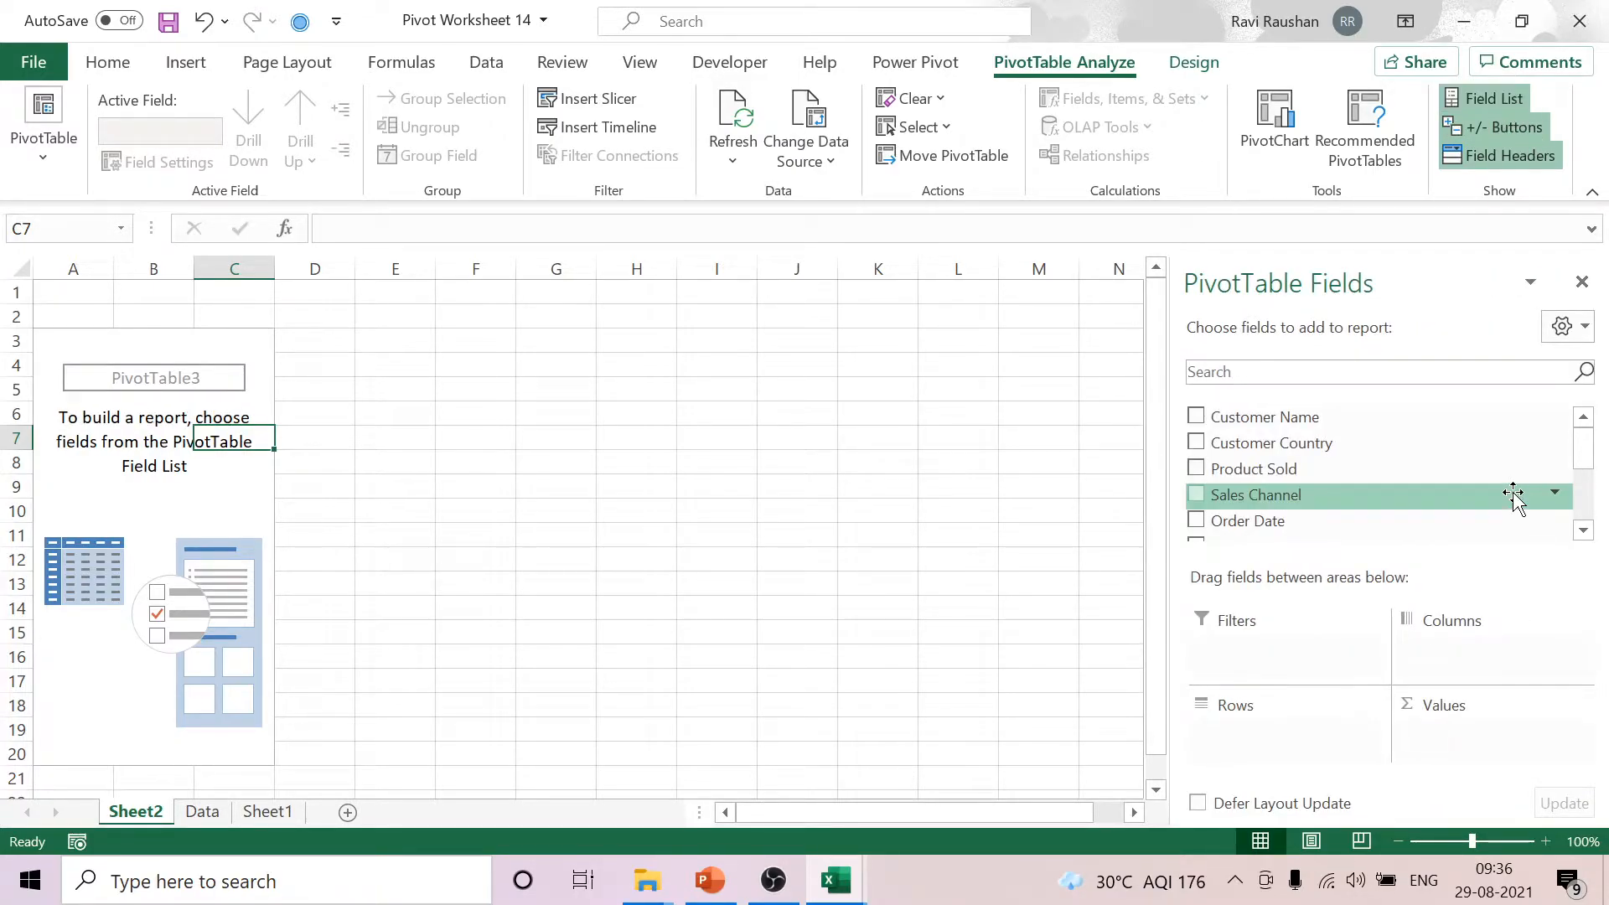
scroll(1425, 476, down, 3)
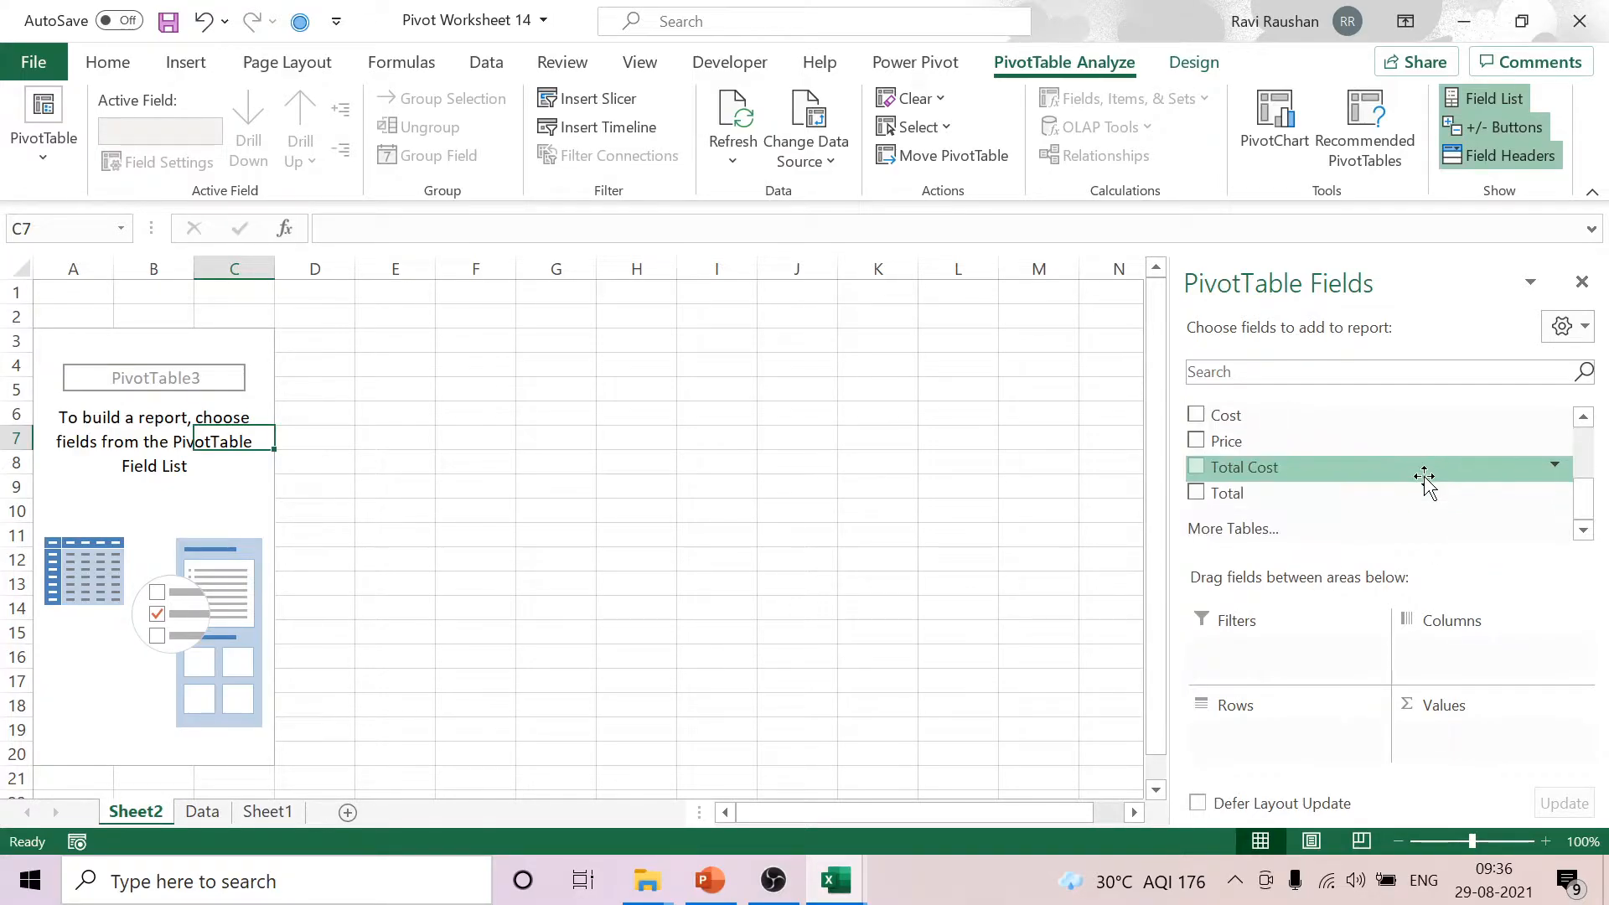
scroll(1425, 479, up, 3)
drag(1321, 445, 1265, 742)
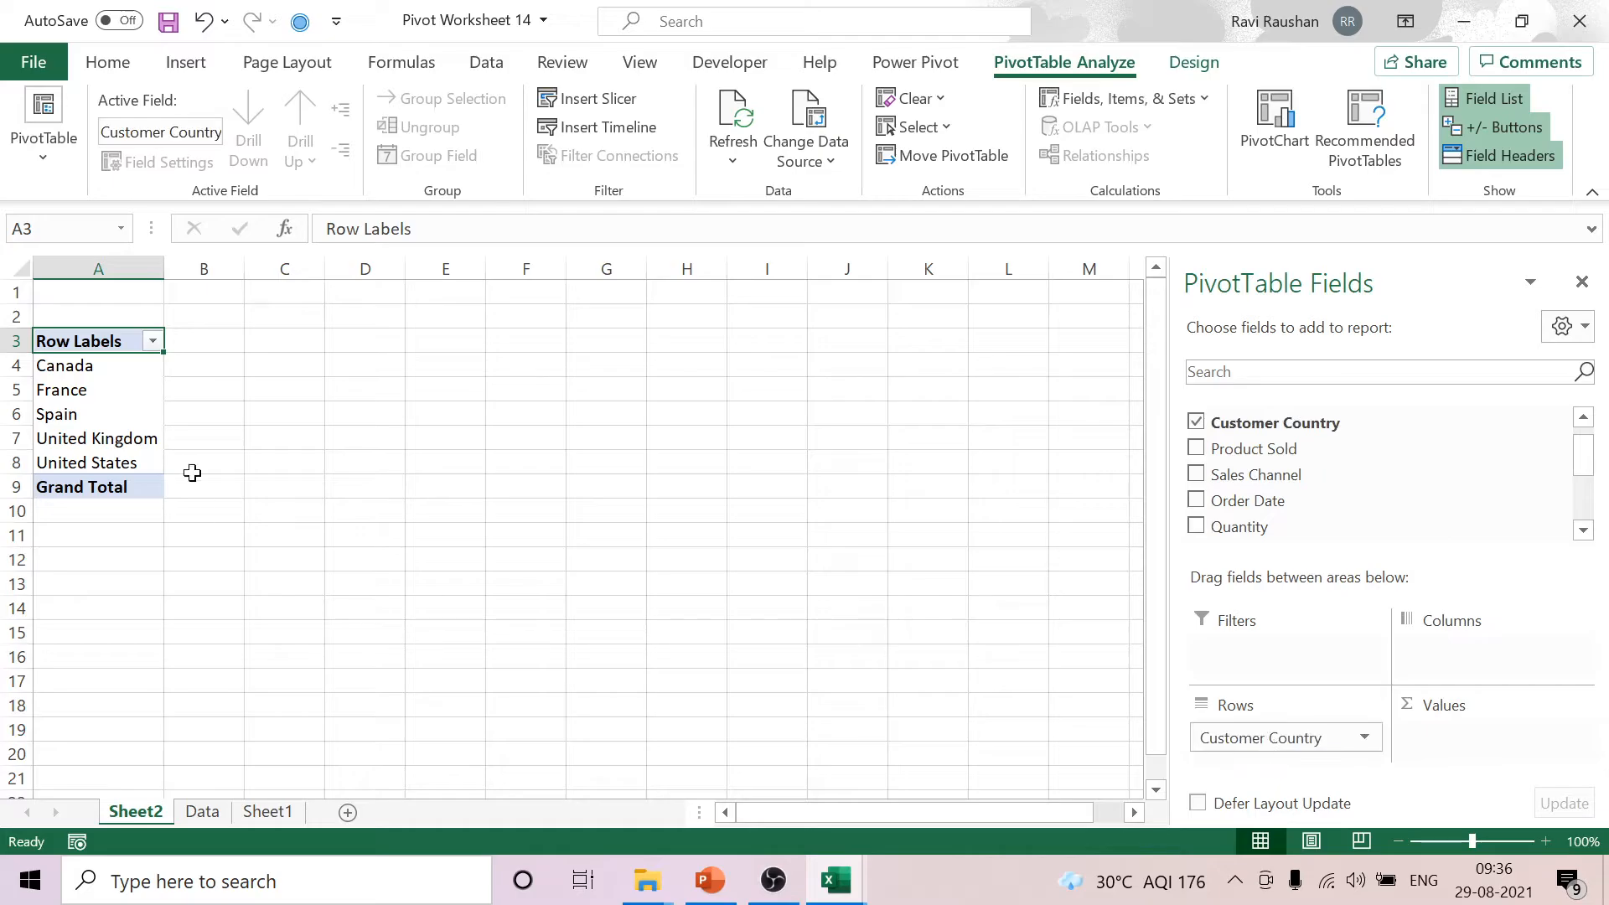
drag(1270, 452, 1242, 771)
drag(1262, 453, 1249, 758)
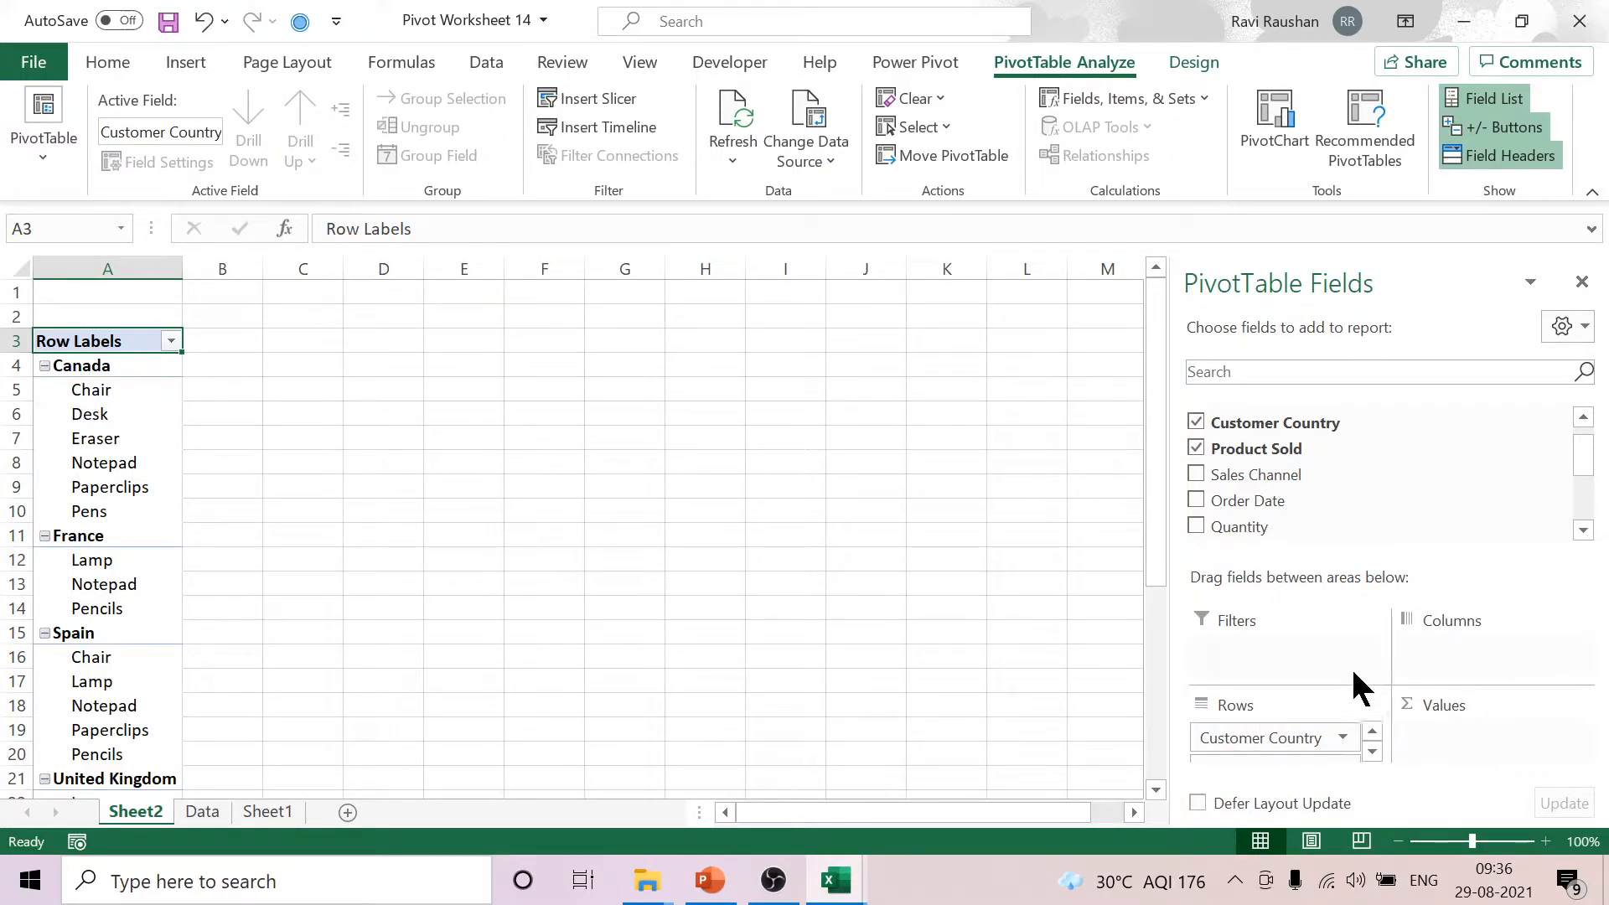
scroll(1360, 490, down, 3)
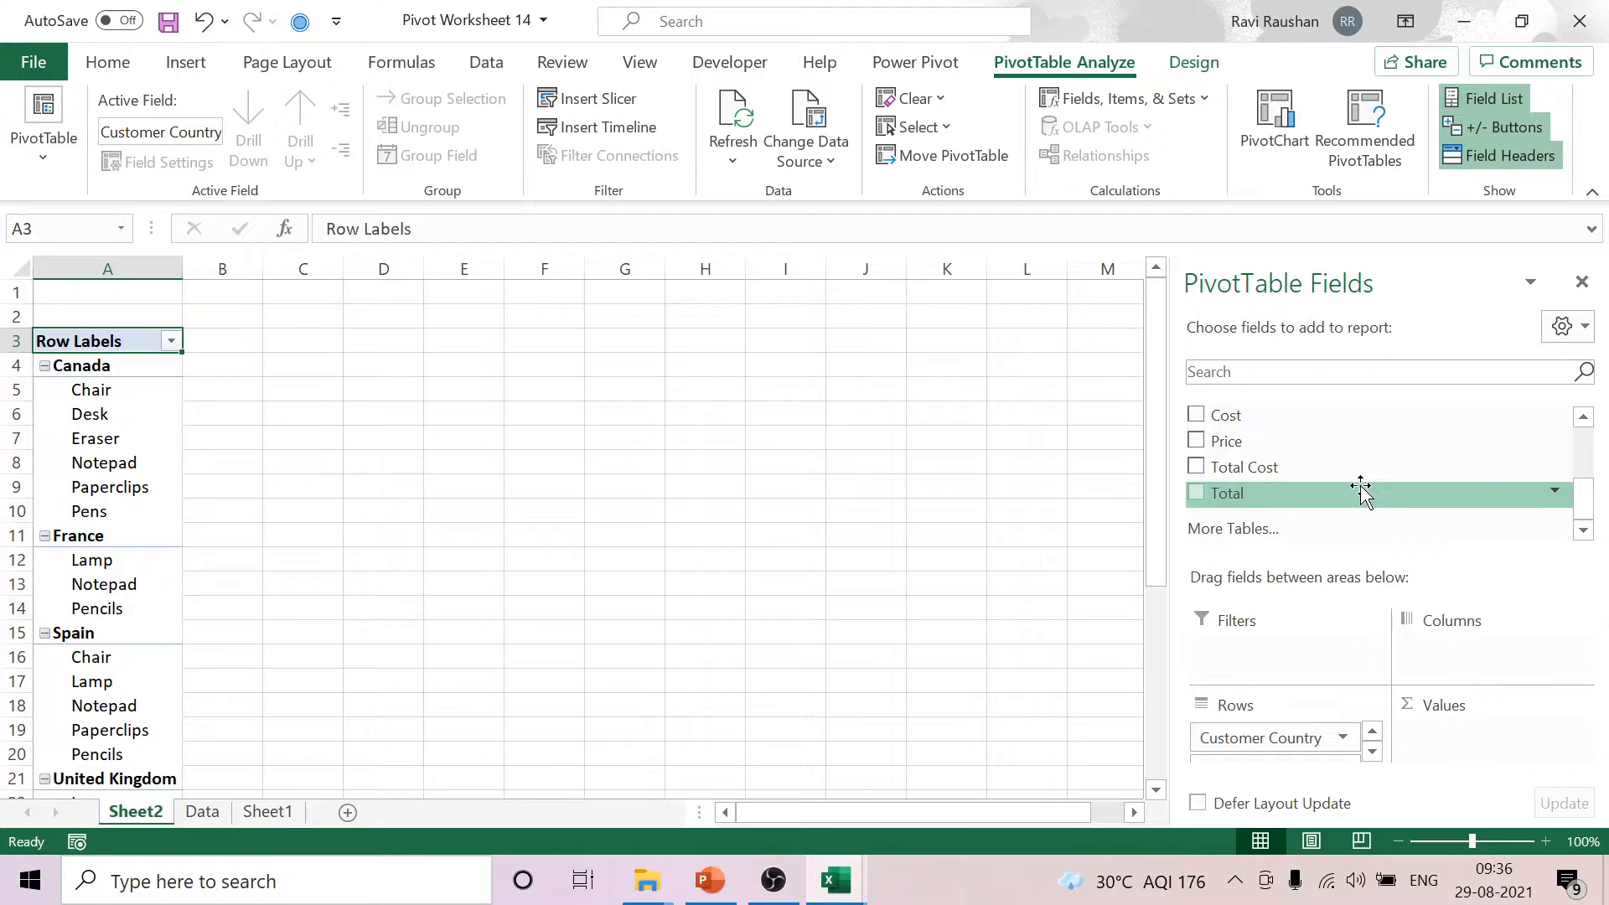
drag(1263, 492, 1471, 747)
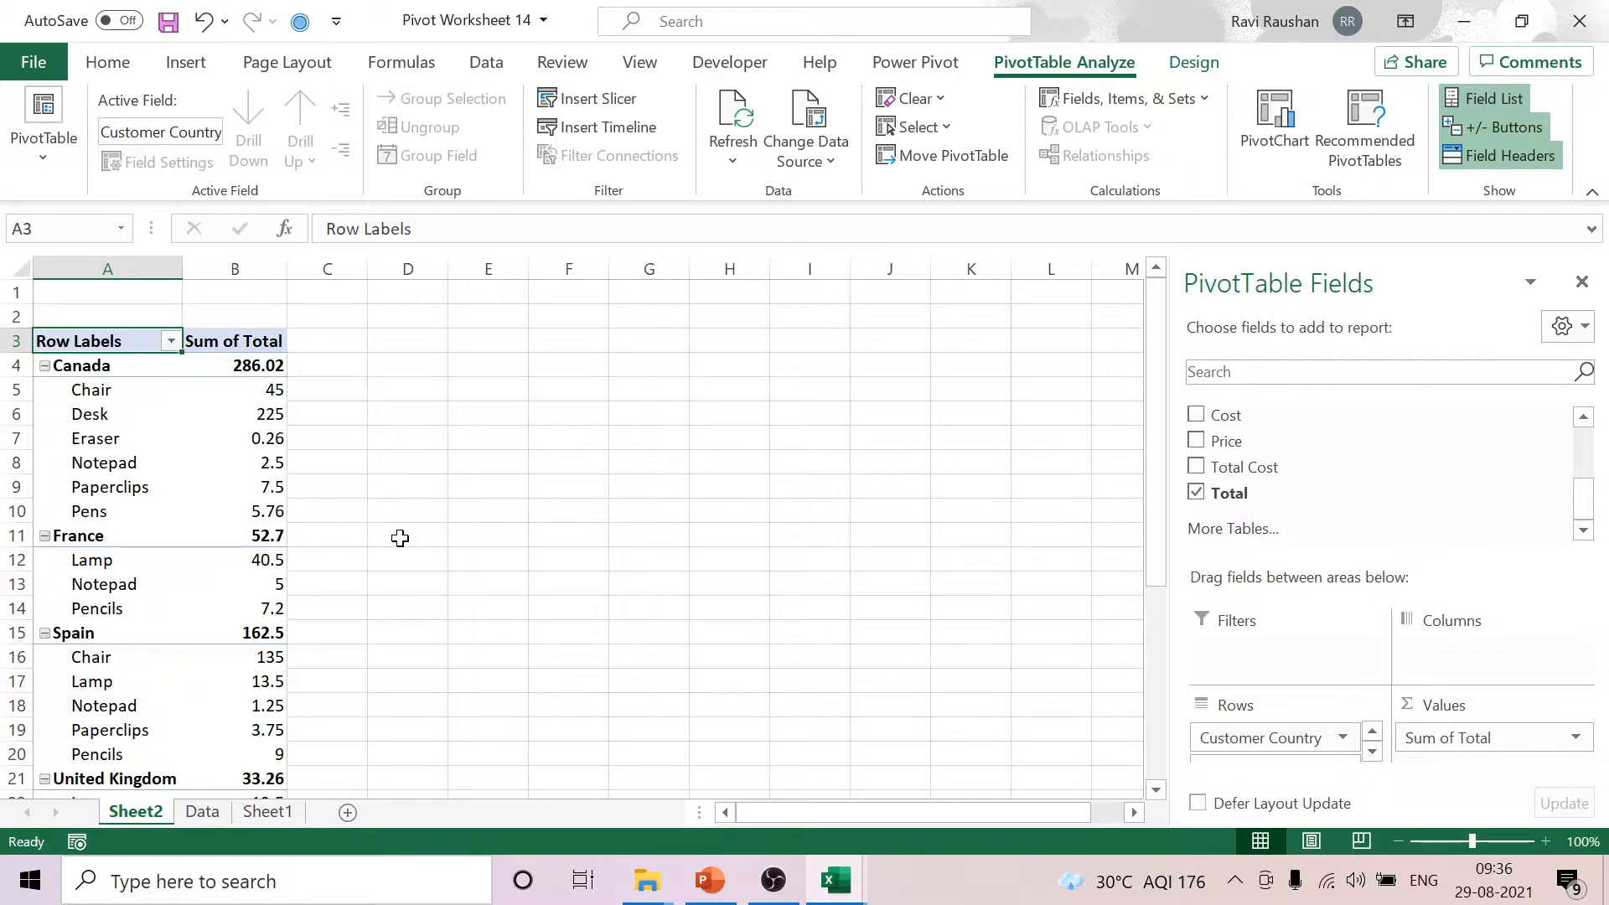
Compare the products listed under Canada and France in the PivotTable.
scroll(400, 538, down, 2)
scroll(399, 538, up, 2)
drag(101, 393, 100, 511)
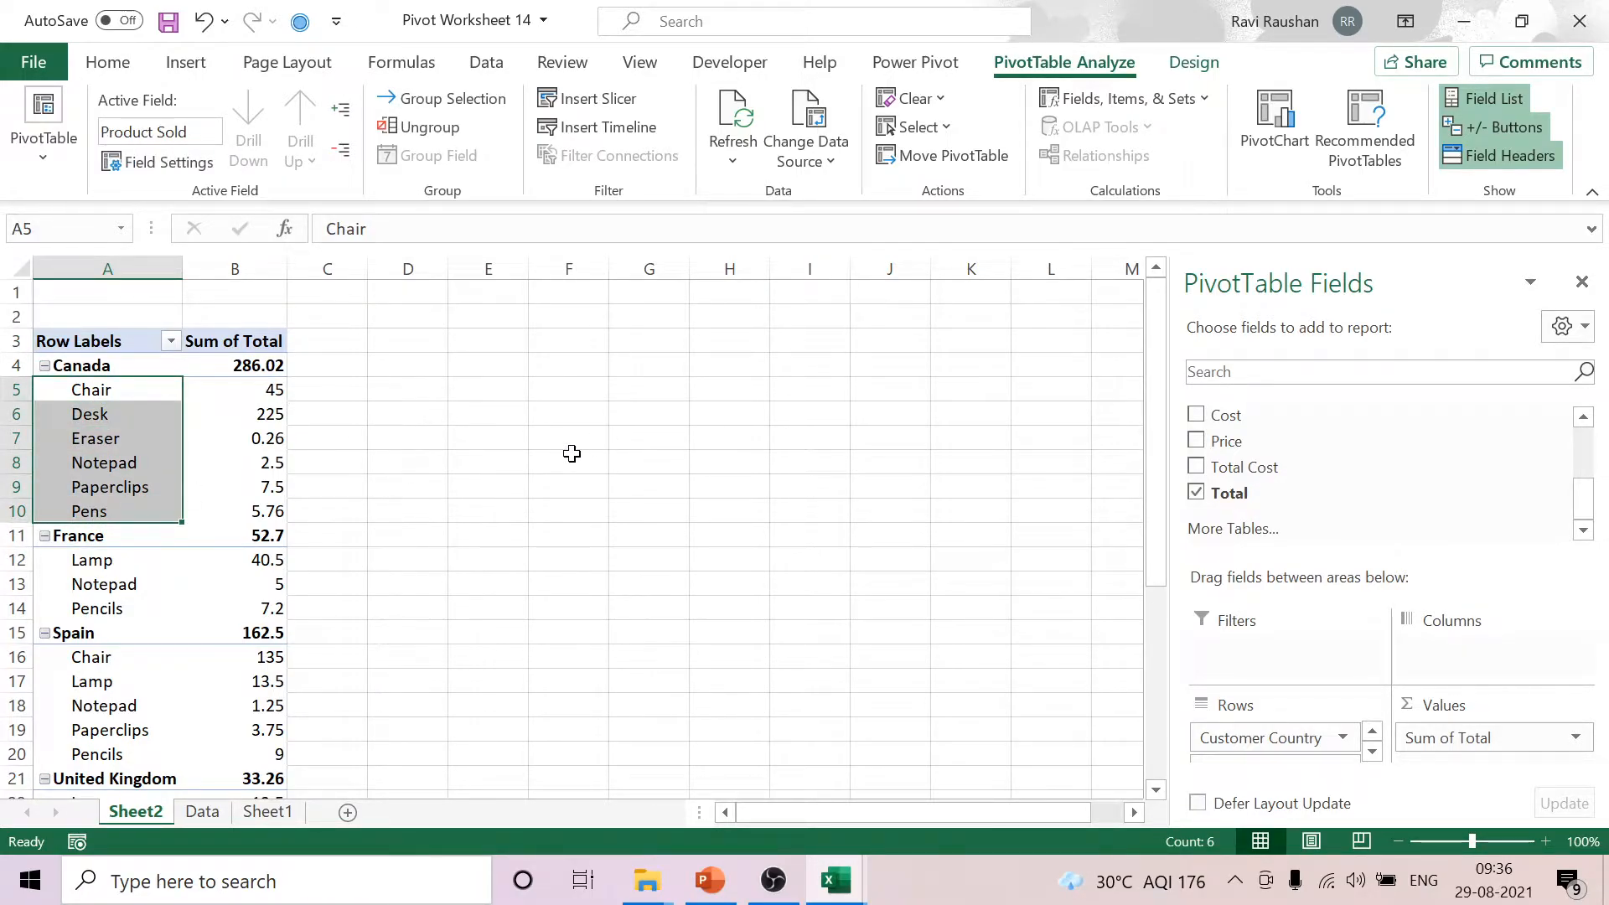
scroll(572, 453, down, 3)
drag(118, 347, 116, 392)
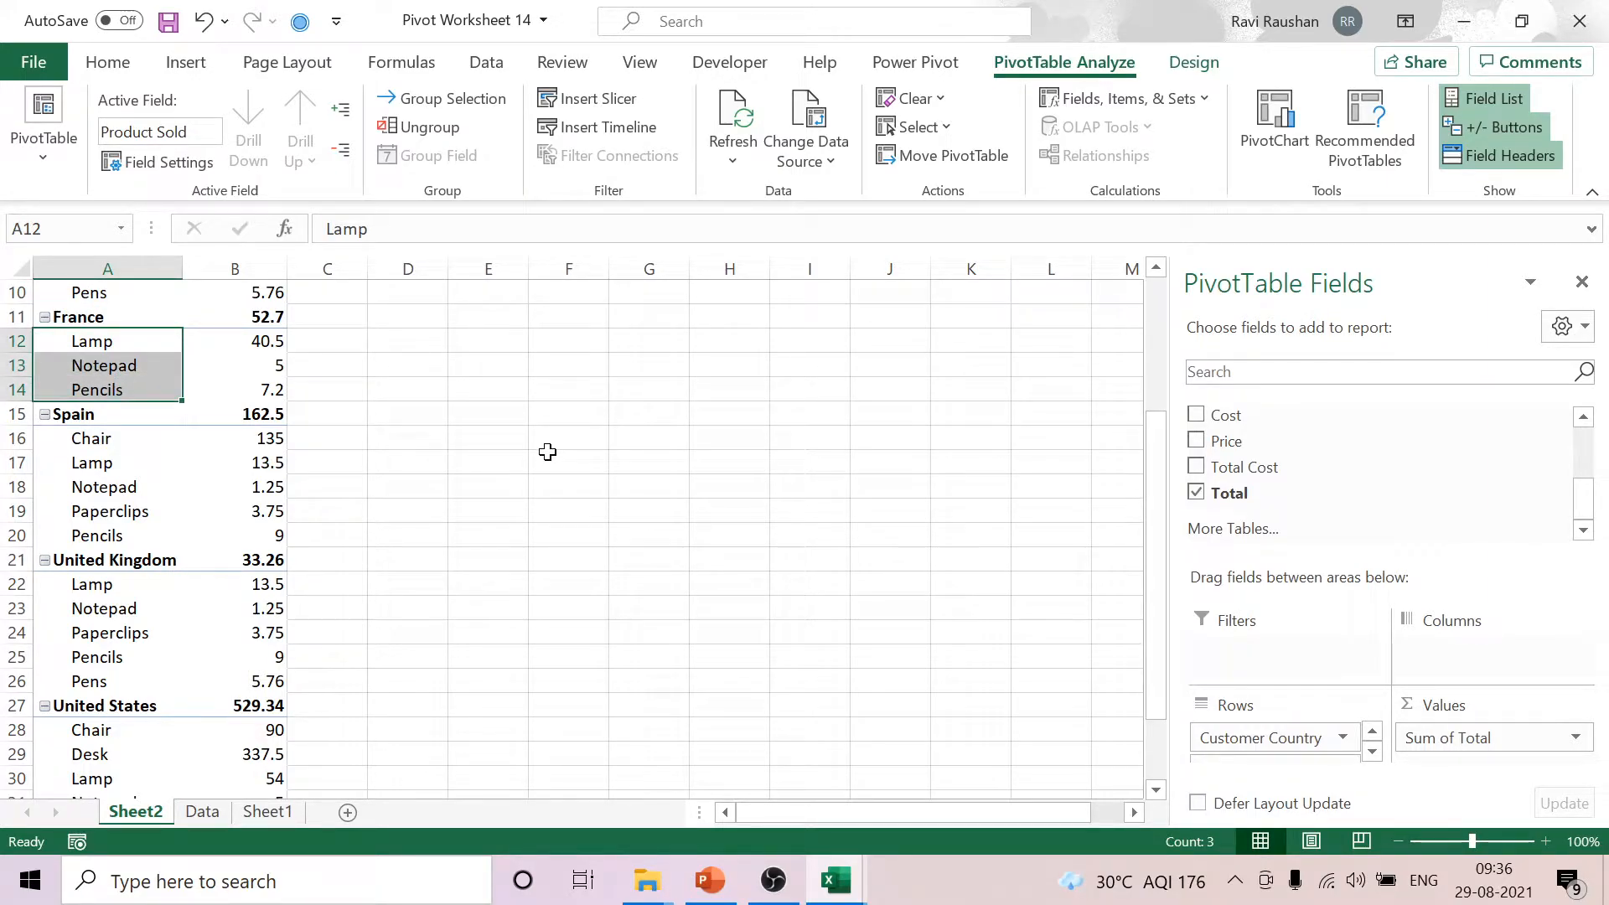
scroll(547, 452, up, 3)
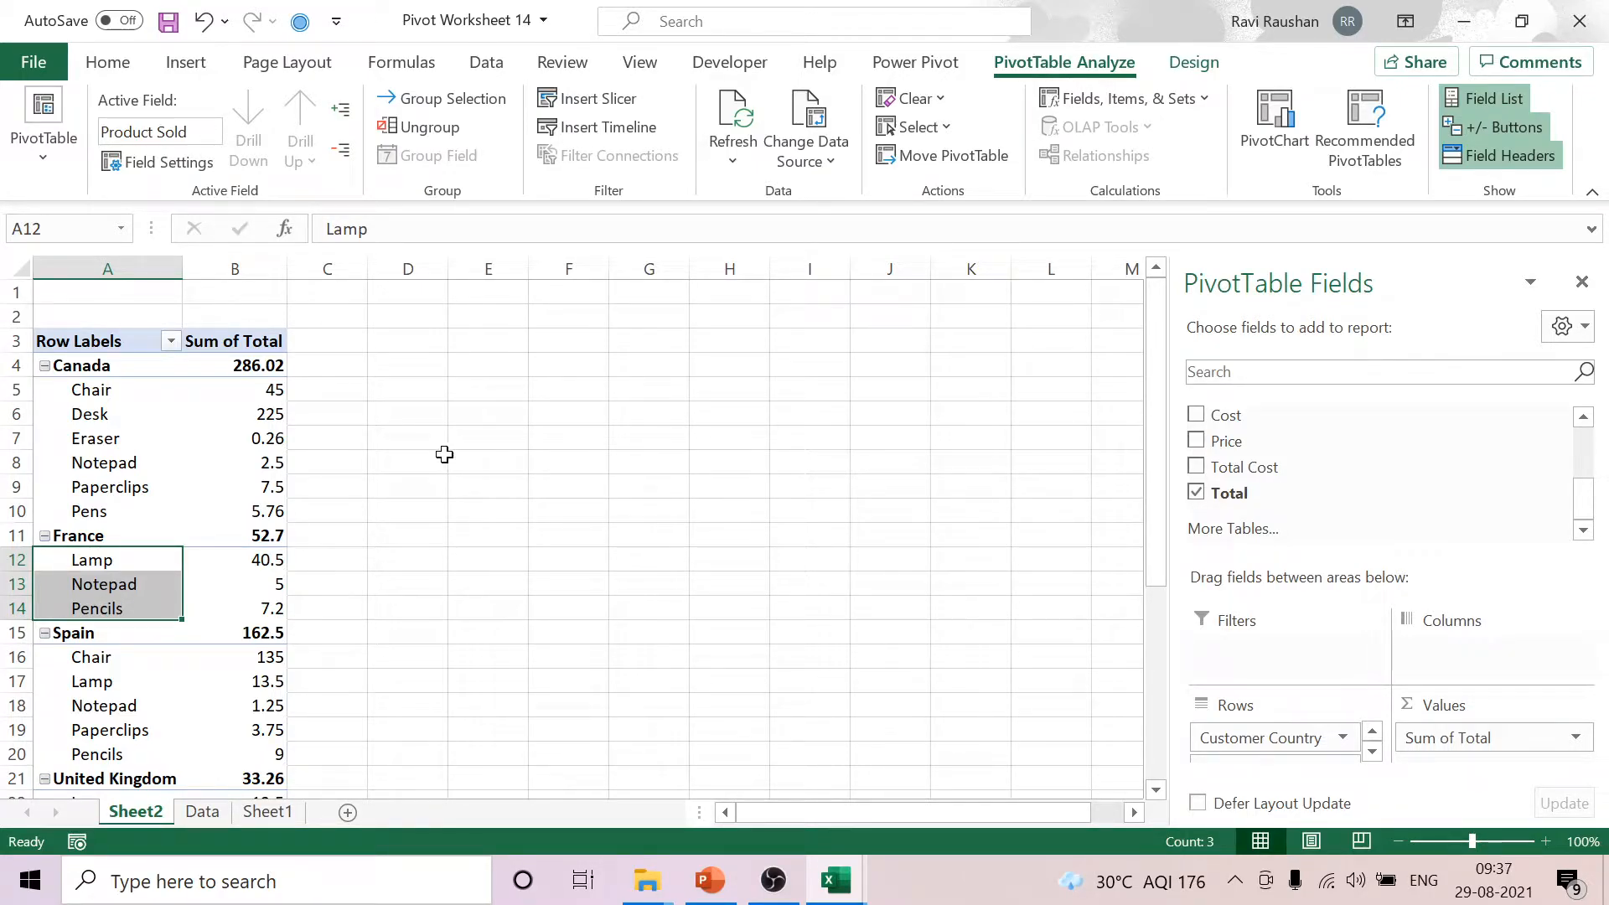
Set the Product Sold field to show items with no data in the PivotTable.
click(109, 436)
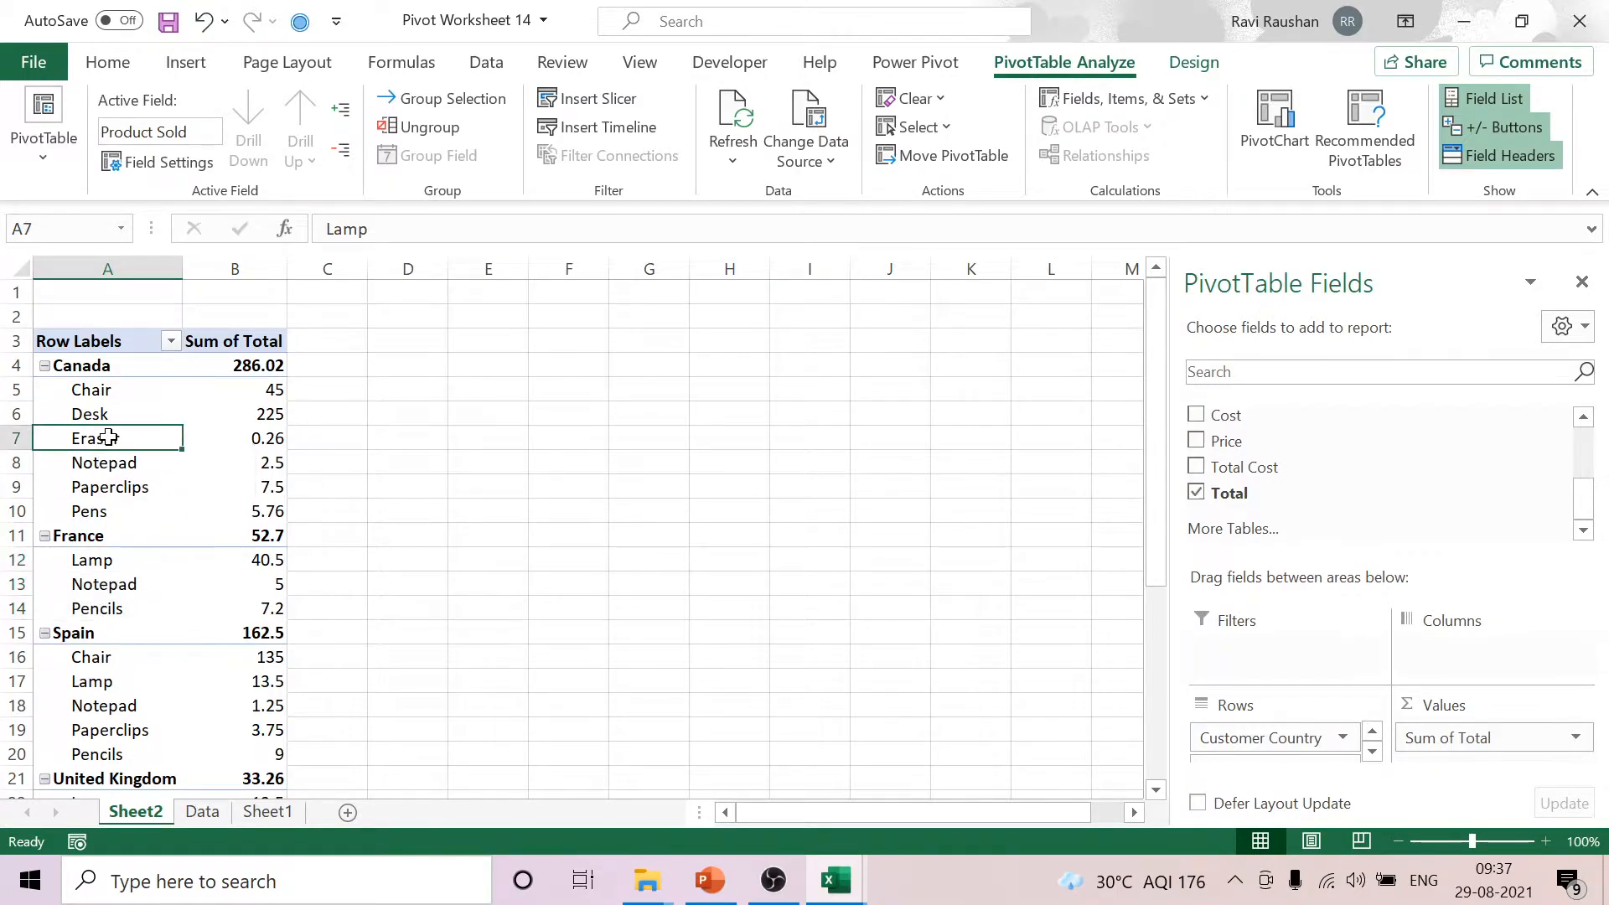
right_click(109, 437)
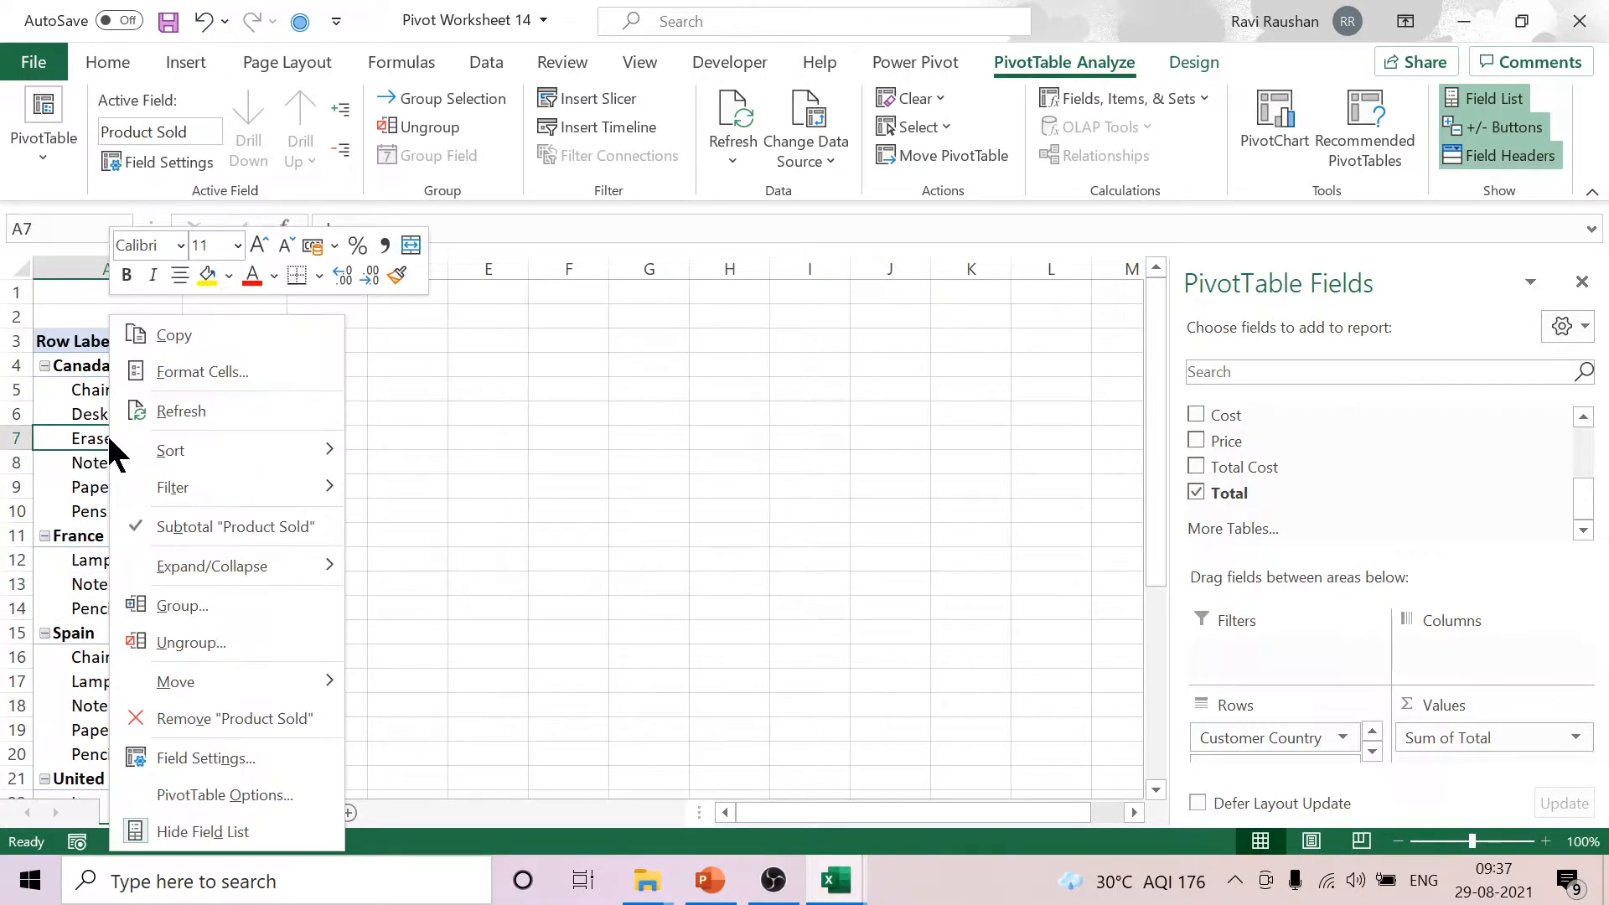
click(200, 756)
drag(304, 311, 675, 180)
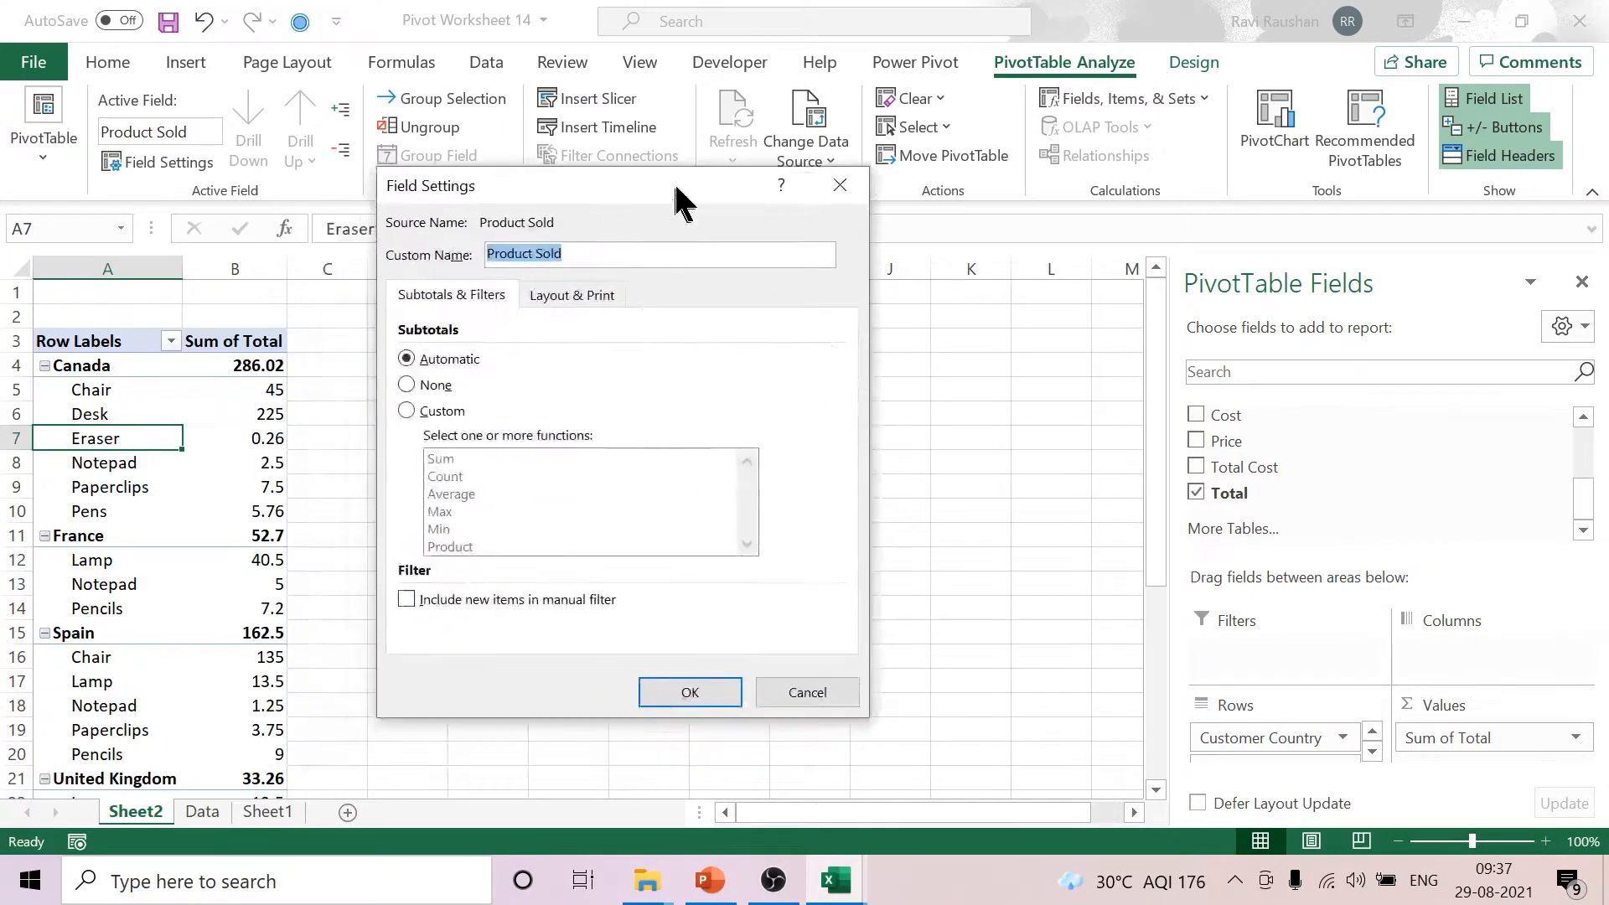
click(587, 302)
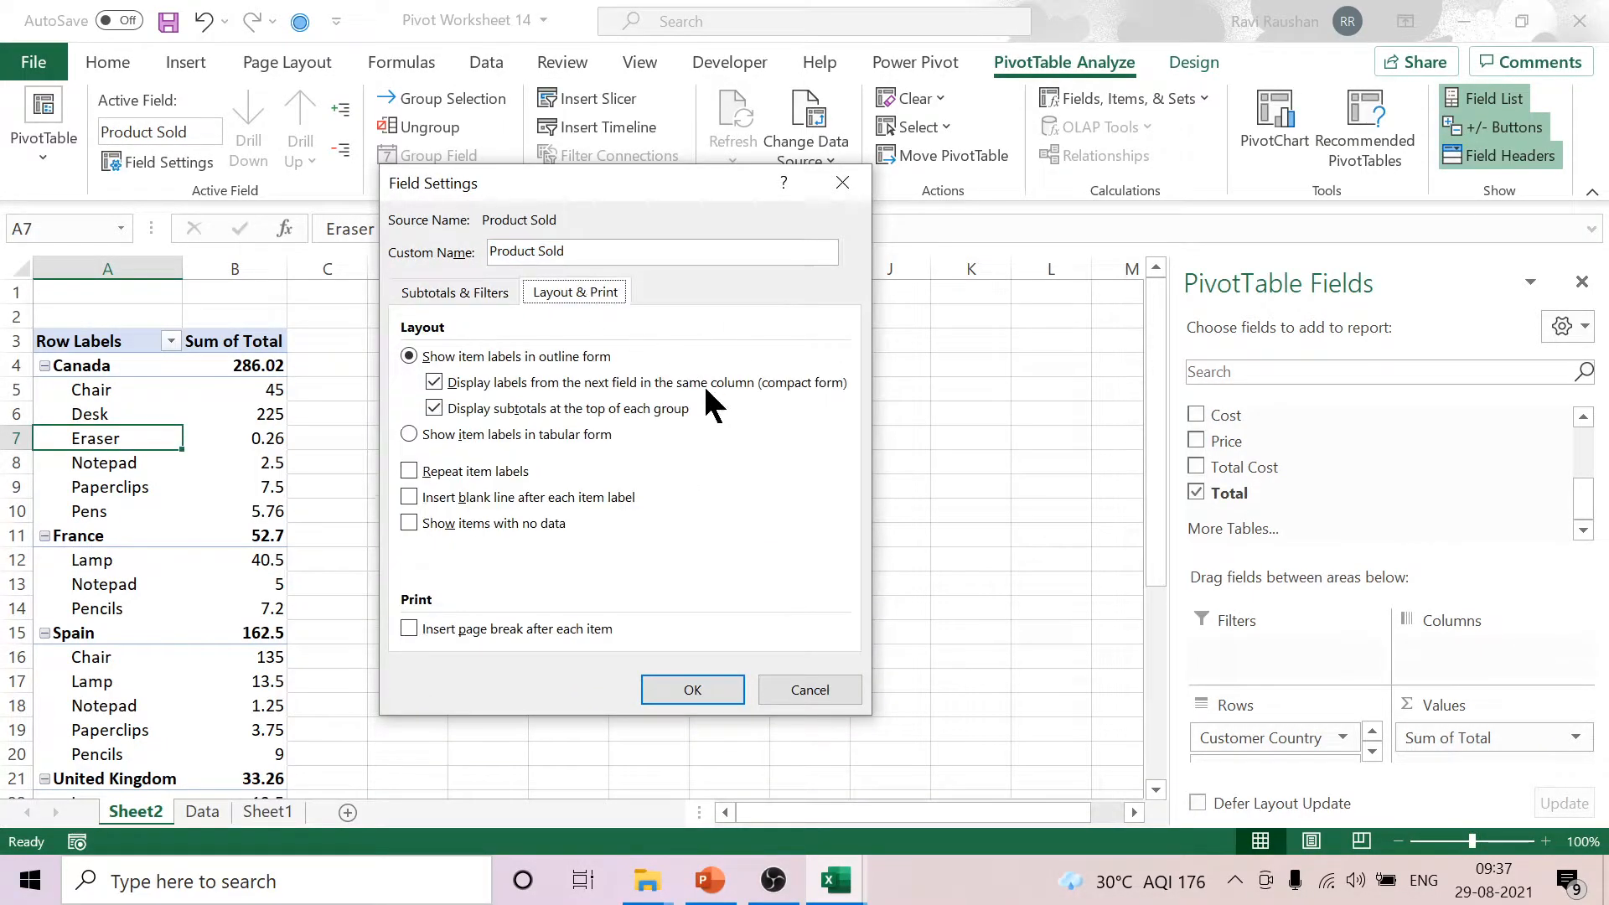
click(410, 524)
click(707, 681)
Set the PivotTable options to show 0 for empty cells.
scroll(457, 476, down, 2)
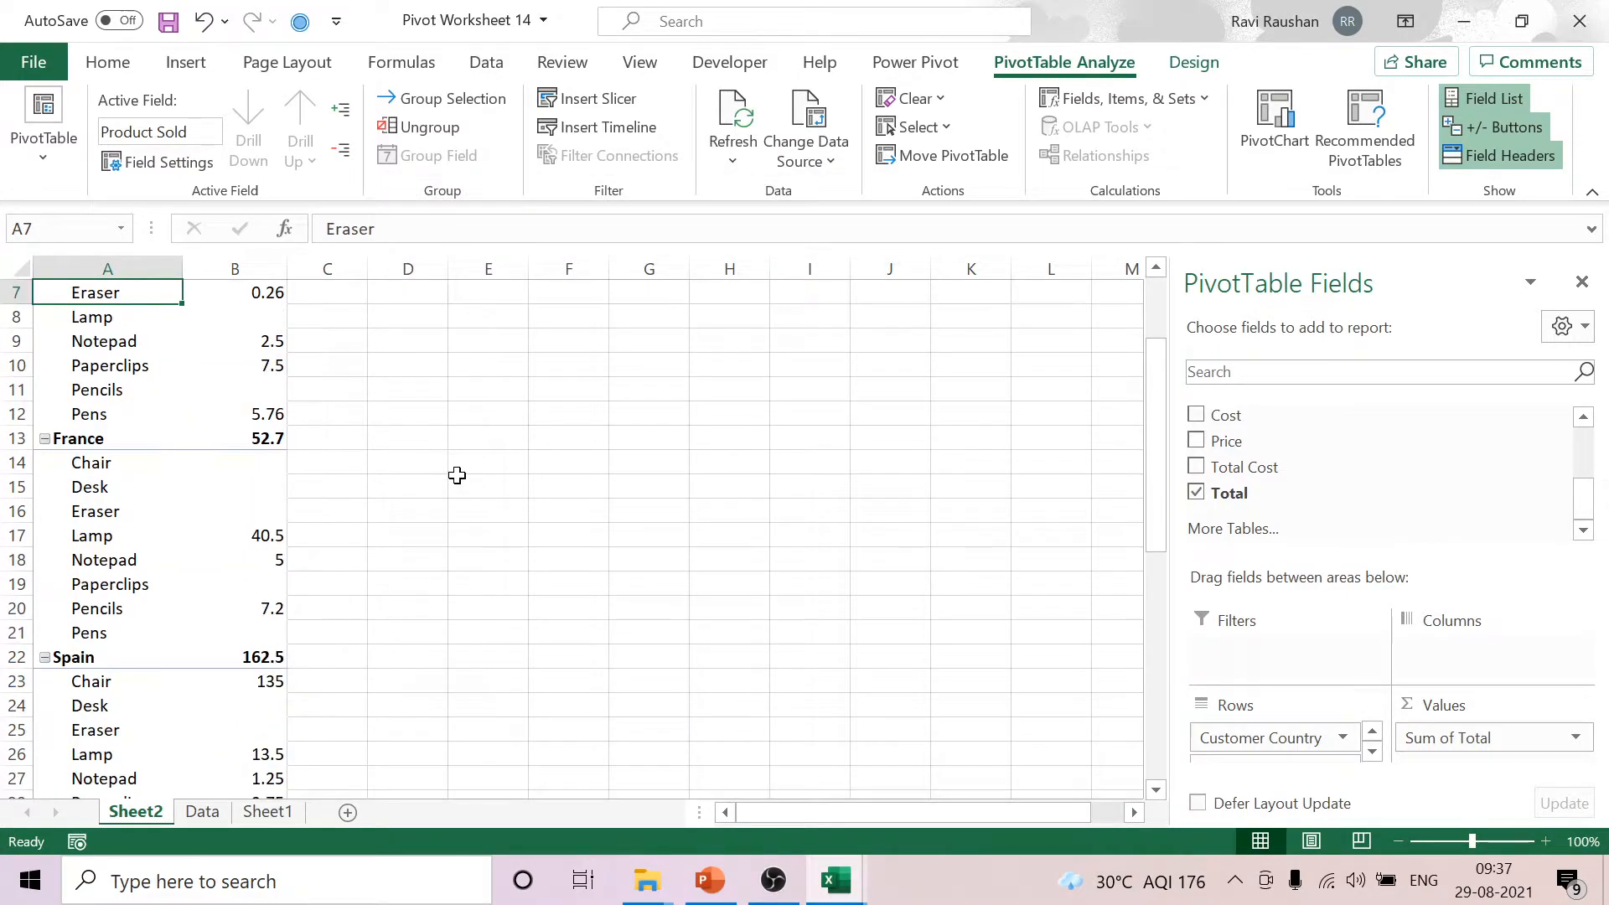
click(243, 466)
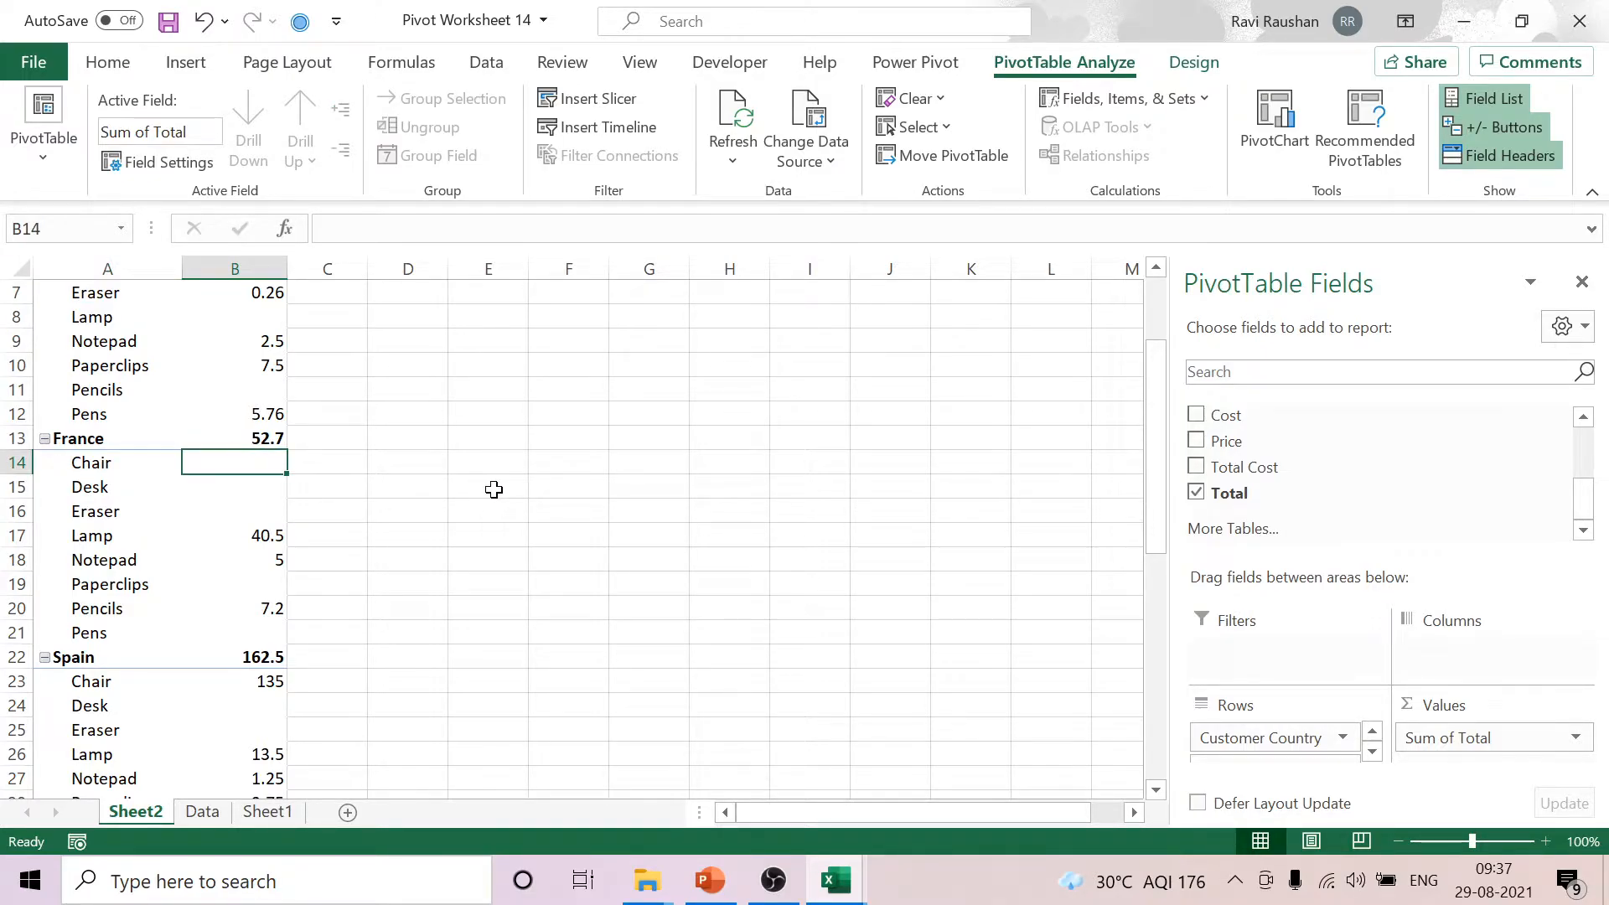
right_click(241, 461)
right_click(241, 461)
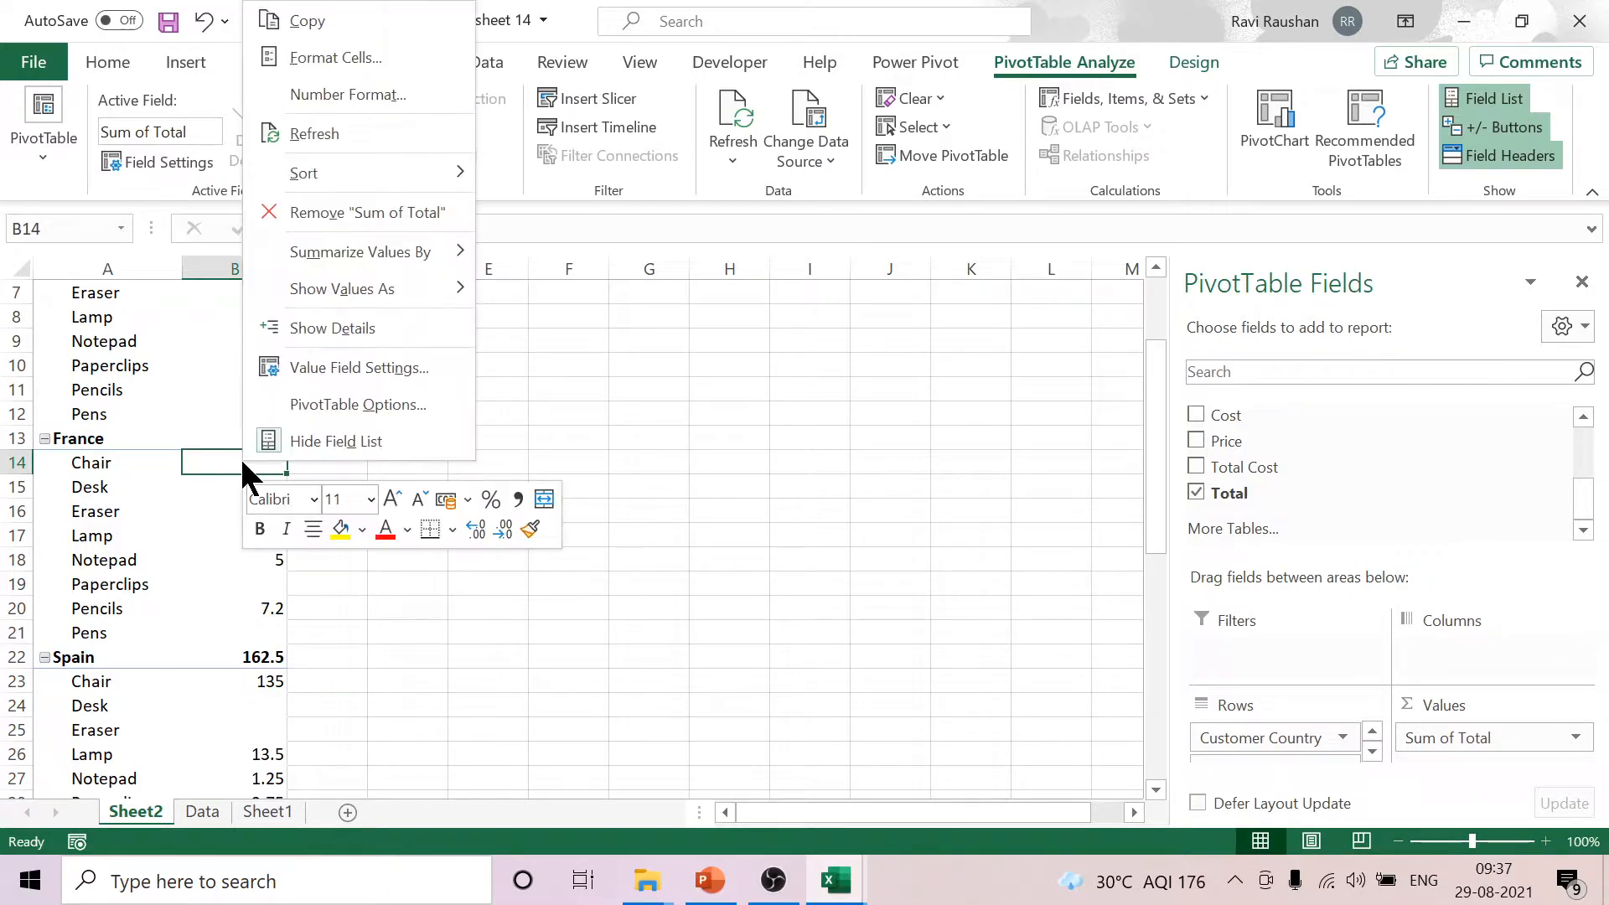
click(379, 406)
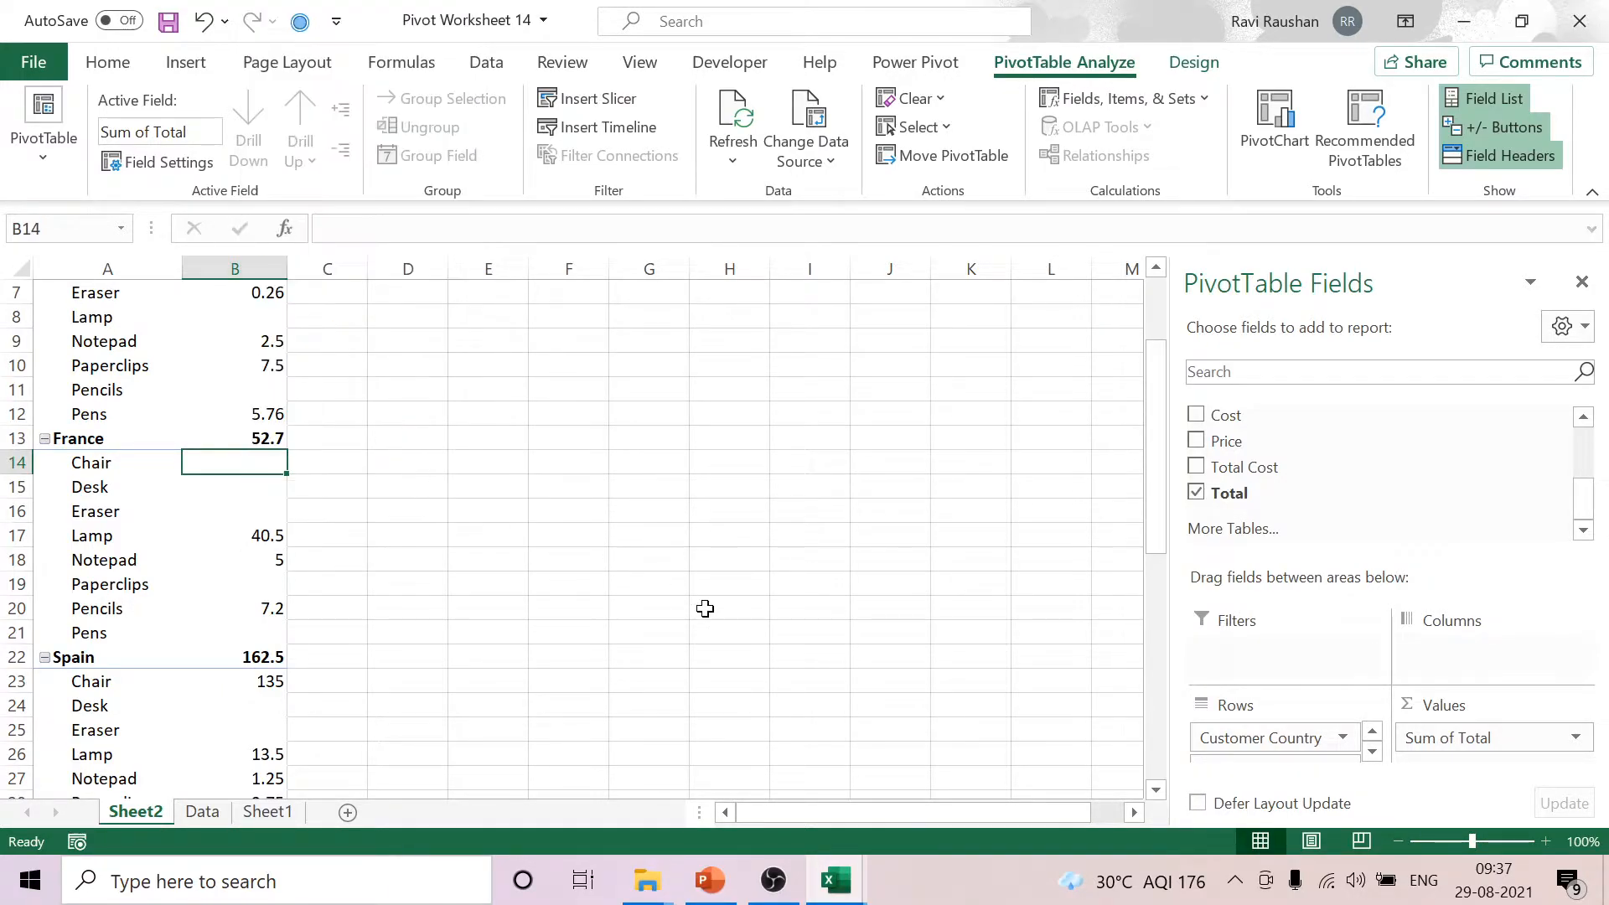
drag(474, 136, 908, 195)
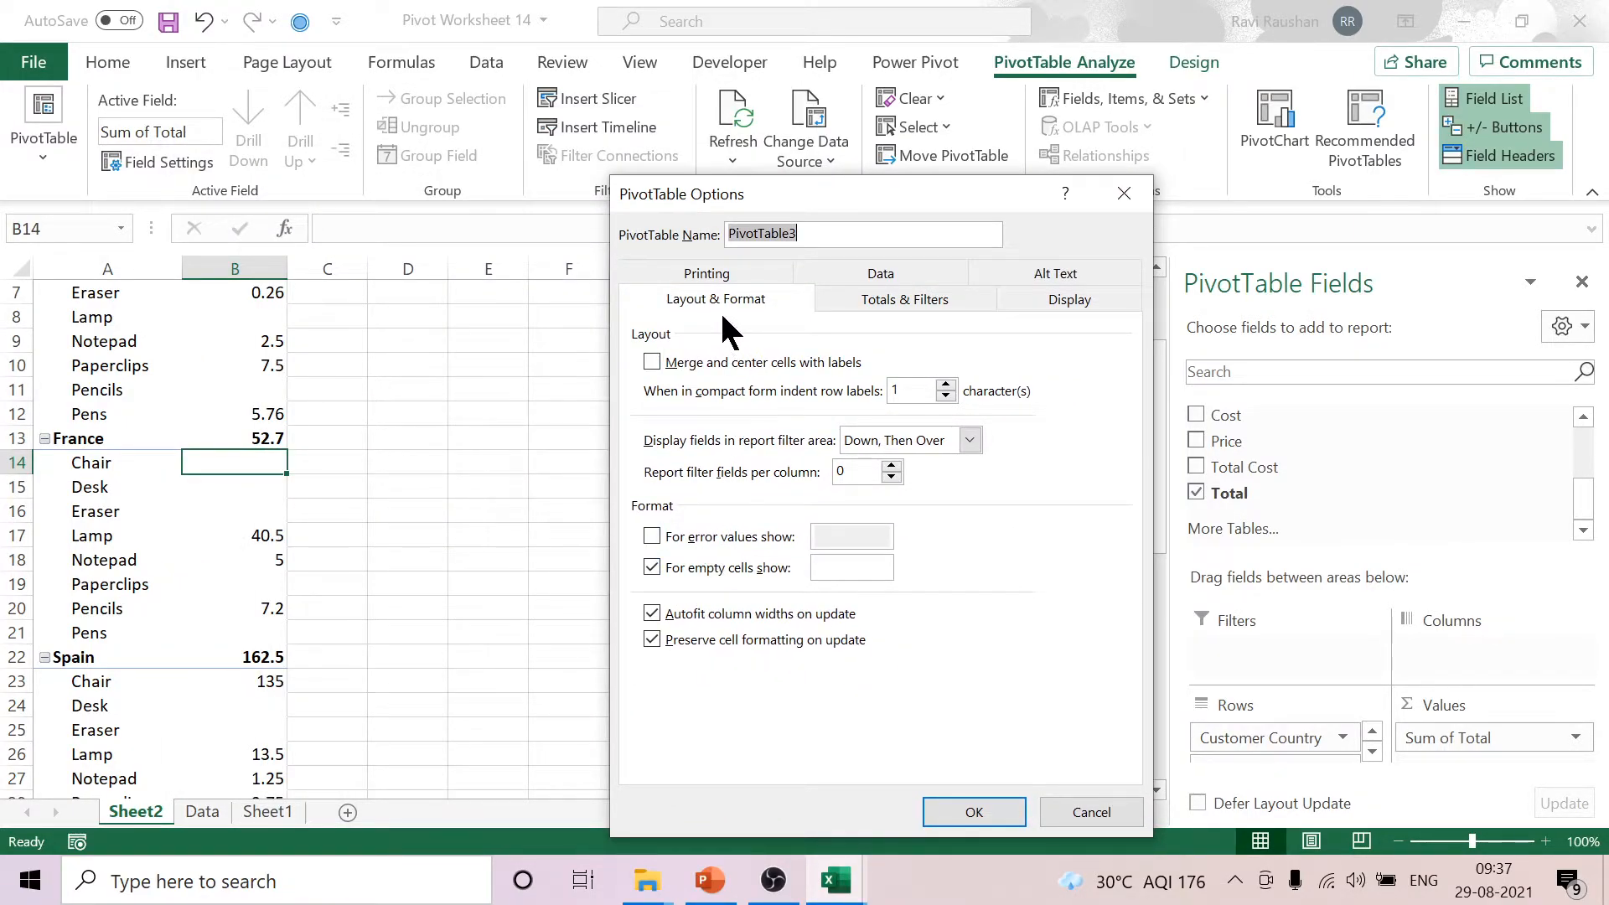
click(850, 569)
text(0)
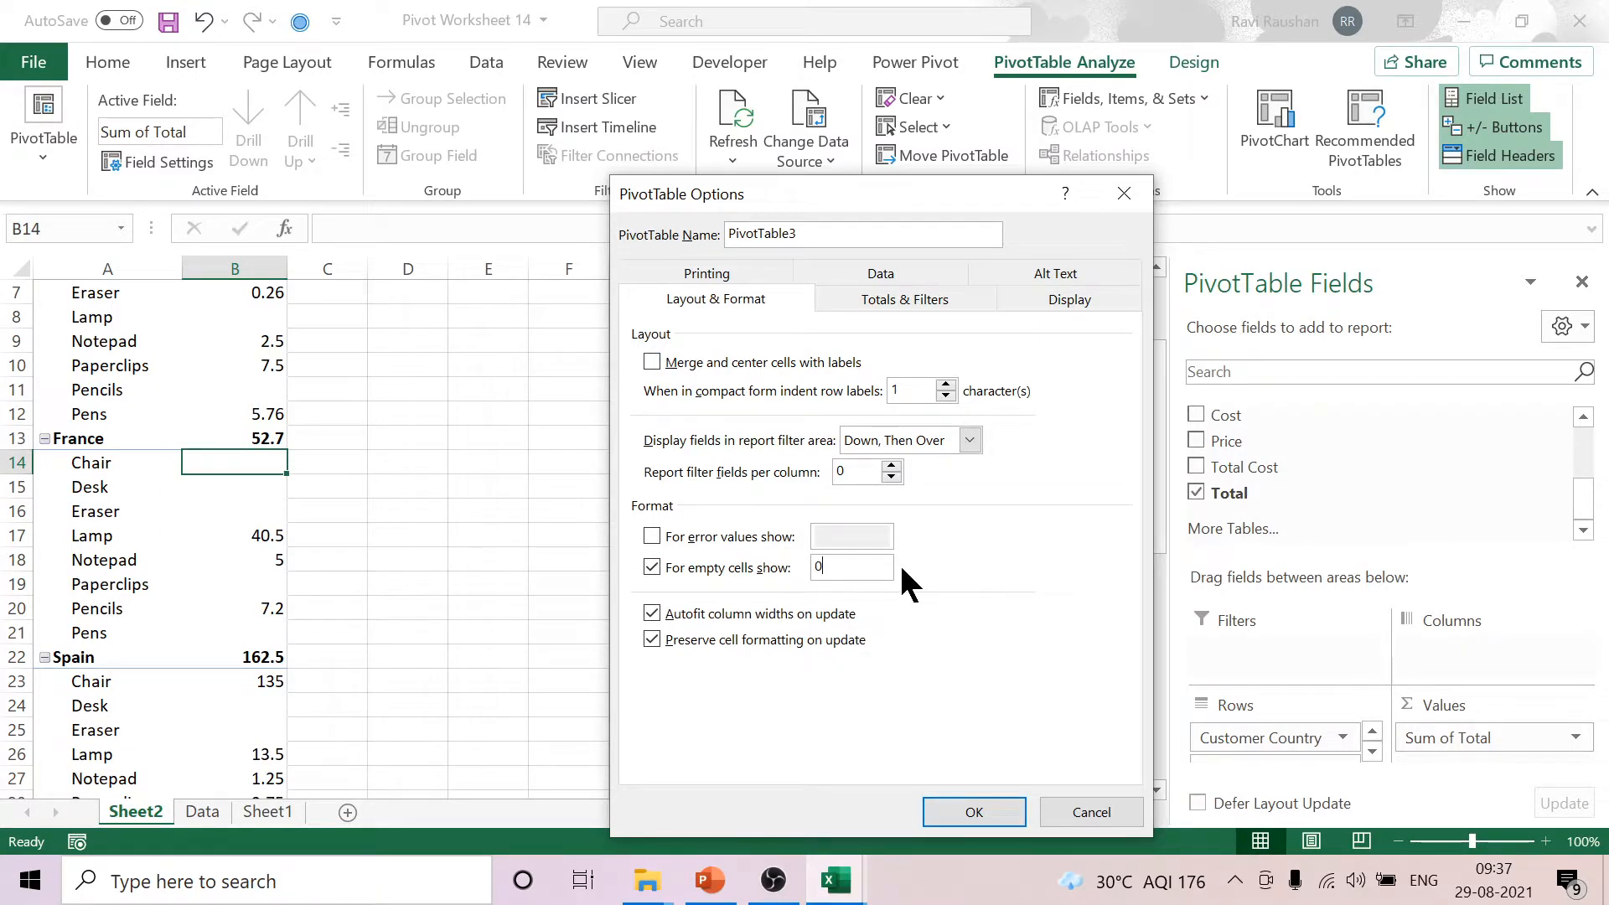
click(964, 811)
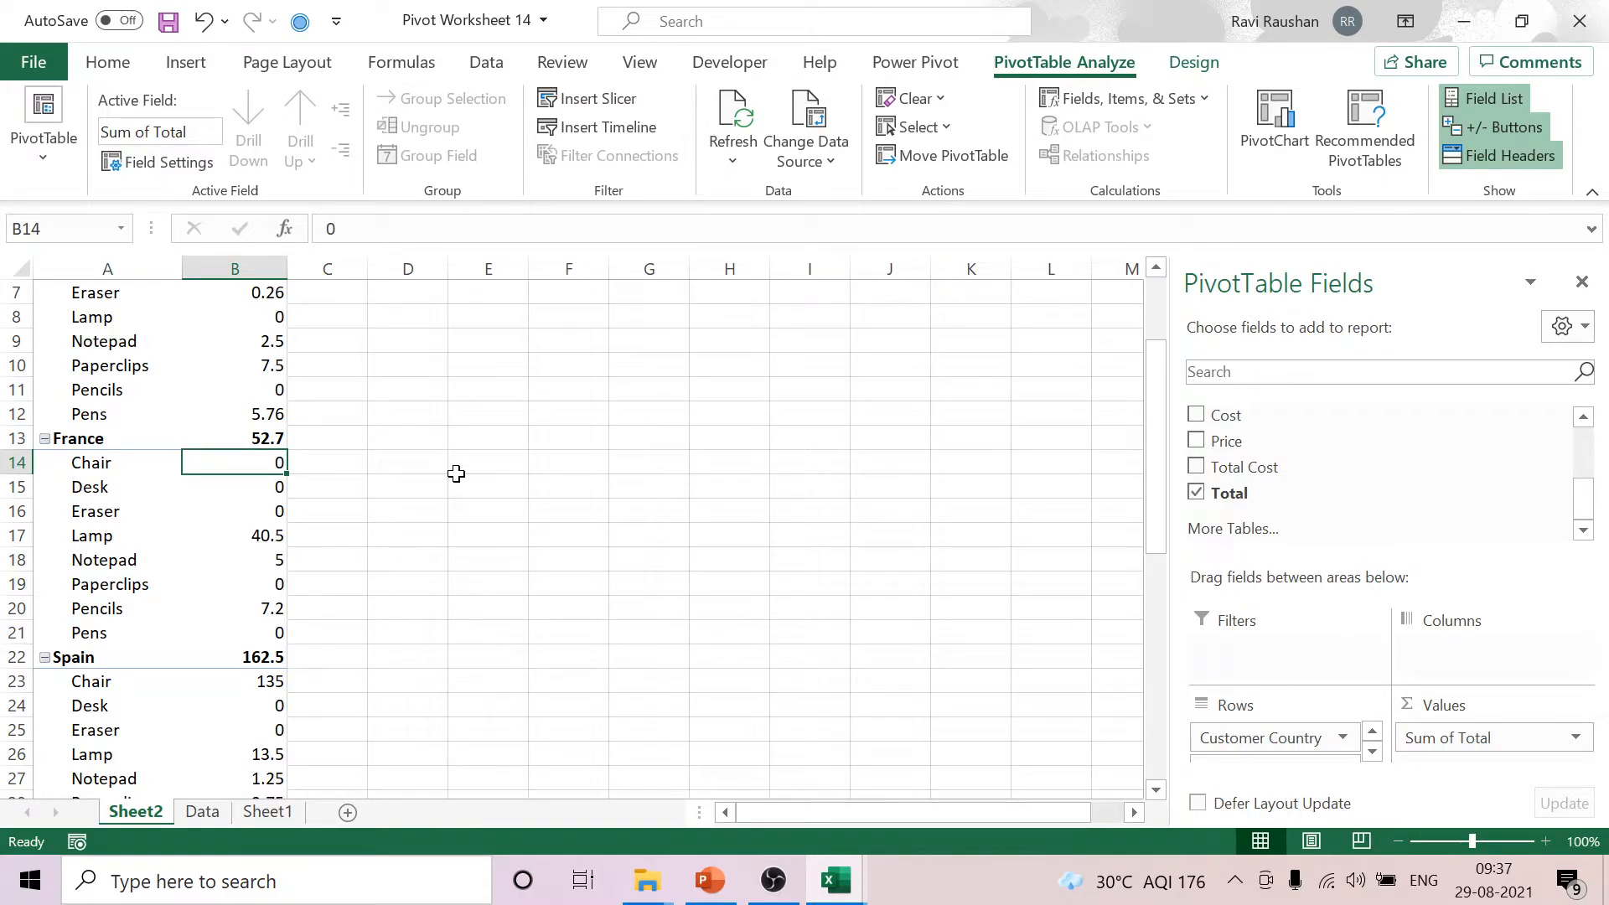
Remove Customer Country from the PivotTable rows, keeping only Product Sold.
drag(1273, 739, 676, 506)
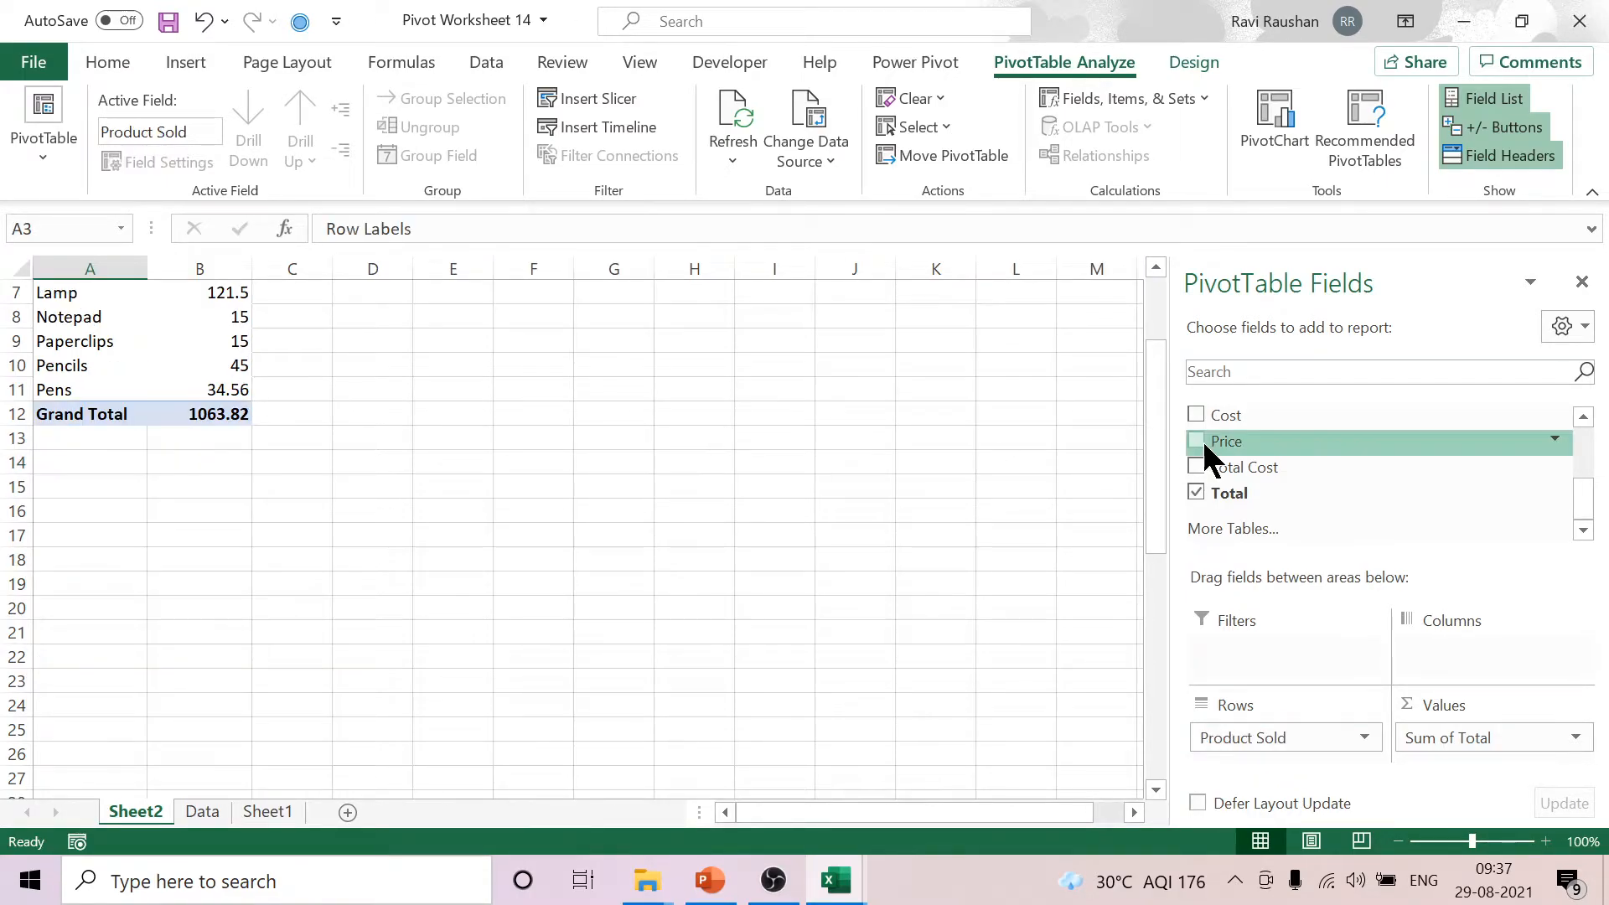
scroll(658, 449, up, 2)
Switch to the PowerPoint lecture and advance to the slide explaining Show Items with No data.
click(711, 882)
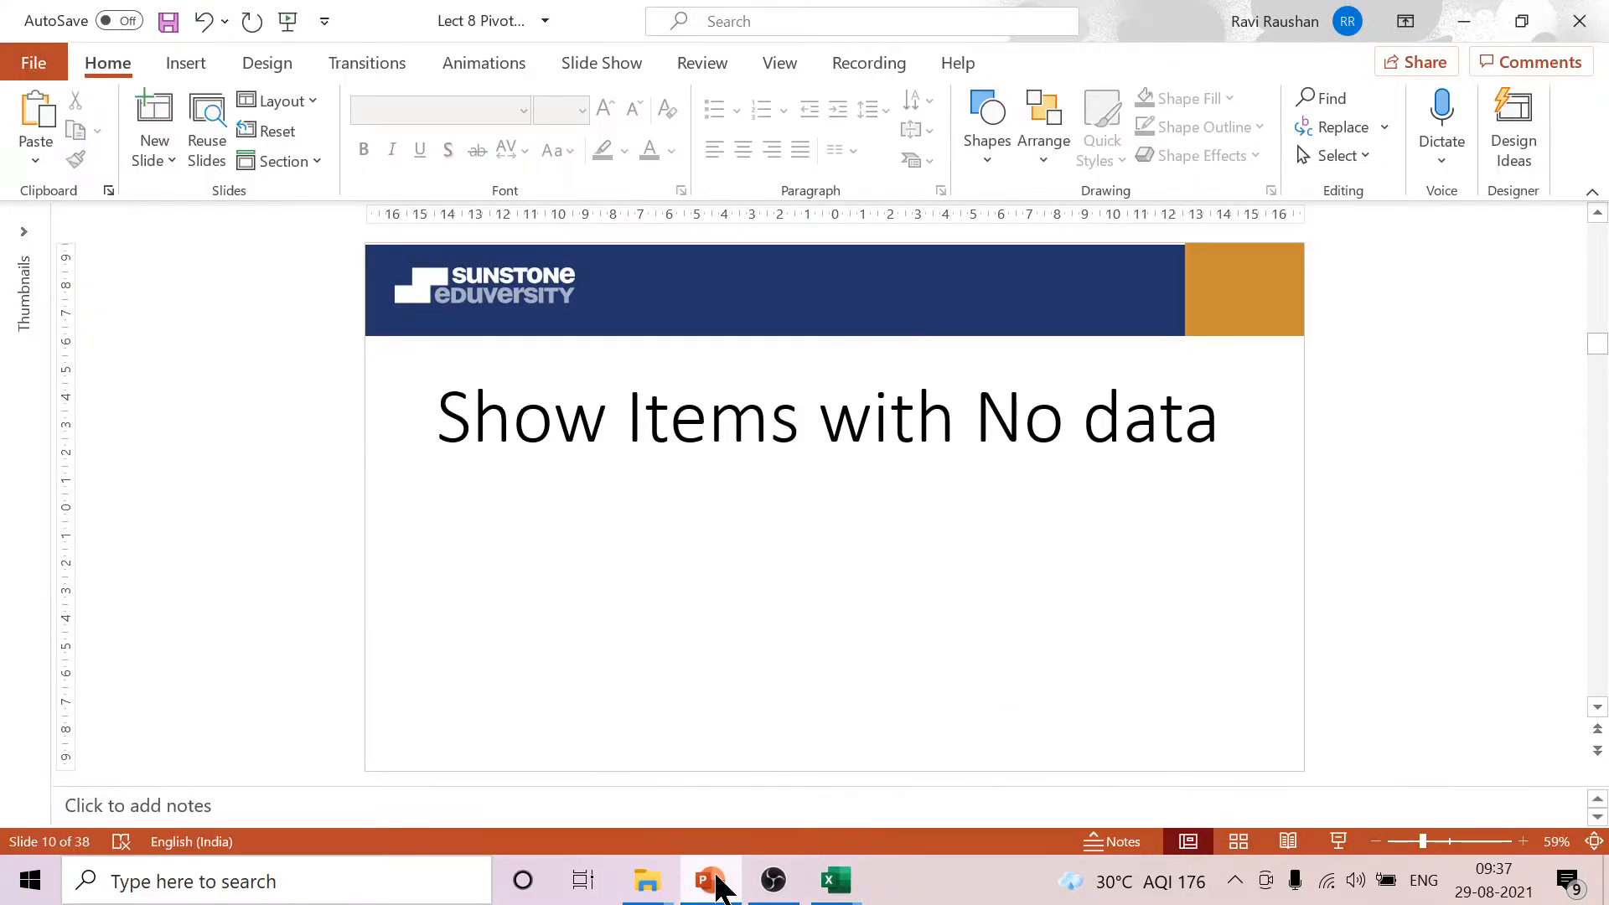
scroll(1342, 530, down, 5)
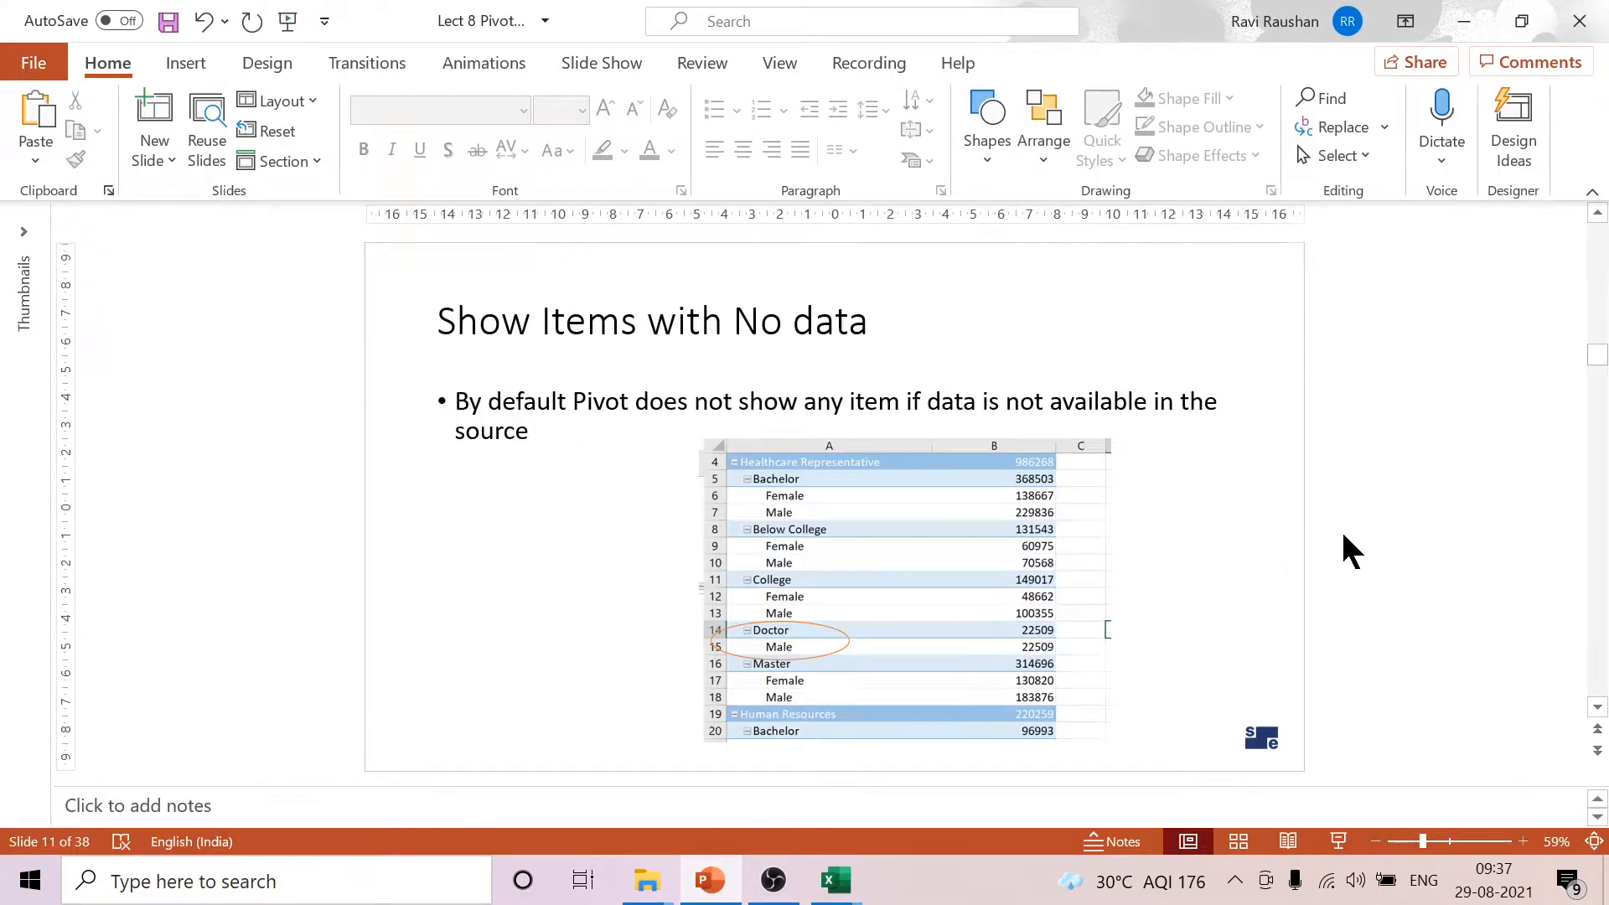
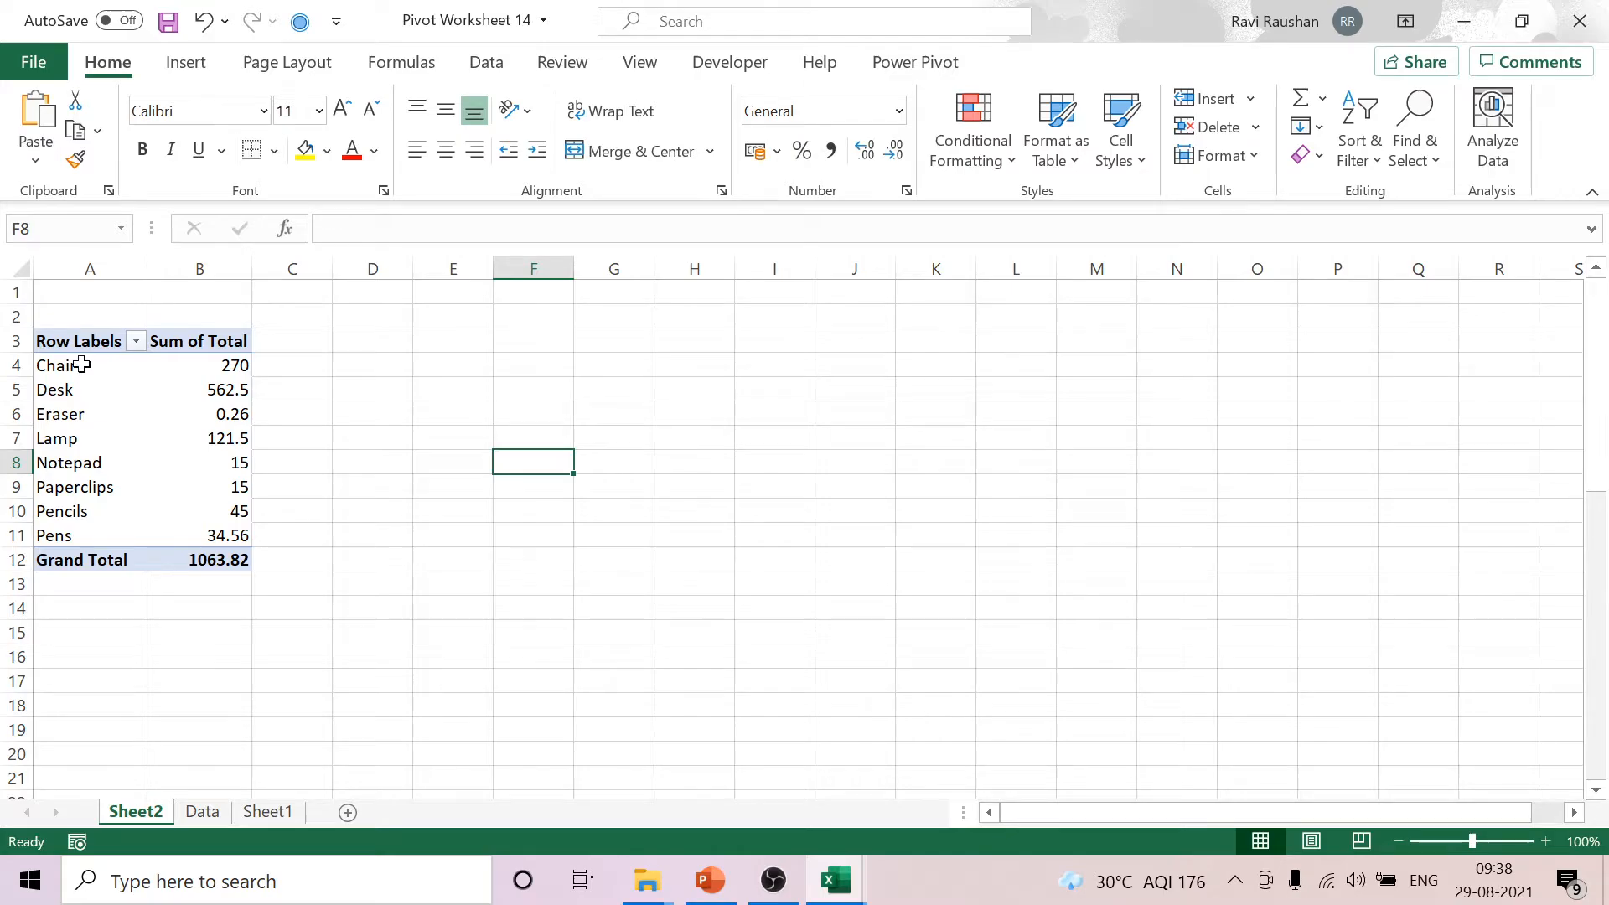
Group the Chair, Desk and Lamp items in the PivotTable's Product Sold rows.
click(79, 363)
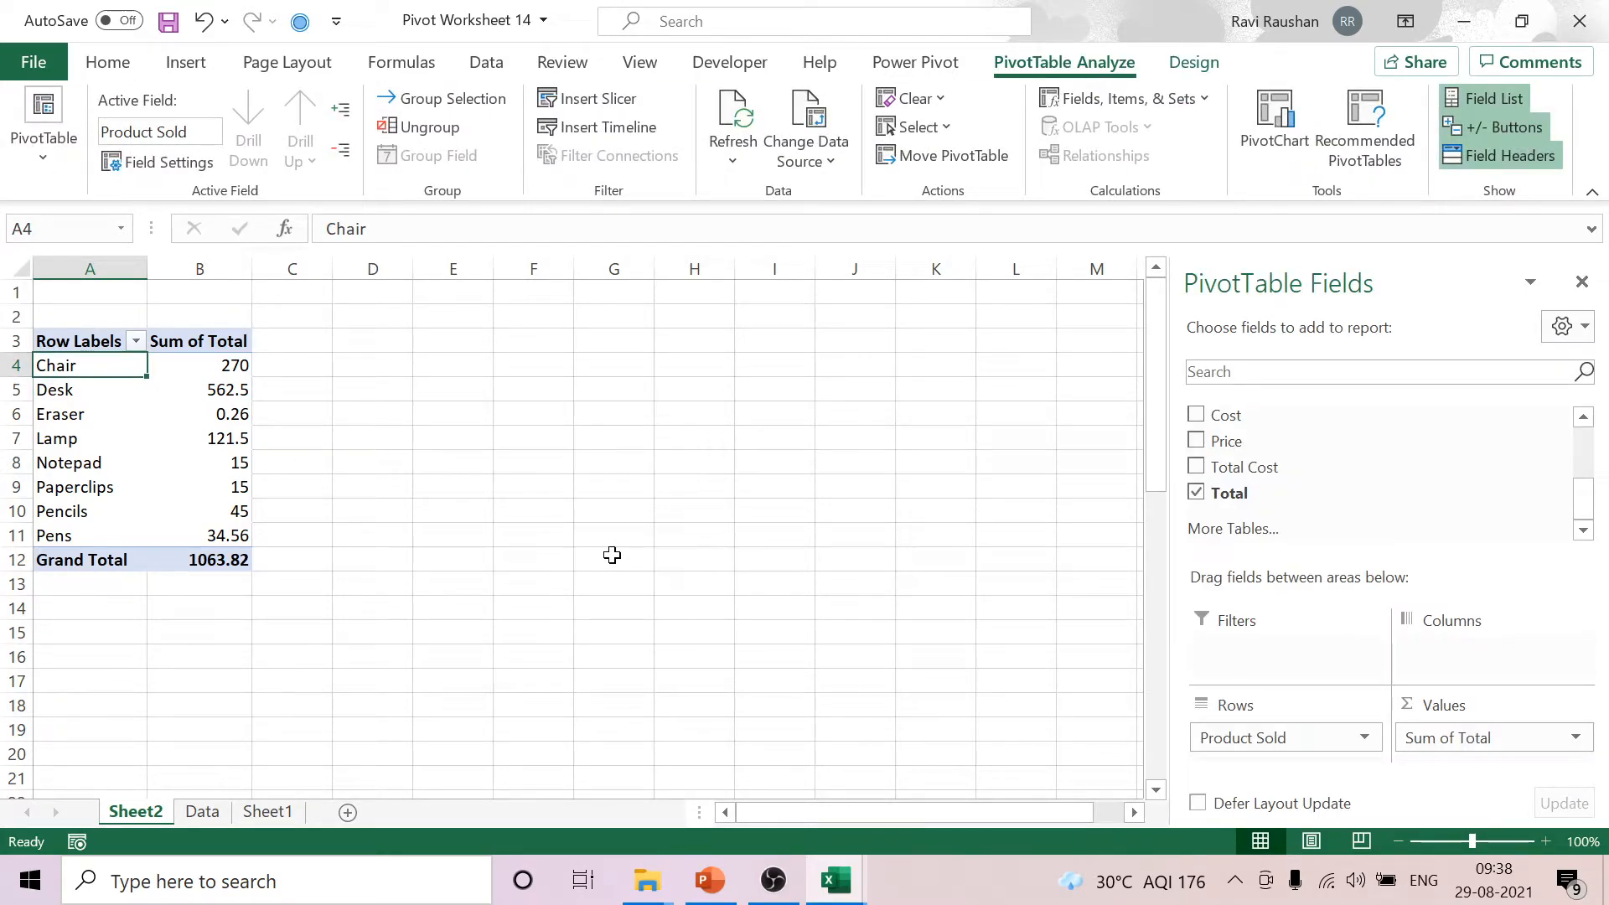
ctrl+click(104, 392)
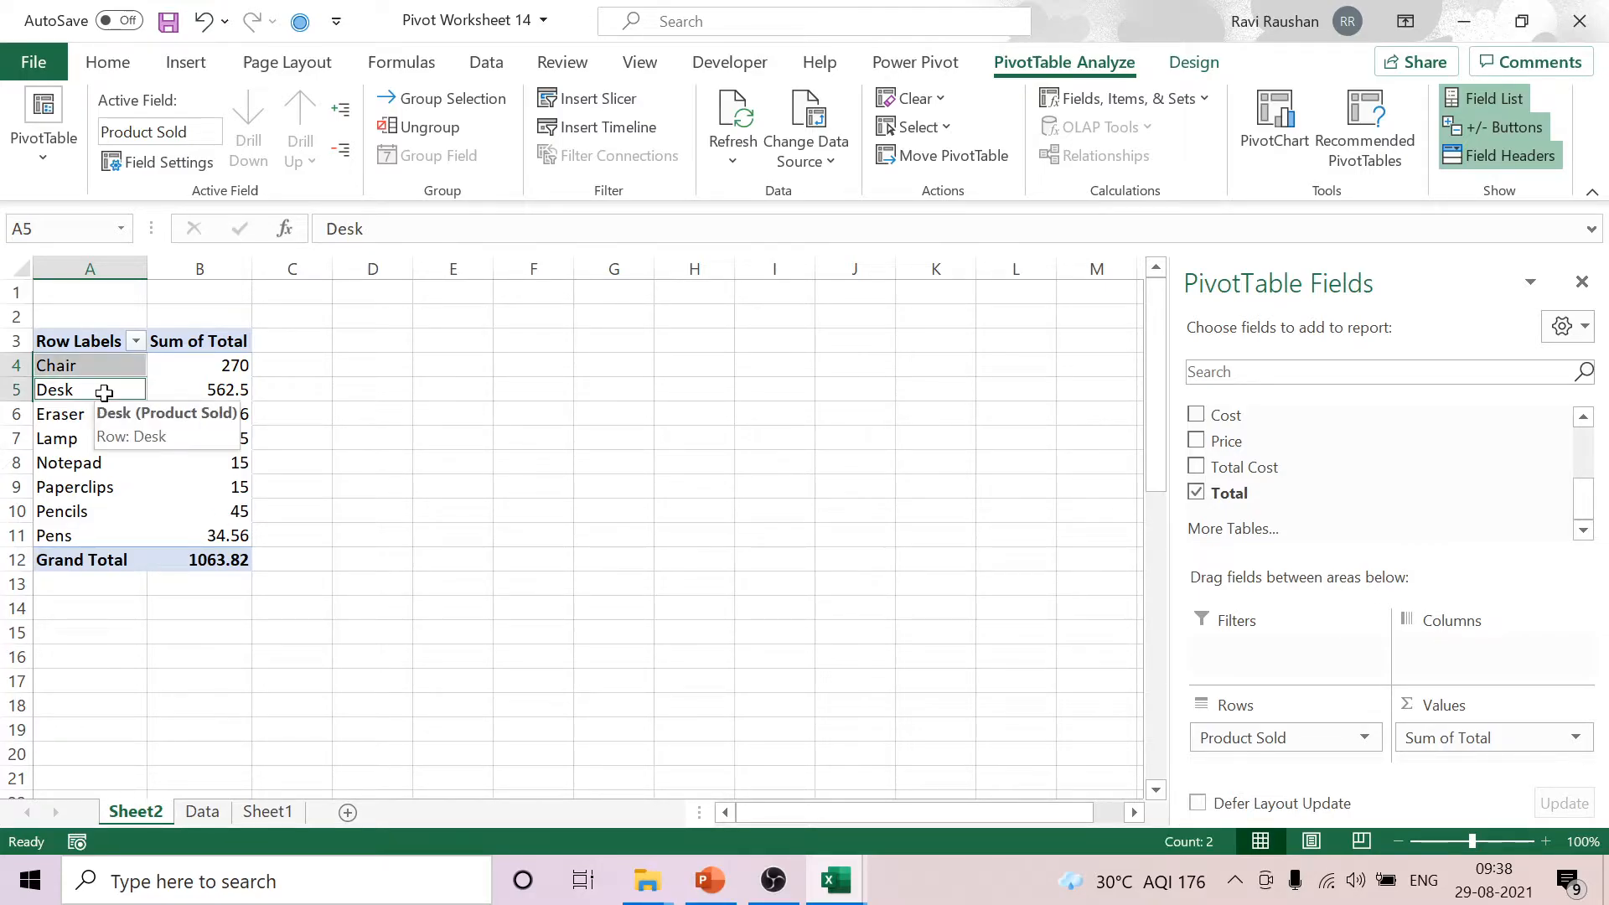
ctrl+click(78, 440)
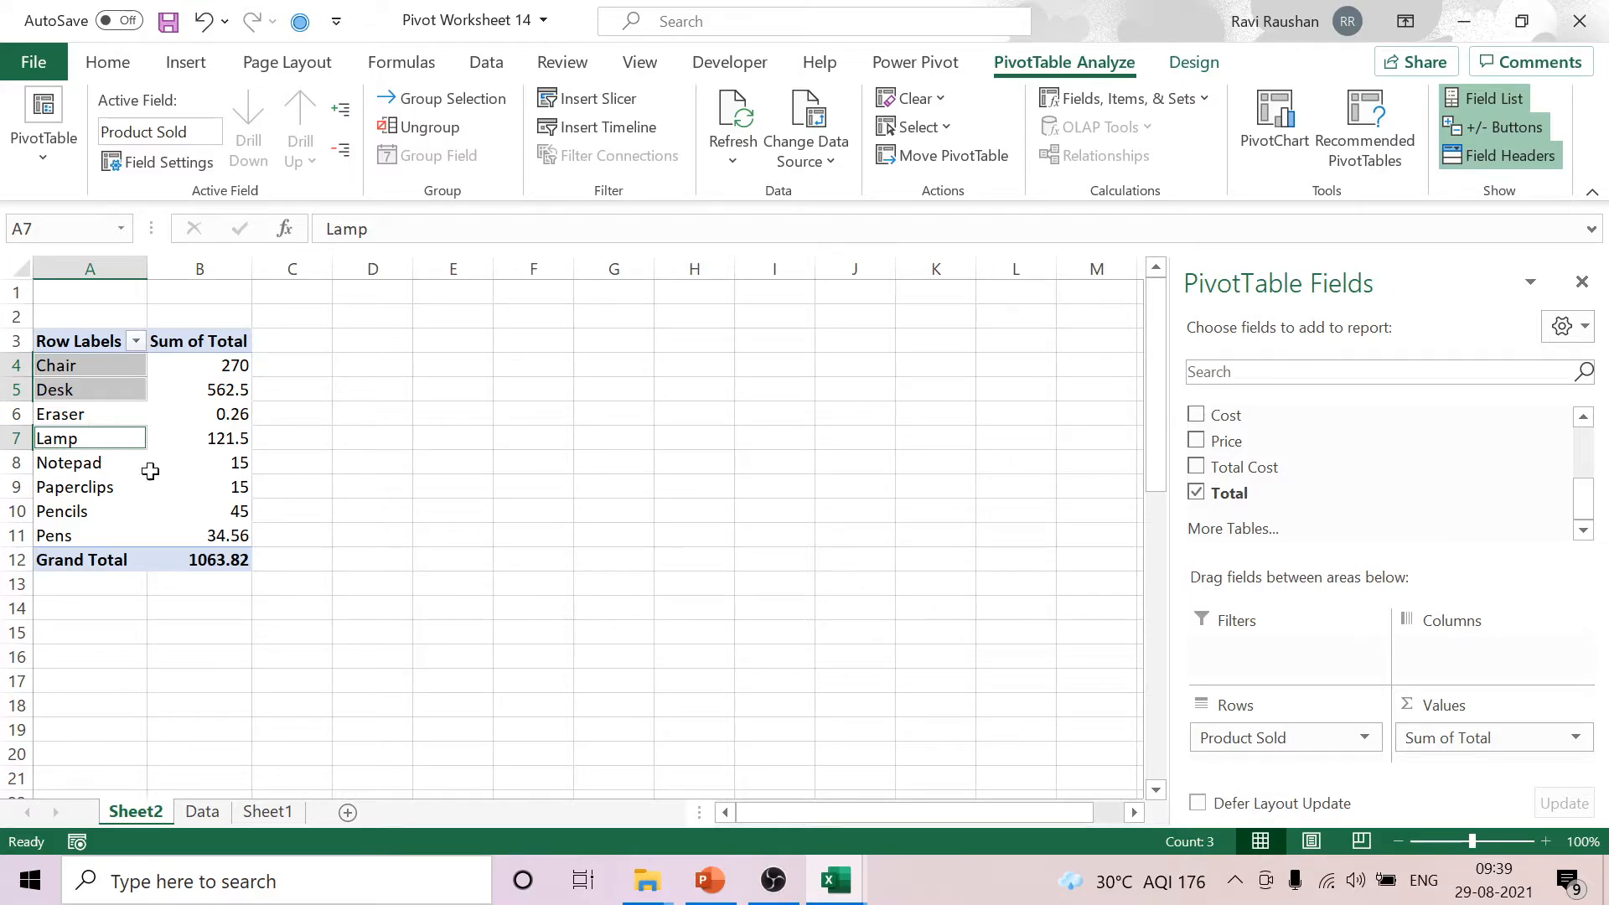
right_click(109, 377)
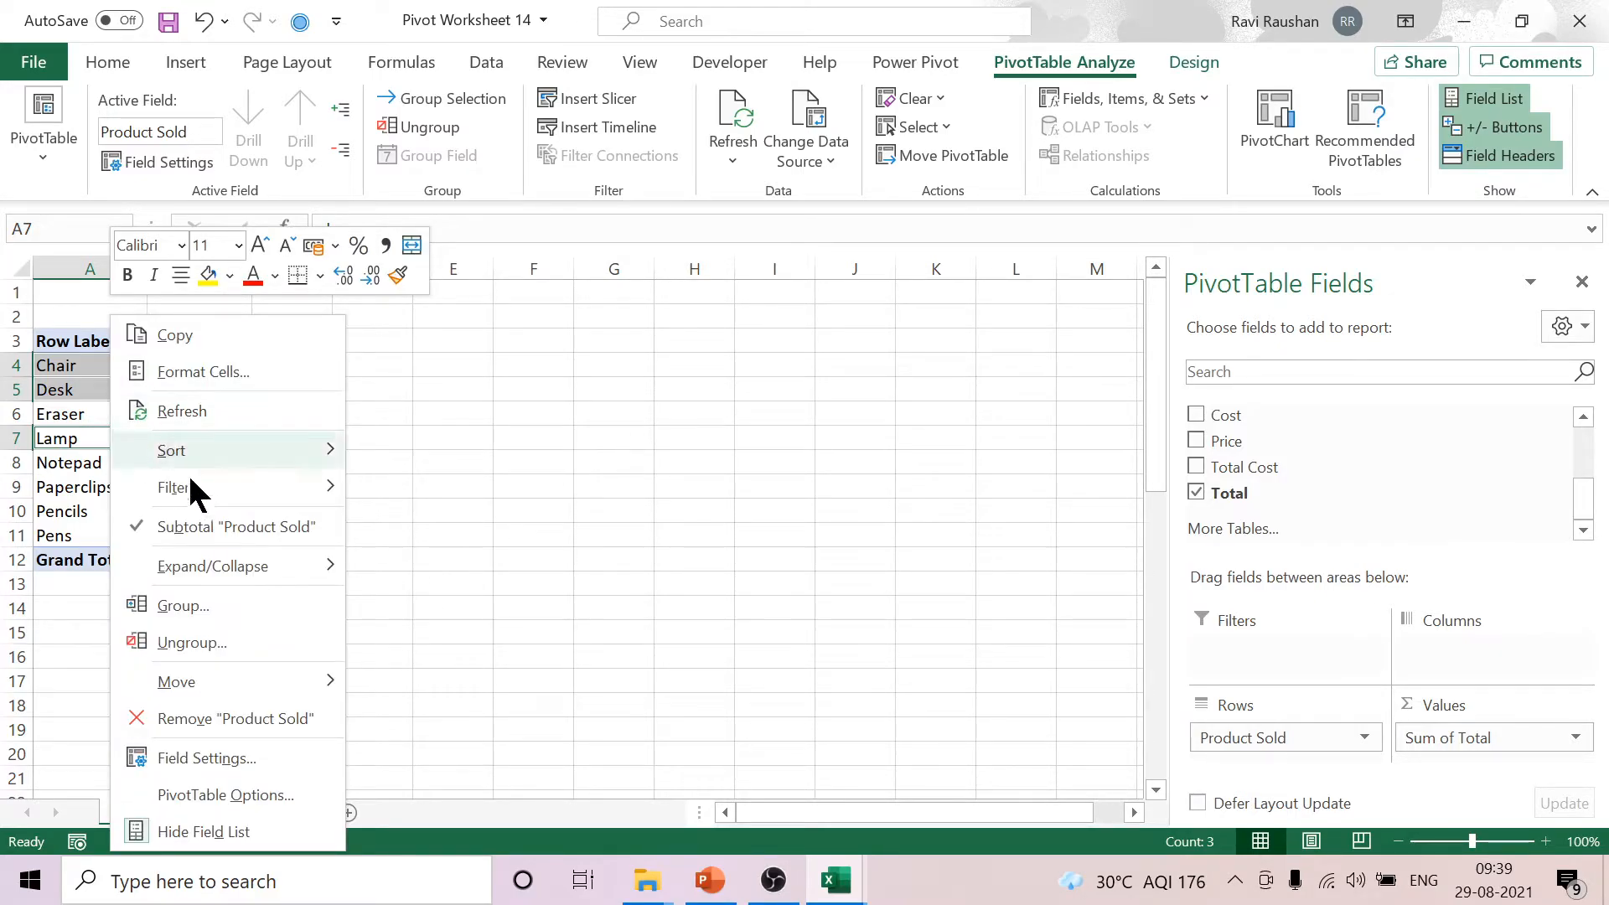
click(208, 611)
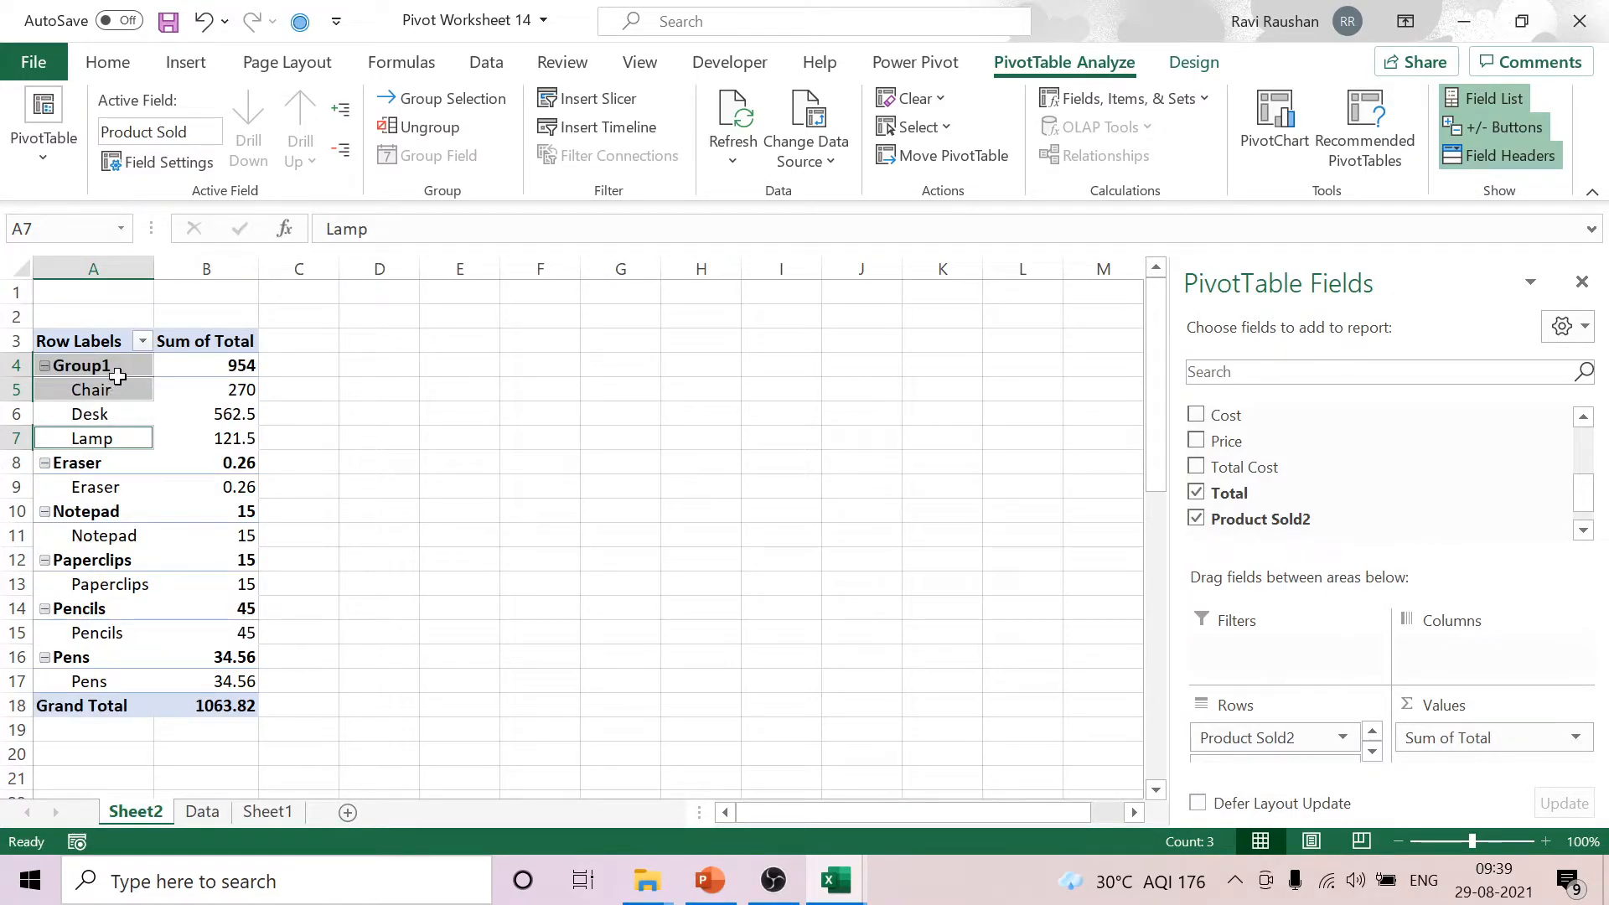
Group the Eraser, Notepad, Paperclips, Pencils and Pens items in the PivotTable's Product Sold rows.
click(514, 556)
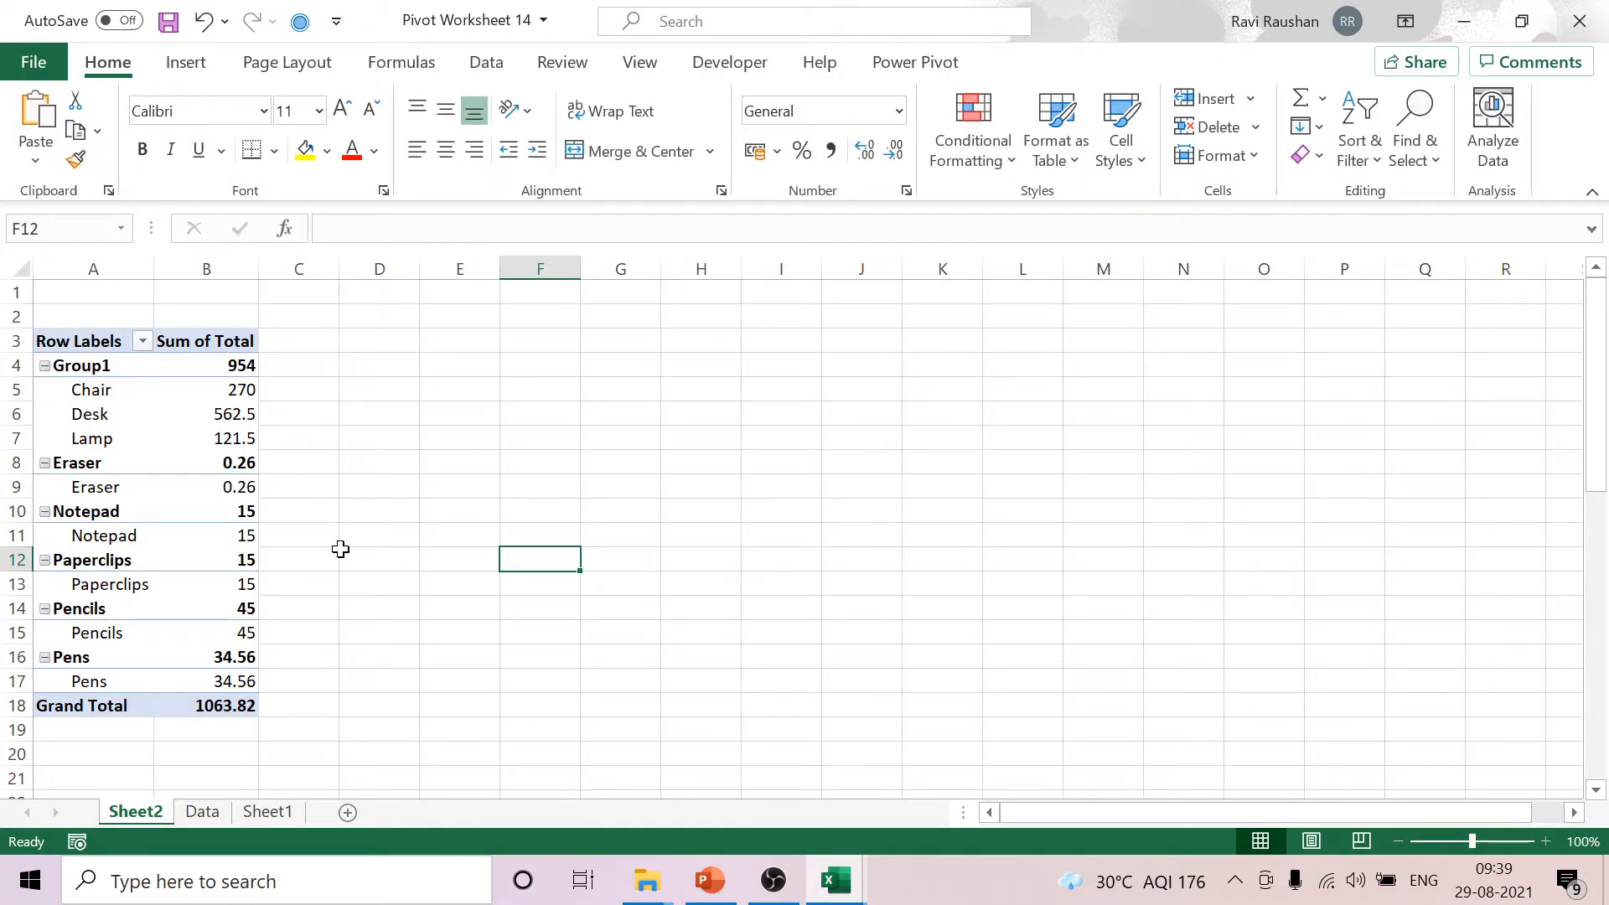
click(141, 486)
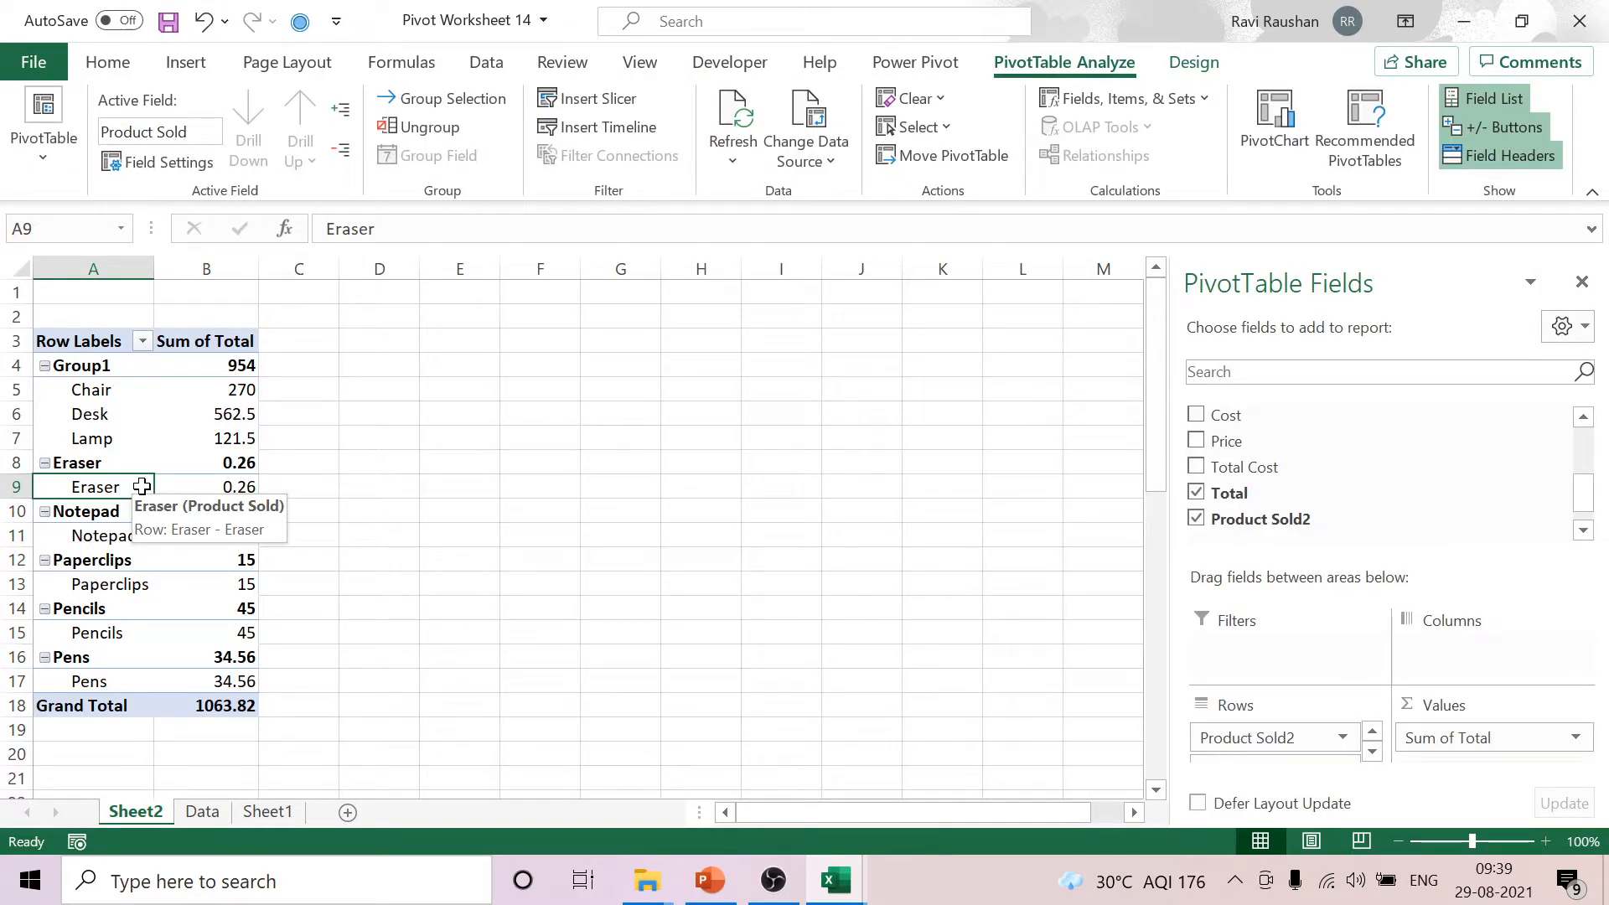
ctrl+click(134, 535)
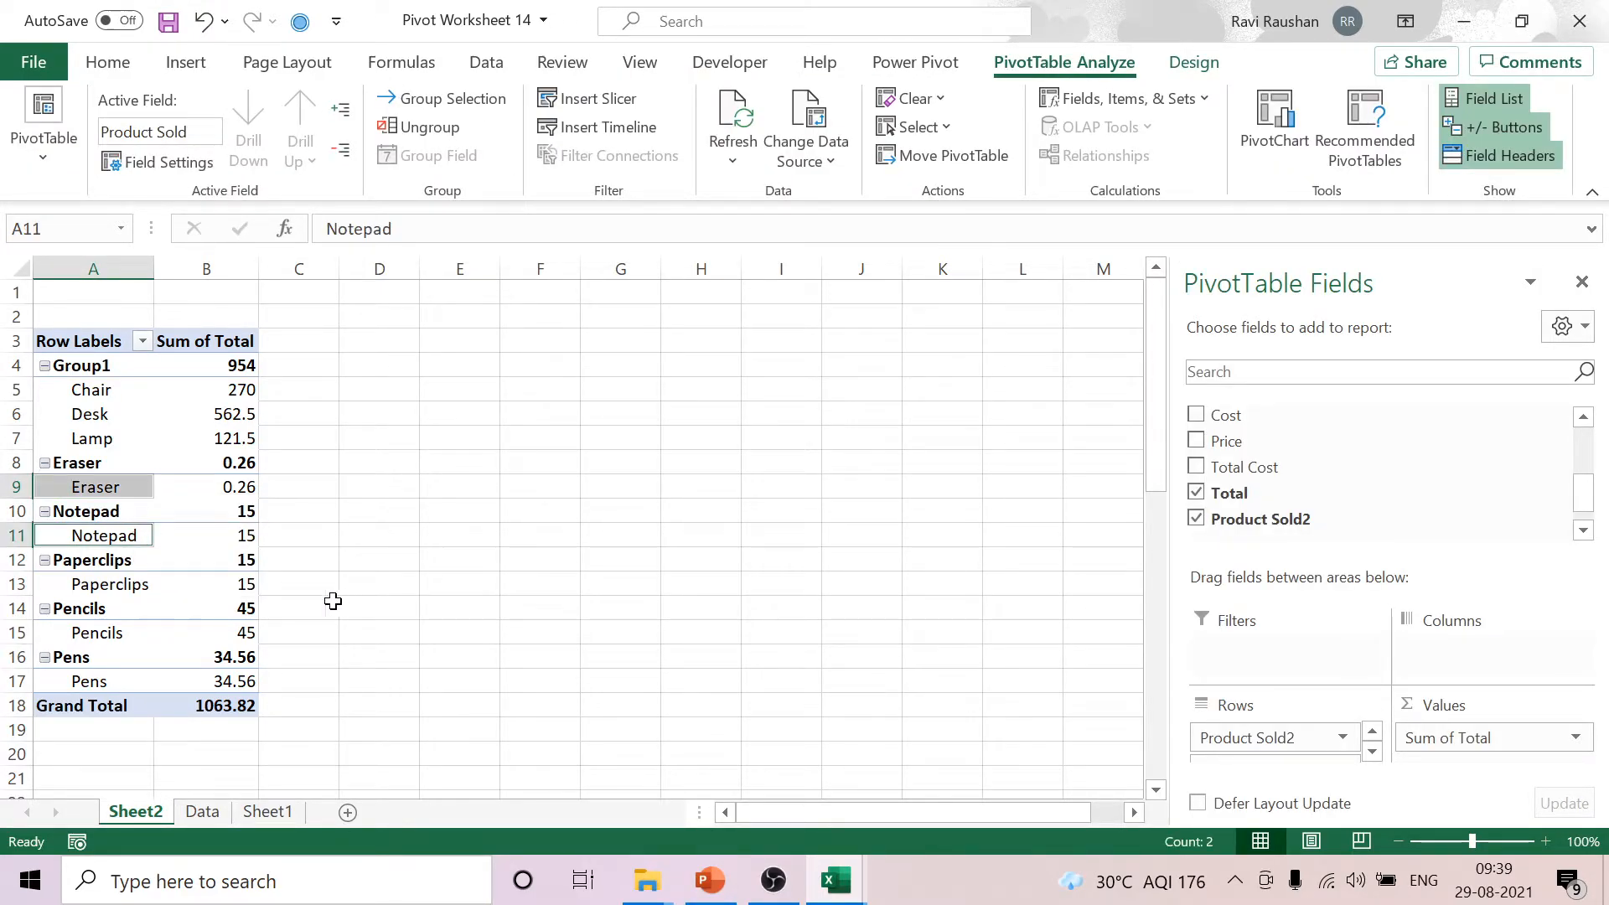
ctrl+click(159, 585)
ctrl+click(139, 637)
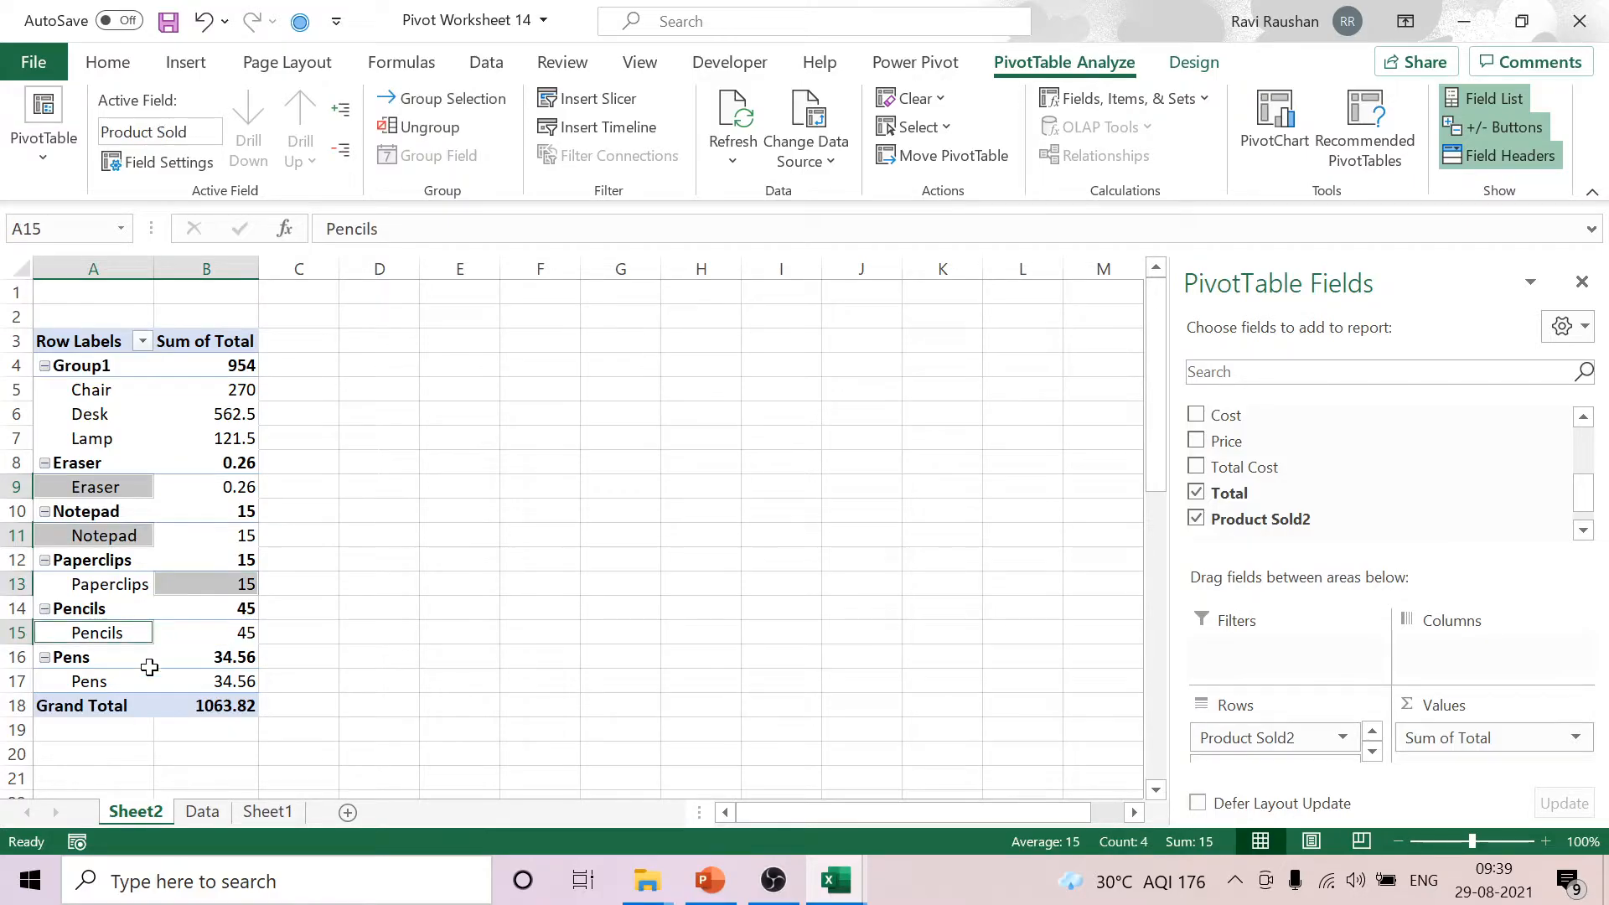
ctrl+click(126, 681)
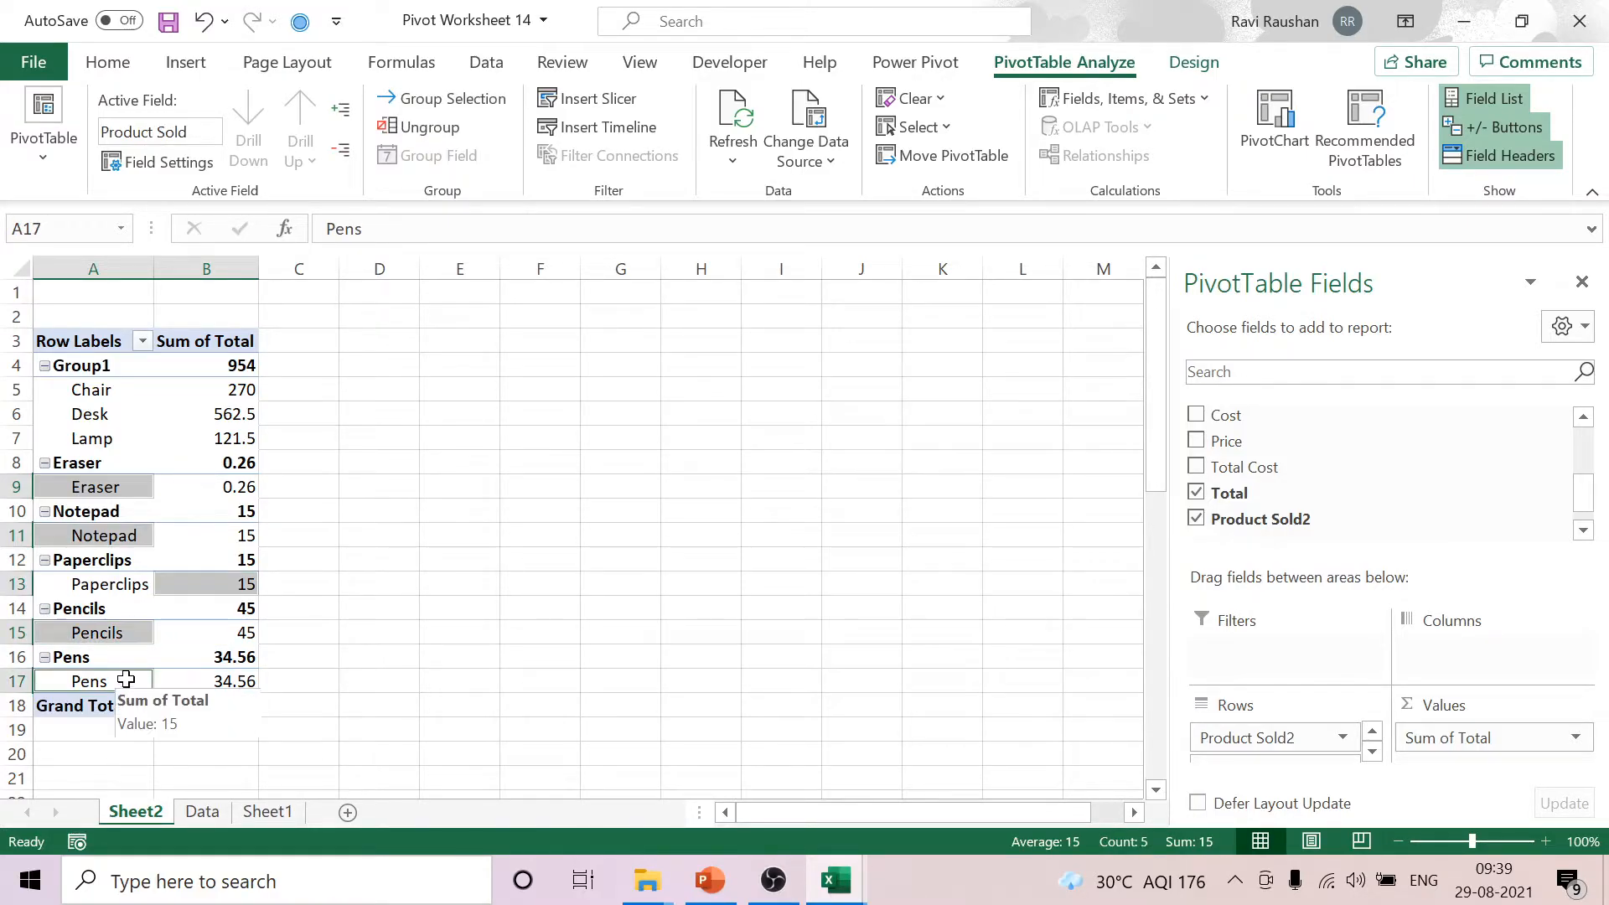
right_click(120, 487)
click(187, 603)
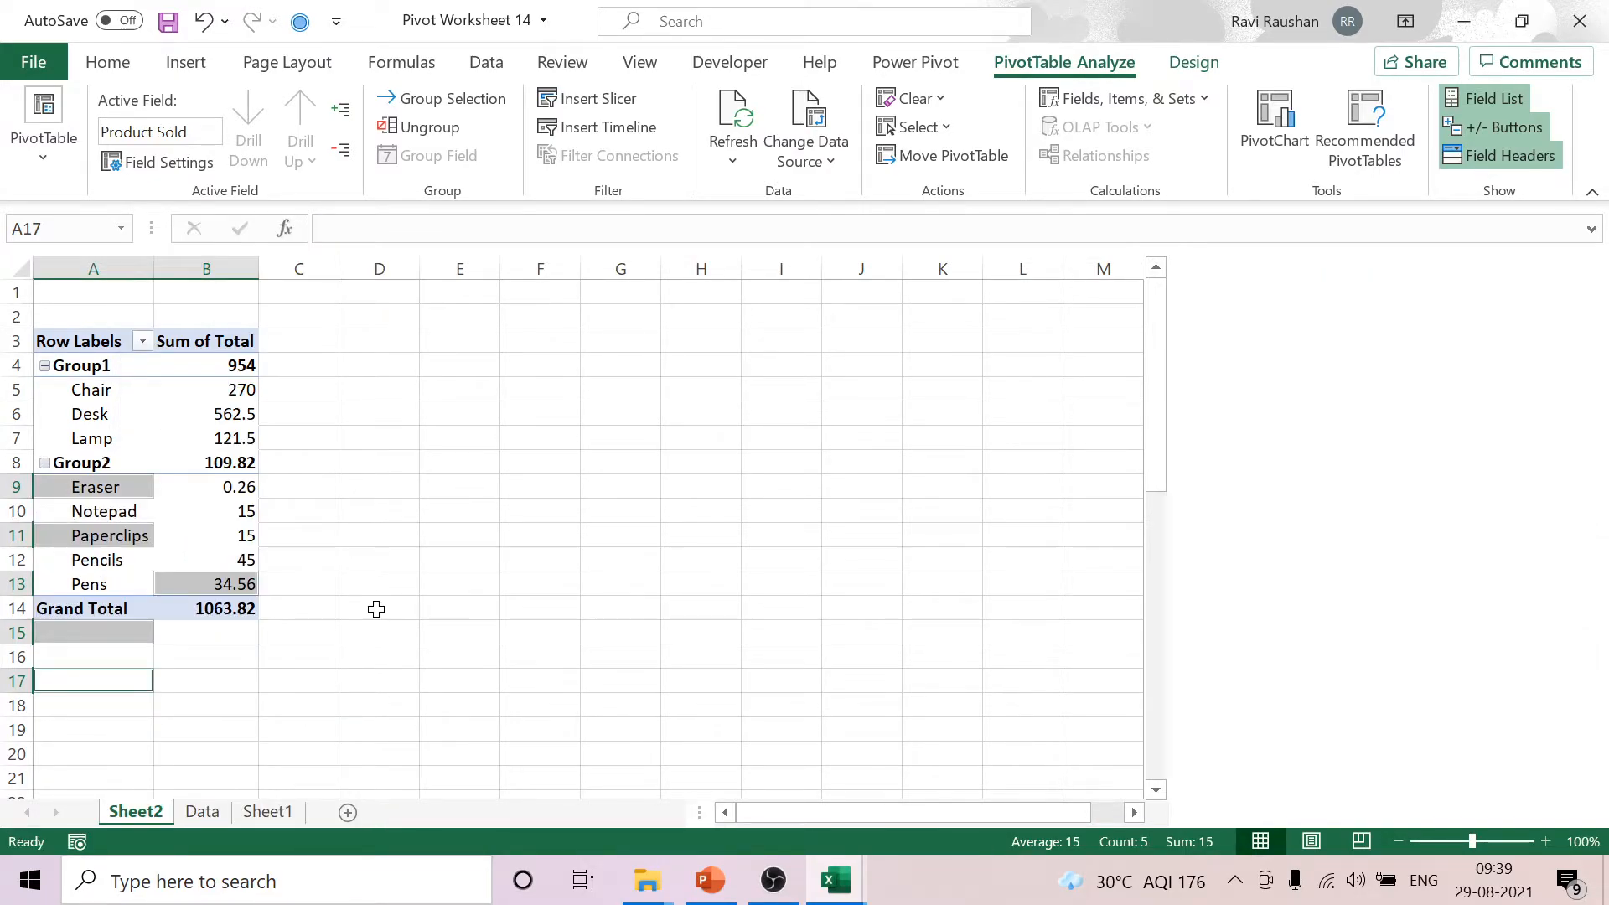
click(428, 557)
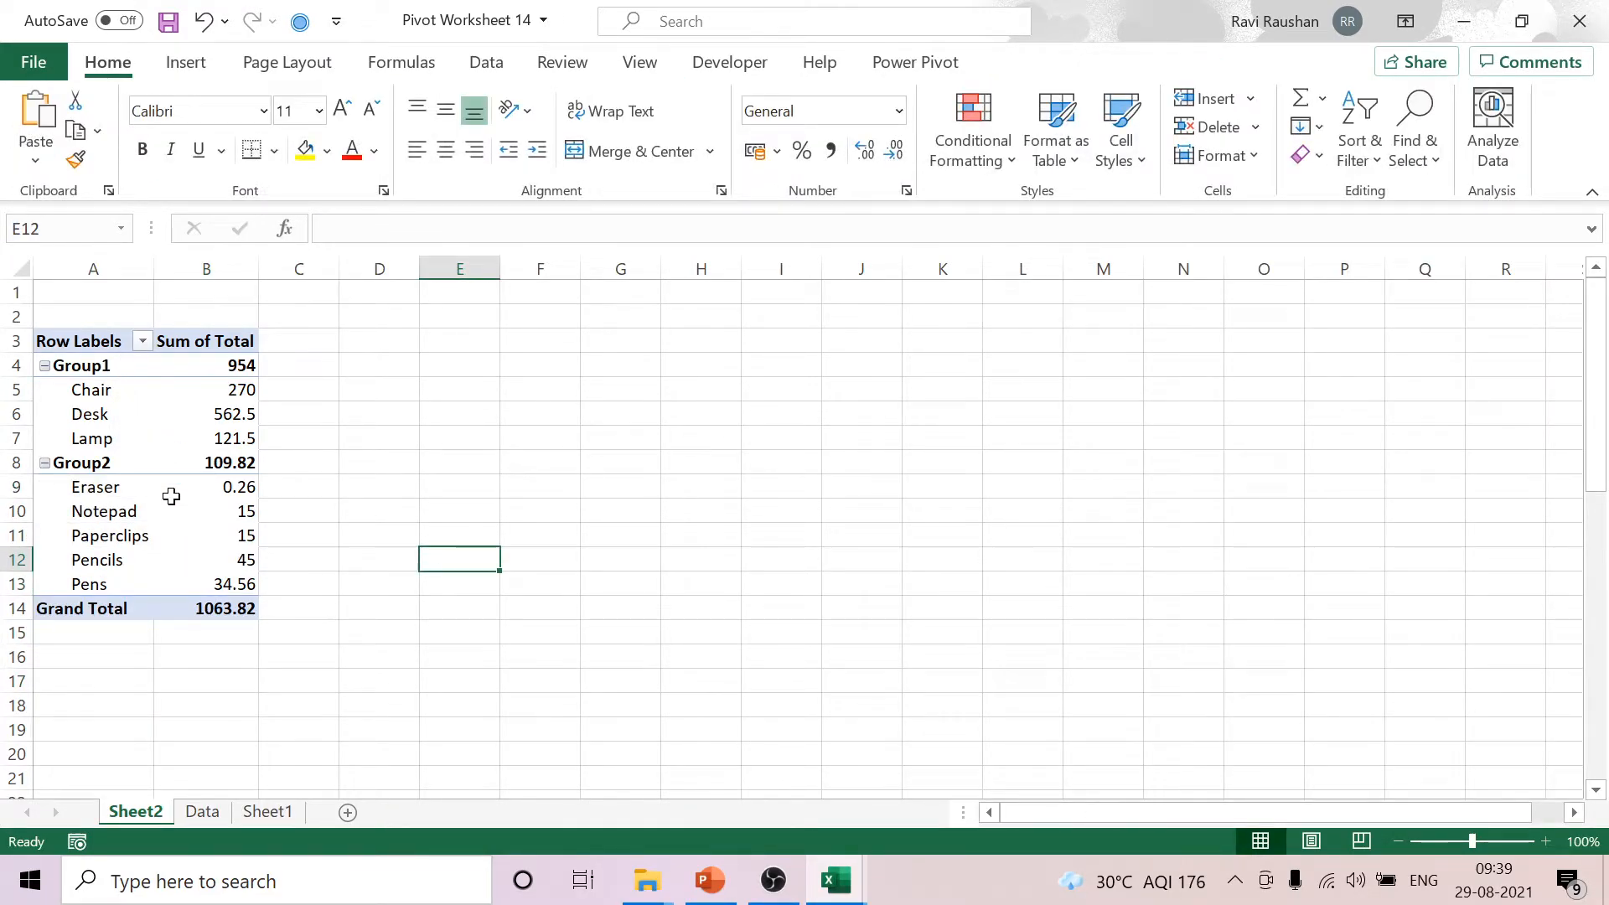
Rename the Group1 row label, which holds Chair, Desk and Lamp, as Furniture.
click(100, 366)
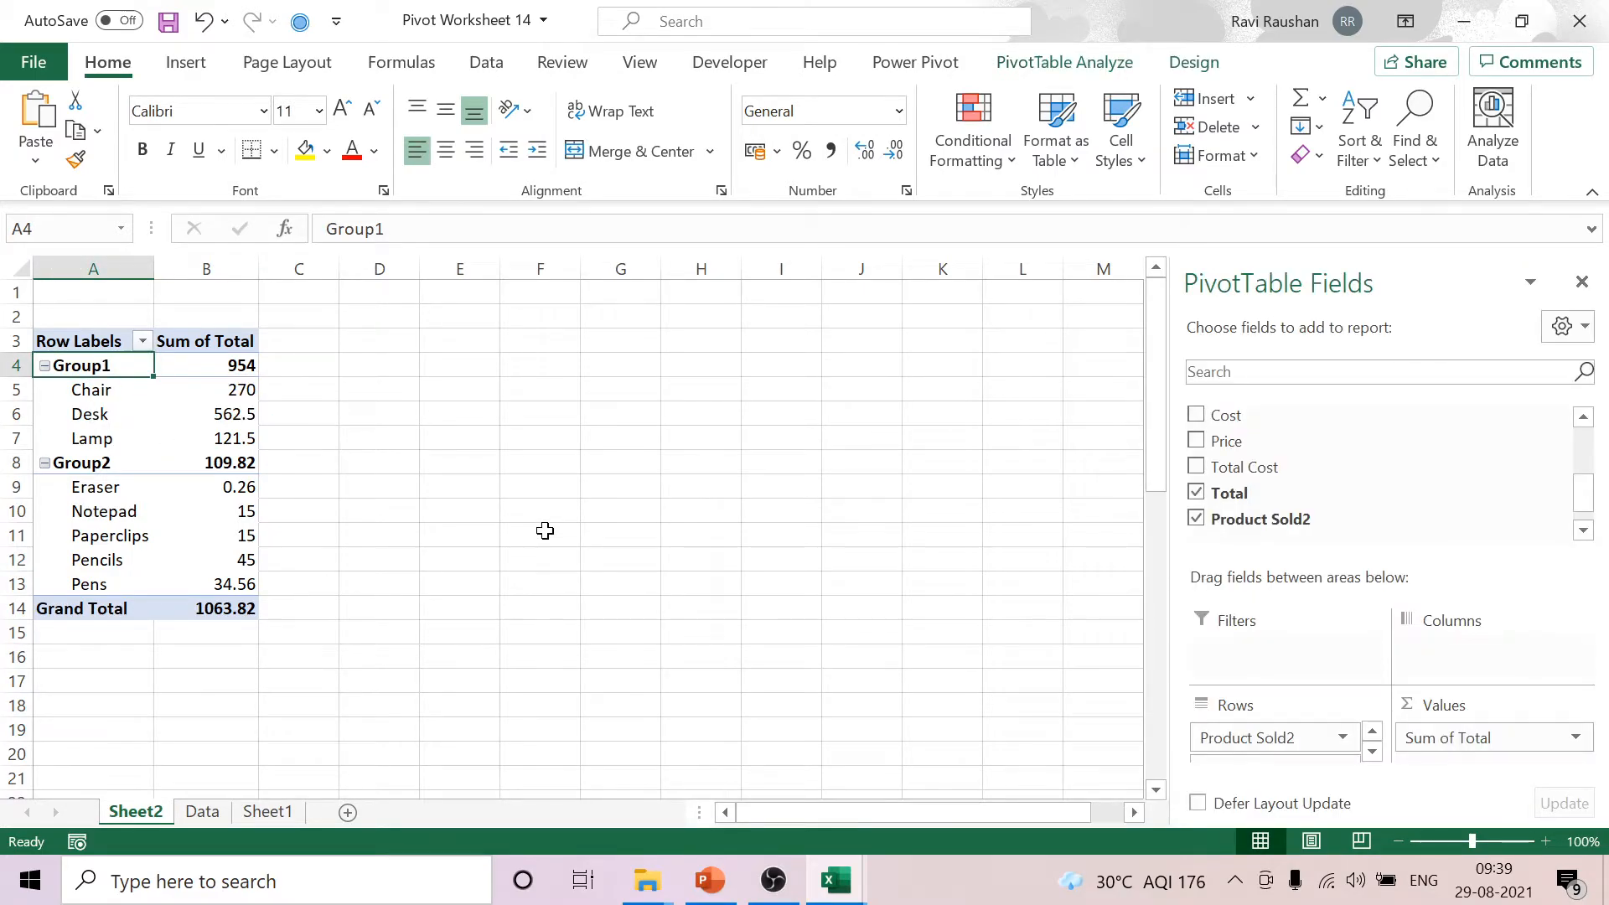
click(453, 240)
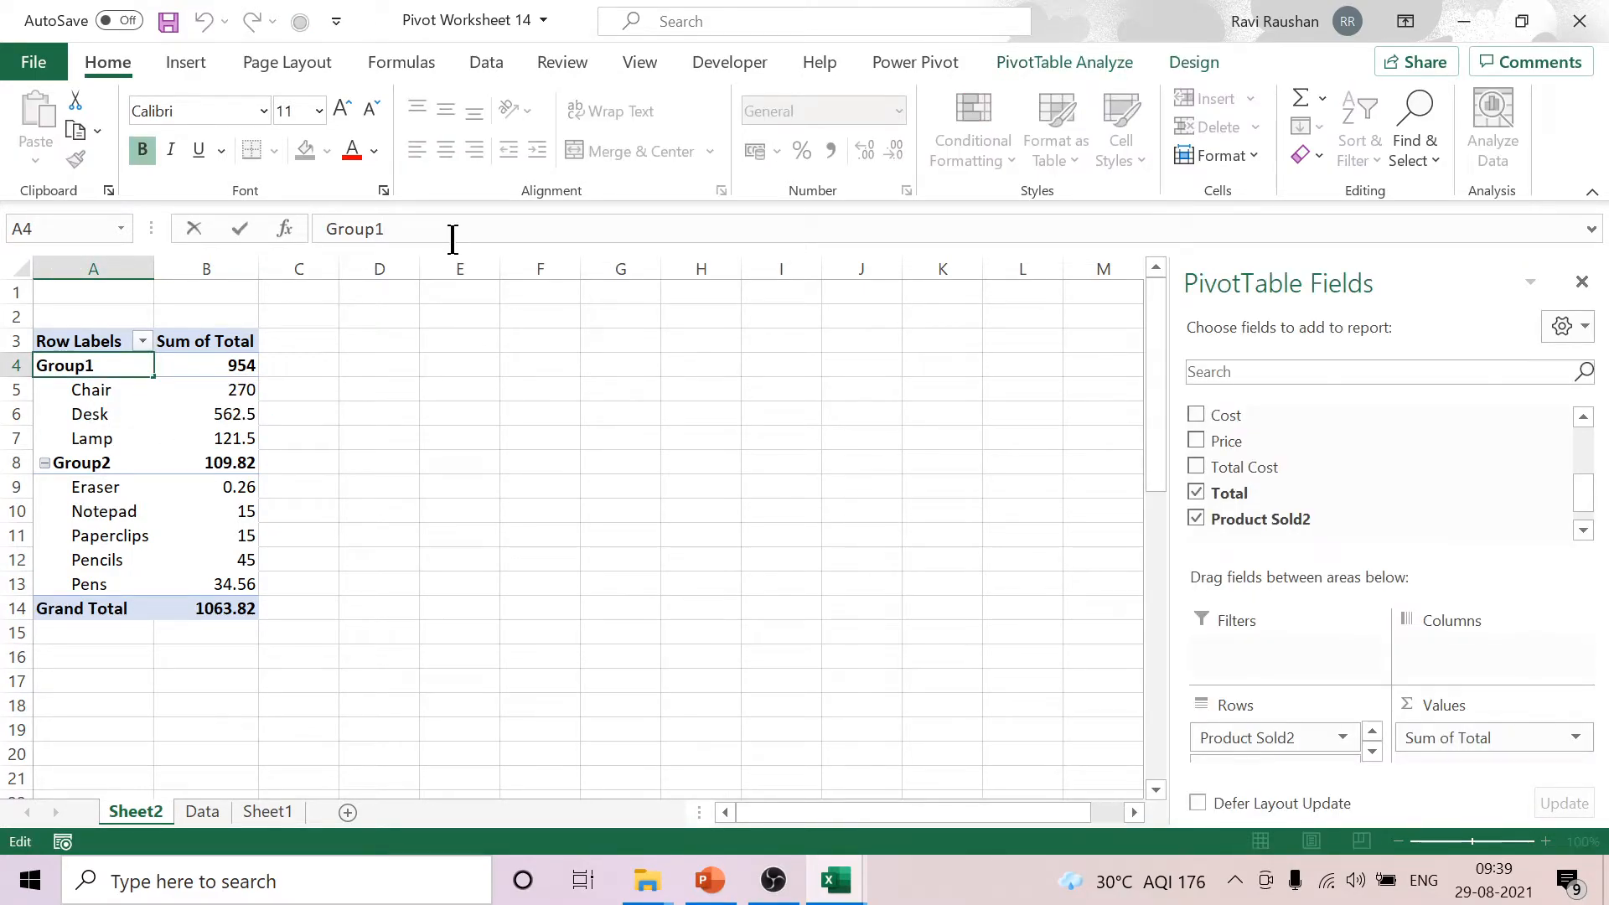
key(BackSpace)
key(BackSpace)
key(BackSpace)
key(BackSpace)
key(BackSpace)
key(BackSpace)
text(Furniture)
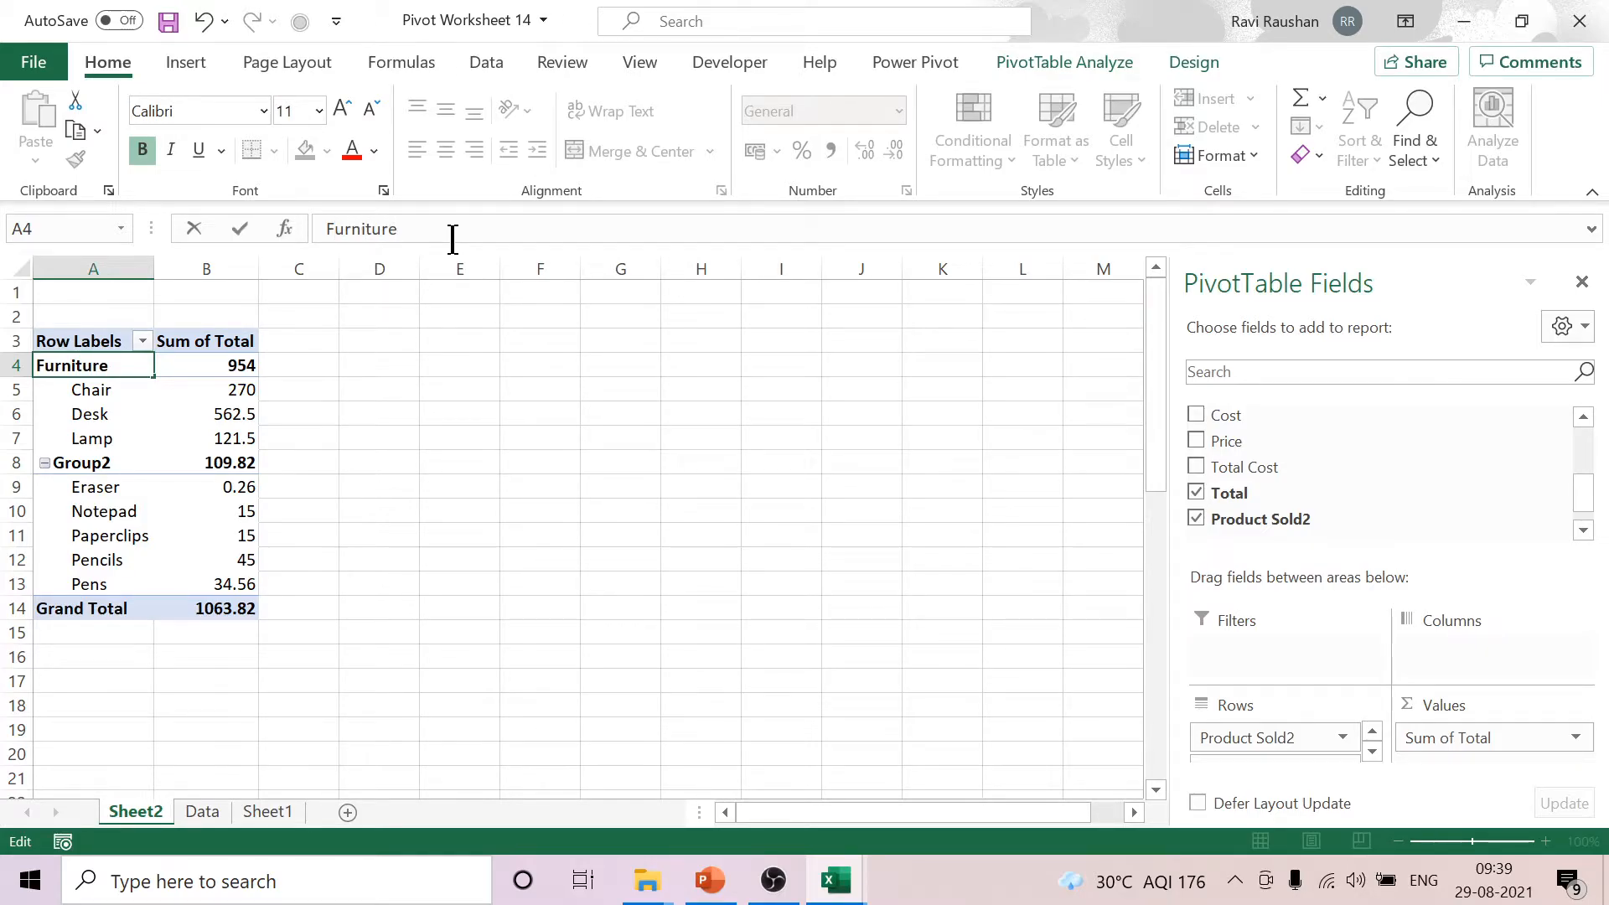
Rename the Group2 row label, which holds the stationery items, as Accessories.
click(89, 464)
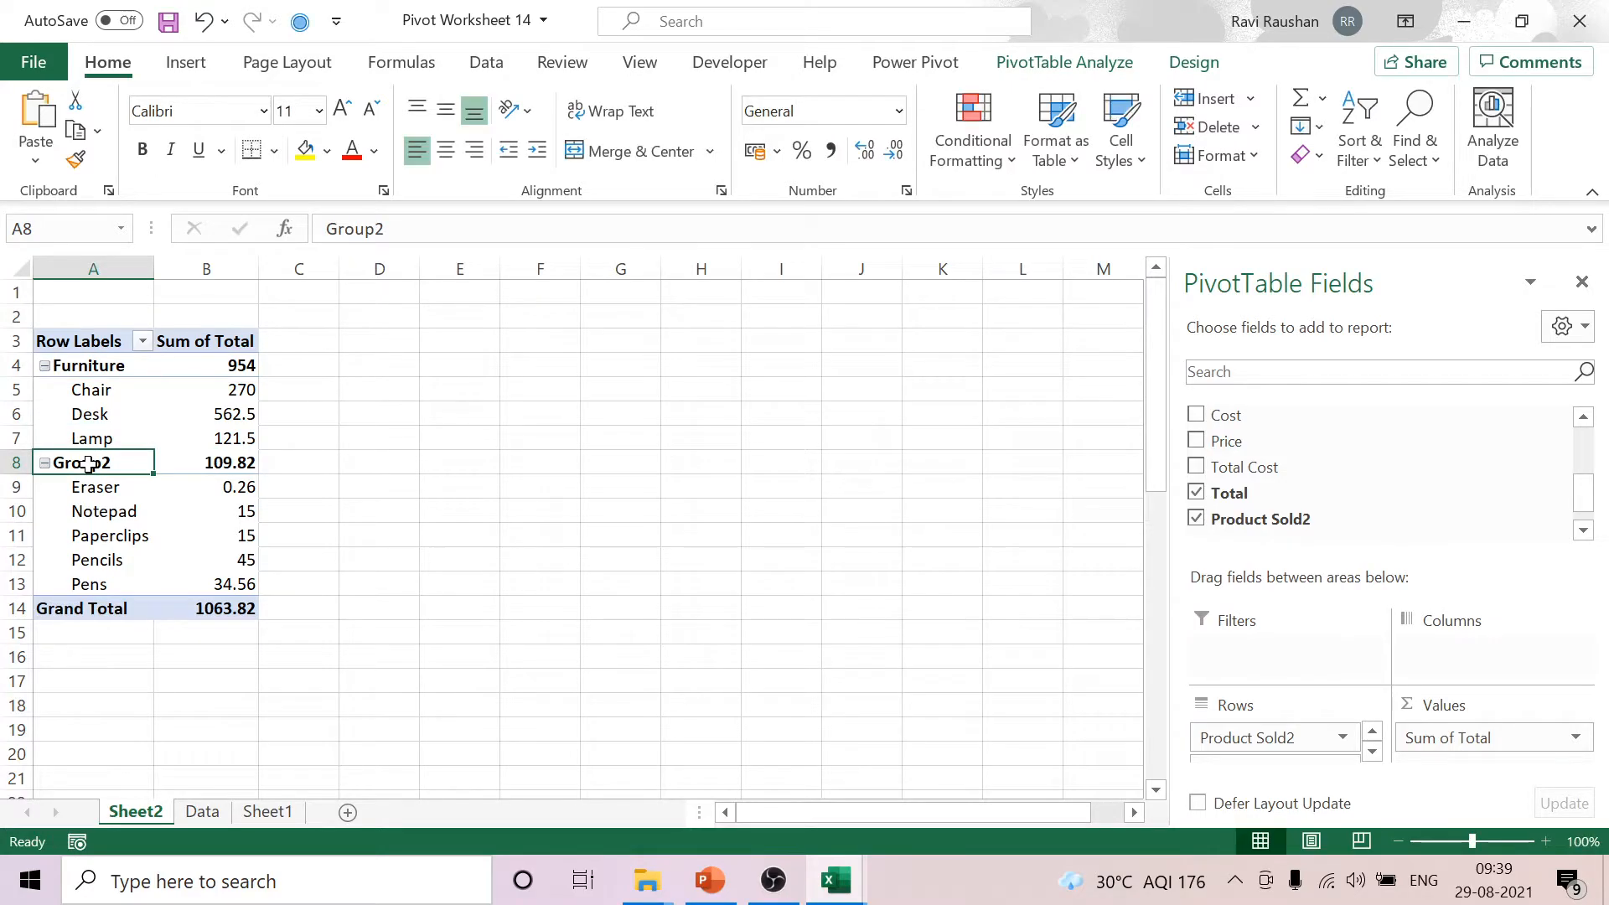
click(402, 228)
key(BackSpace)
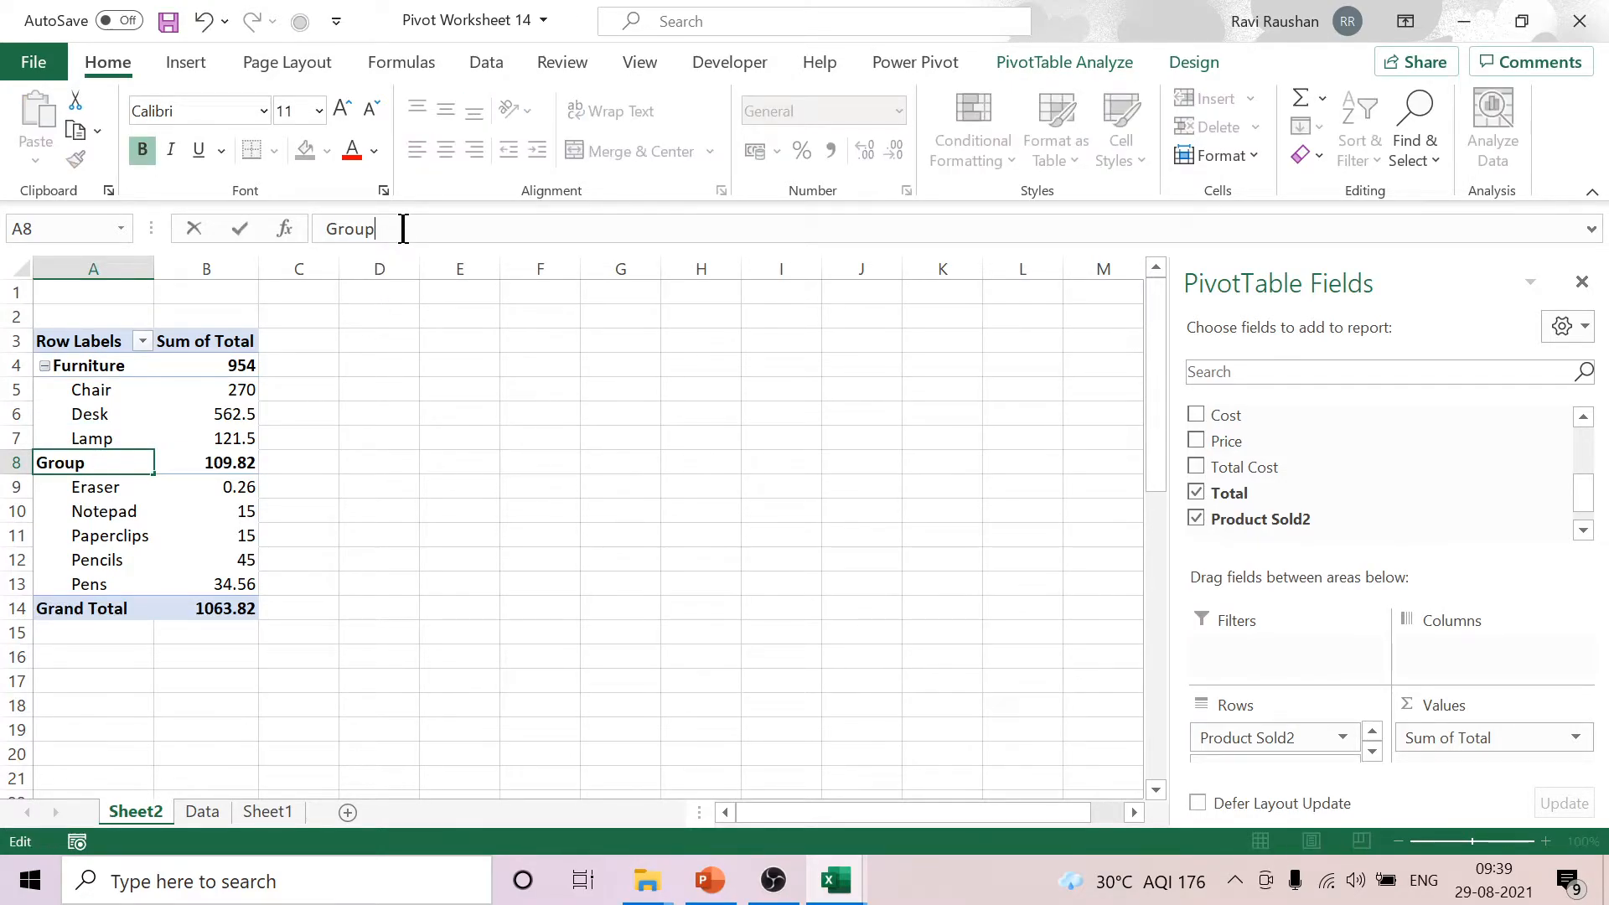
key(BackSpace)
key(BackSpace)
key(BackSpace)
key(BackSpace)
key(BackSpace)
text(Access)
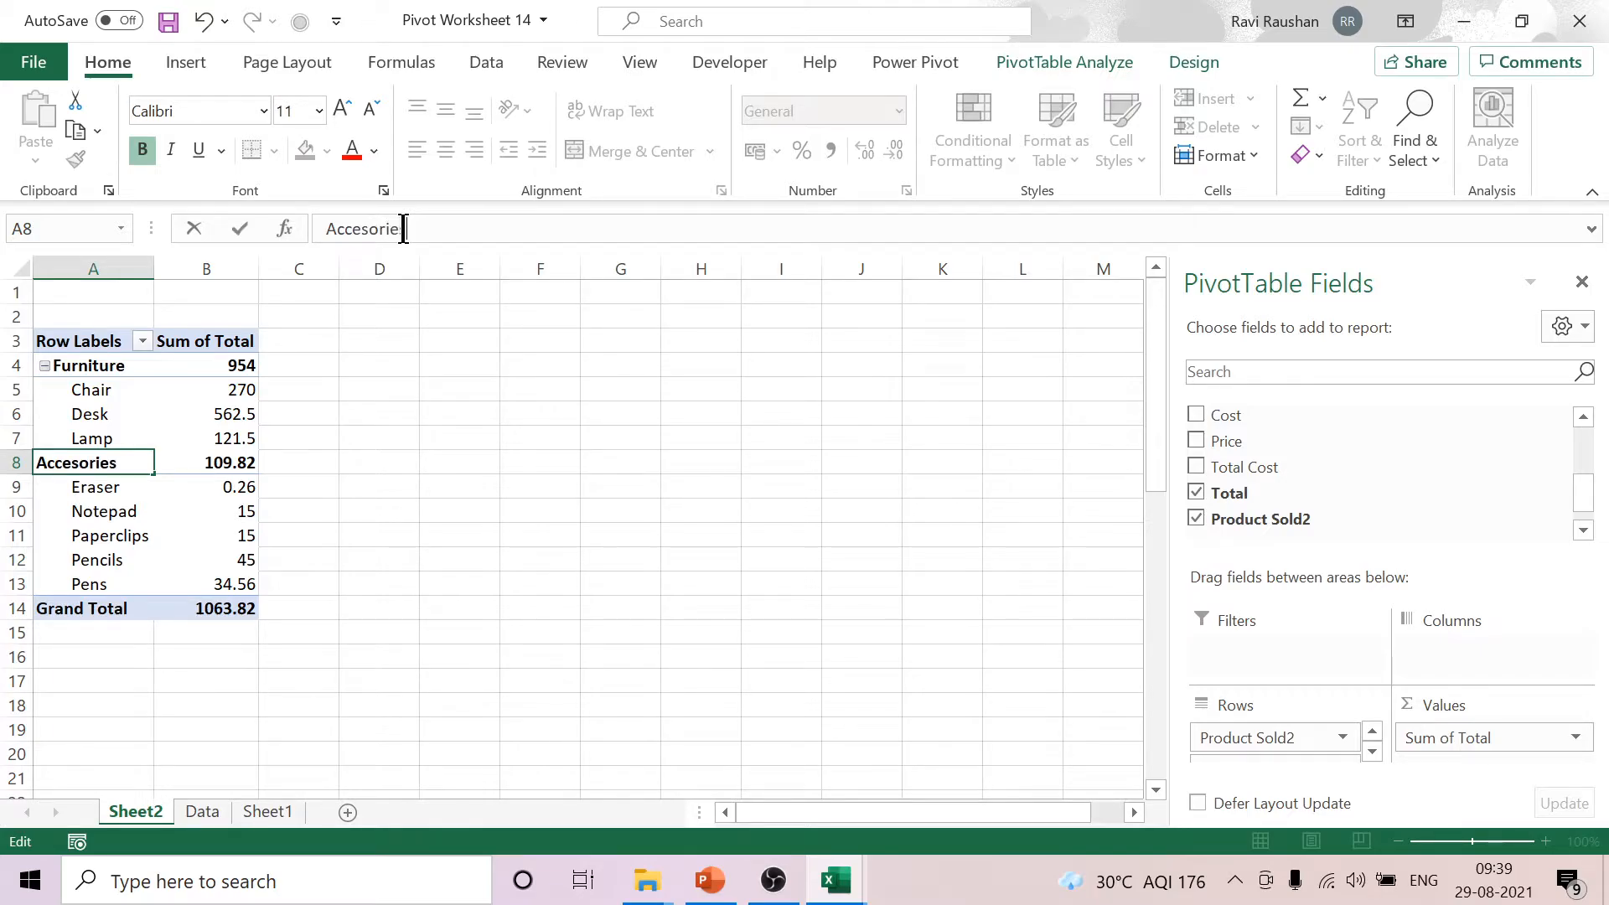
text(ories)
click(646, 460)
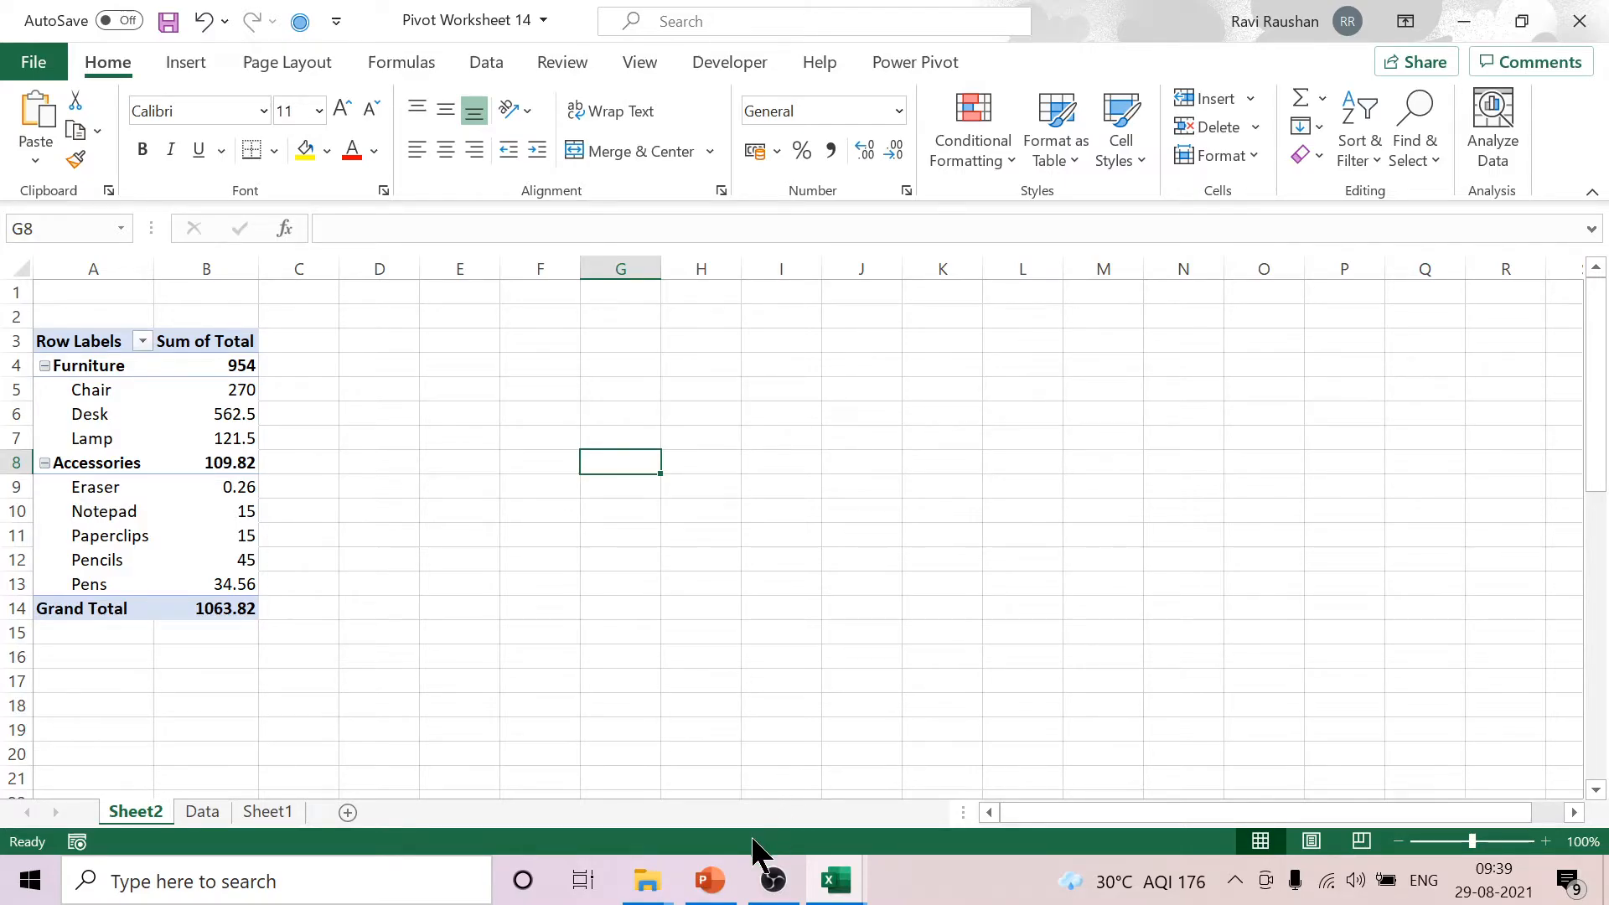
Switch to the PowerPoint lecture and advance to the Show Report Filter Pages slide.
click(710, 880)
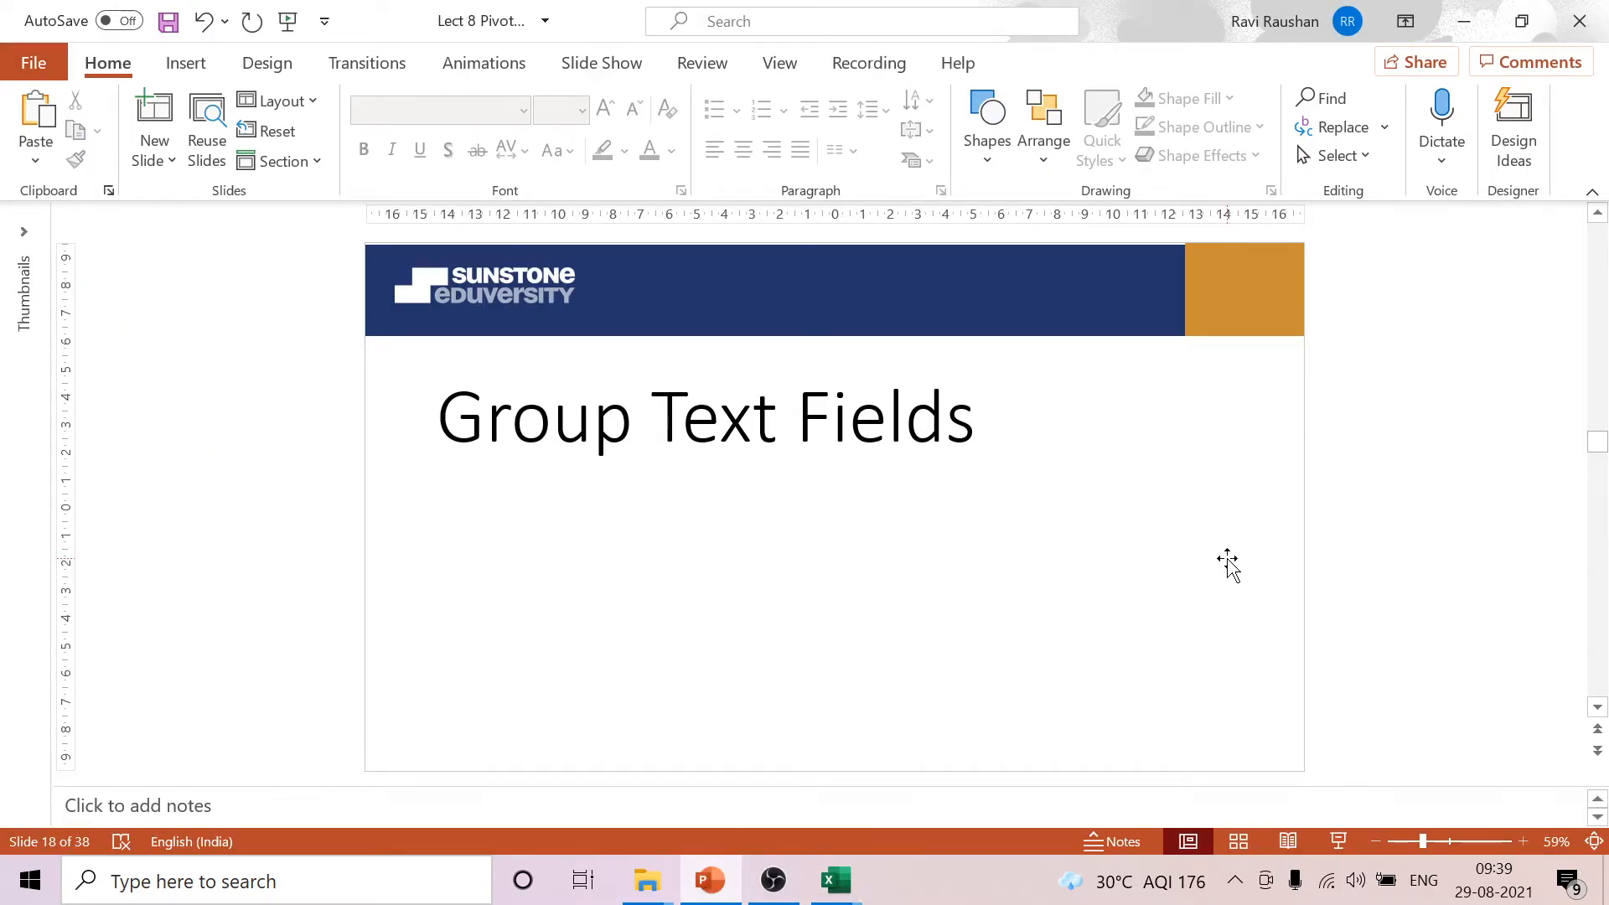
scroll(1227, 564, down, 6)
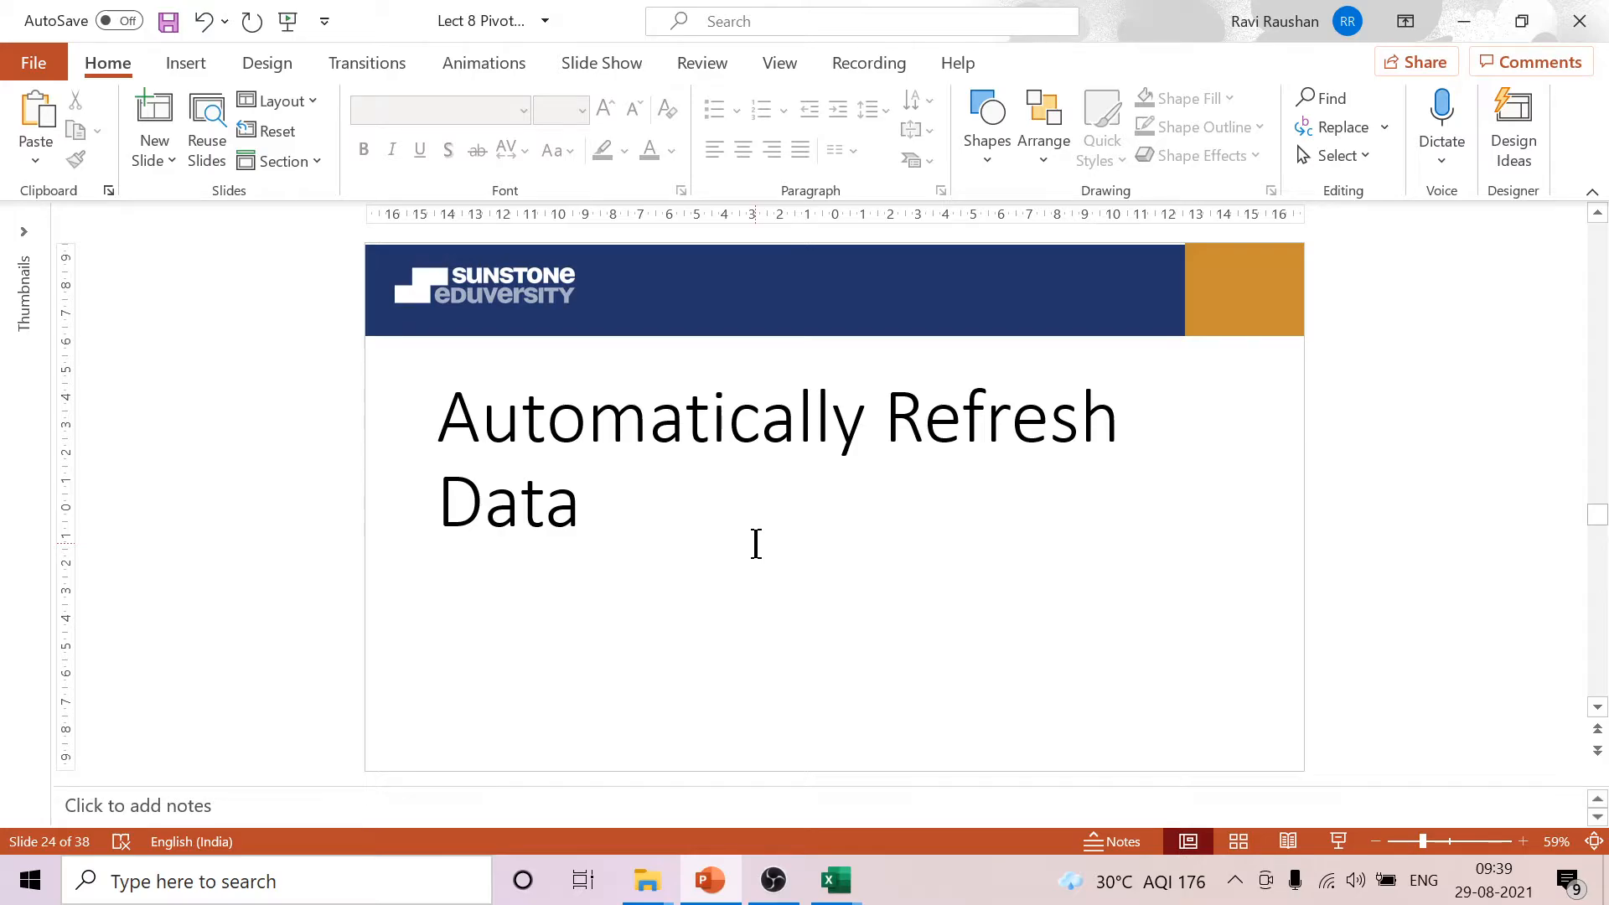
scroll(756, 544, down, 2)
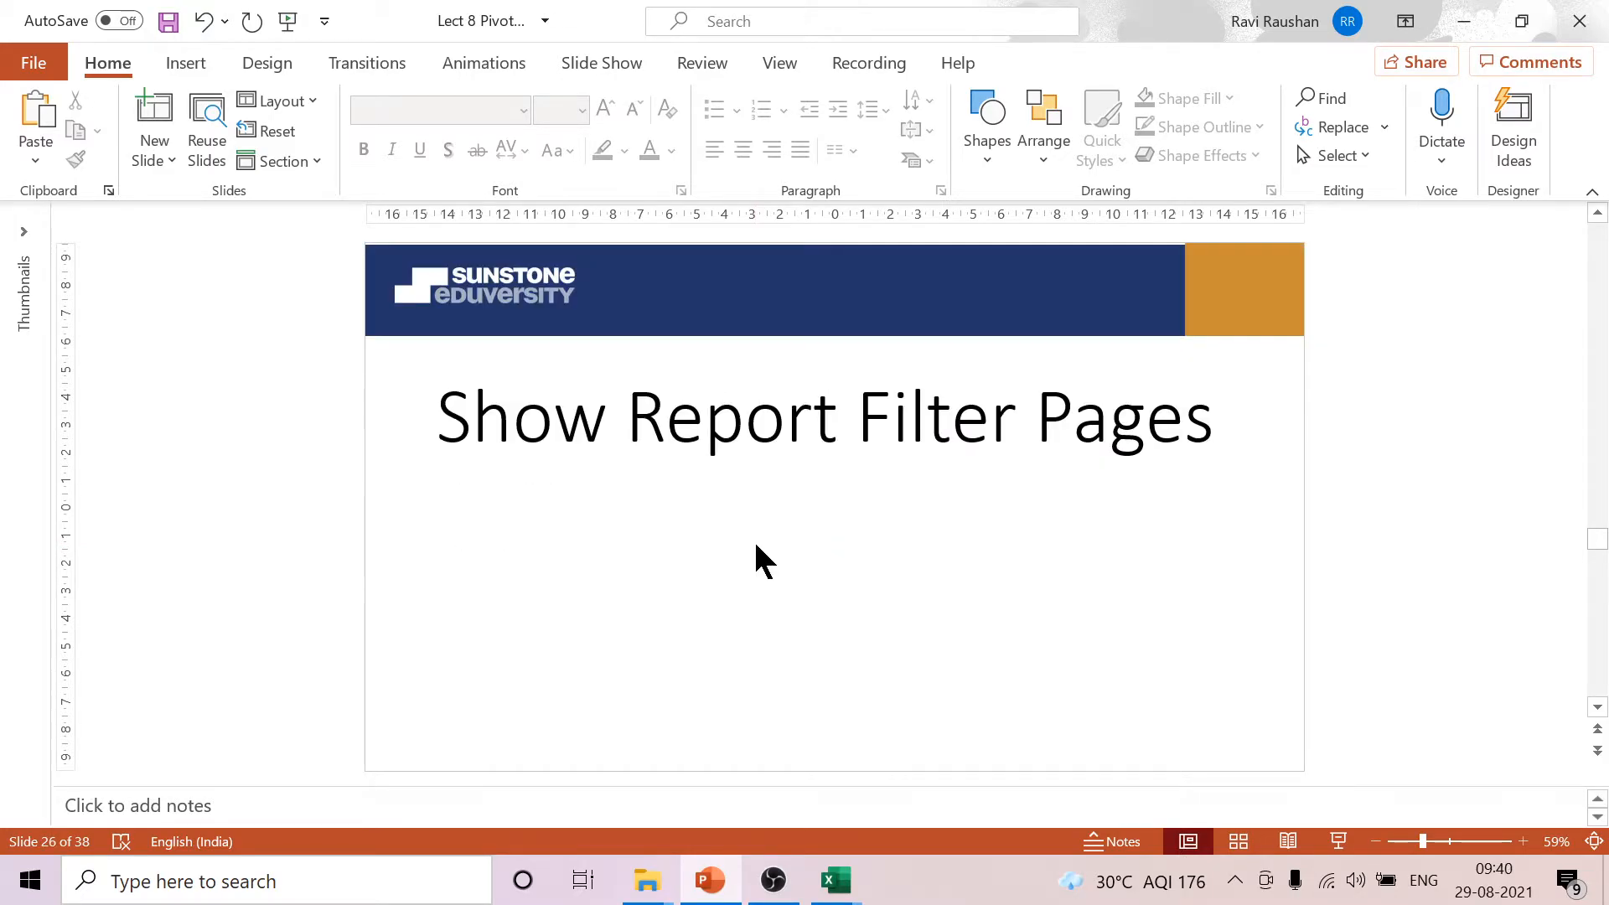
Switch back to the Excel workbook and replace the Product Sold2 row field with Customer Country as a report filter.
click(838, 890)
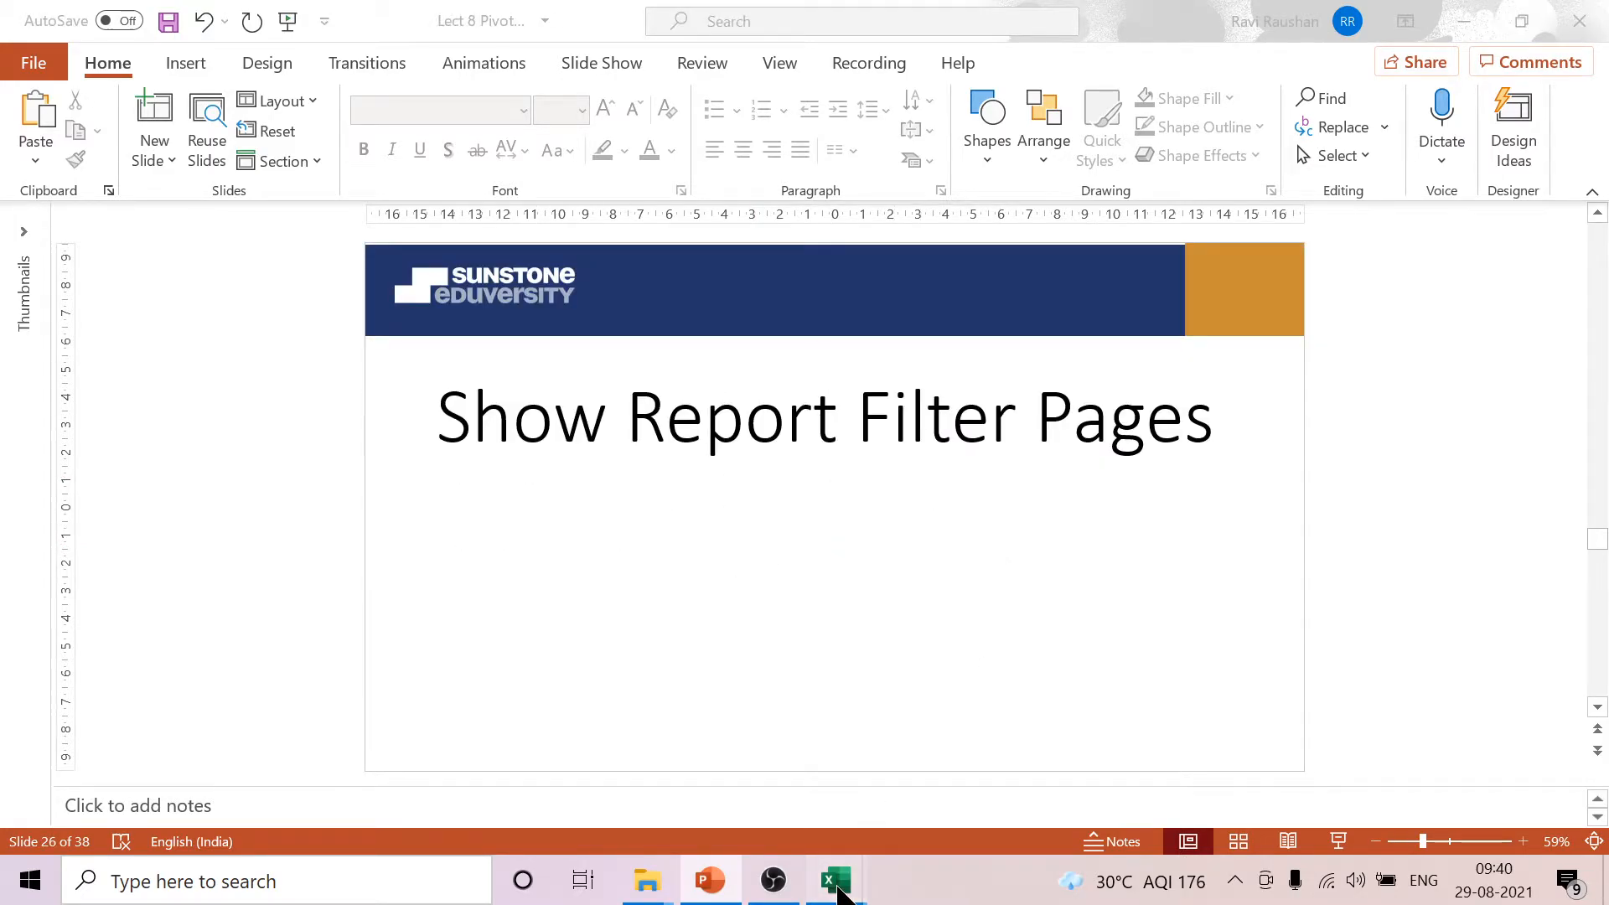
click(950, 776)
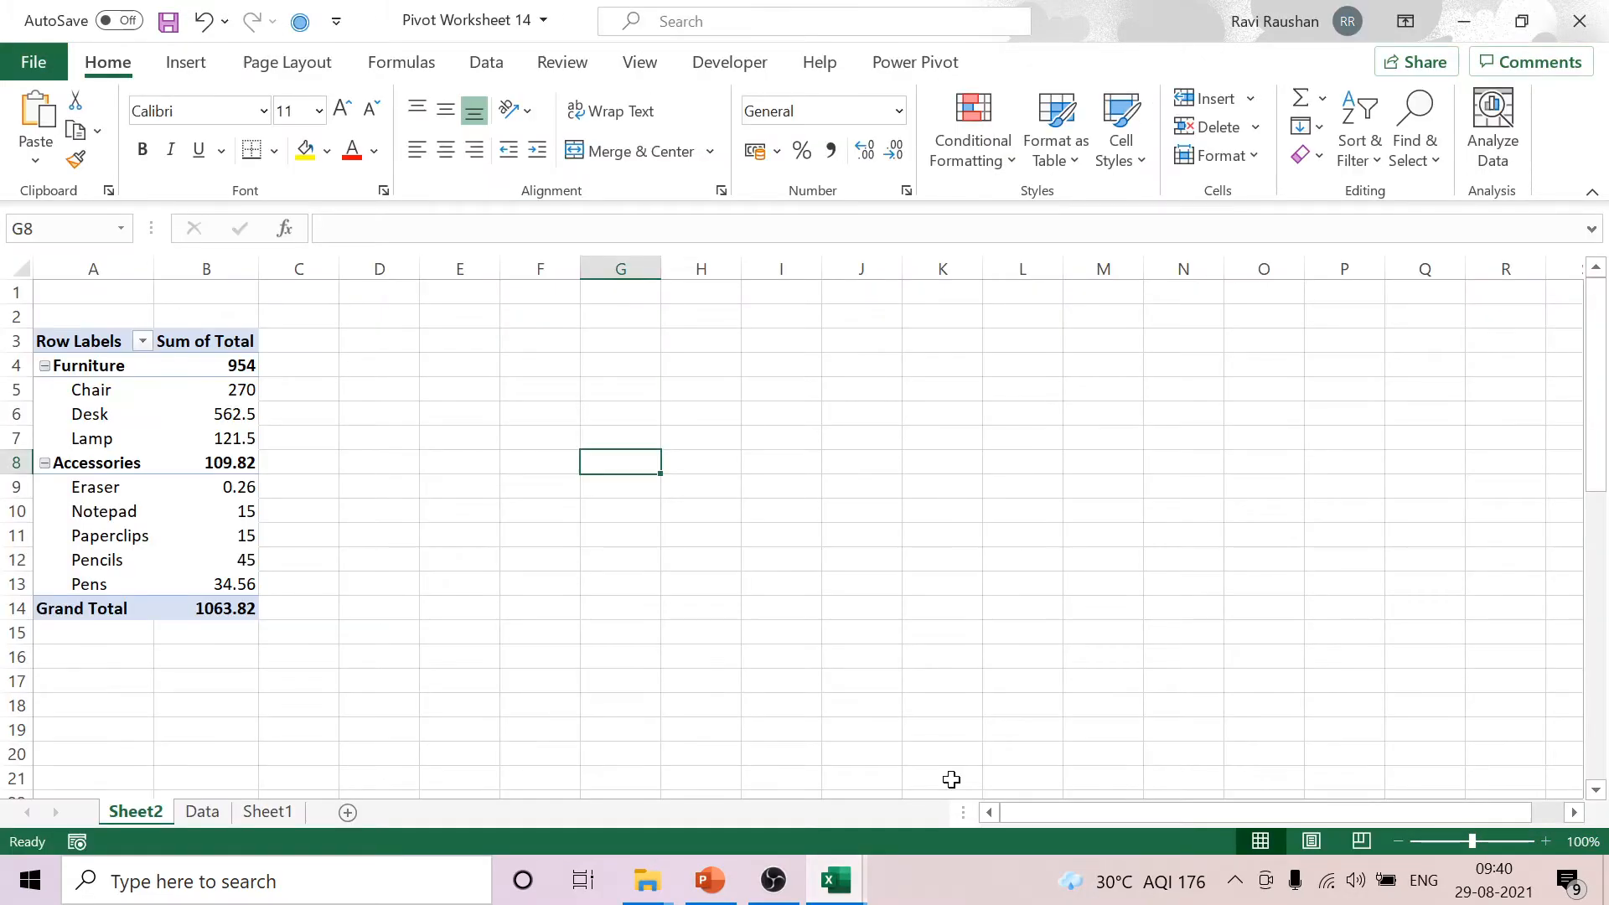
click(180, 366)
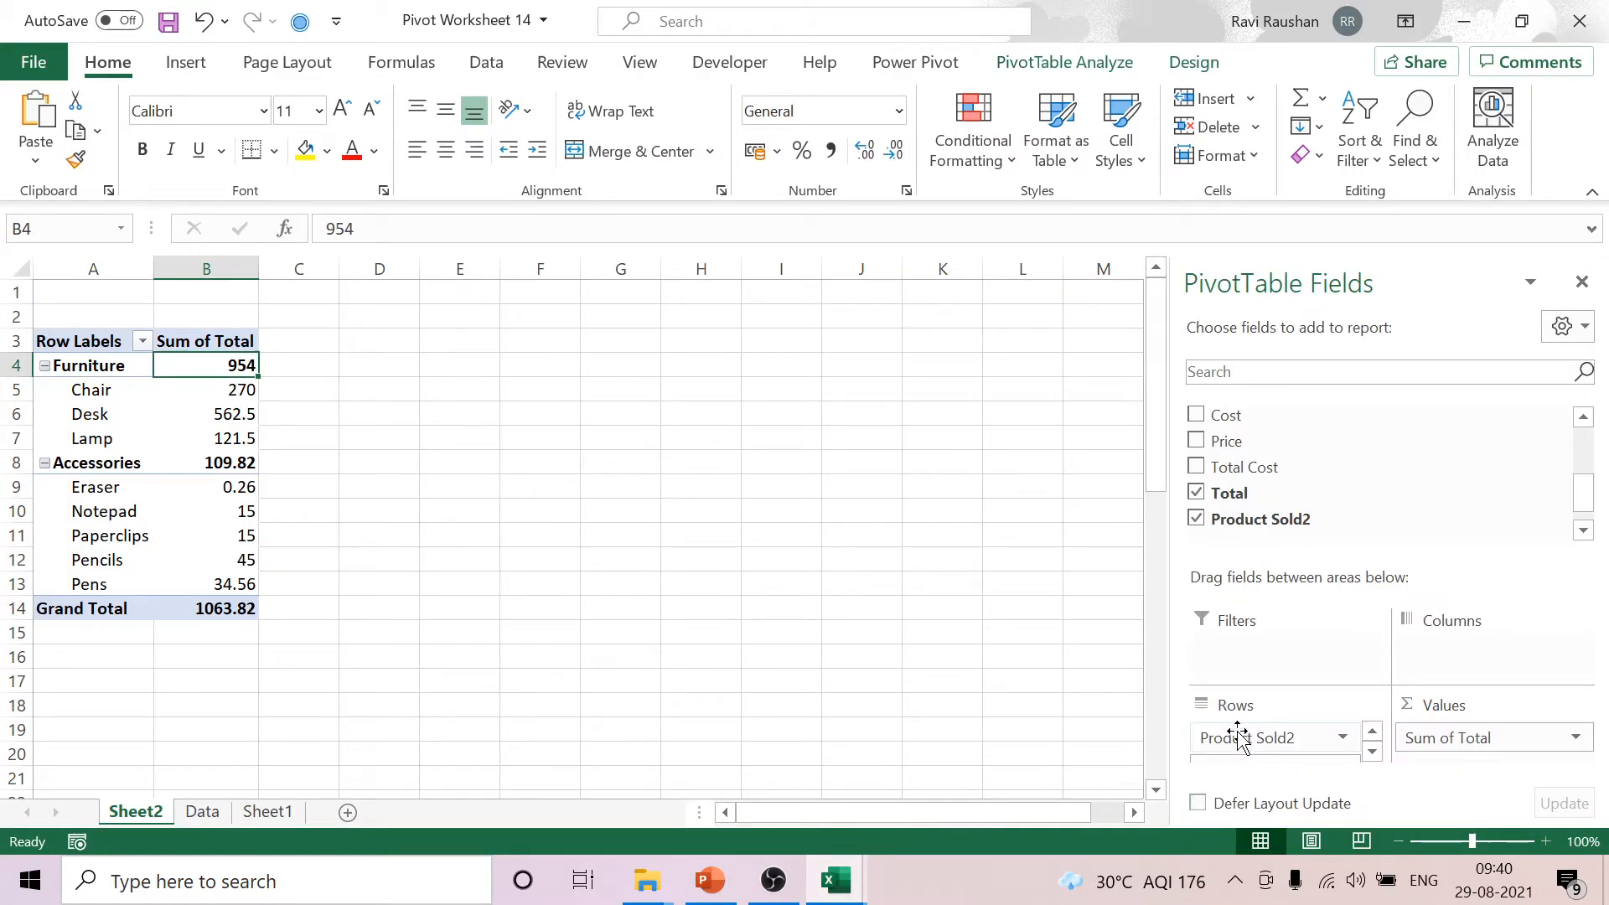
drag(1241, 742, 787, 531)
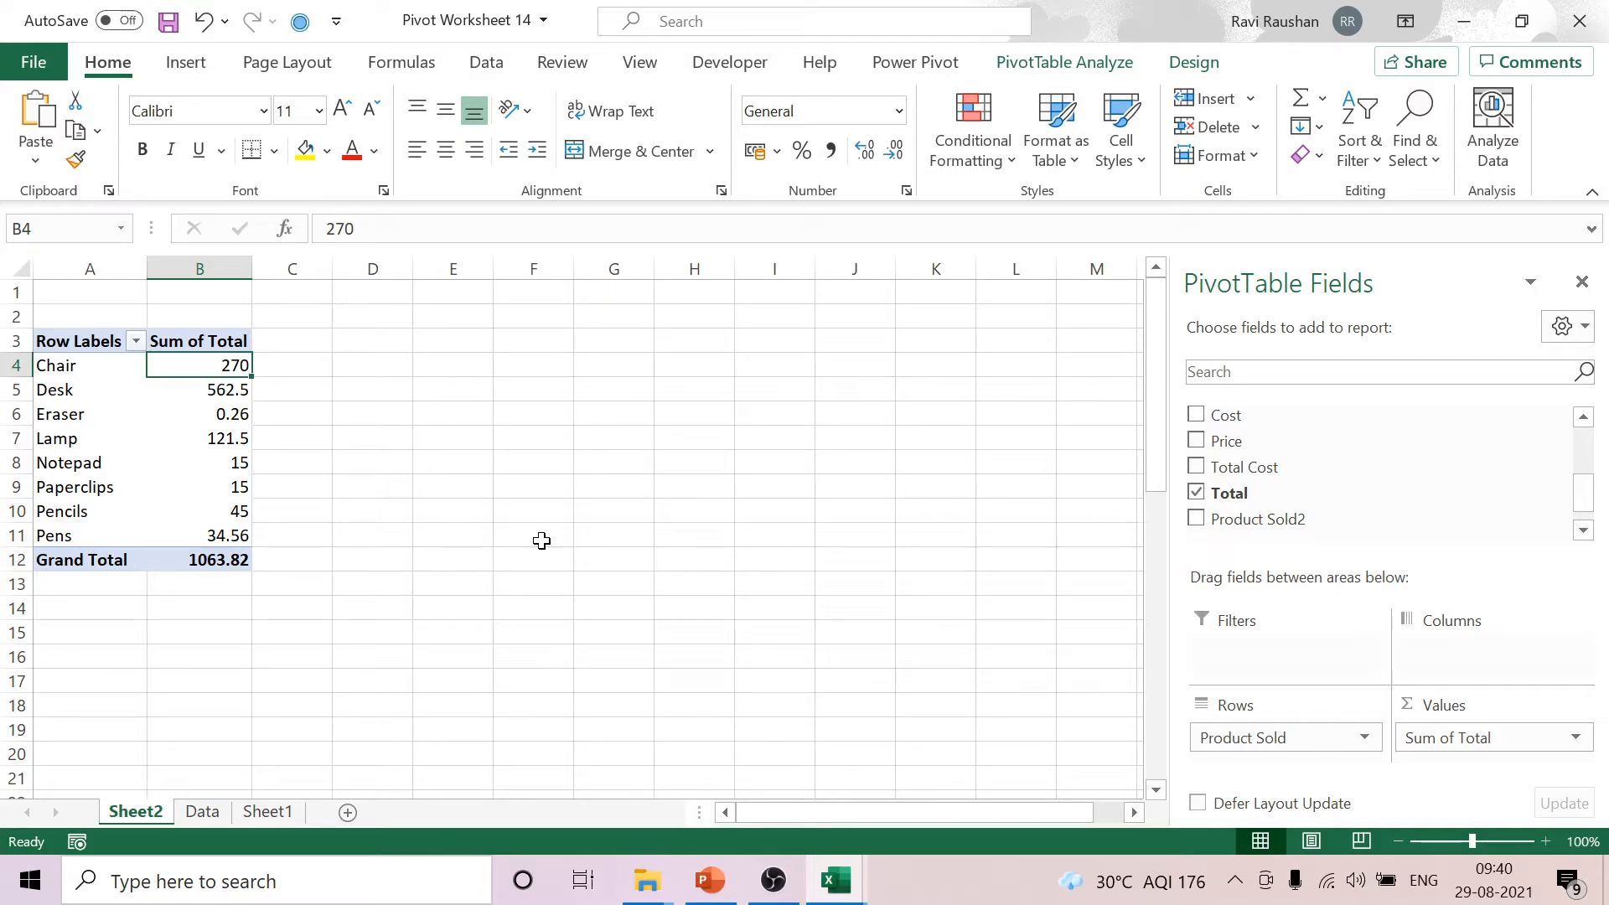
scroll(1366, 475, up, 3)
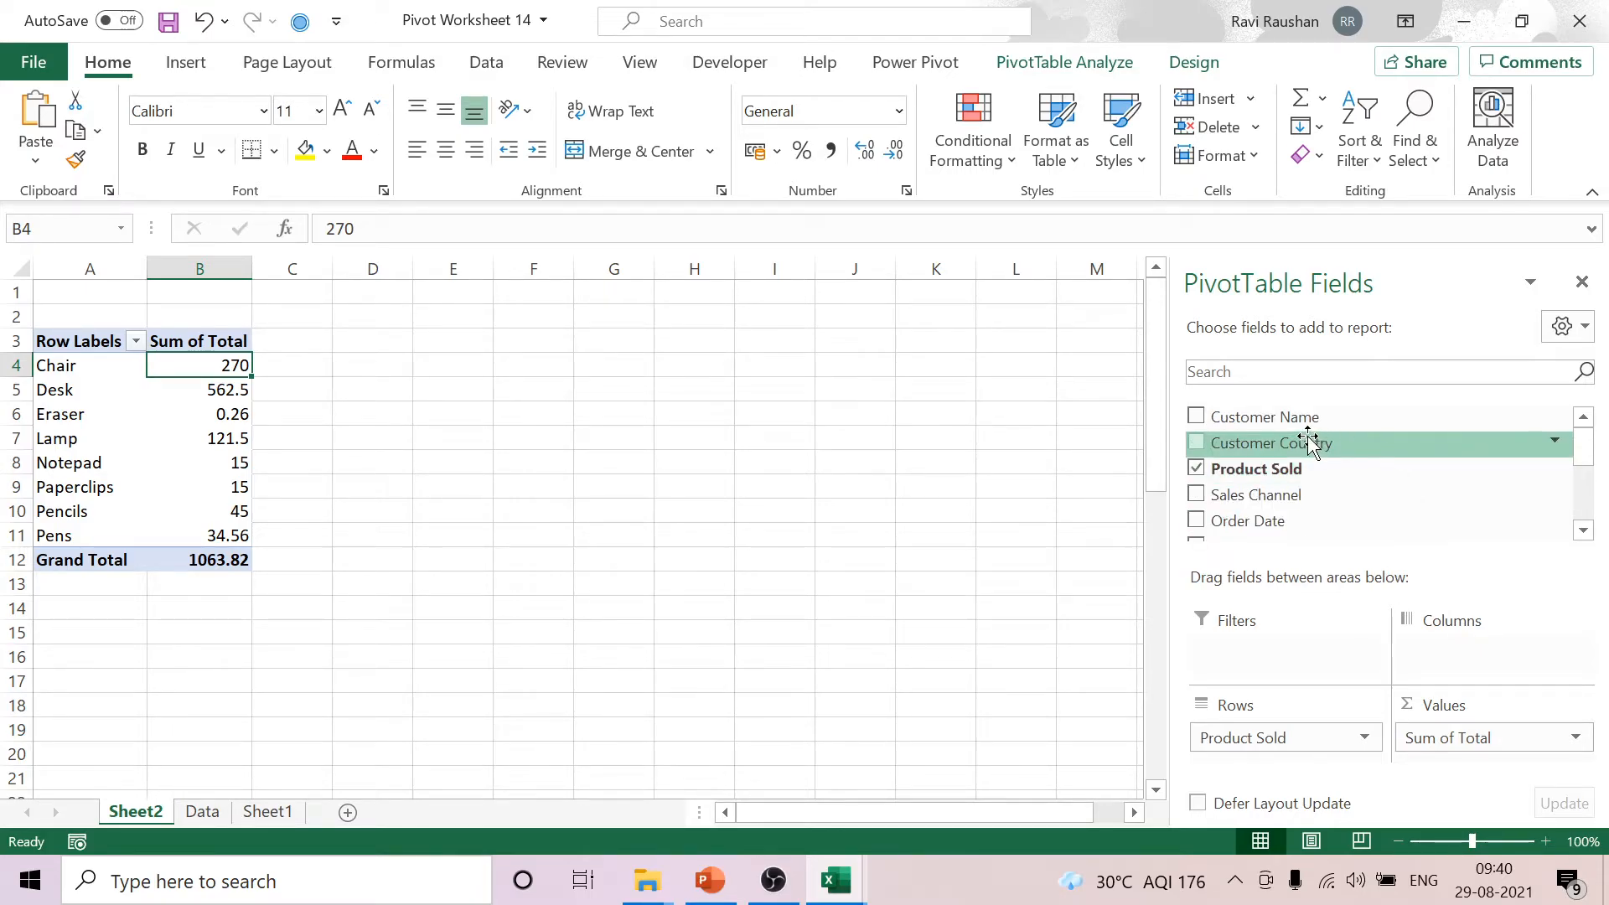
drag(1310, 442, 1245, 654)
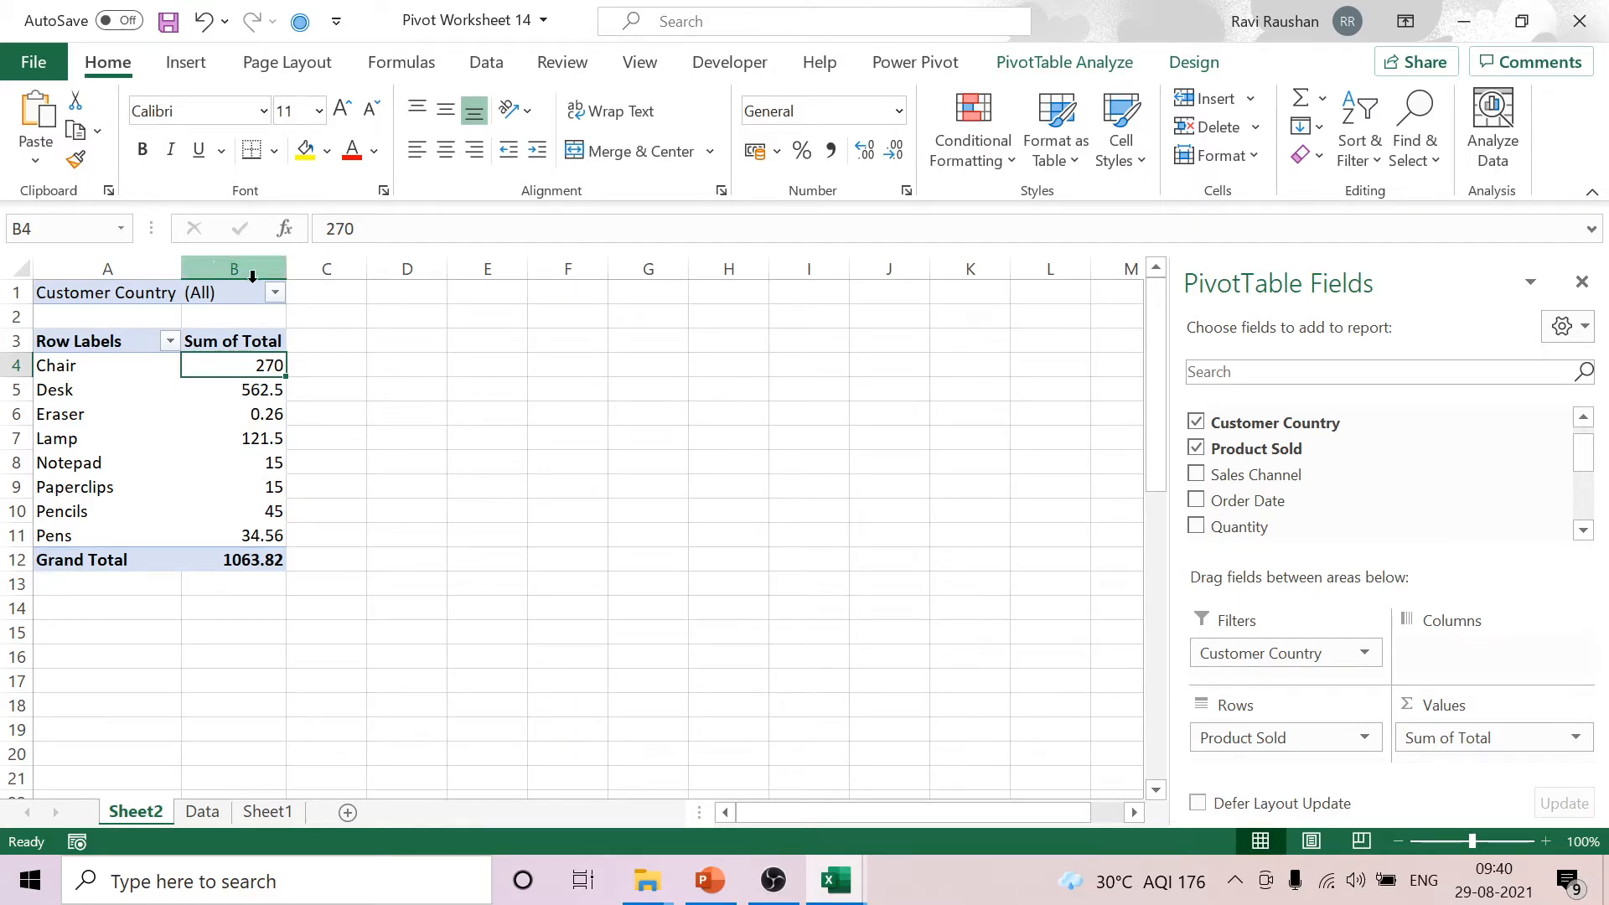
Allow multiple items in the Customer Country report filter and filter the PivotTable to Canada only.
click(275, 293)
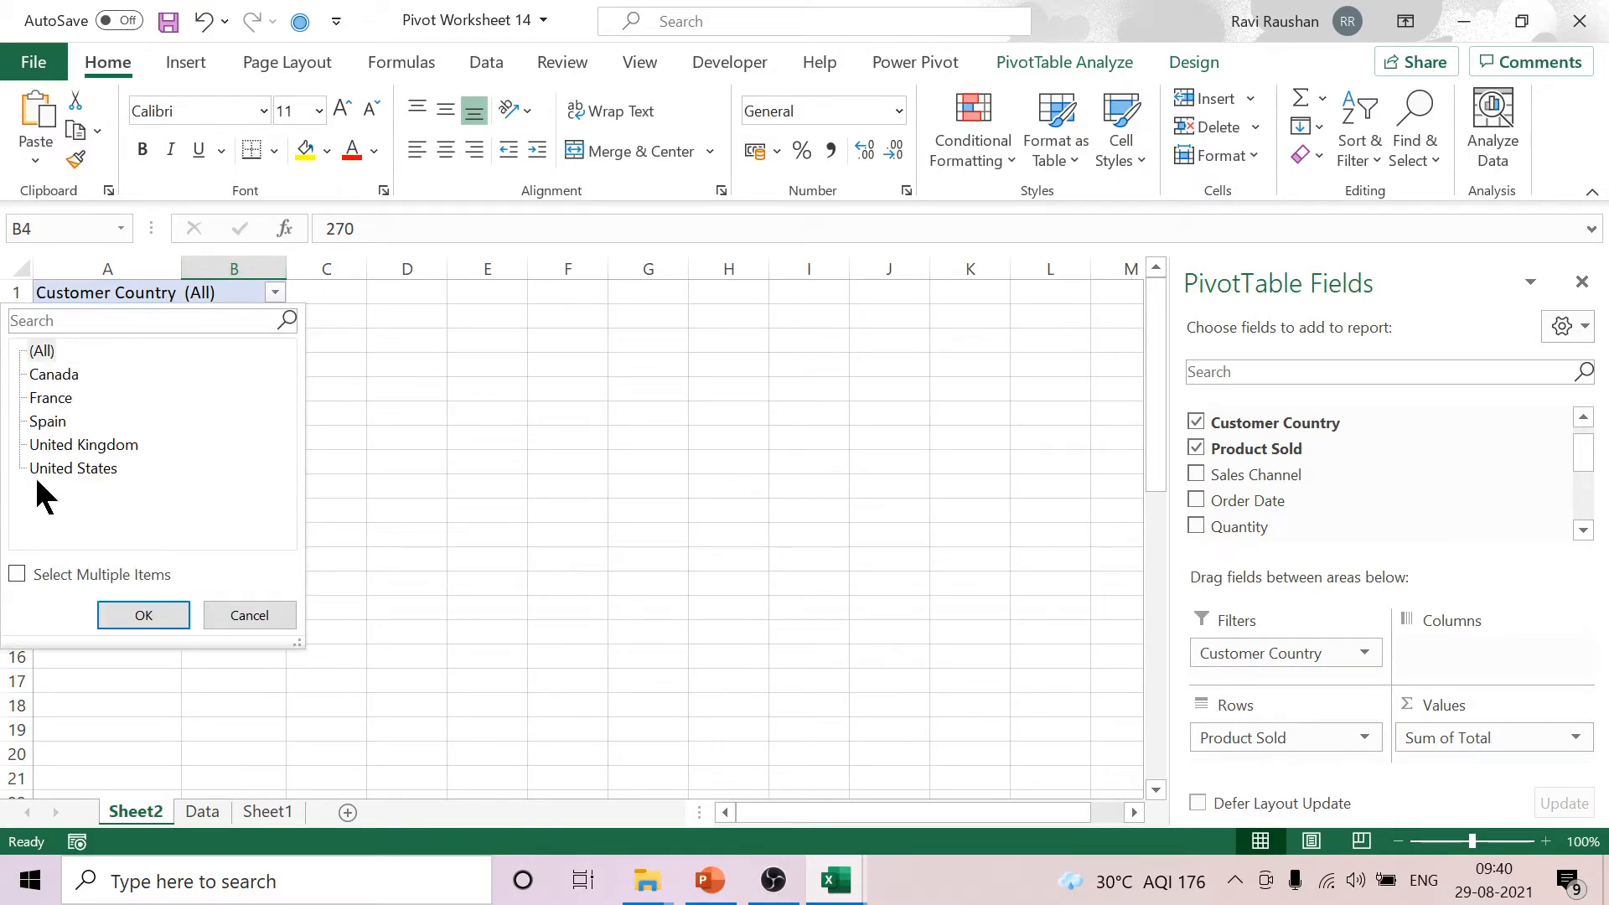
click(17, 575)
click(34, 351)
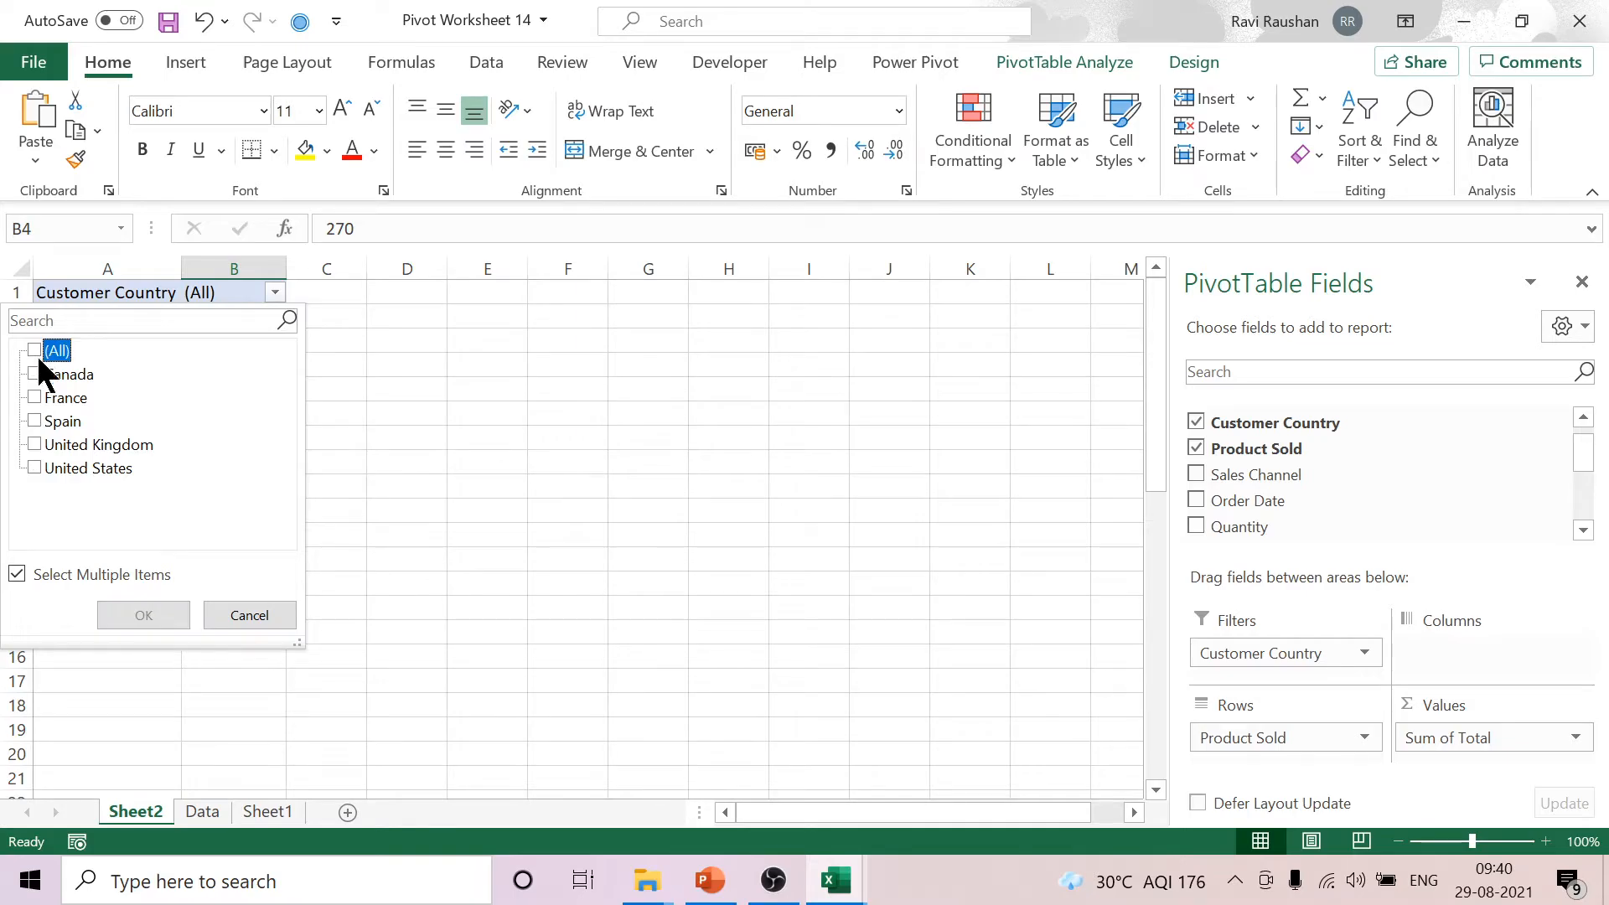
click(34, 374)
click(150, 615)
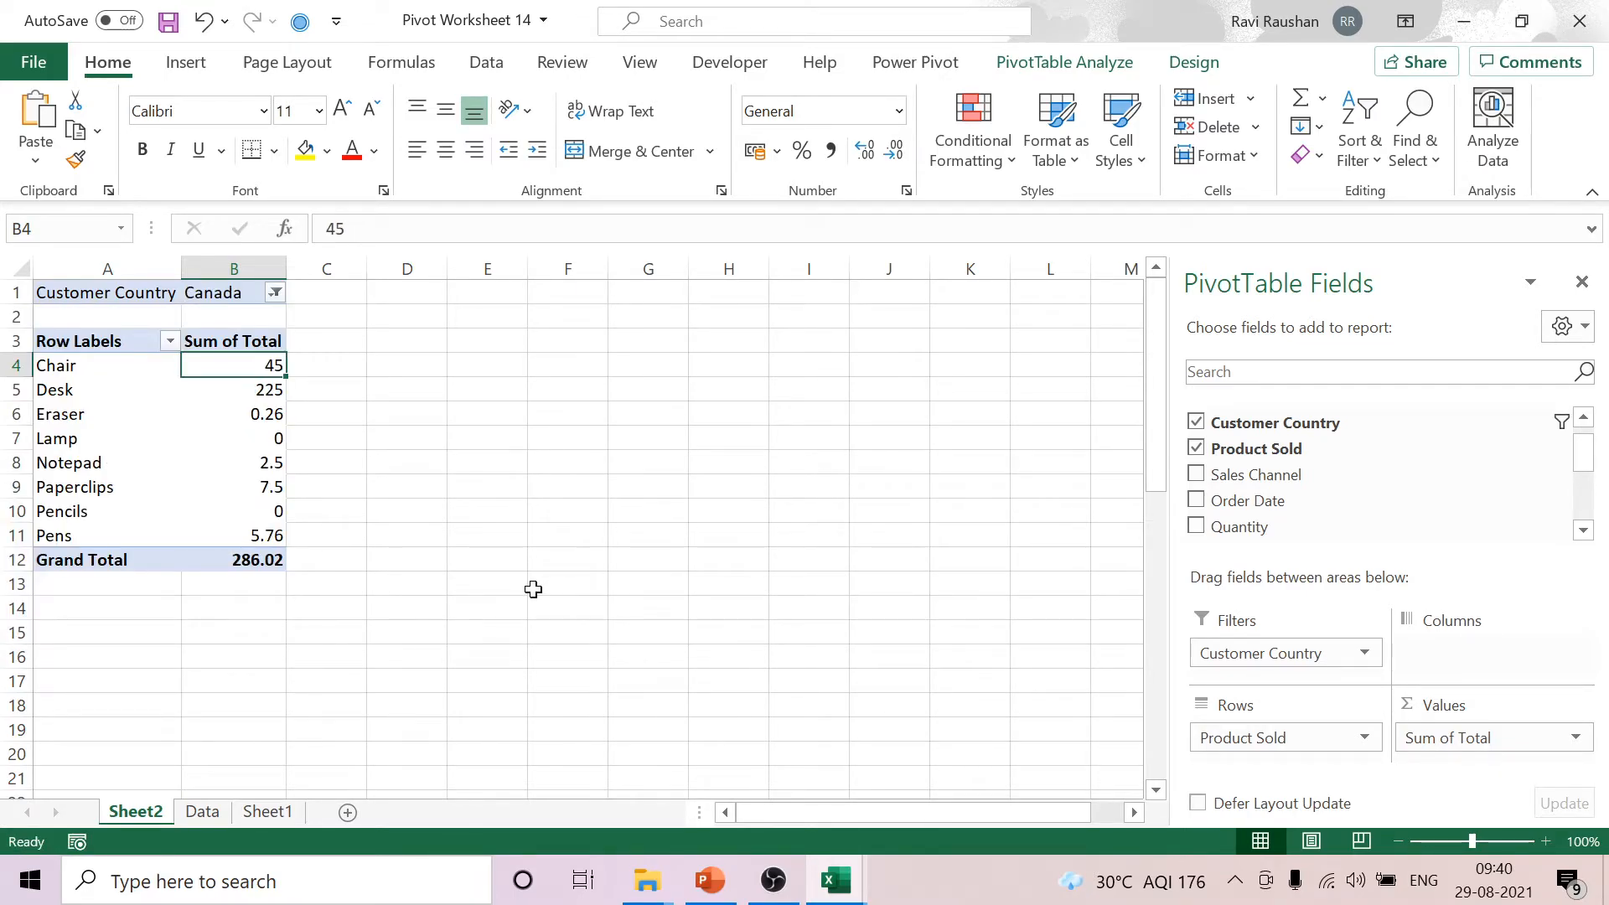
Reset the Customer Country report filter to all countries and look over its list of countries.
click(274, 294)
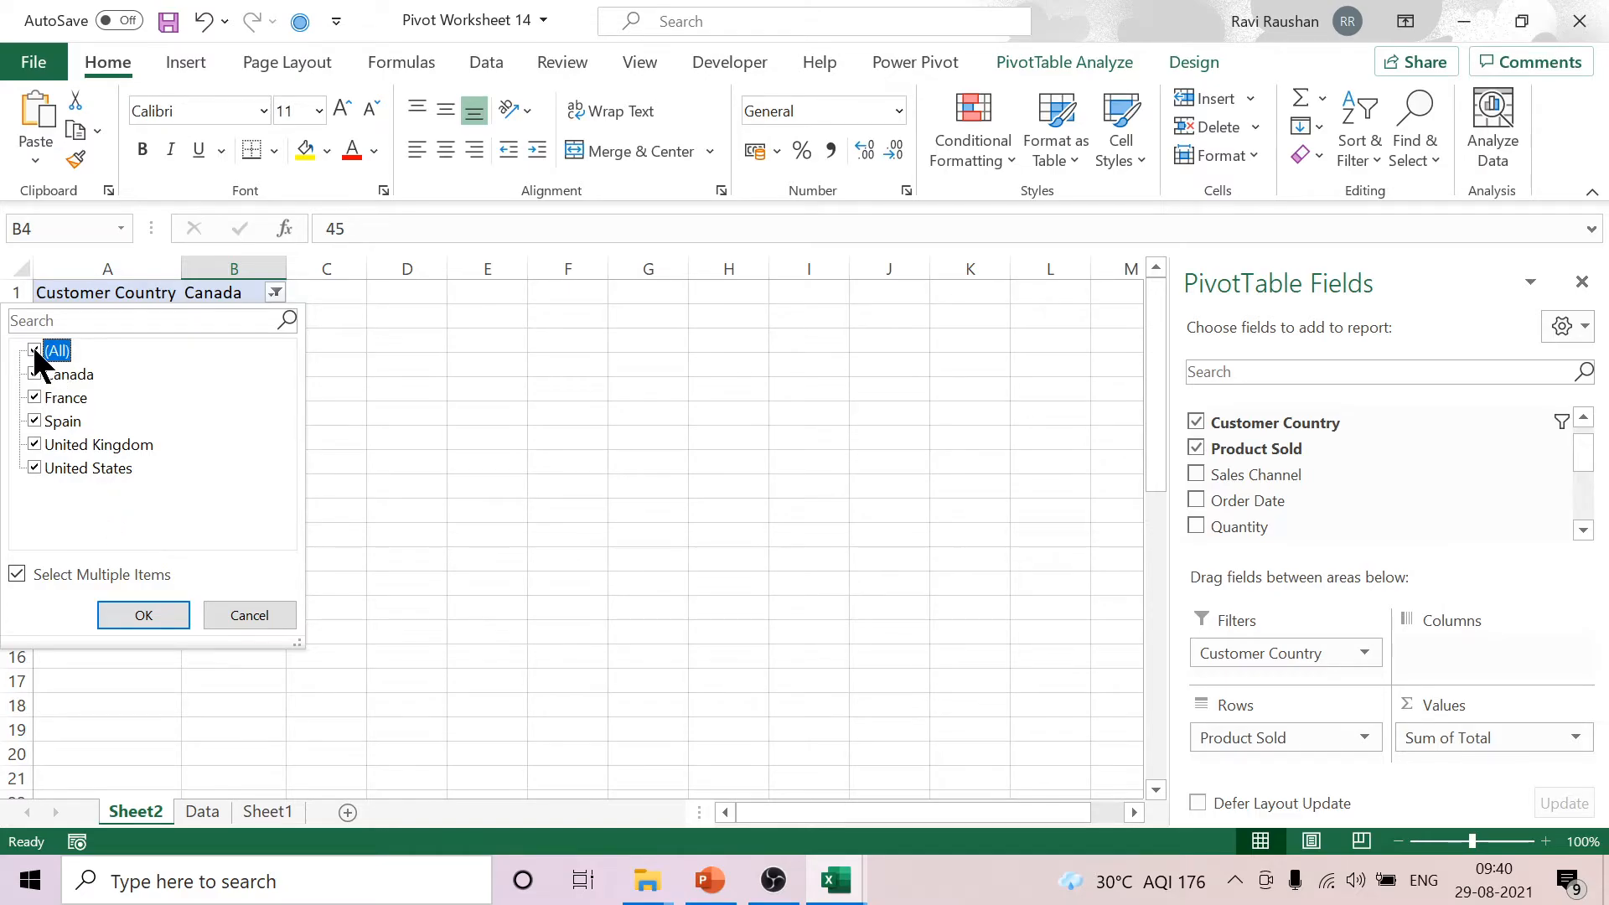
click(143, 617)
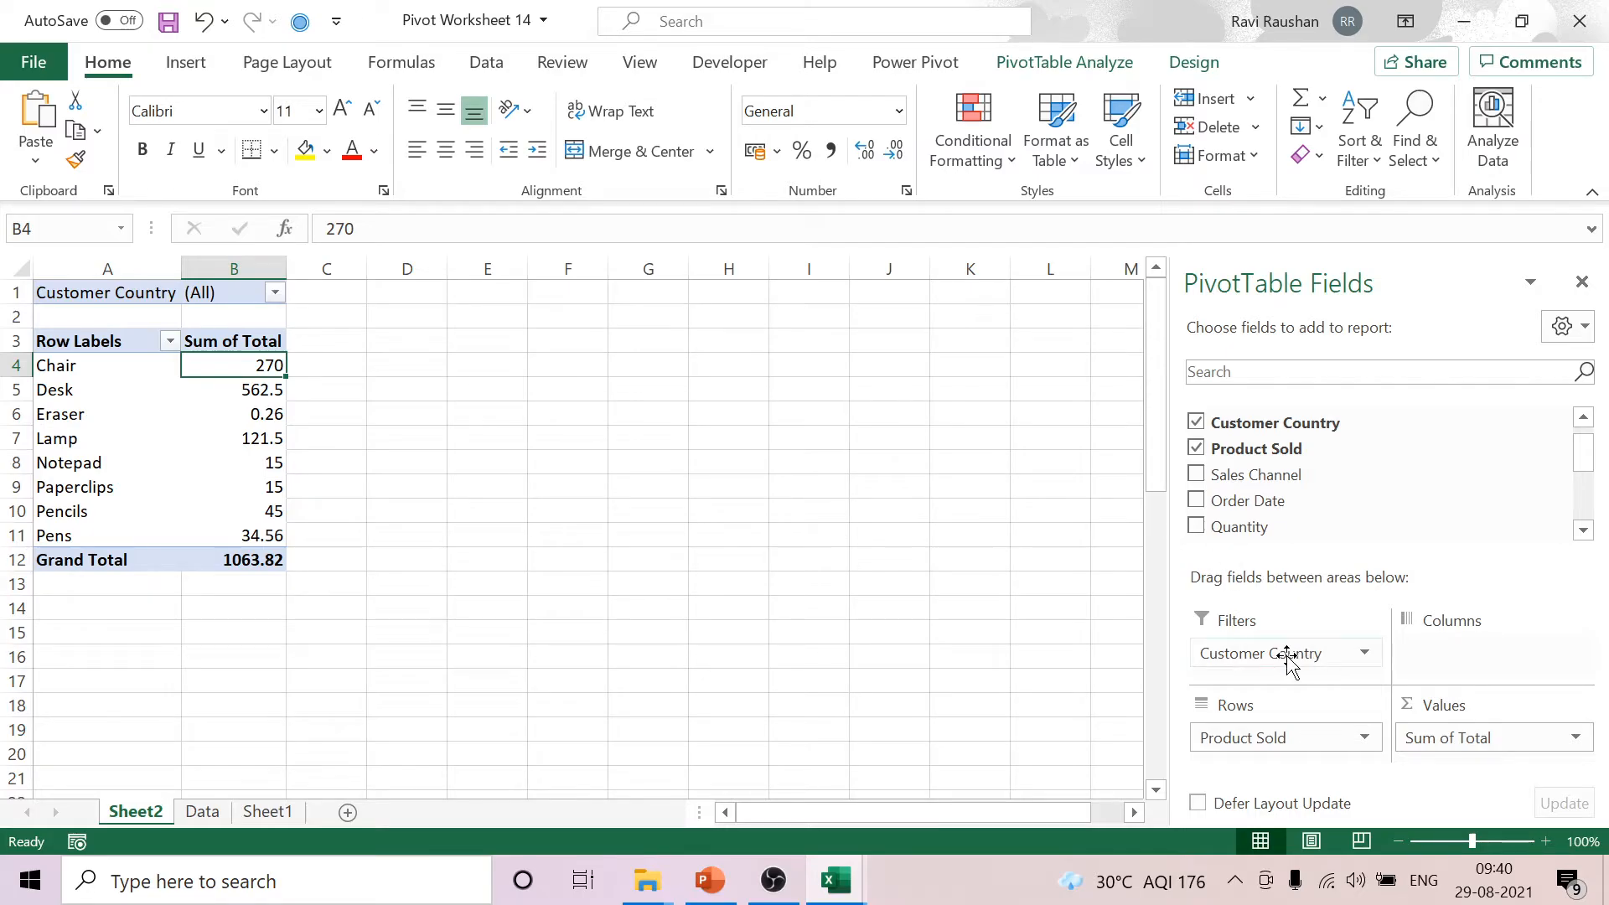
click(275, 292)
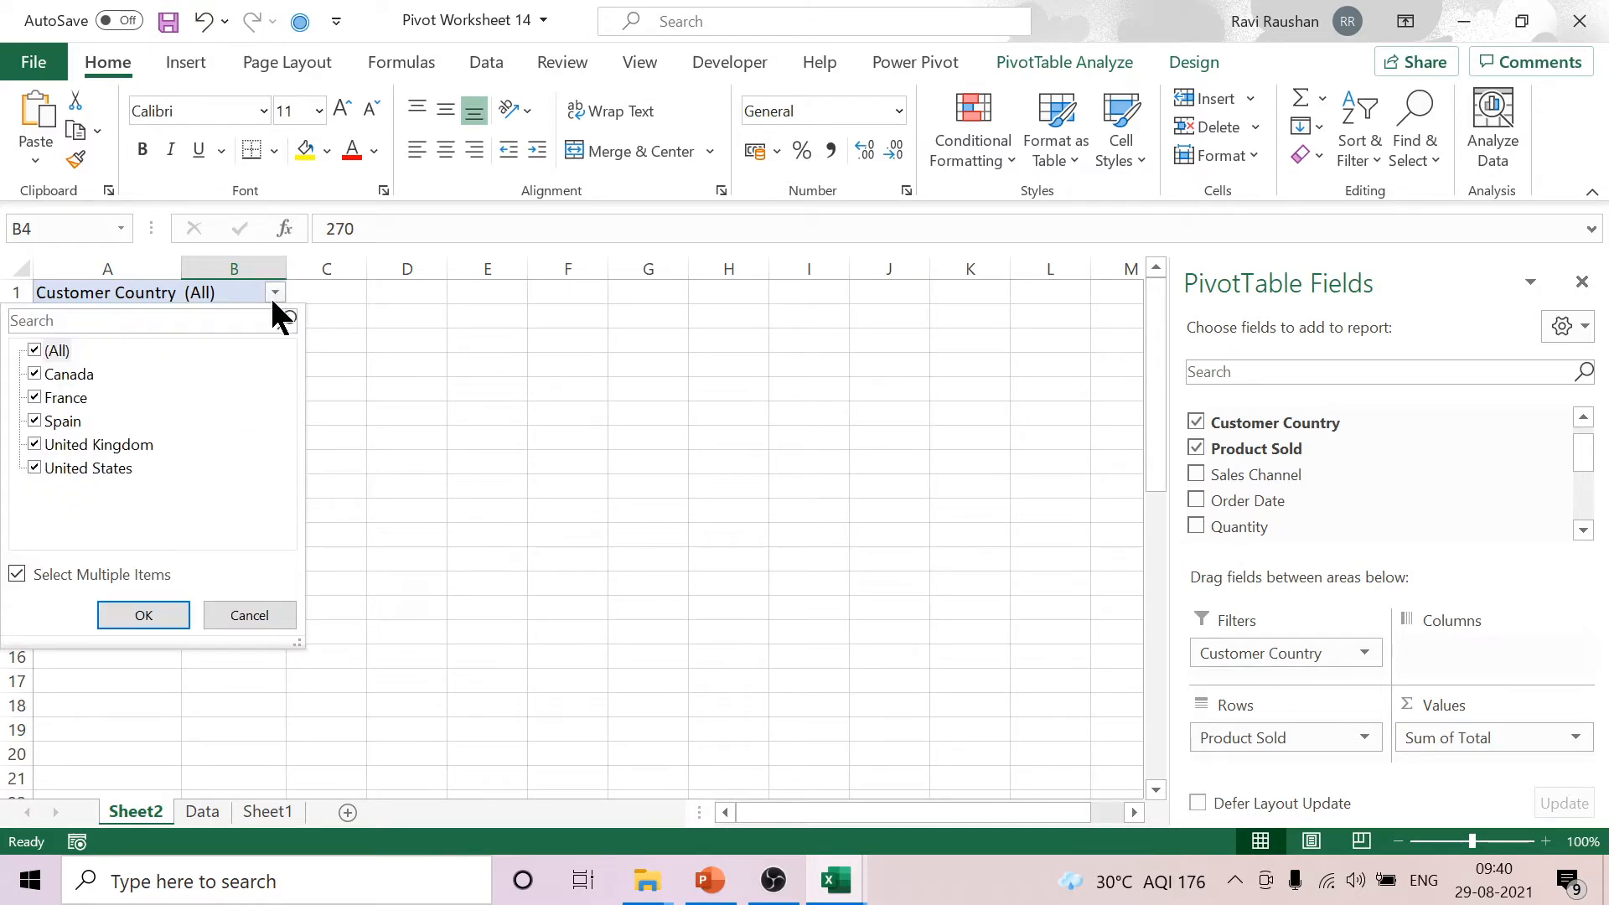
click(634, 480)
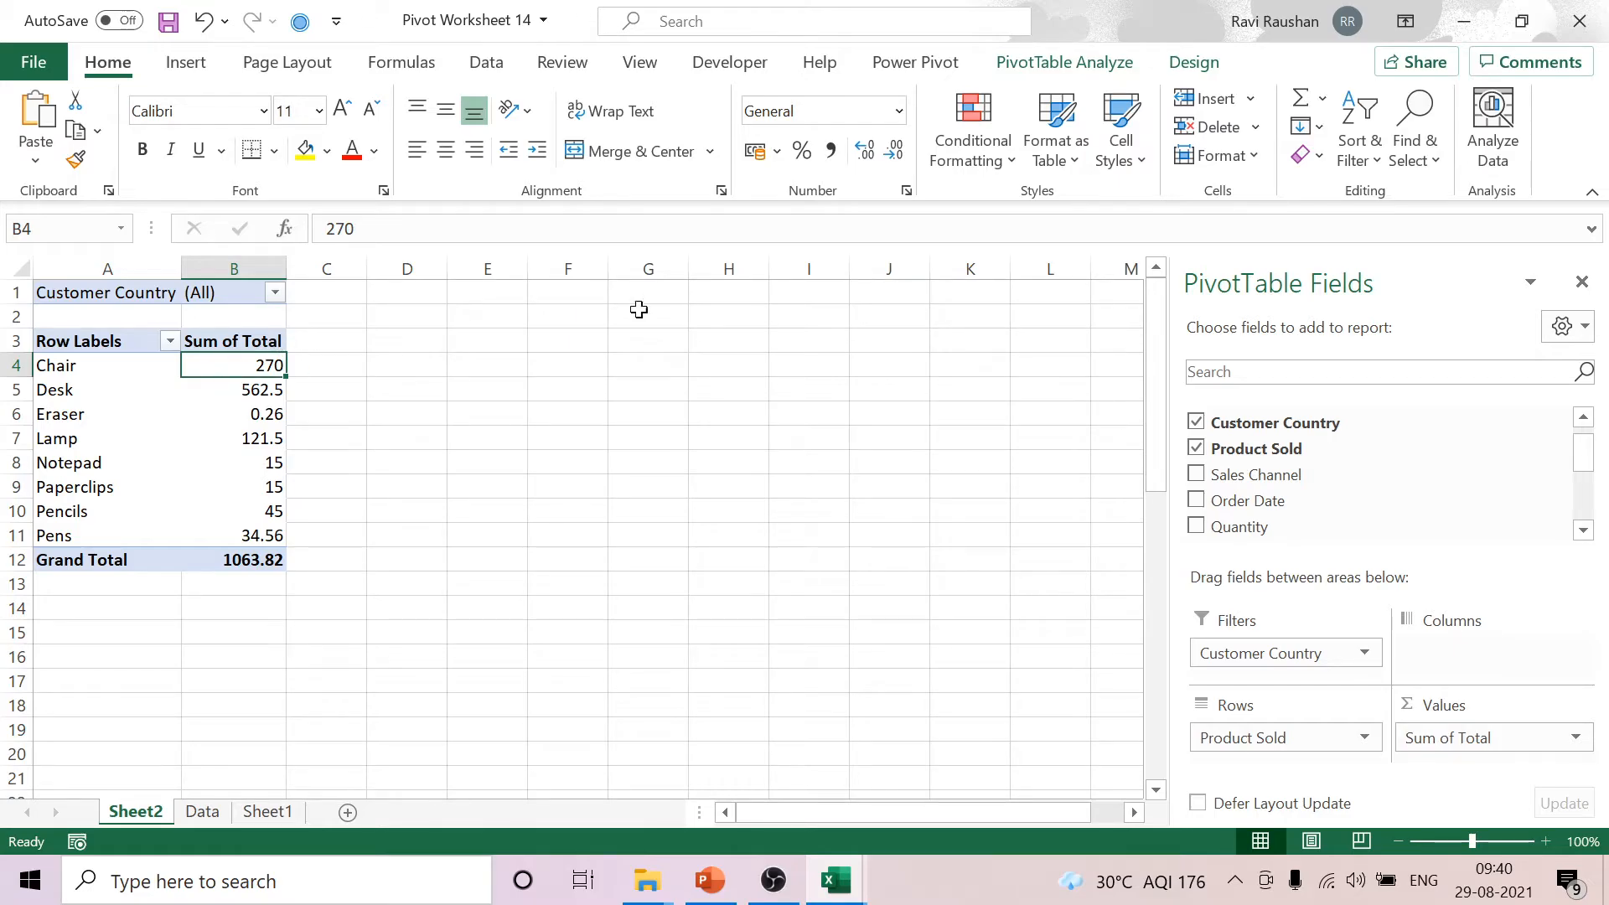
Generate a separate report filter page for each Customer Country with Show Report Filter Pages.
click(1067, 61)
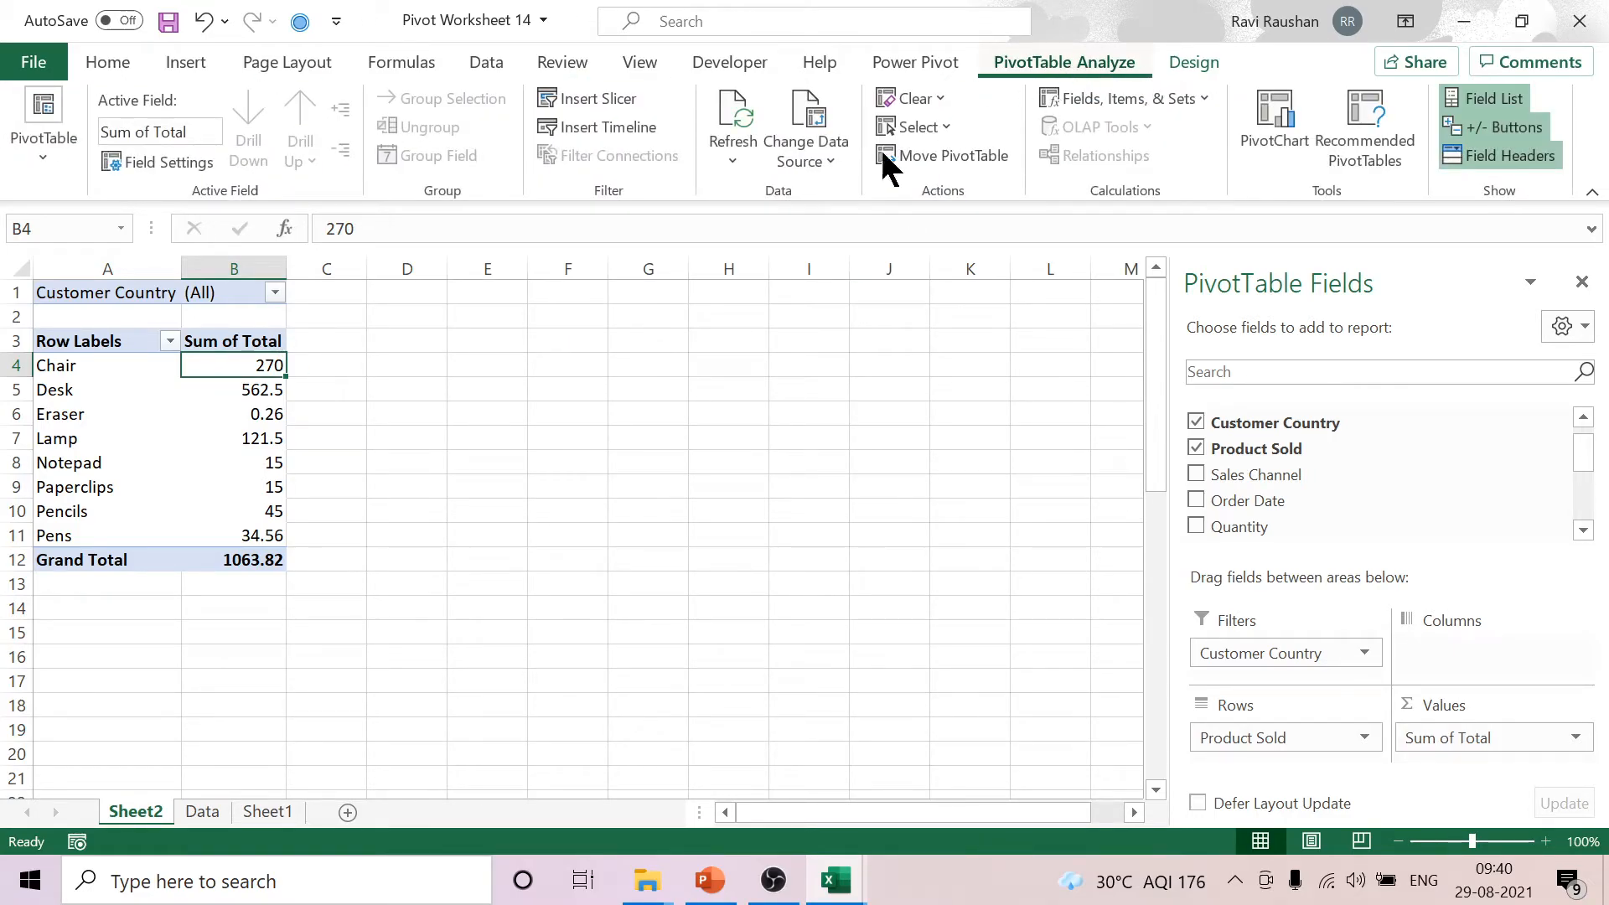
click(39, 151)
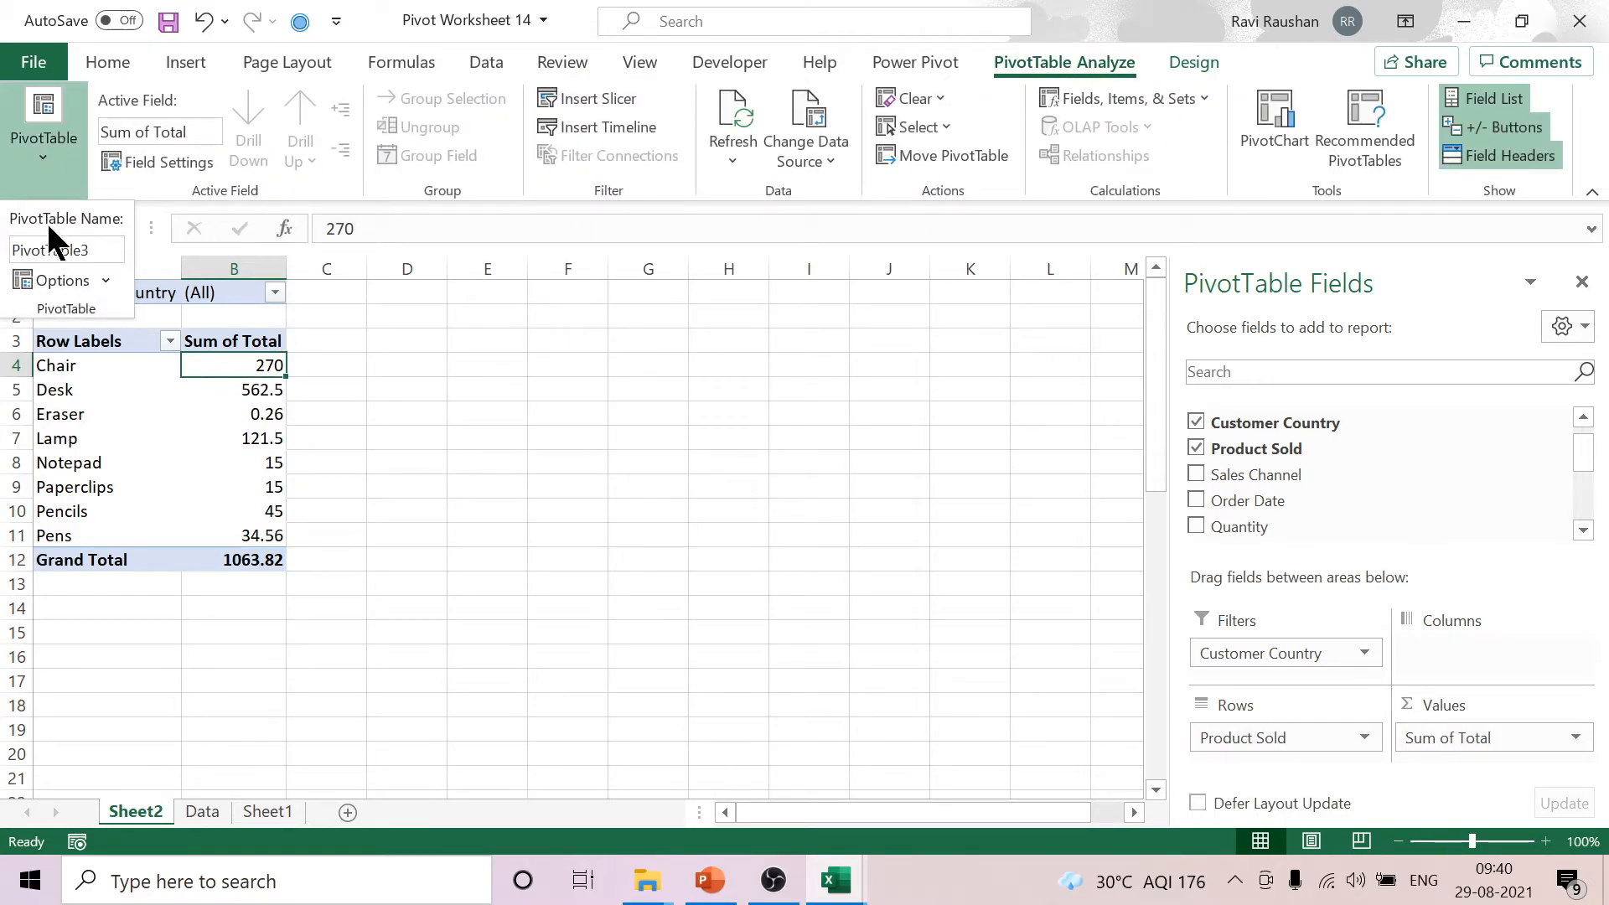
click(101, 284)
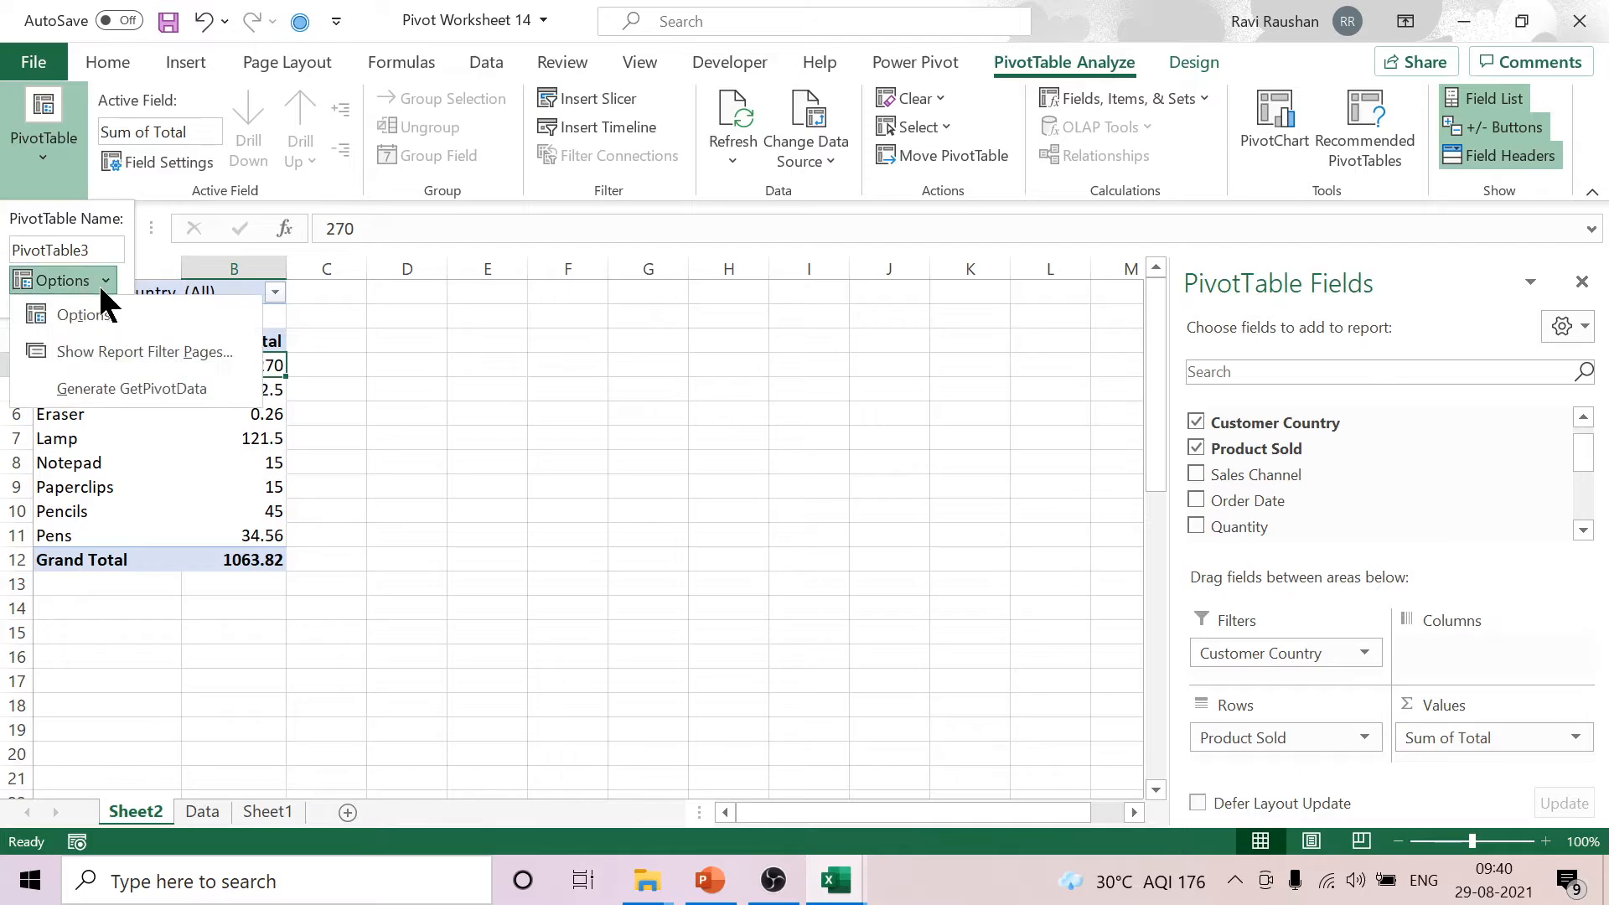
click(78, 352)
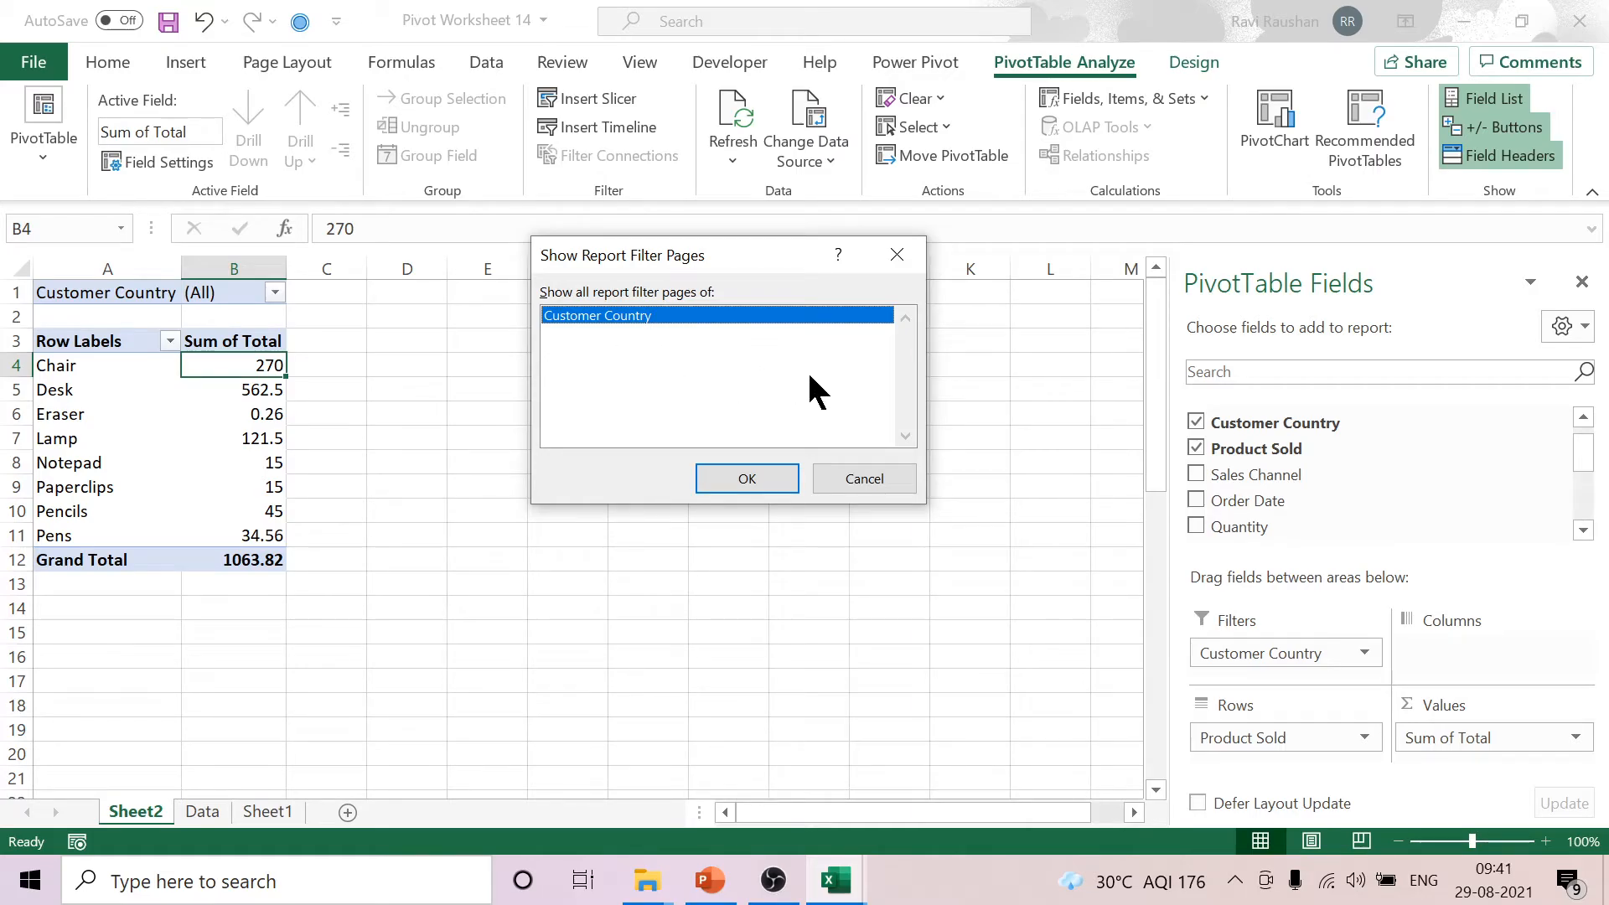
click(753, 482)
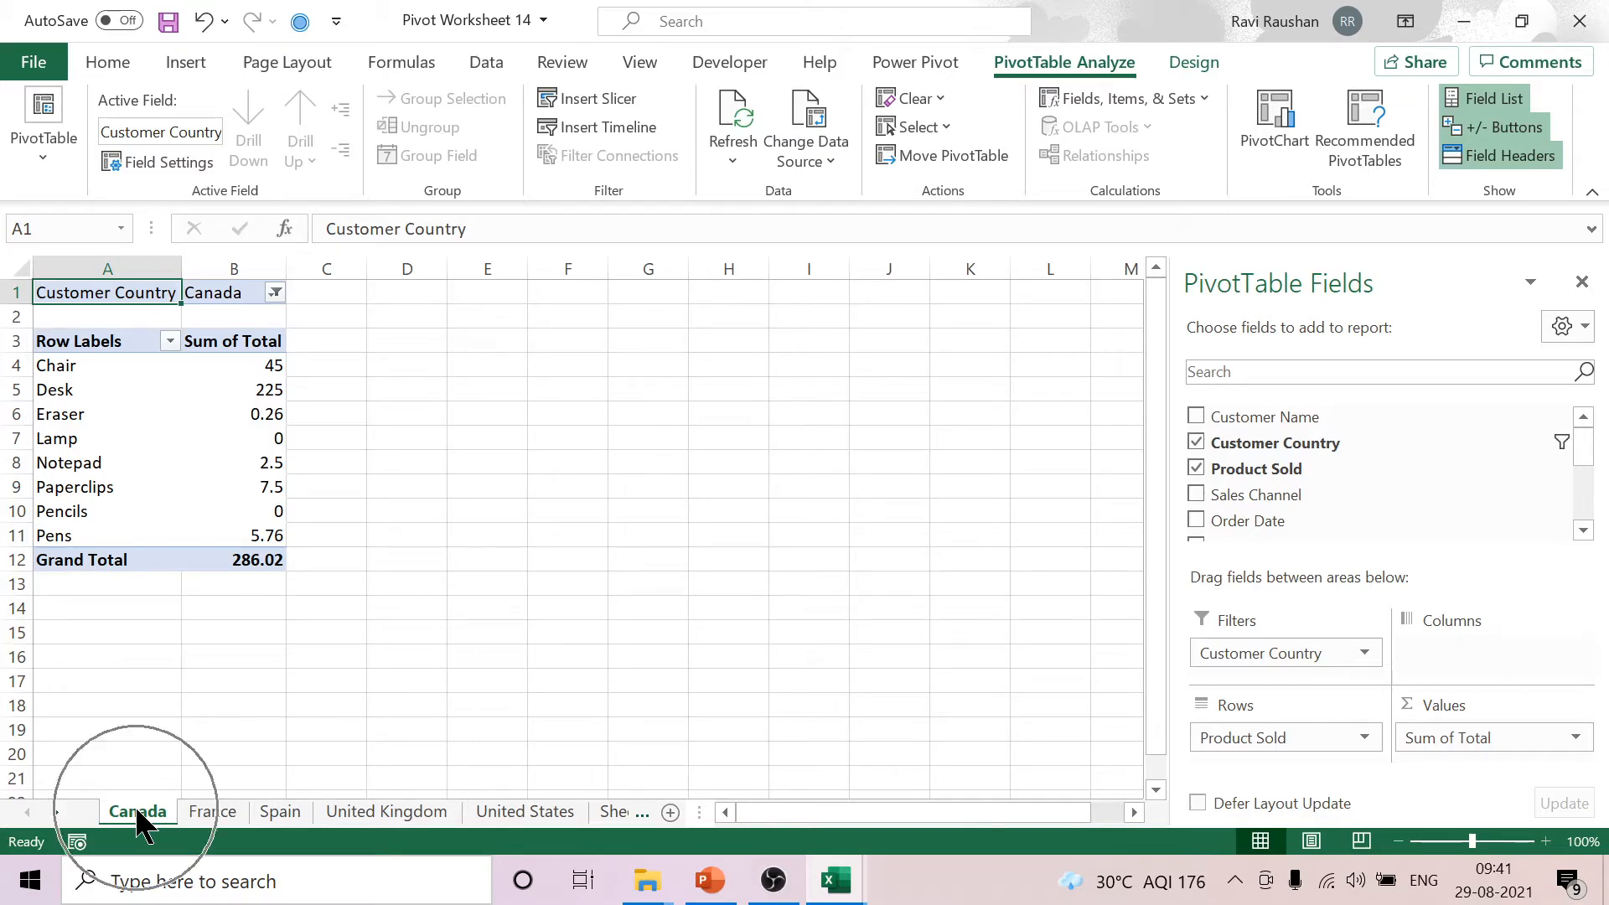
Look through the France, Spain, United Kingdom and United States filter page sheets and return to the PivotTable on Sheet2.
click(210, 813)
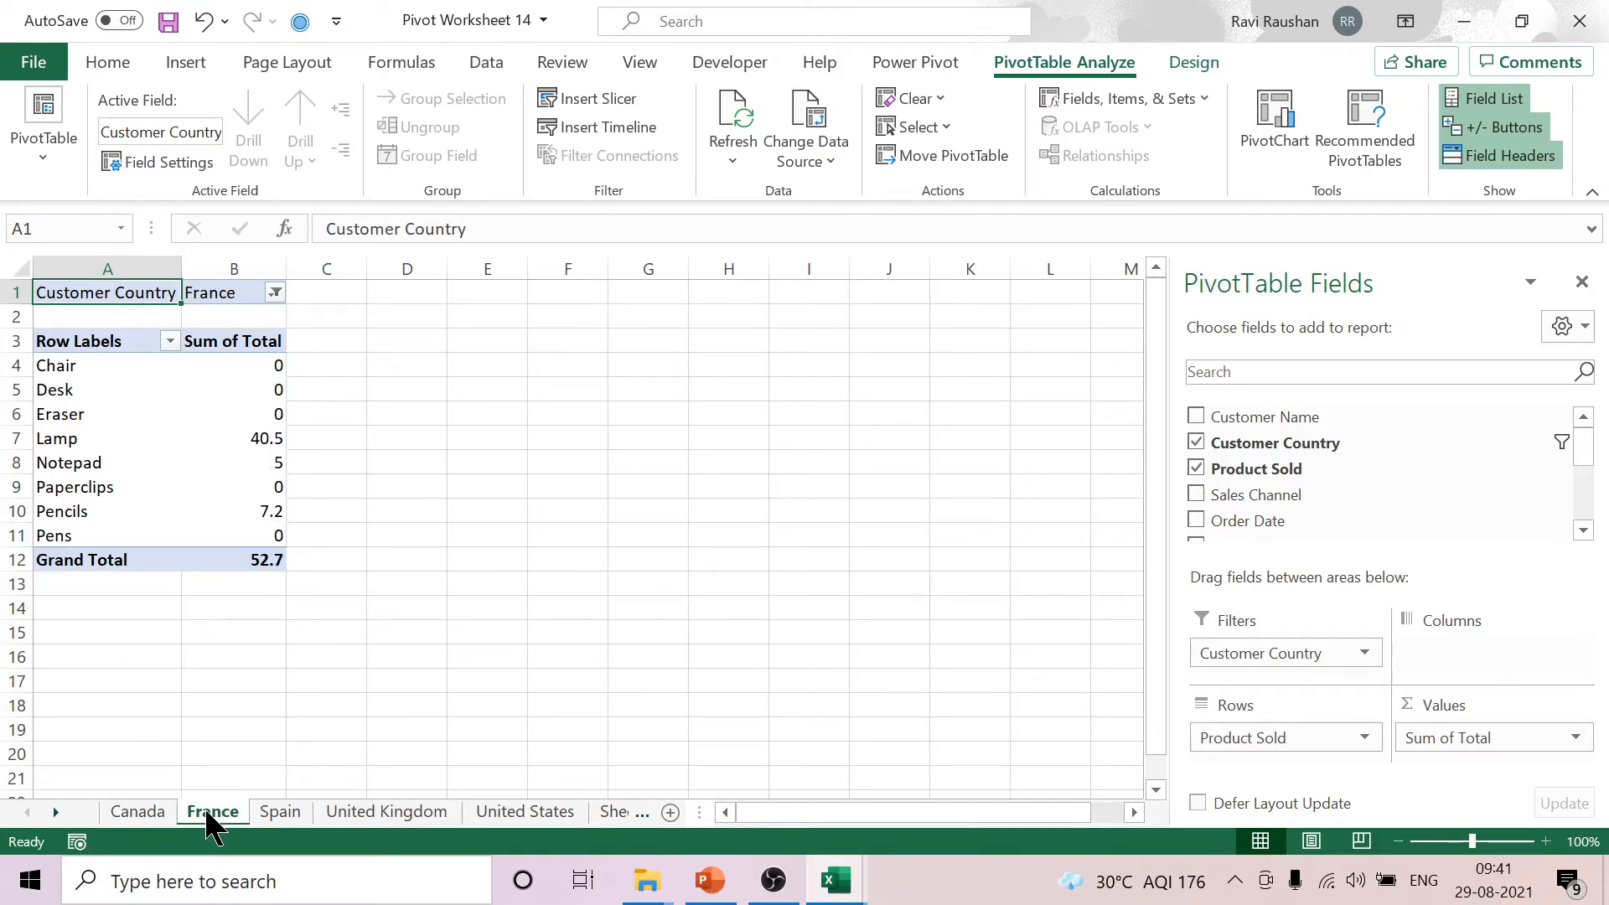
click(302, 823)
click(379, 819)
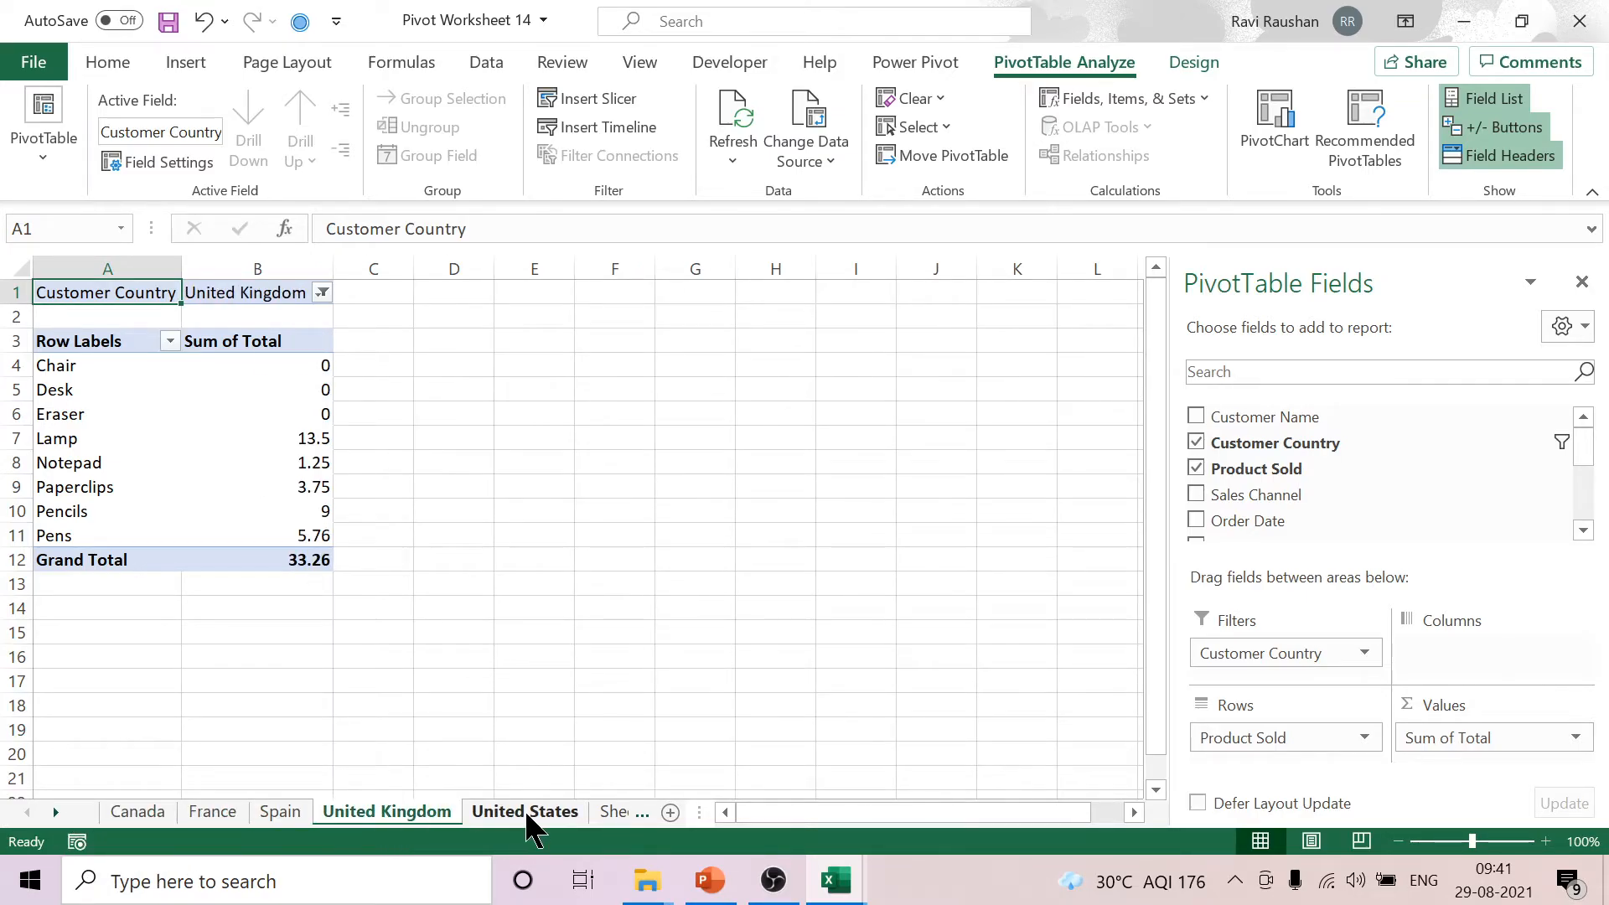
click(559, 825)
click(612, 813)
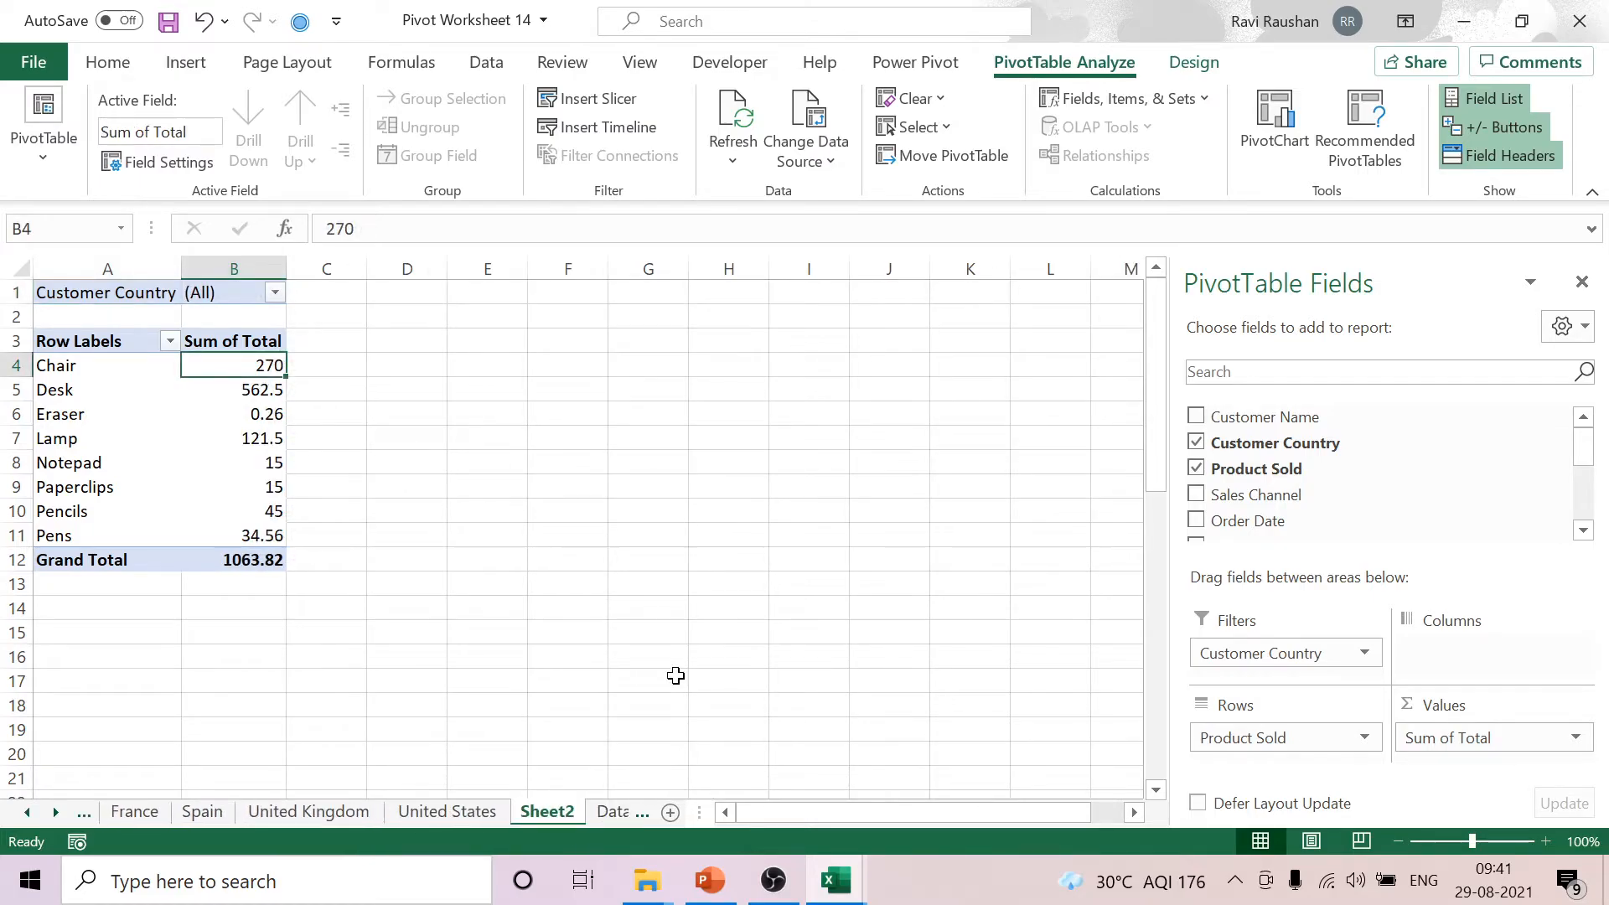
Switch to the PowerPoint presentation and advance to the "Change the Layout" slide.
click(735, 893)
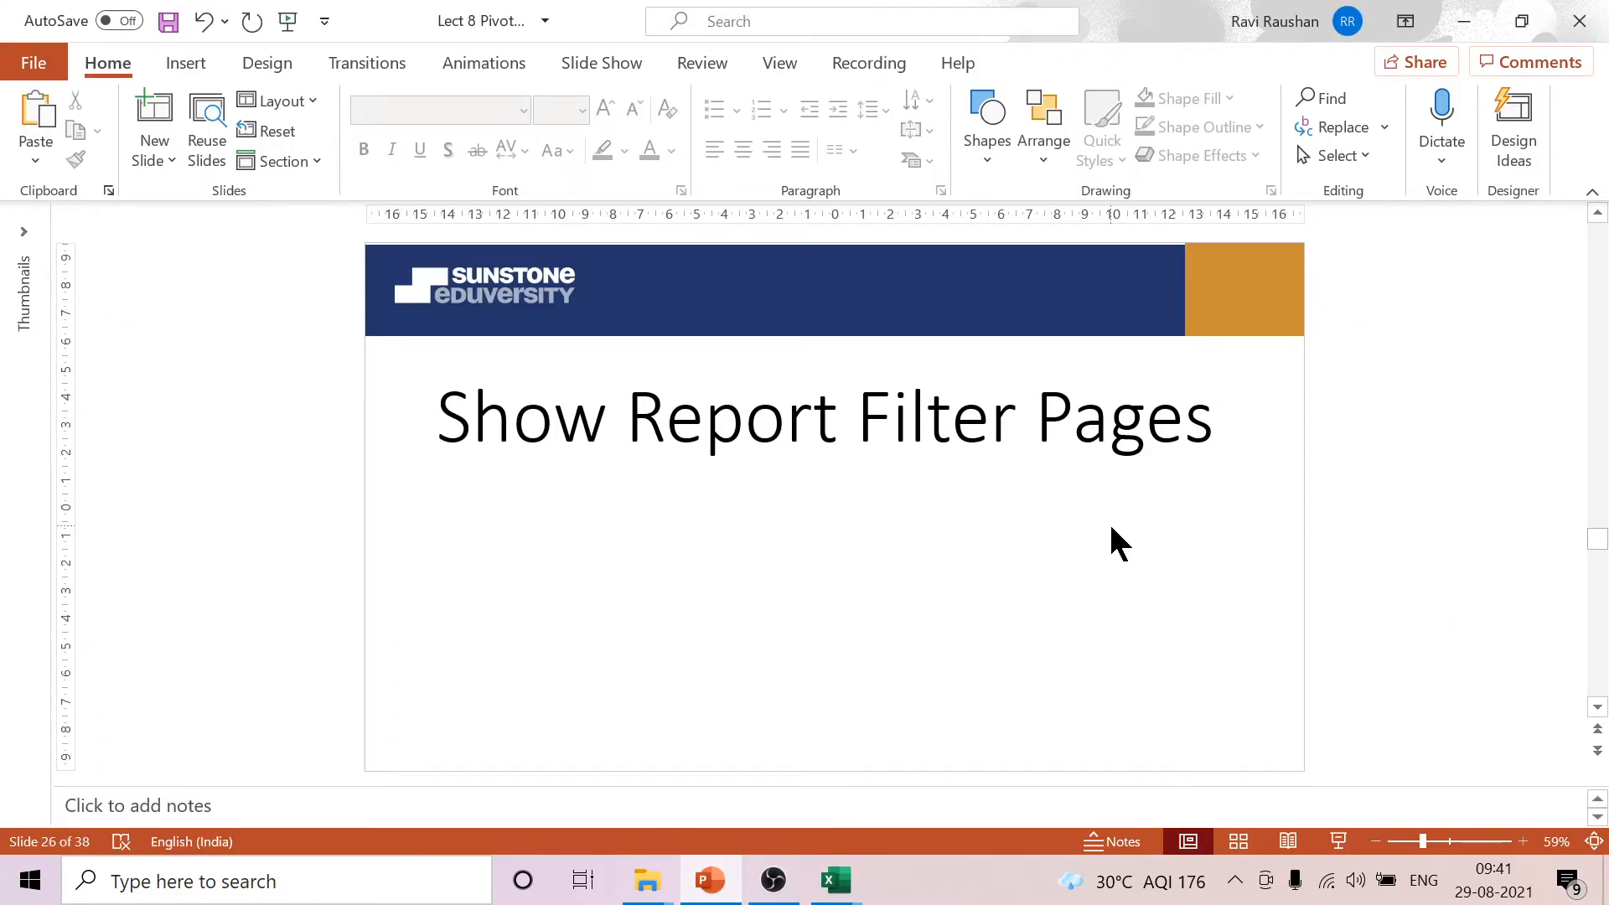
scroll(1115, 543, down, 1)
scroll(1115, 543, down, 1)
scroll(1112, 536, down, 1)
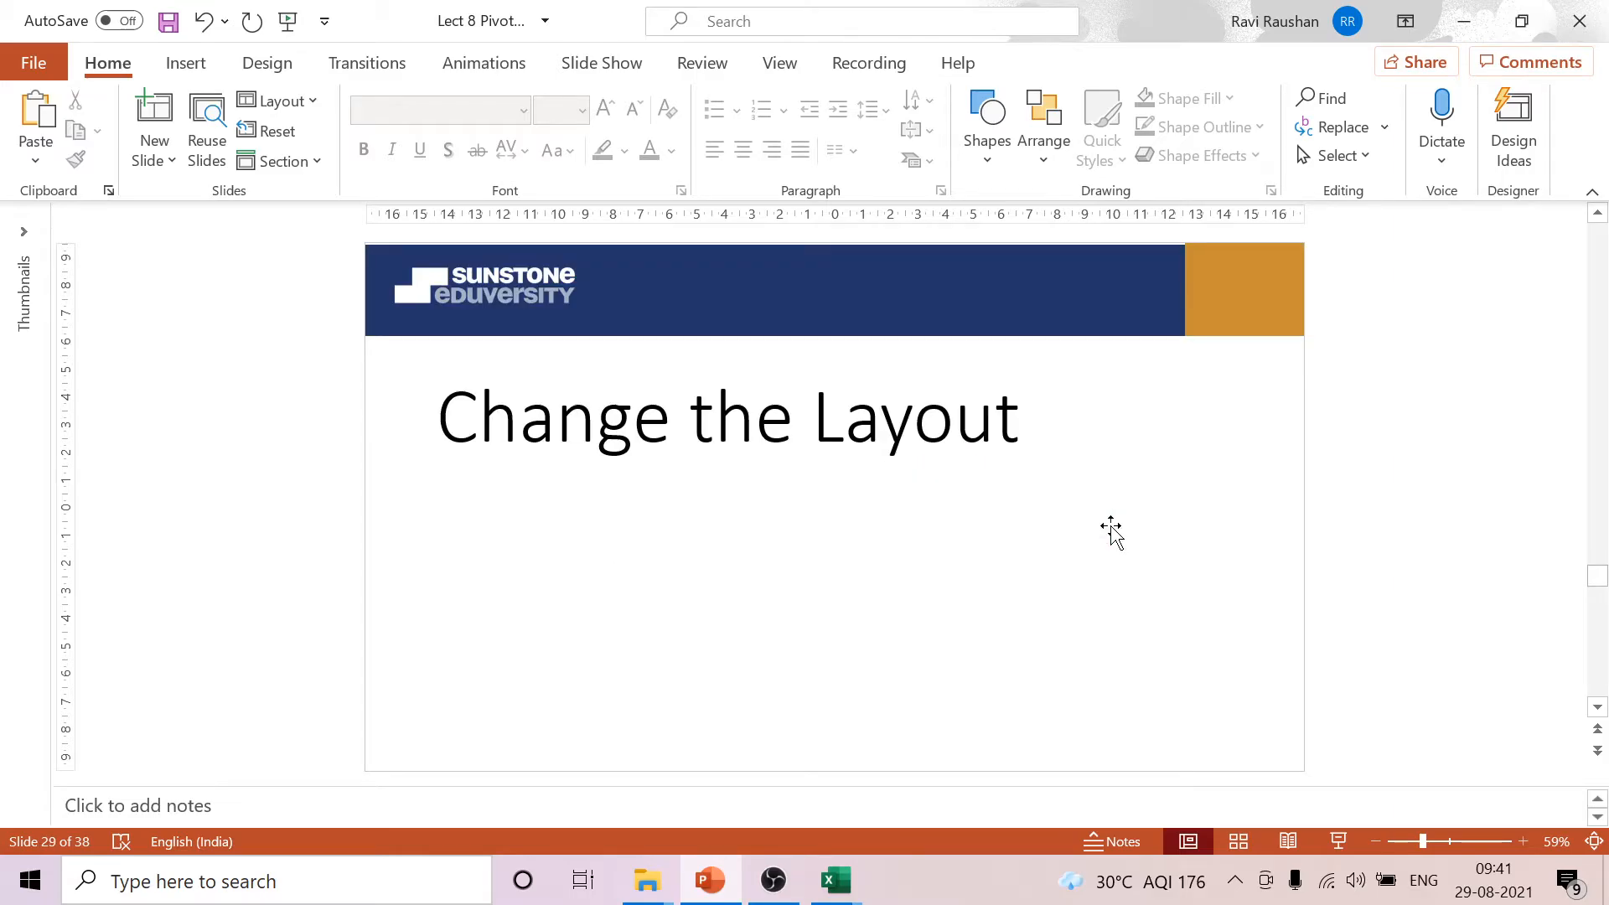
Switch back to the Pivot Worksheet 14 workbook and set the PivotTable's row fields to Customer Country with Product Sold beneath it.
click(836, 880)
click(759, 805)
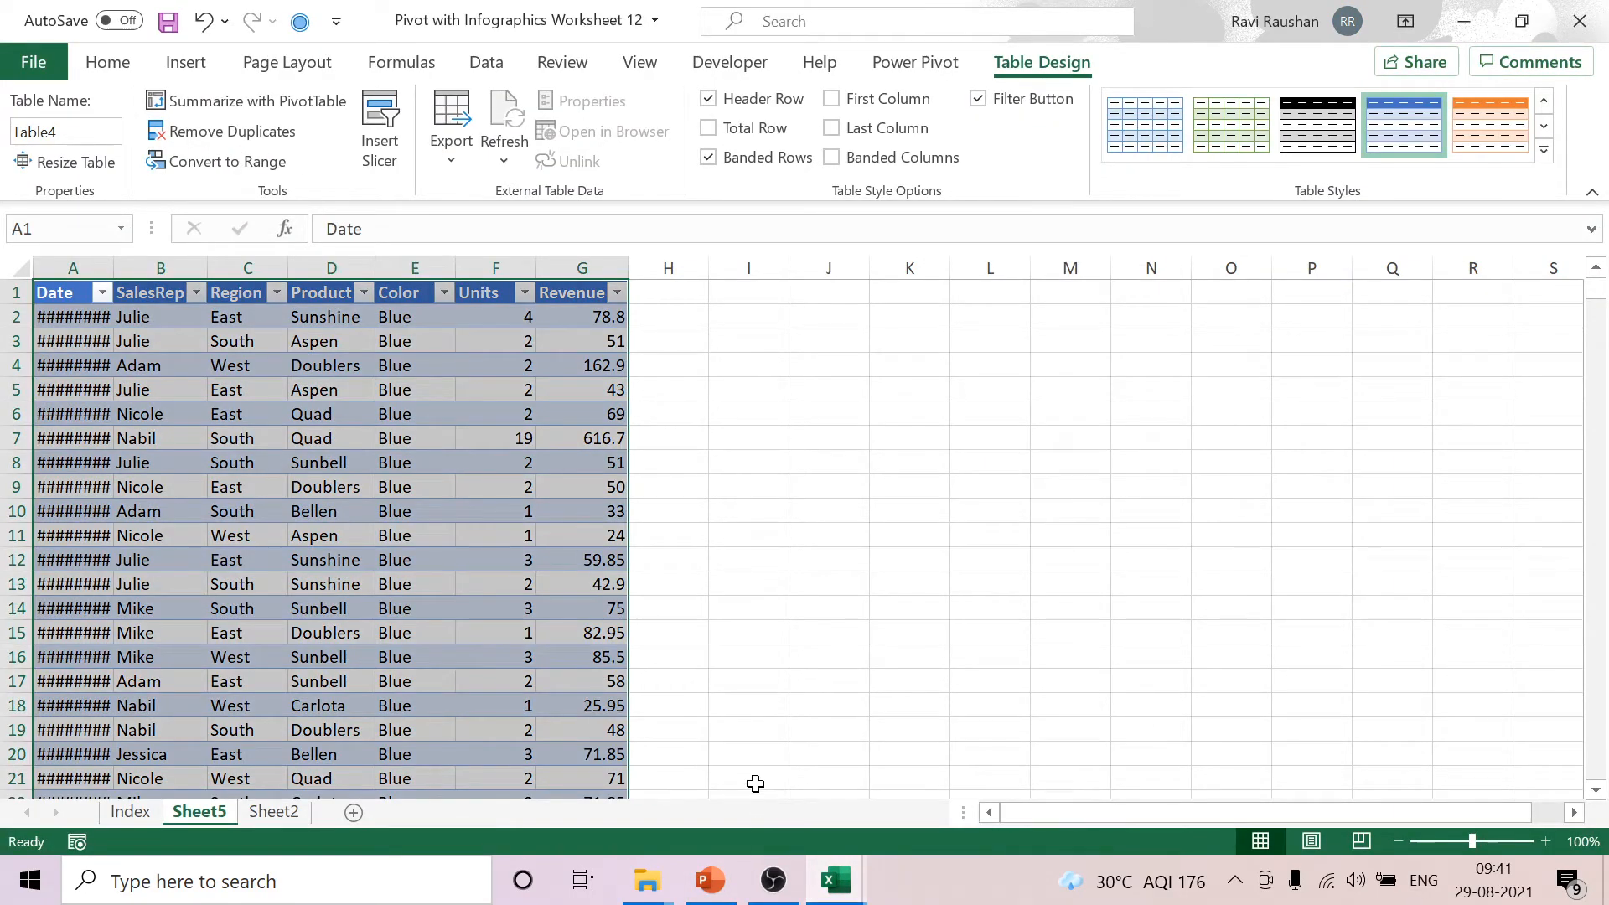
mouse_move(830, 885)
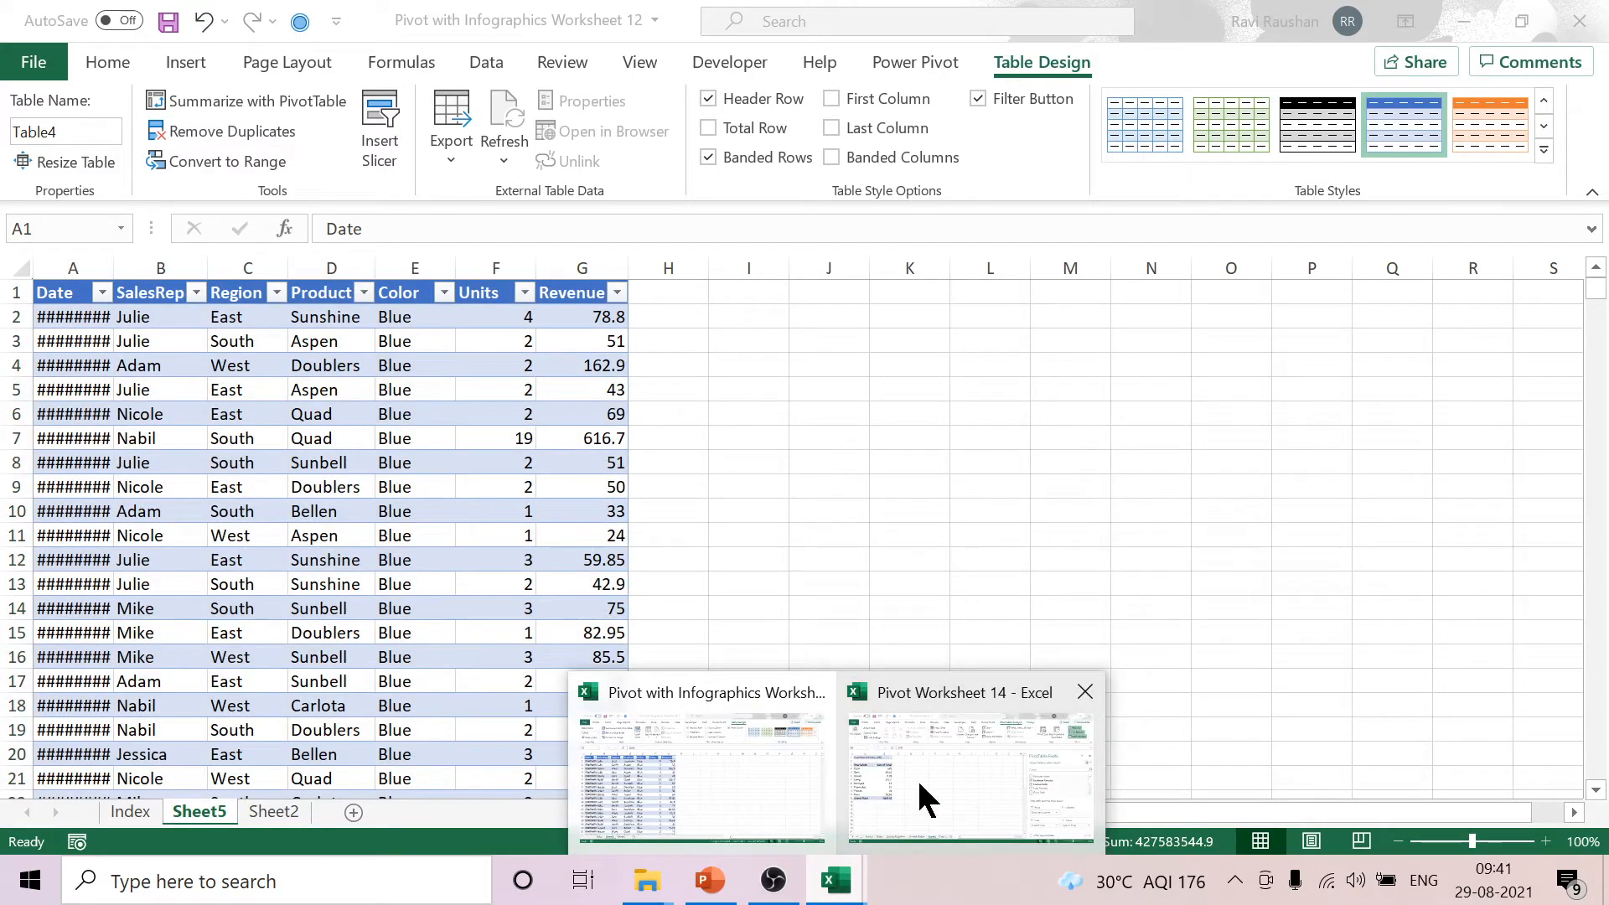
click(917, 777)
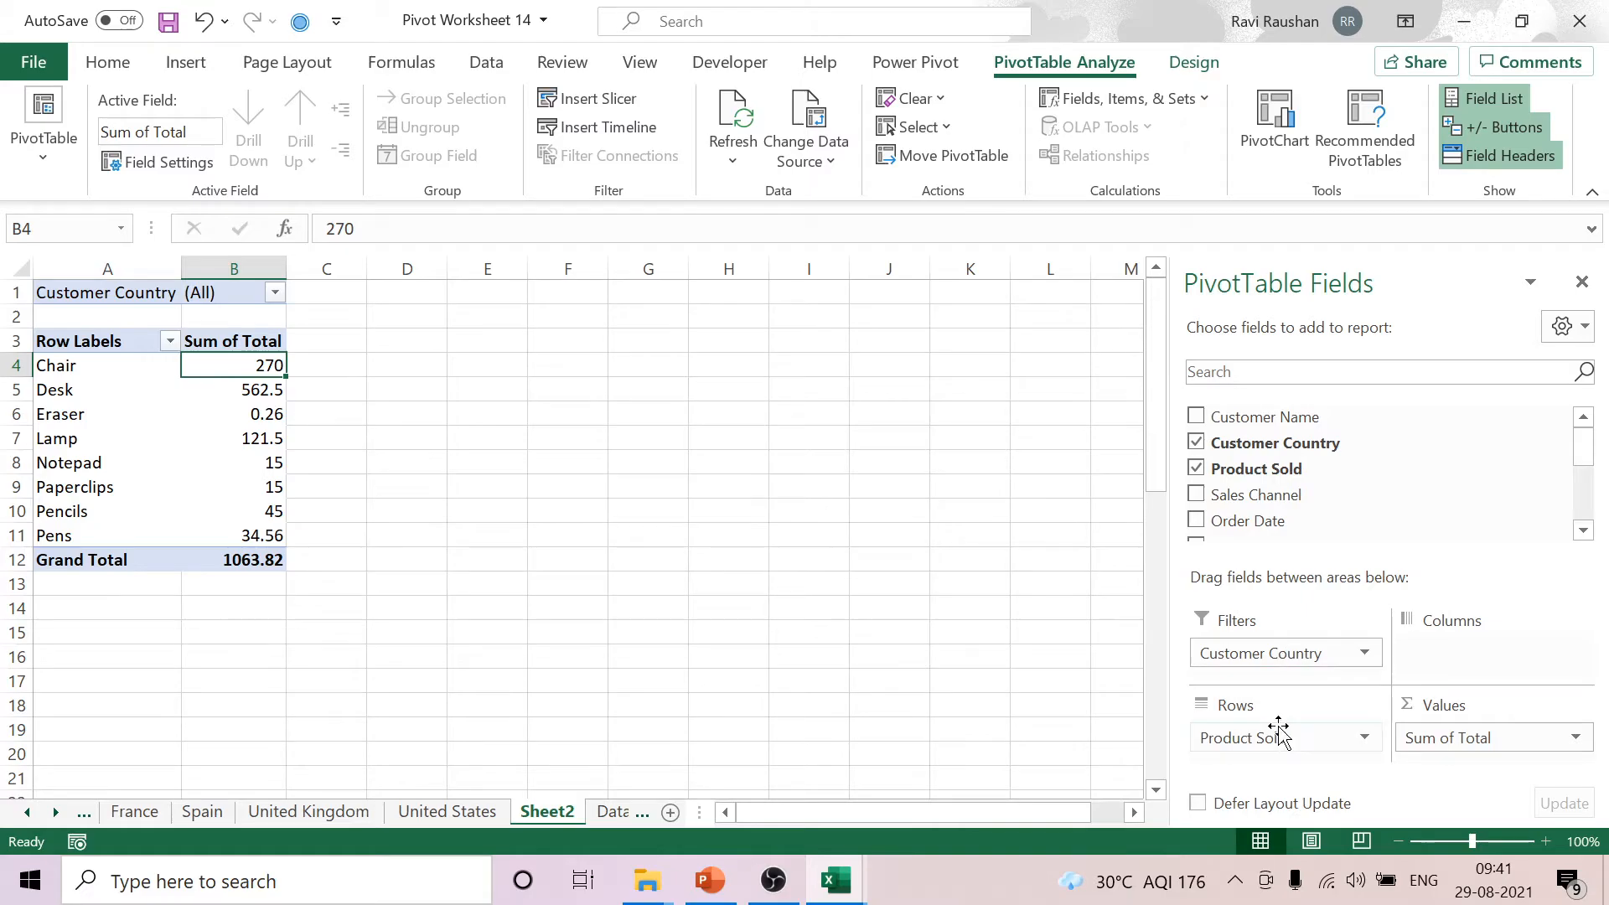
drag(1263, 737, 968, 645)
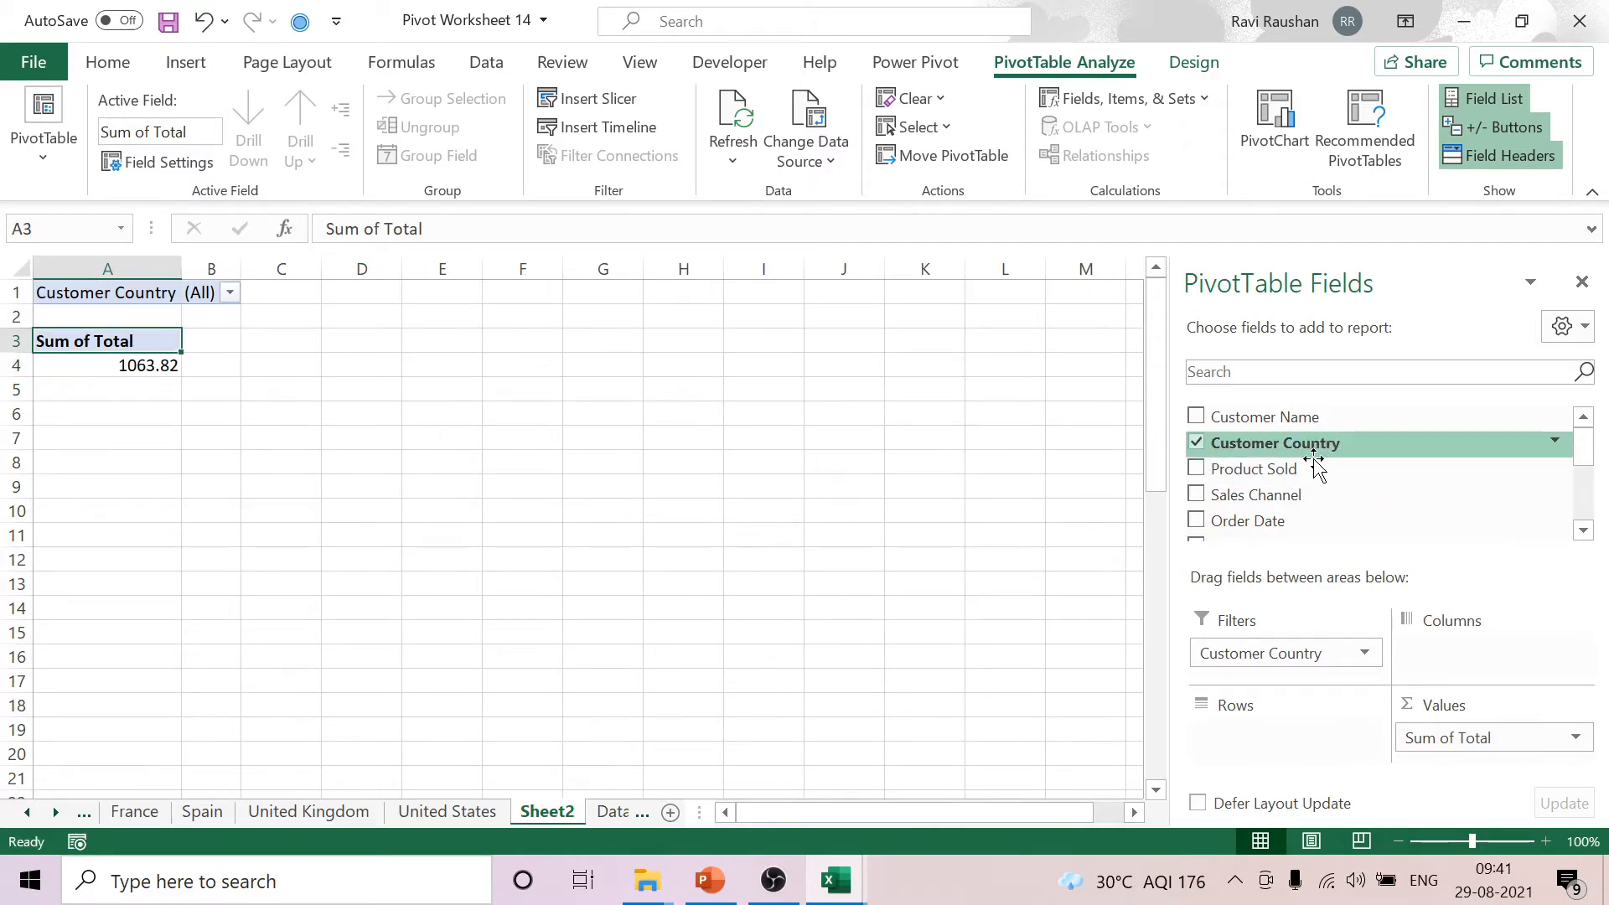
drag(1312, 444, 1265, 739)
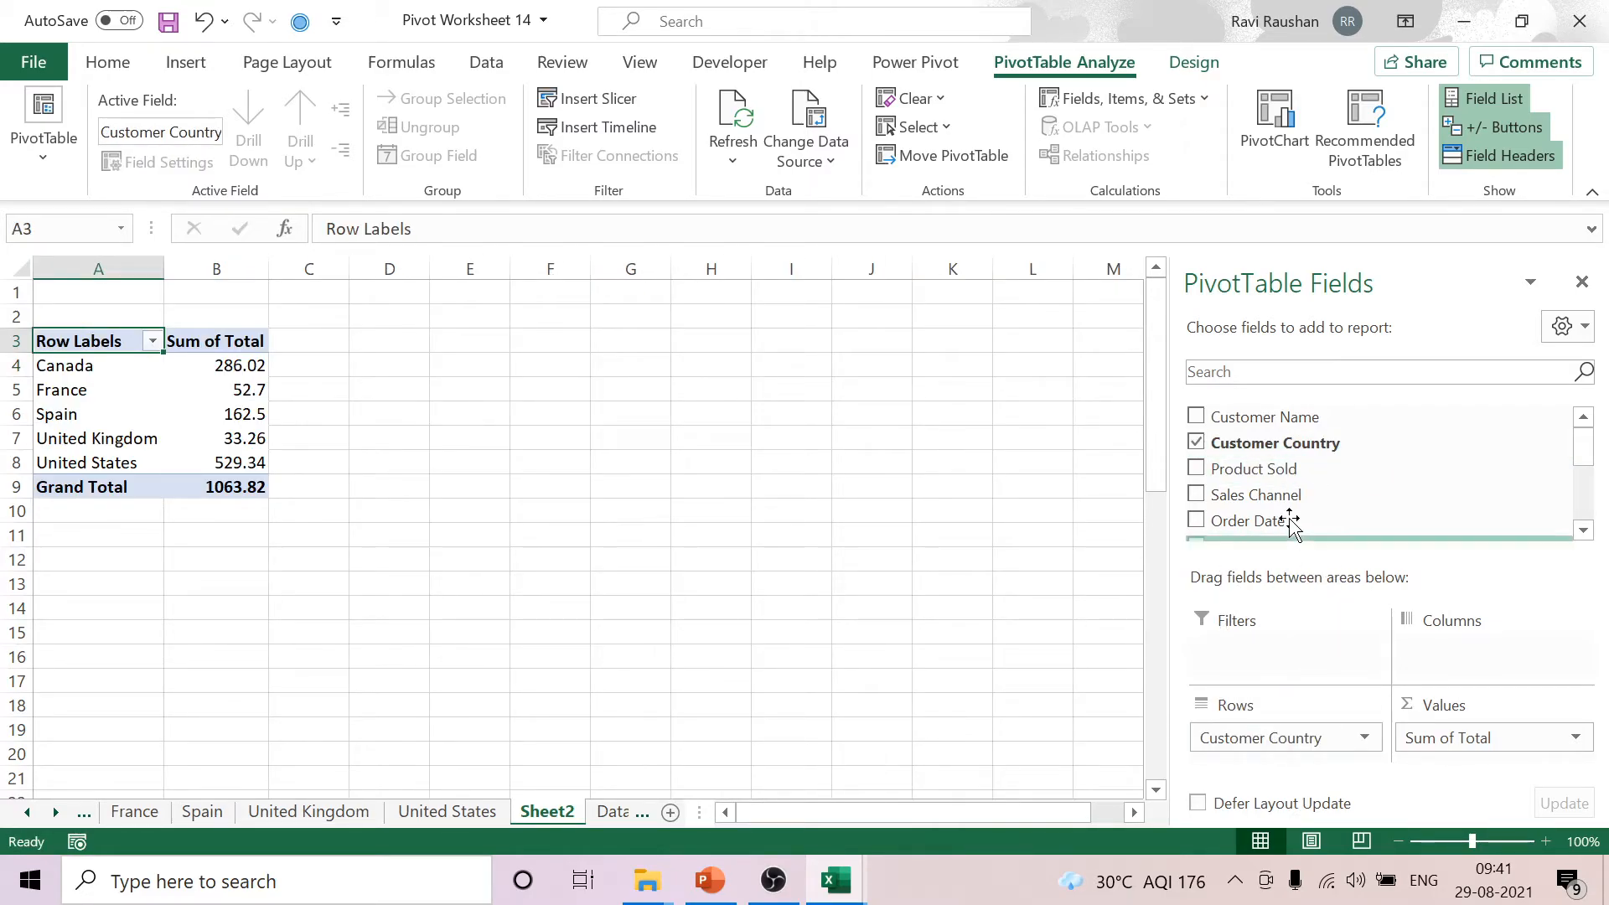
drag(1274, 478, 1251, 765)
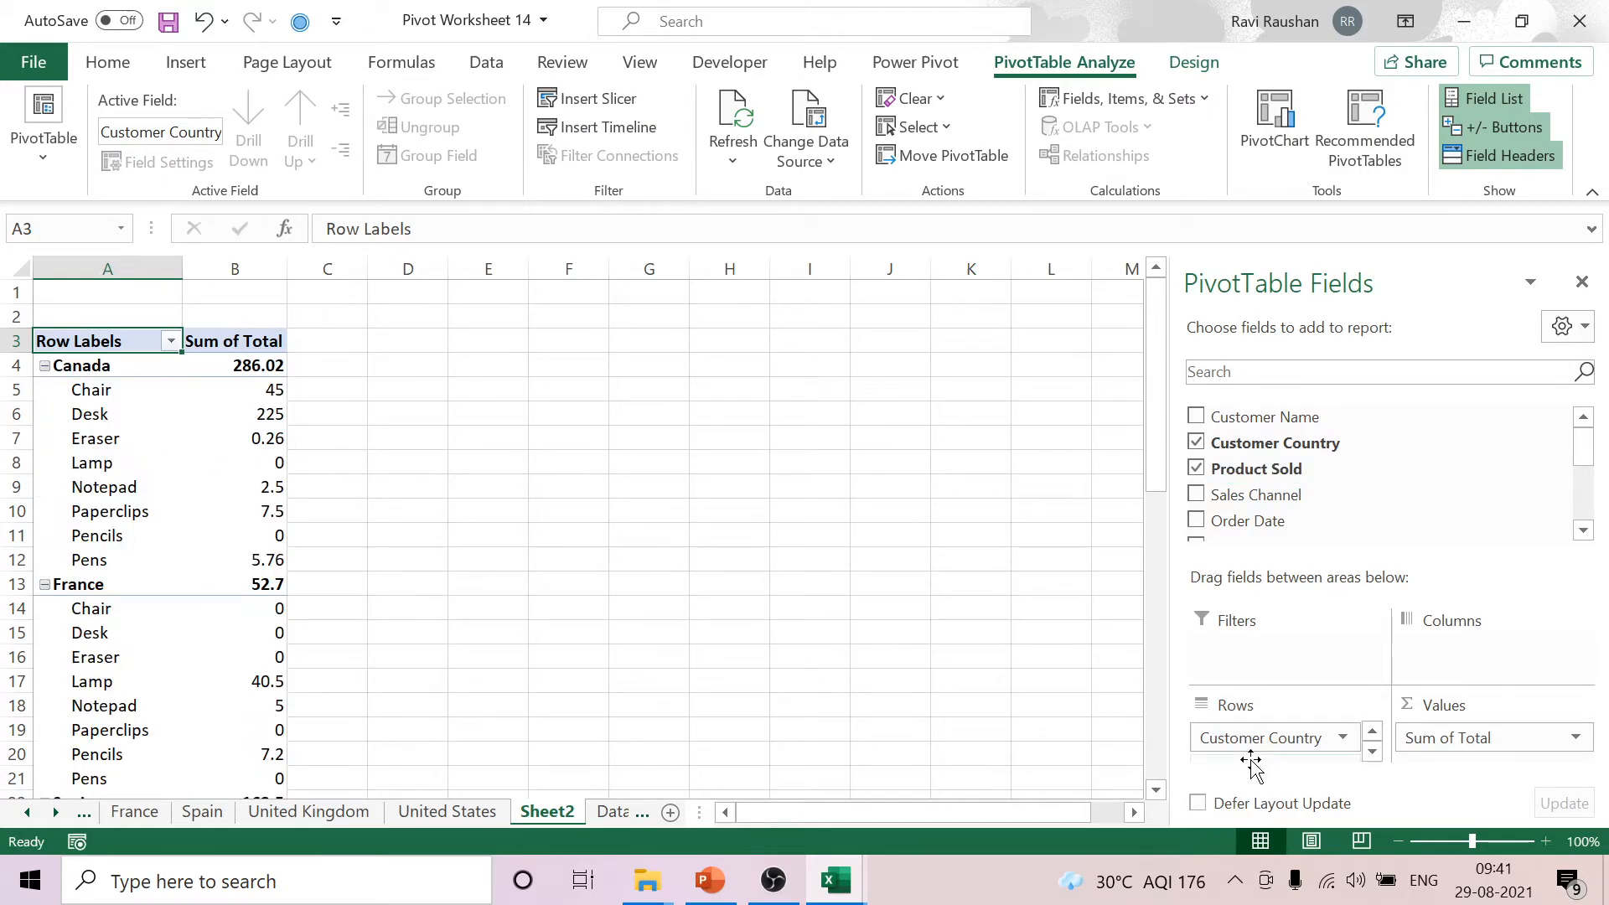
Change the PivotTable's report layout to Outline Form and after that to Tabular Form.
click(1184, 70)
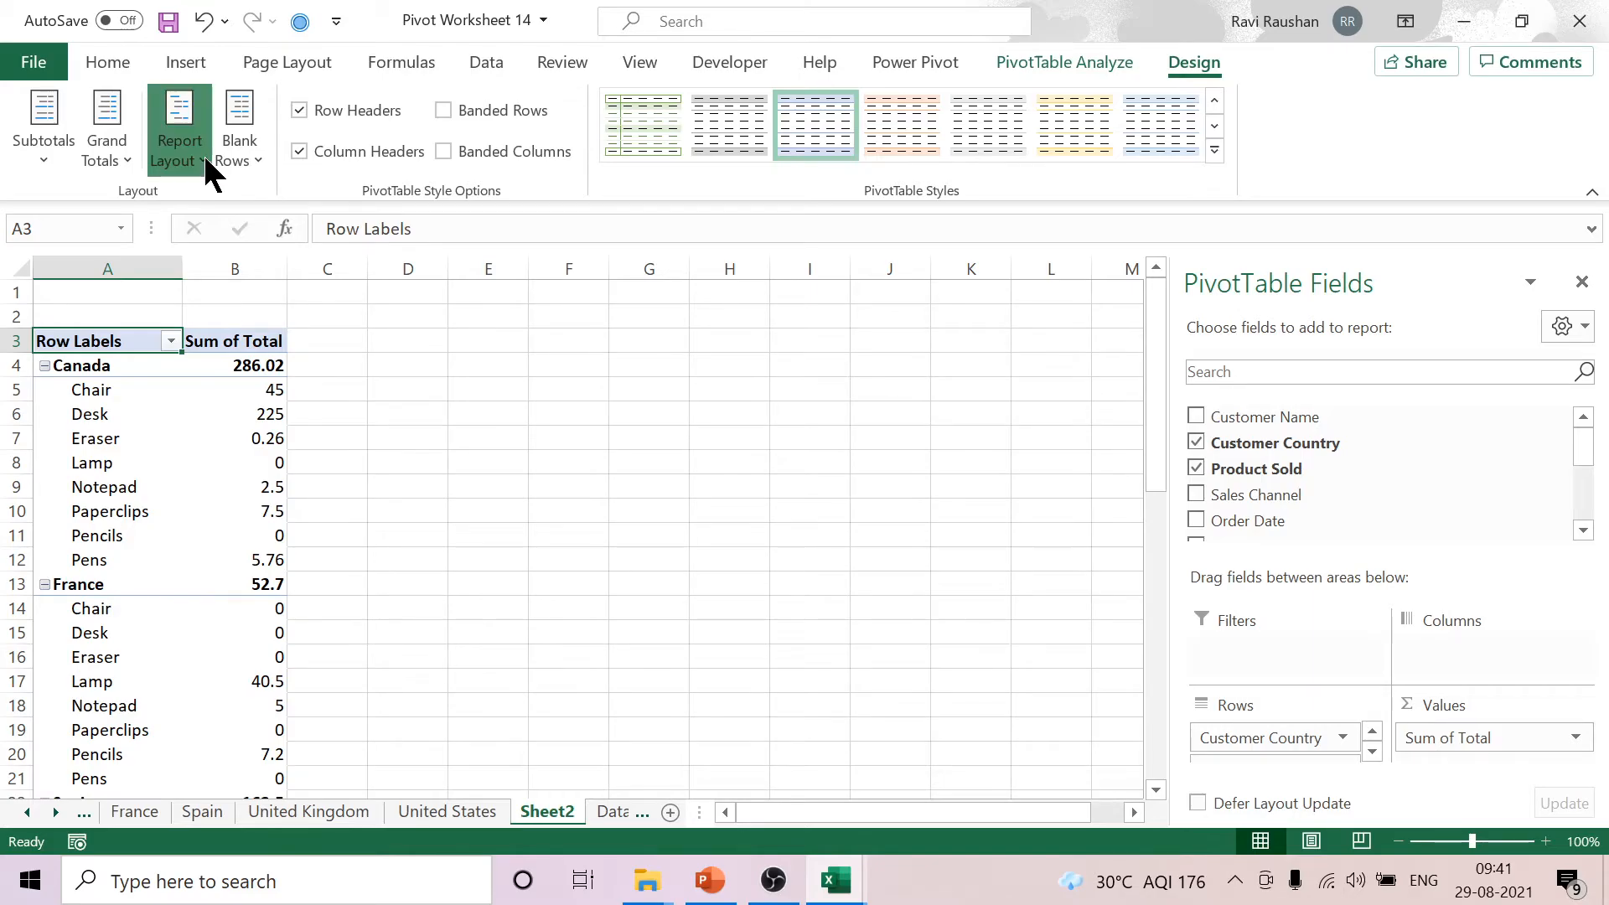
click(203, 152)
click(272, 284)
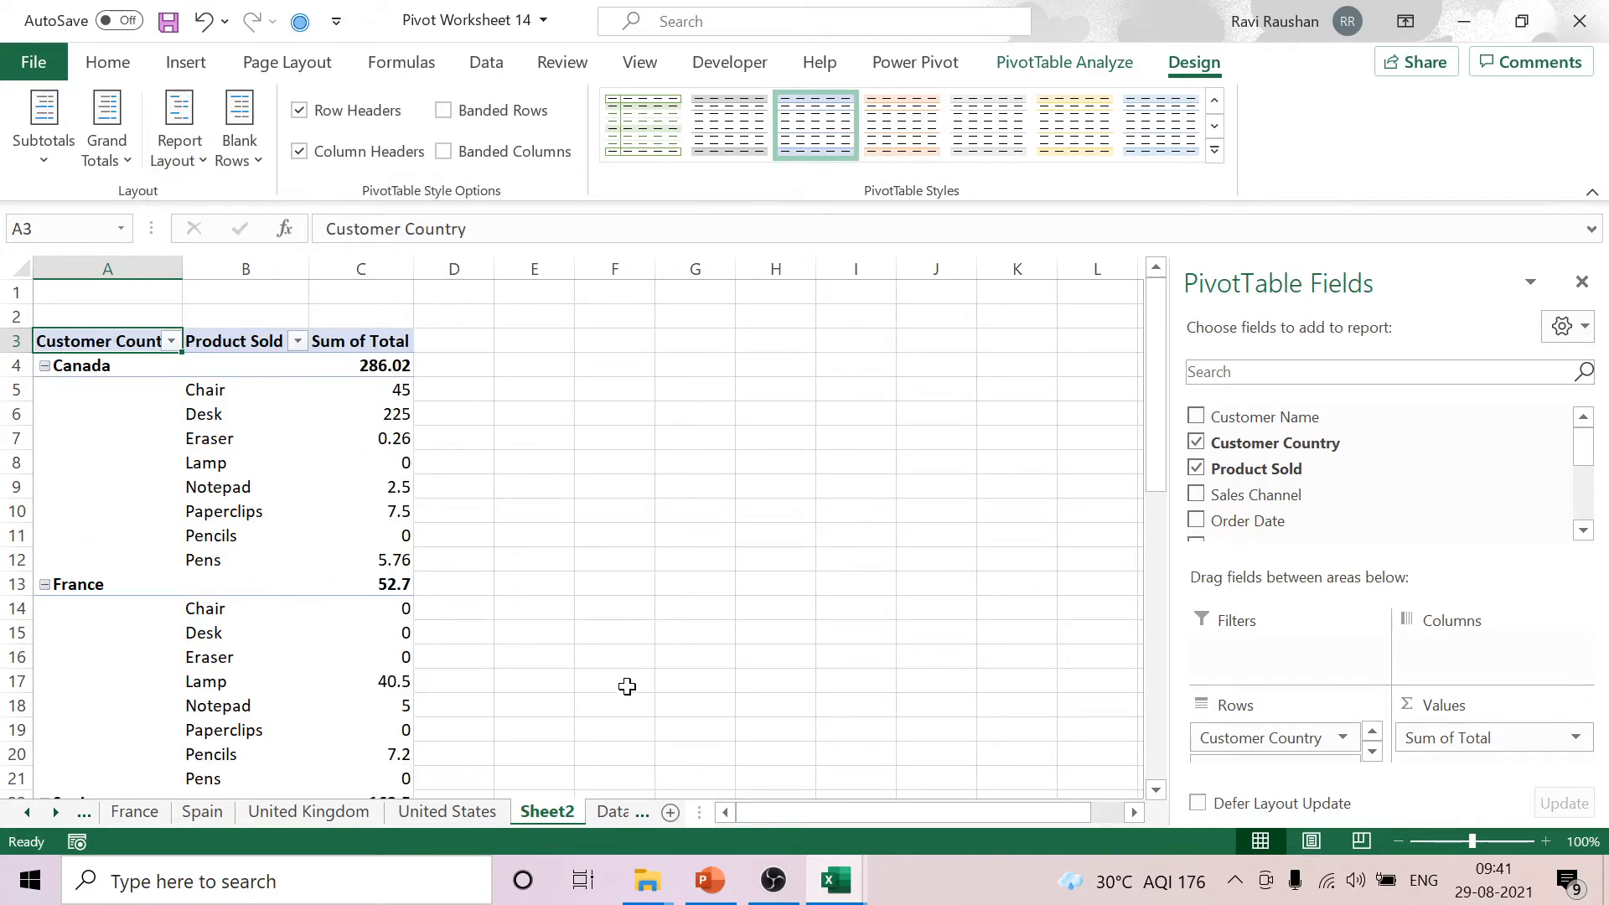
click(201, 143)
click(280, 335)
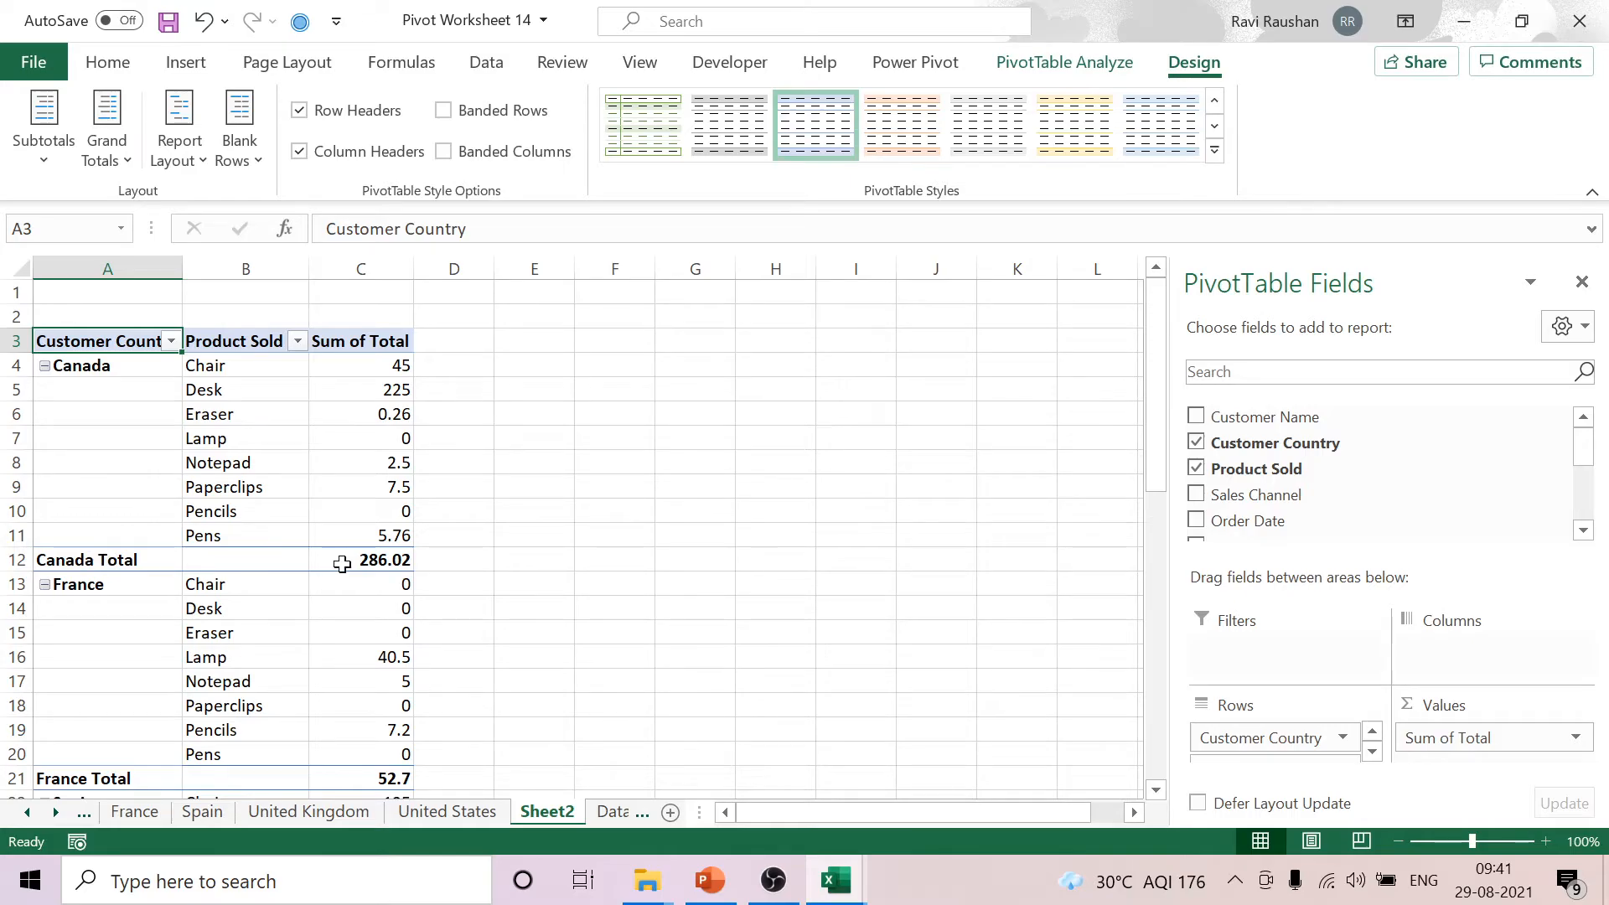
Repeat all item labels in the tabular PivotTable and revert to non-repeated labels, doing this twice to compare the layouts.
click(200, 154)
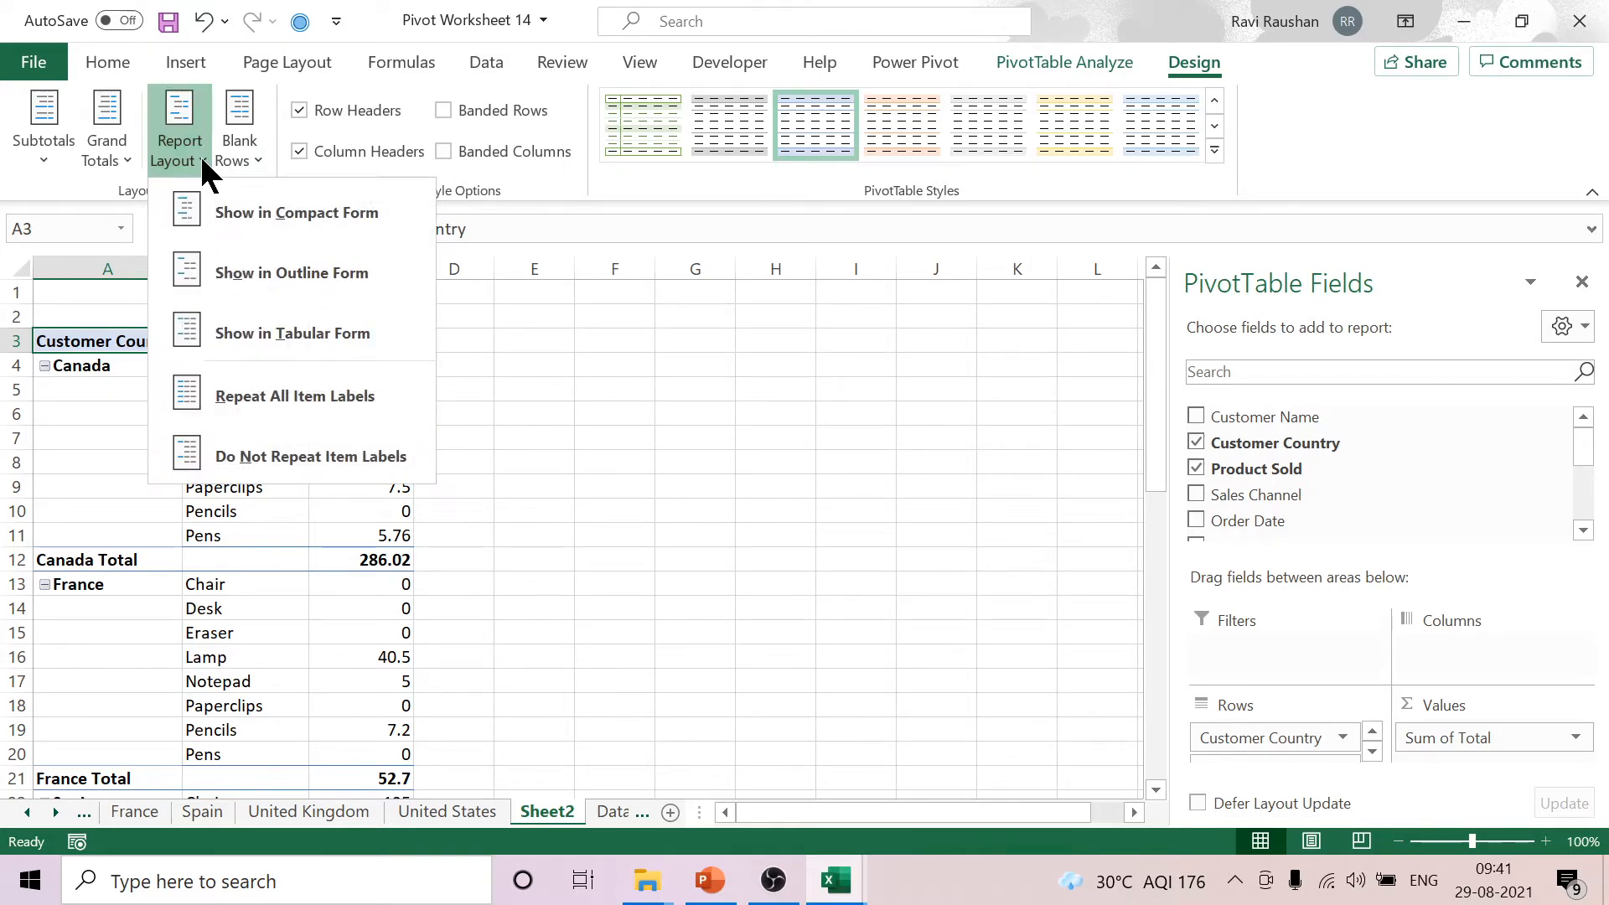
click(284, 399)
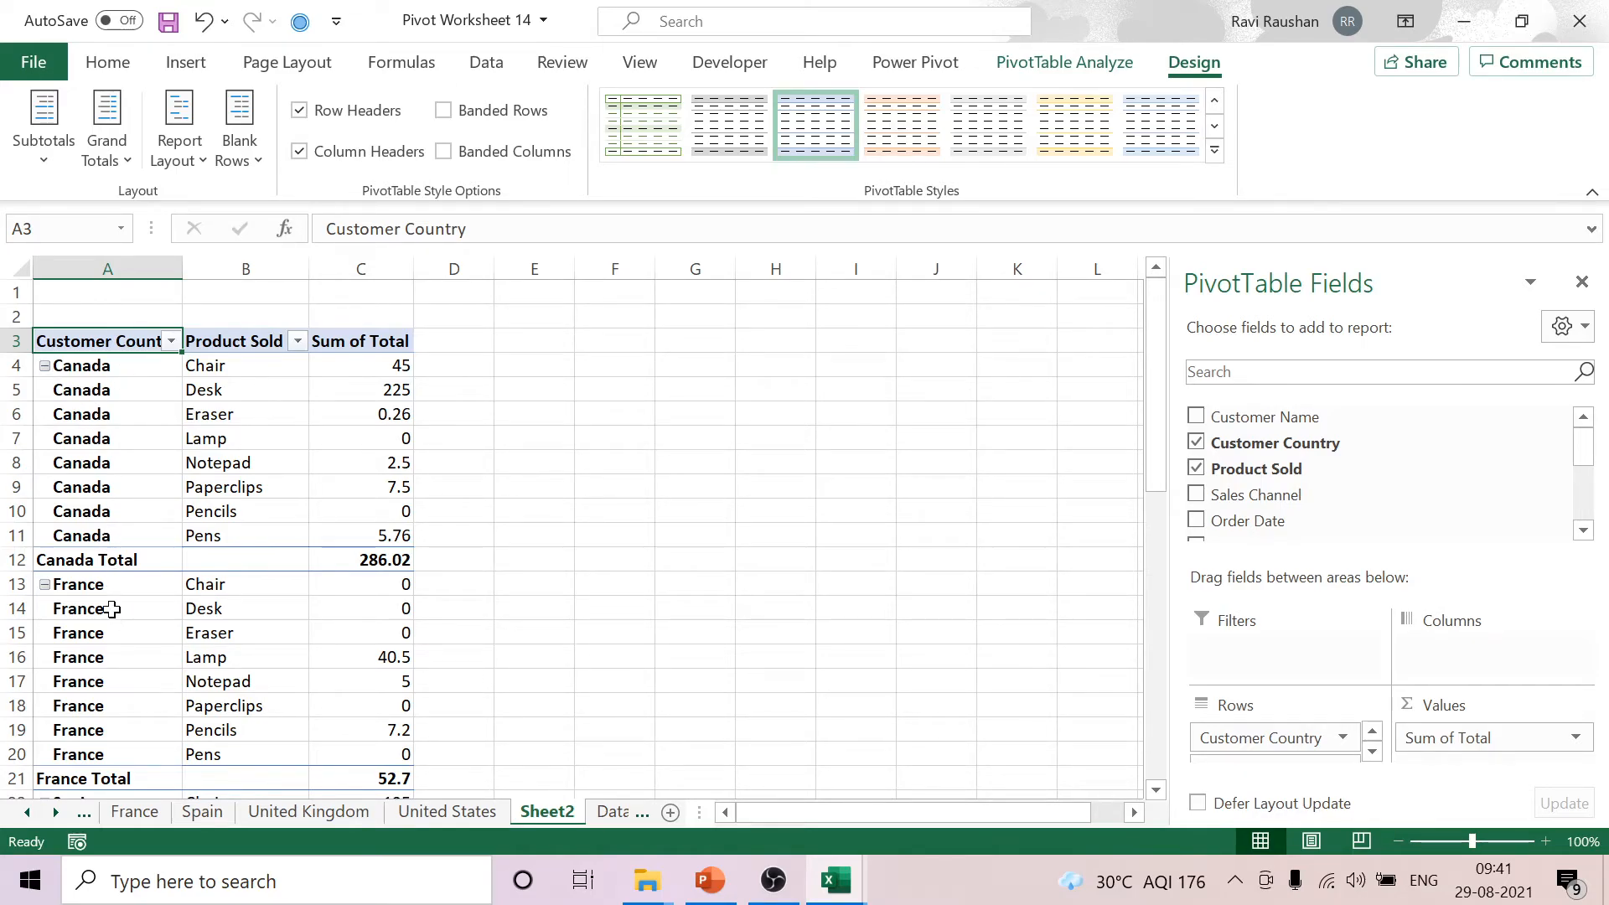
click(200, 163)
click(259, 443)
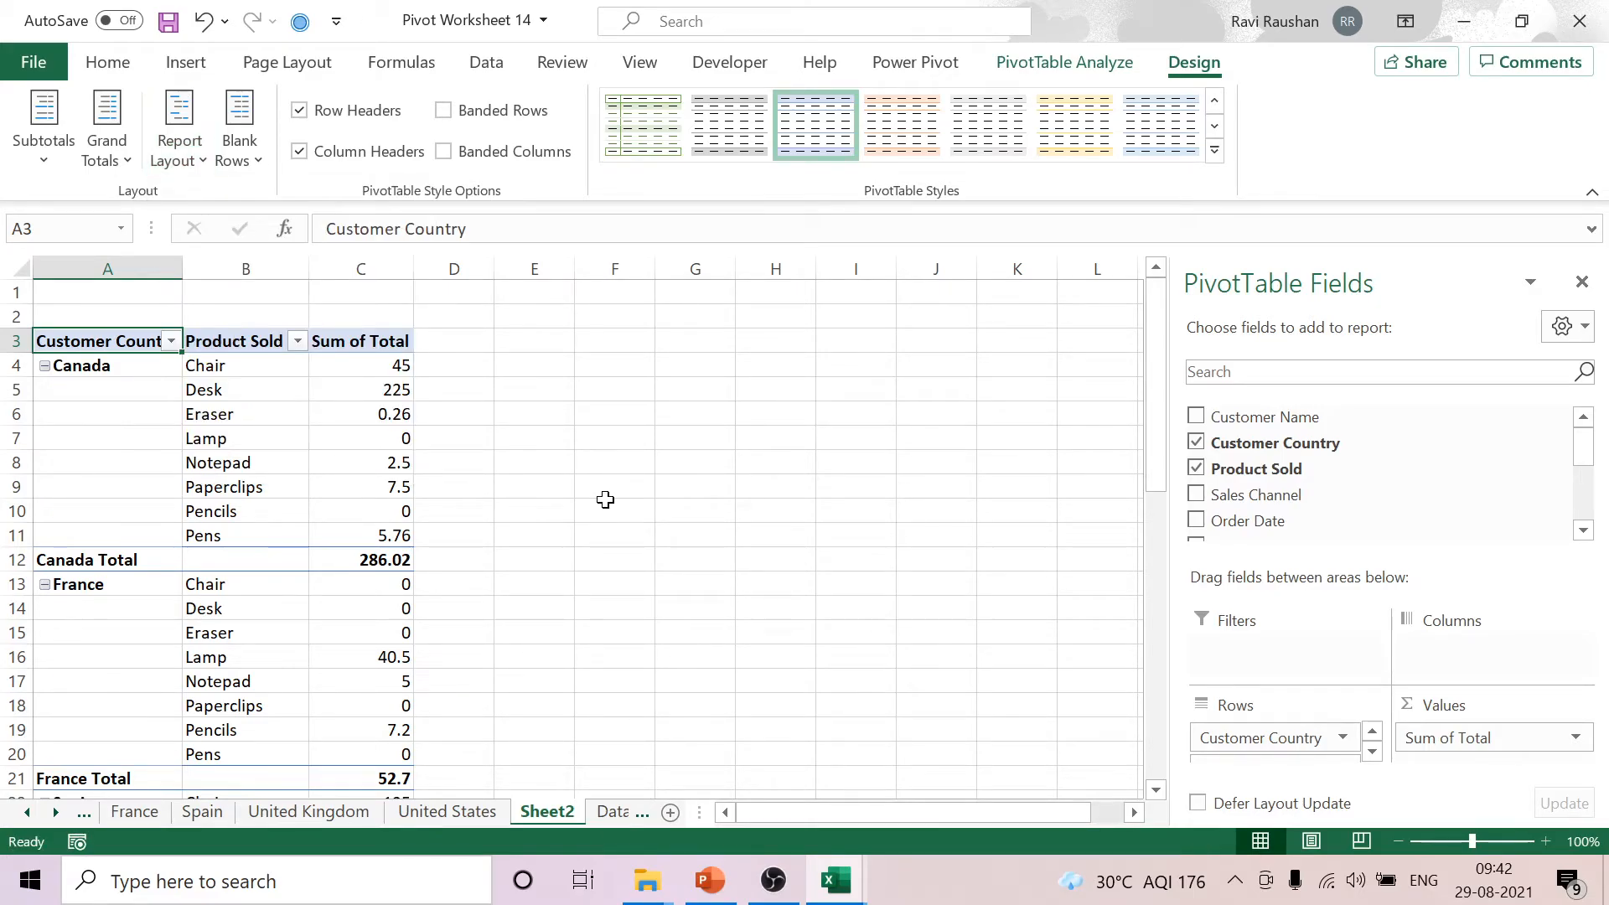
click(201, 160)
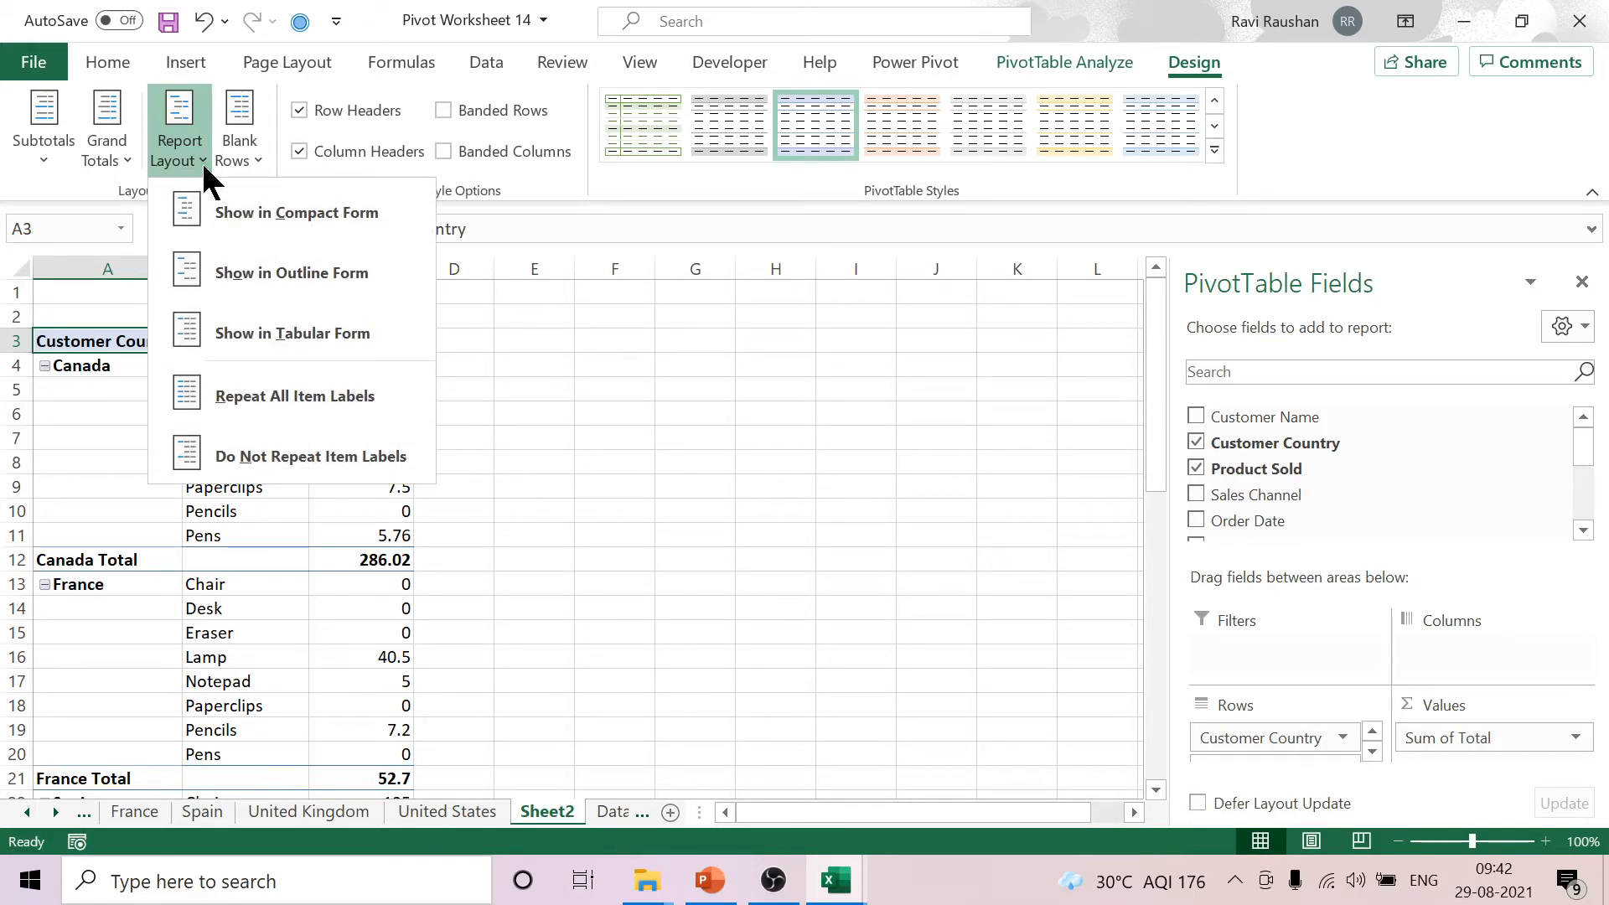
click(319, 408)
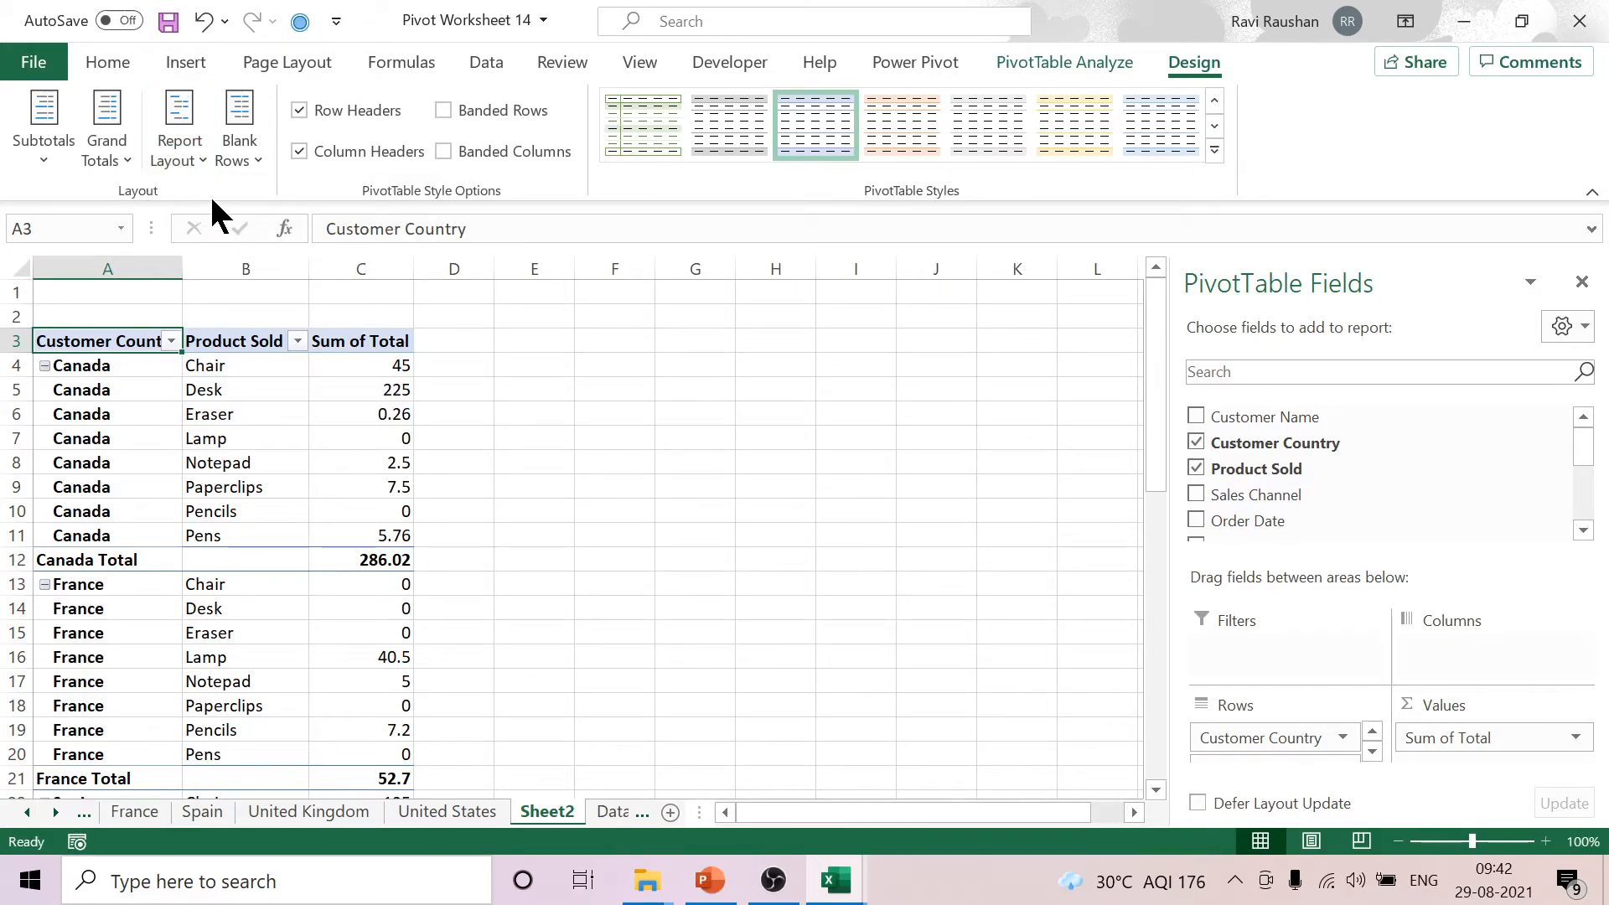
click(204, 154)
click(288, 449)
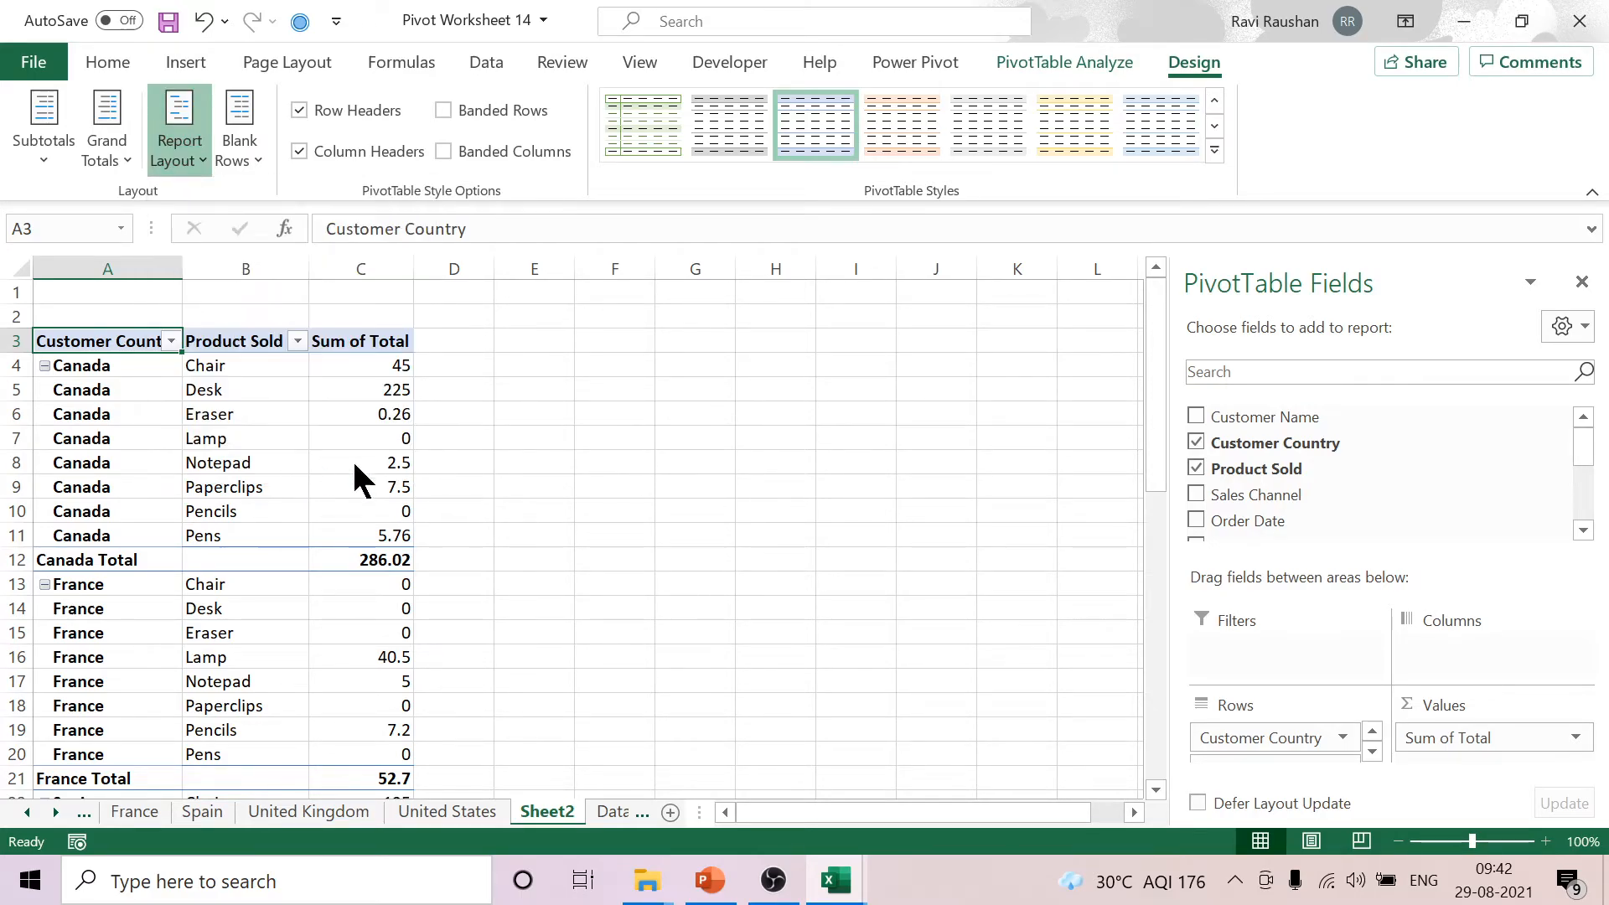
Remove Customer Country from the PivotTable rows and advance the PowerPoint presentation to the slide on turning off the GETPIVOTDATA formula.
drag(1307, 738, 1049, 633)
click(710, 880)
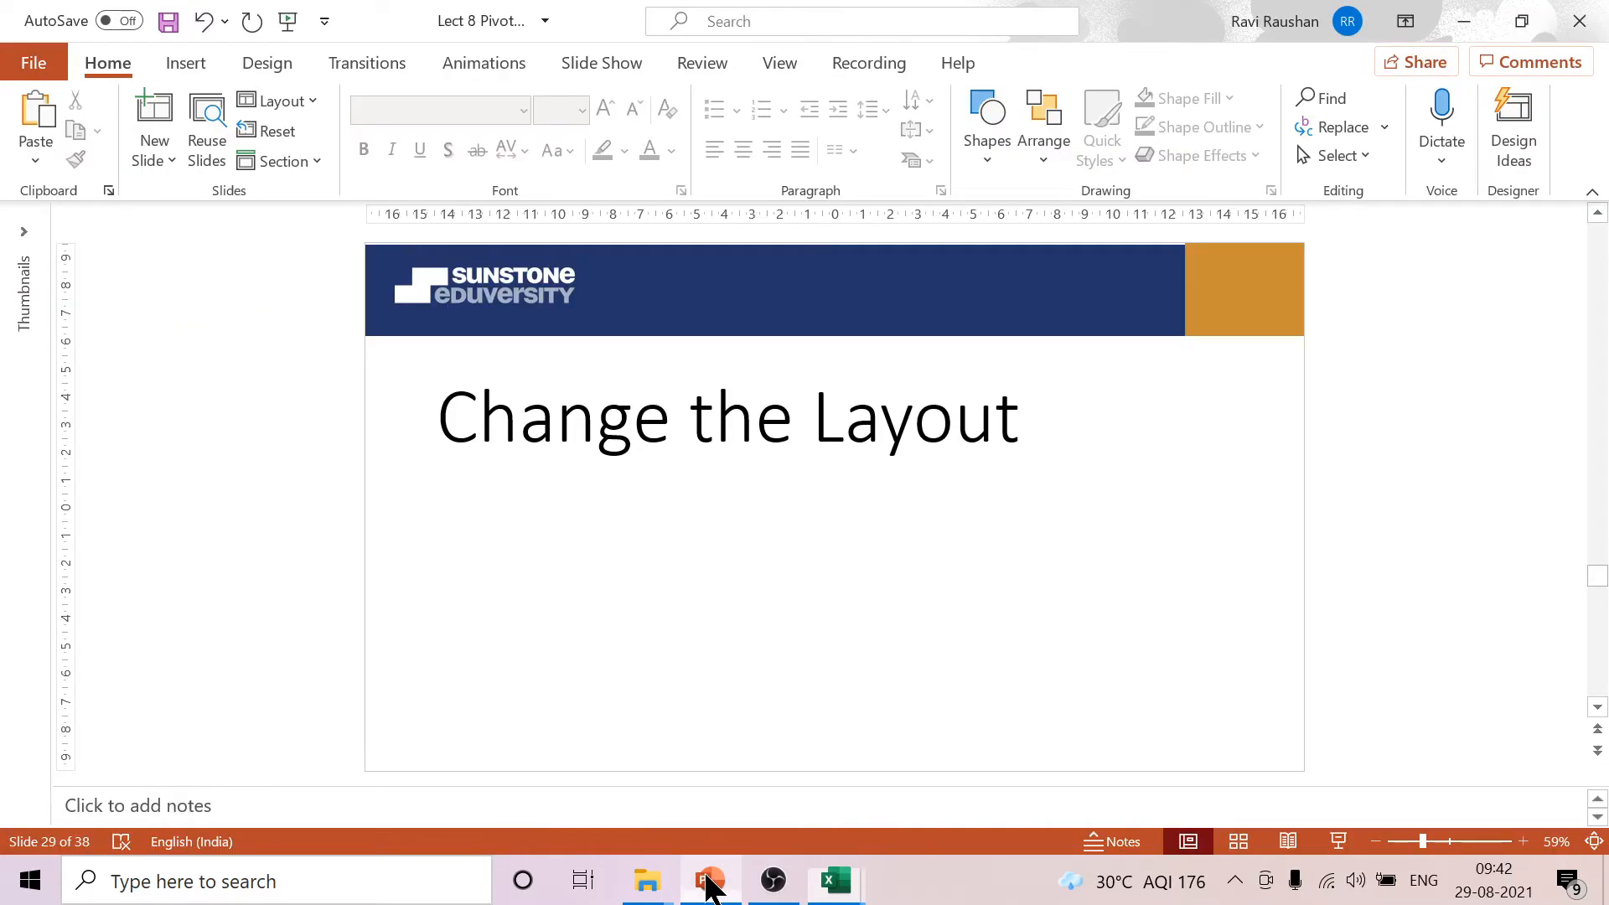
scroll(1425, 474, down, 3)
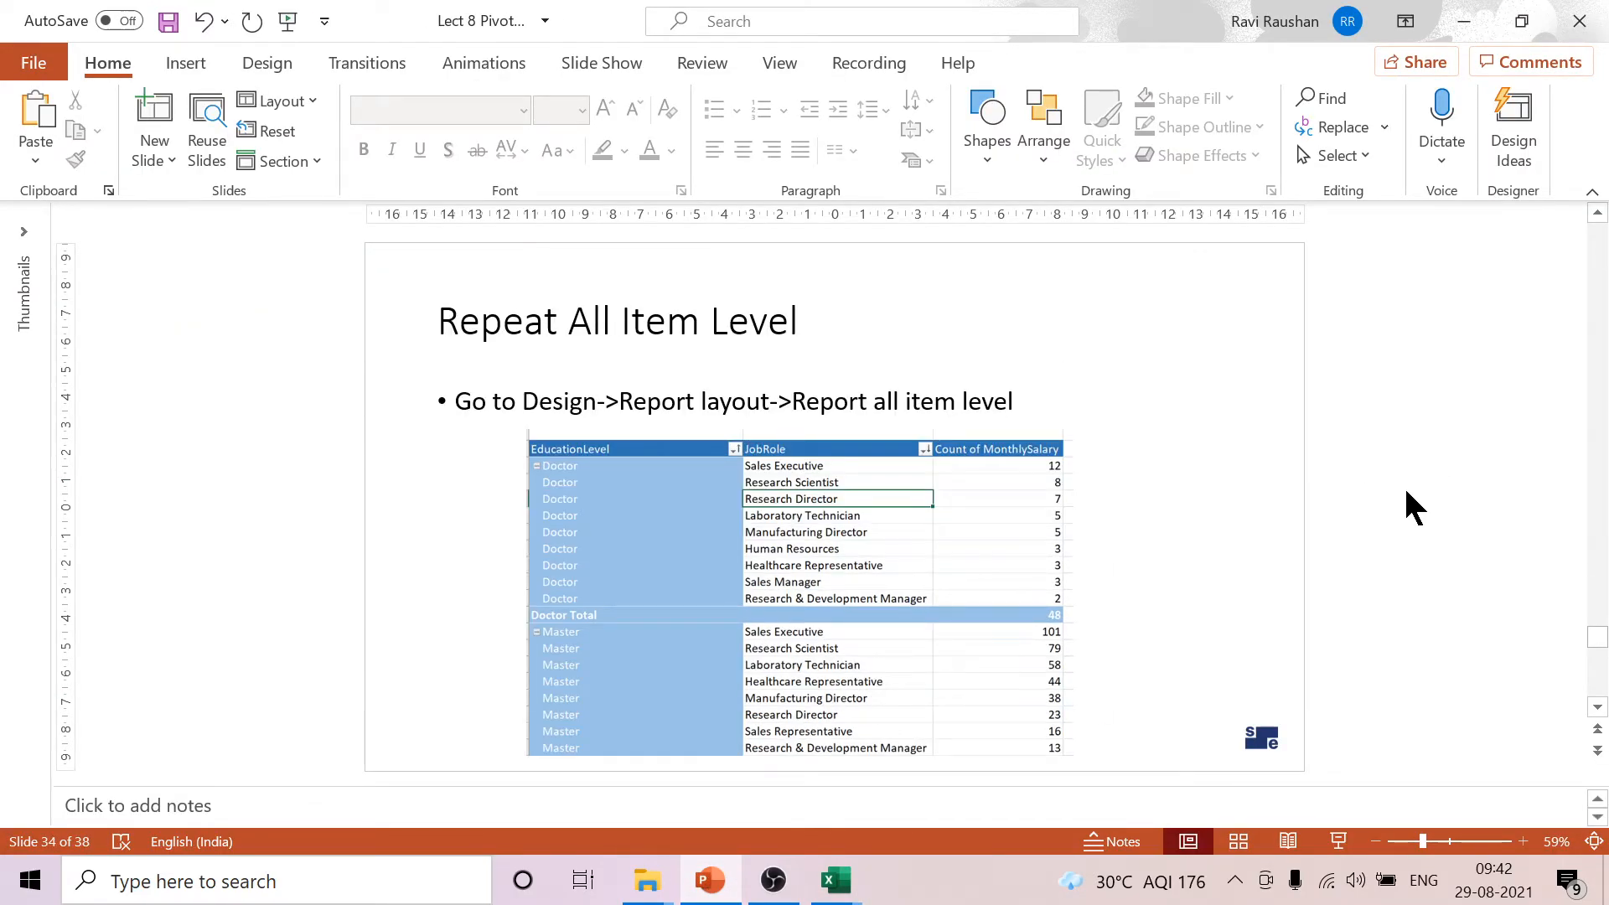
scroll(1408, 503, down, 1)
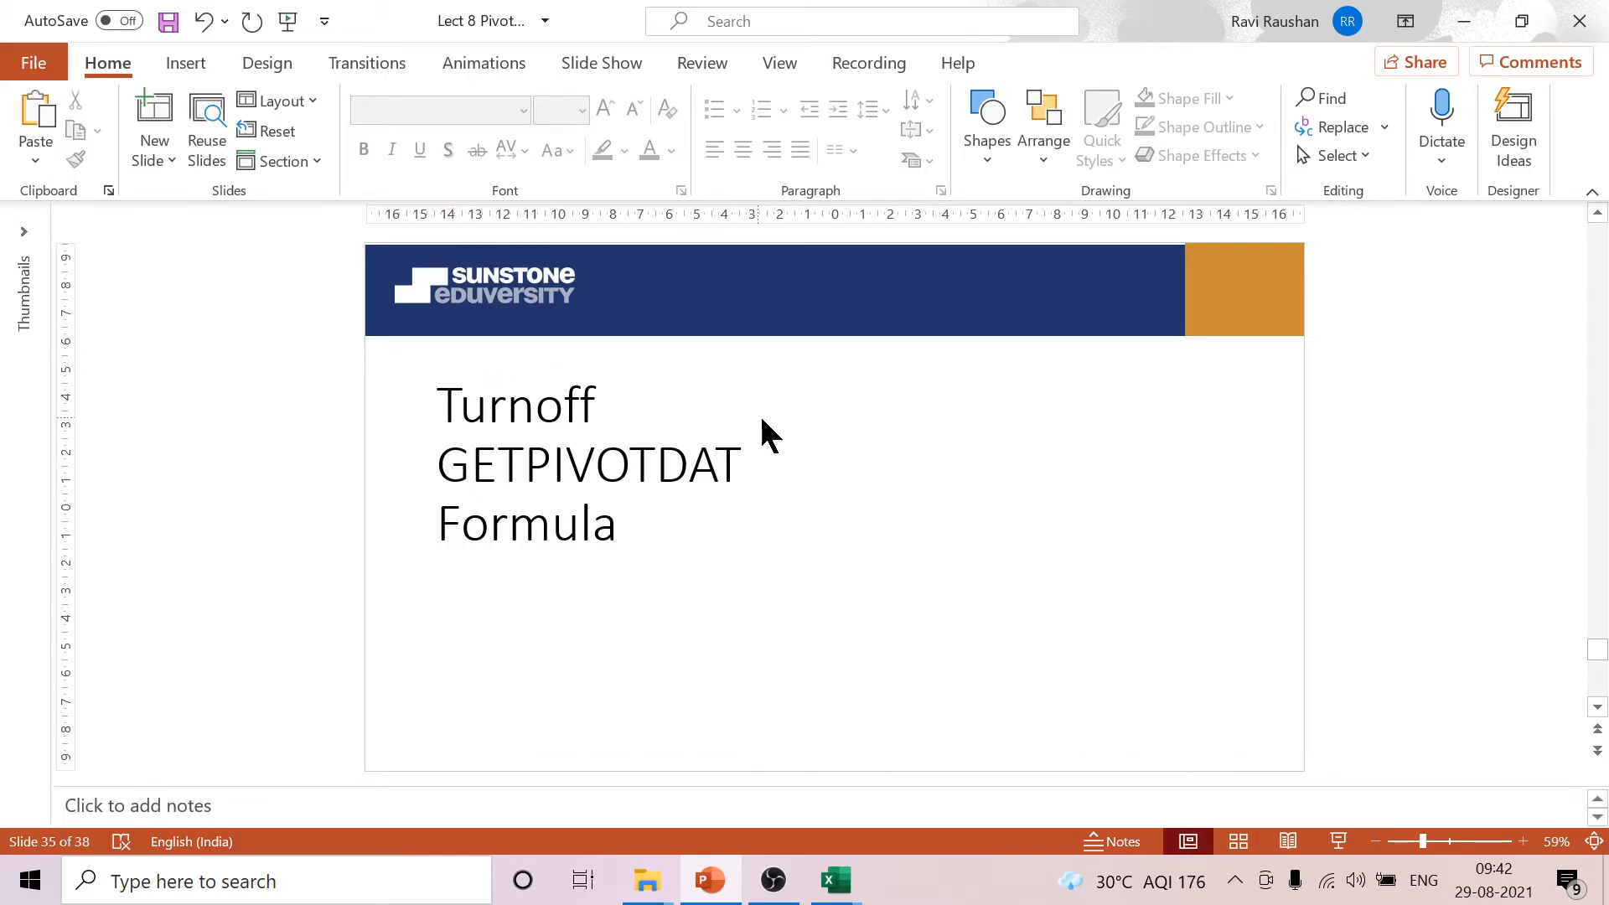
Switch back to the Pivot Worksheet 14 workbook and toggle the Generate GetPivotData setting on for the PivotTable.
click(834, 881)
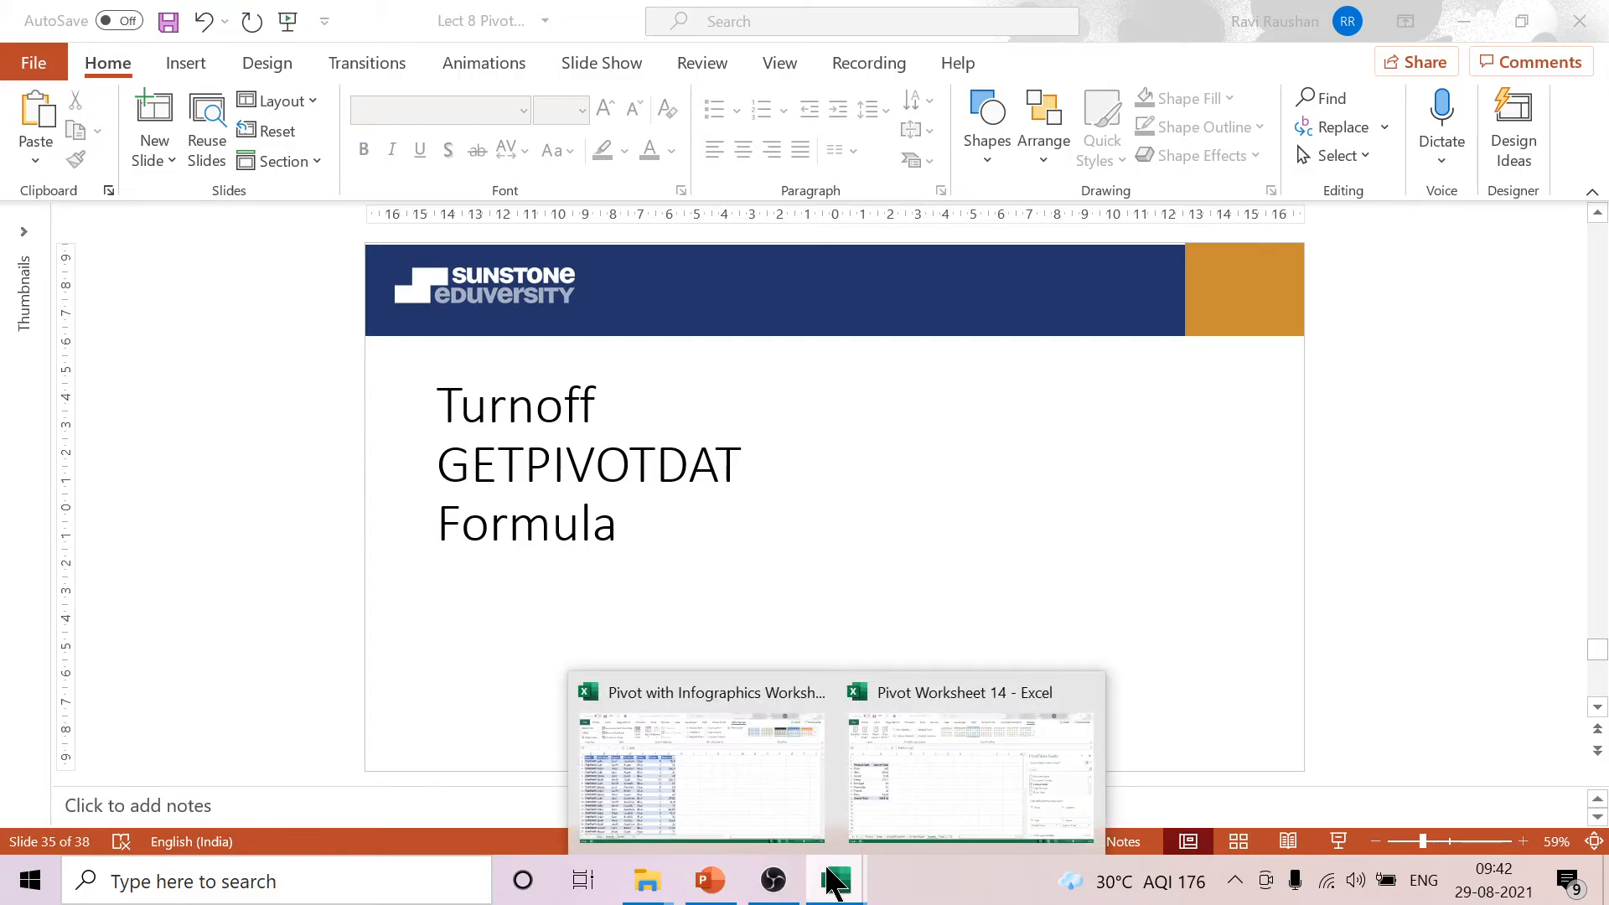
click(930, 827)
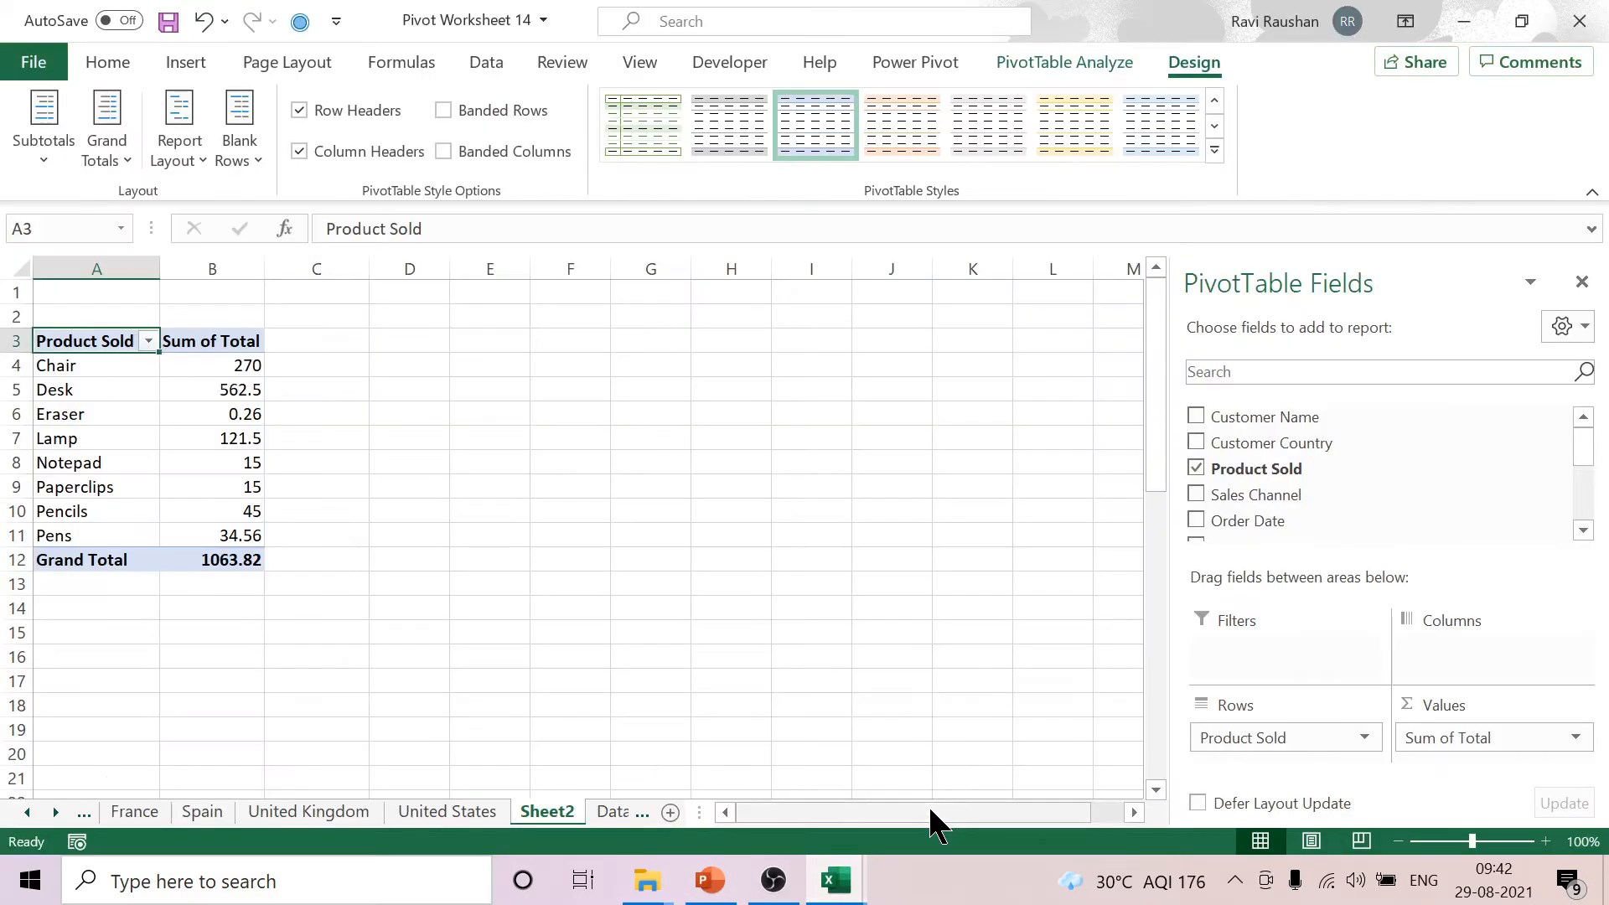
click(1065, 64)
click(43, 158)
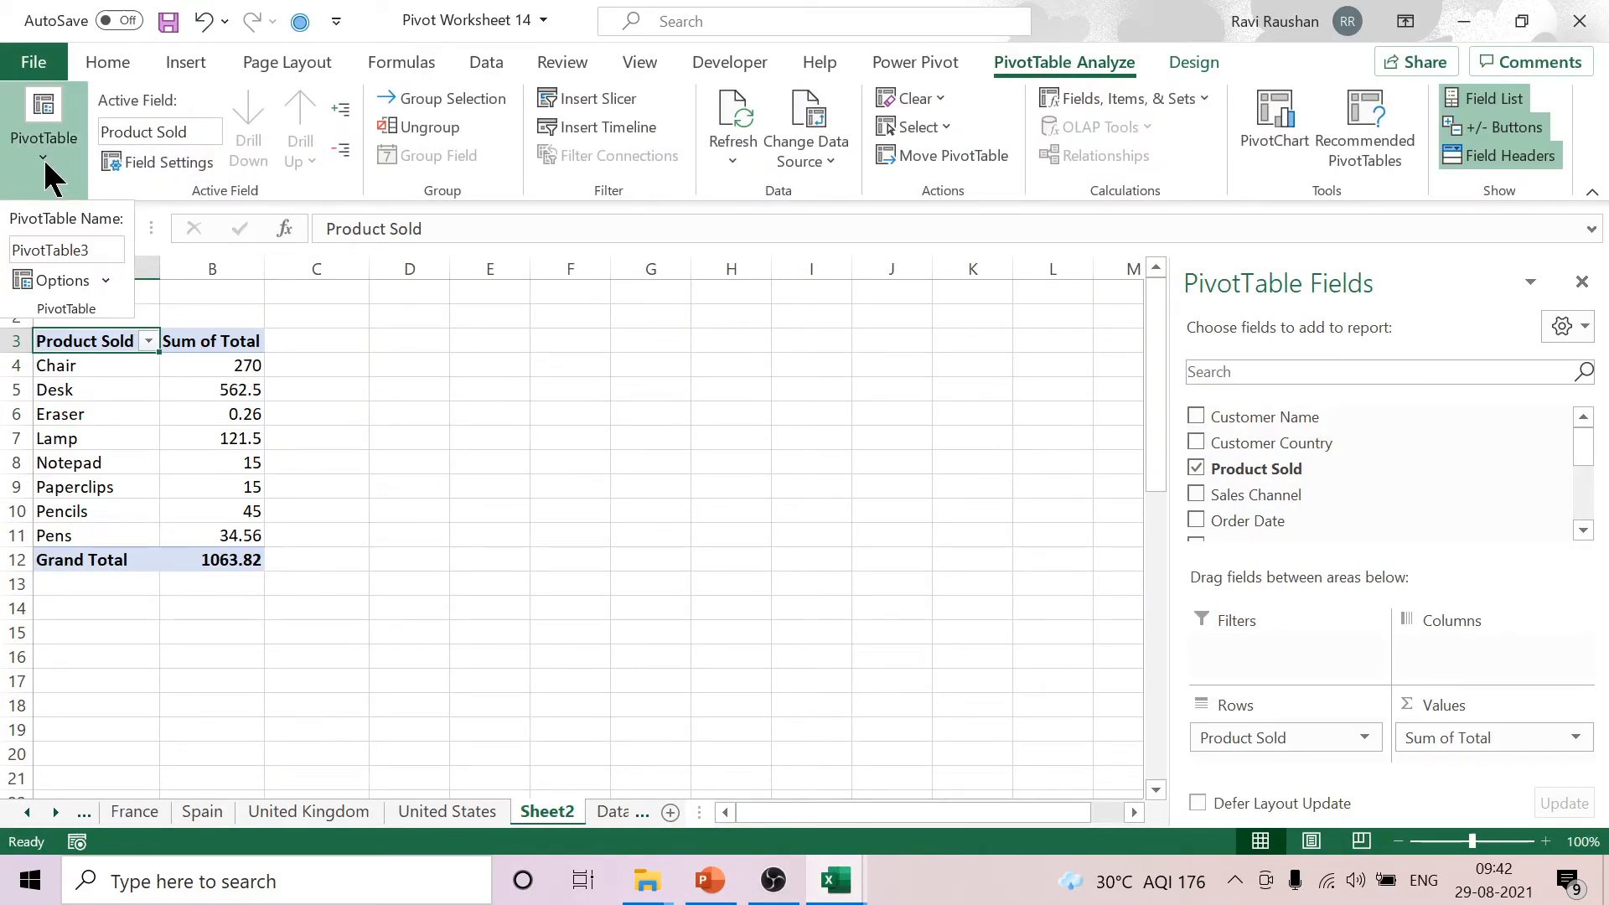
click(98, 275)
click(99, 388)
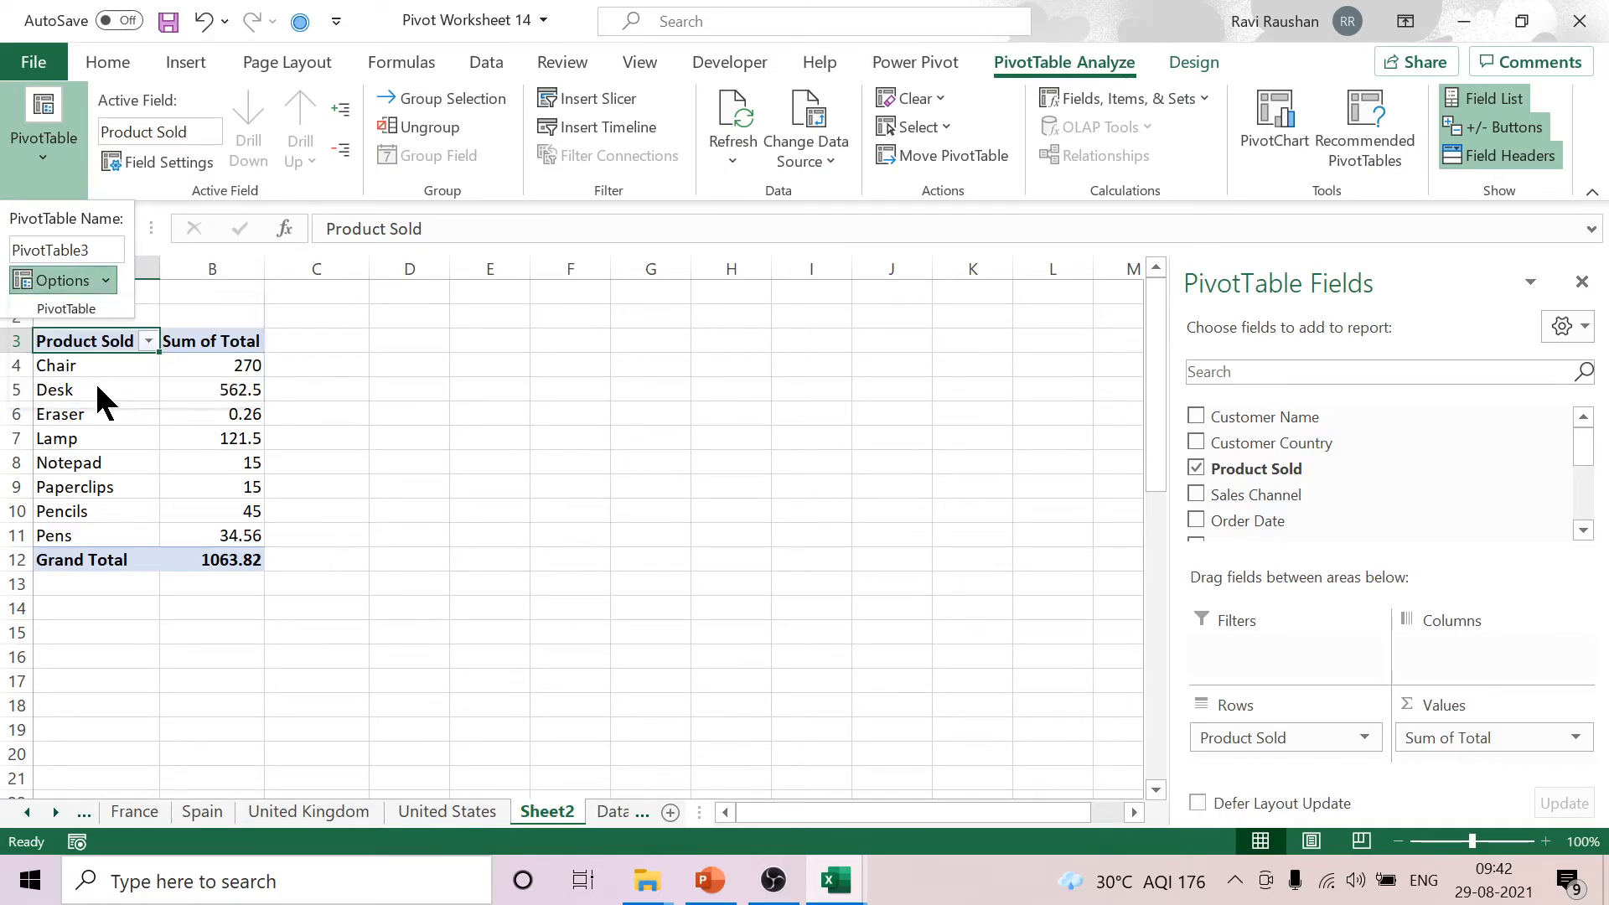
Try a formula in cell E5 that references the Desk total in the PivotTable, and discard it.
click(231, 389)
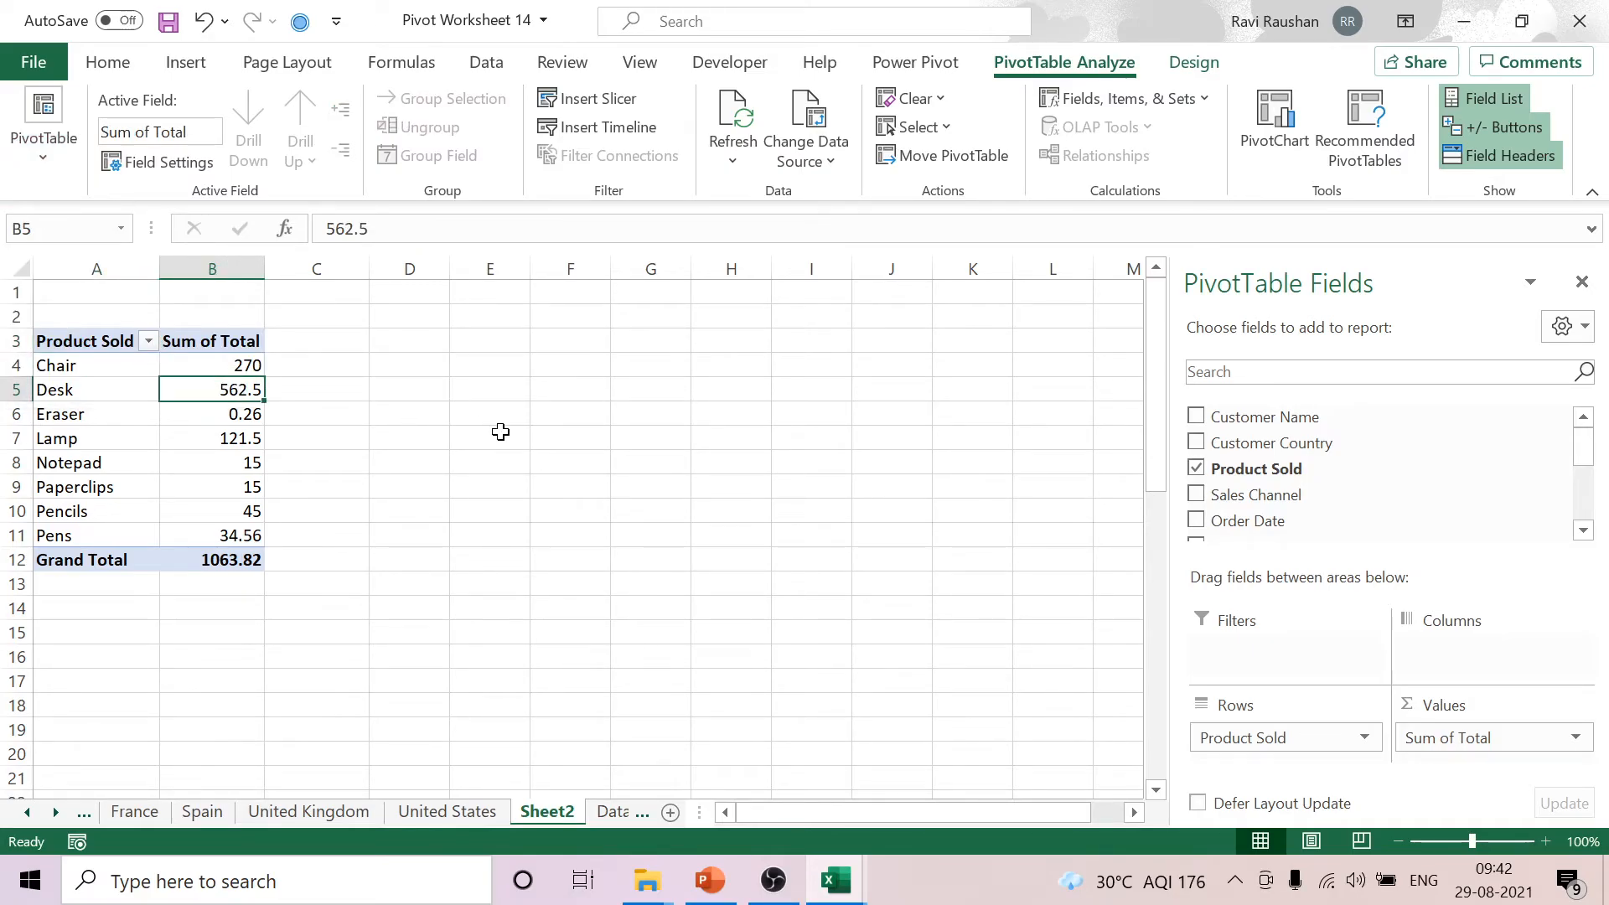
click(514, 388)
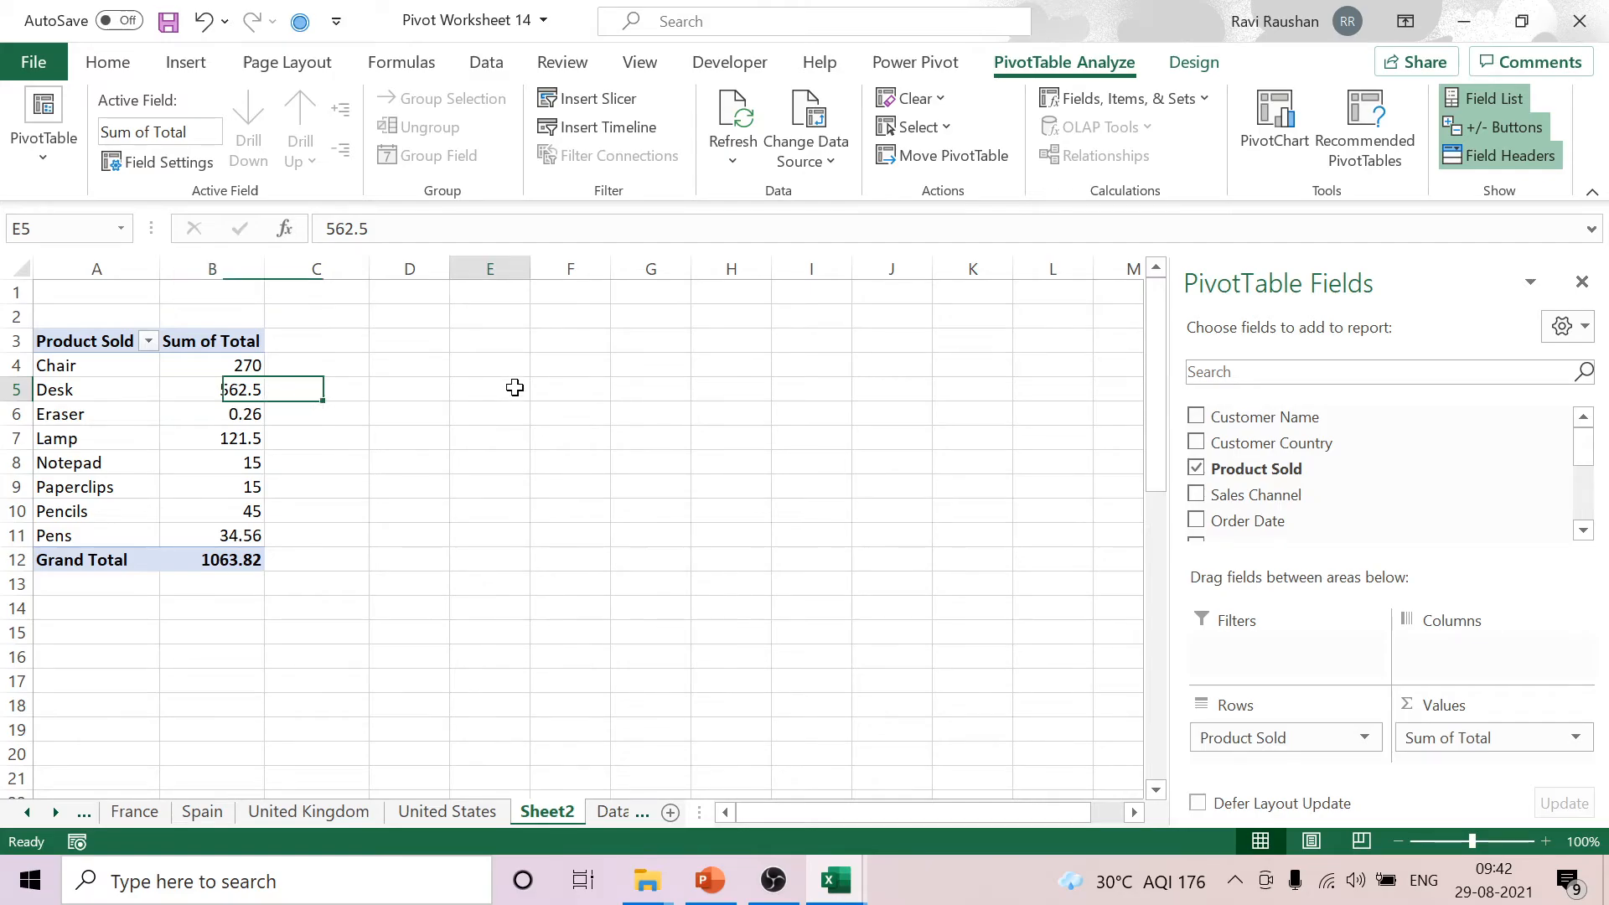
text(=)
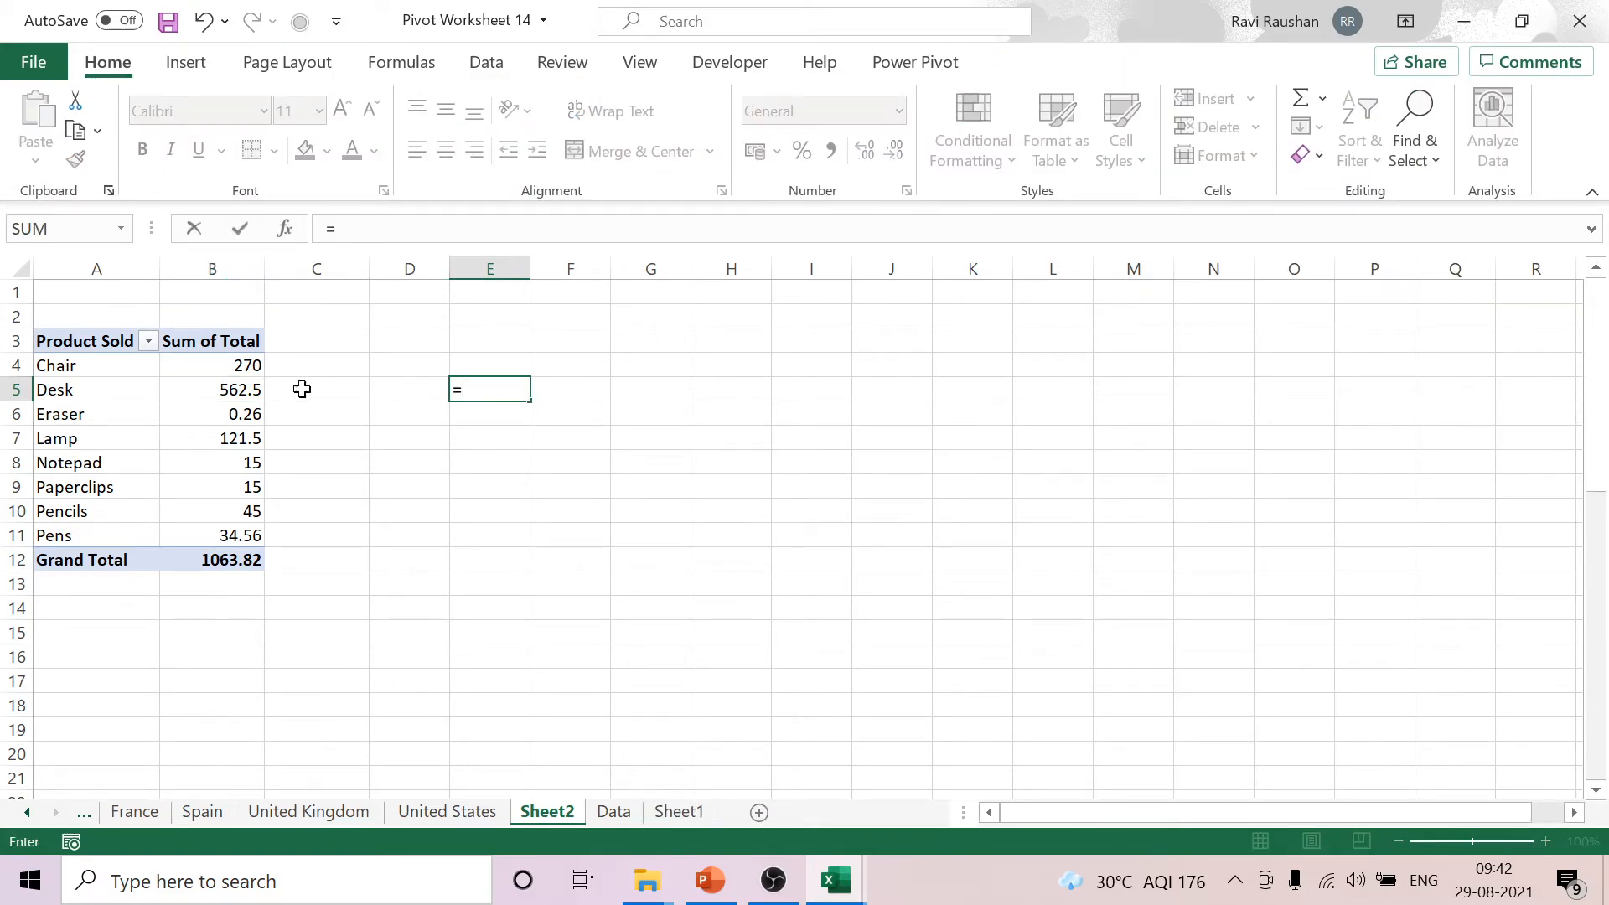
click(209, 389)
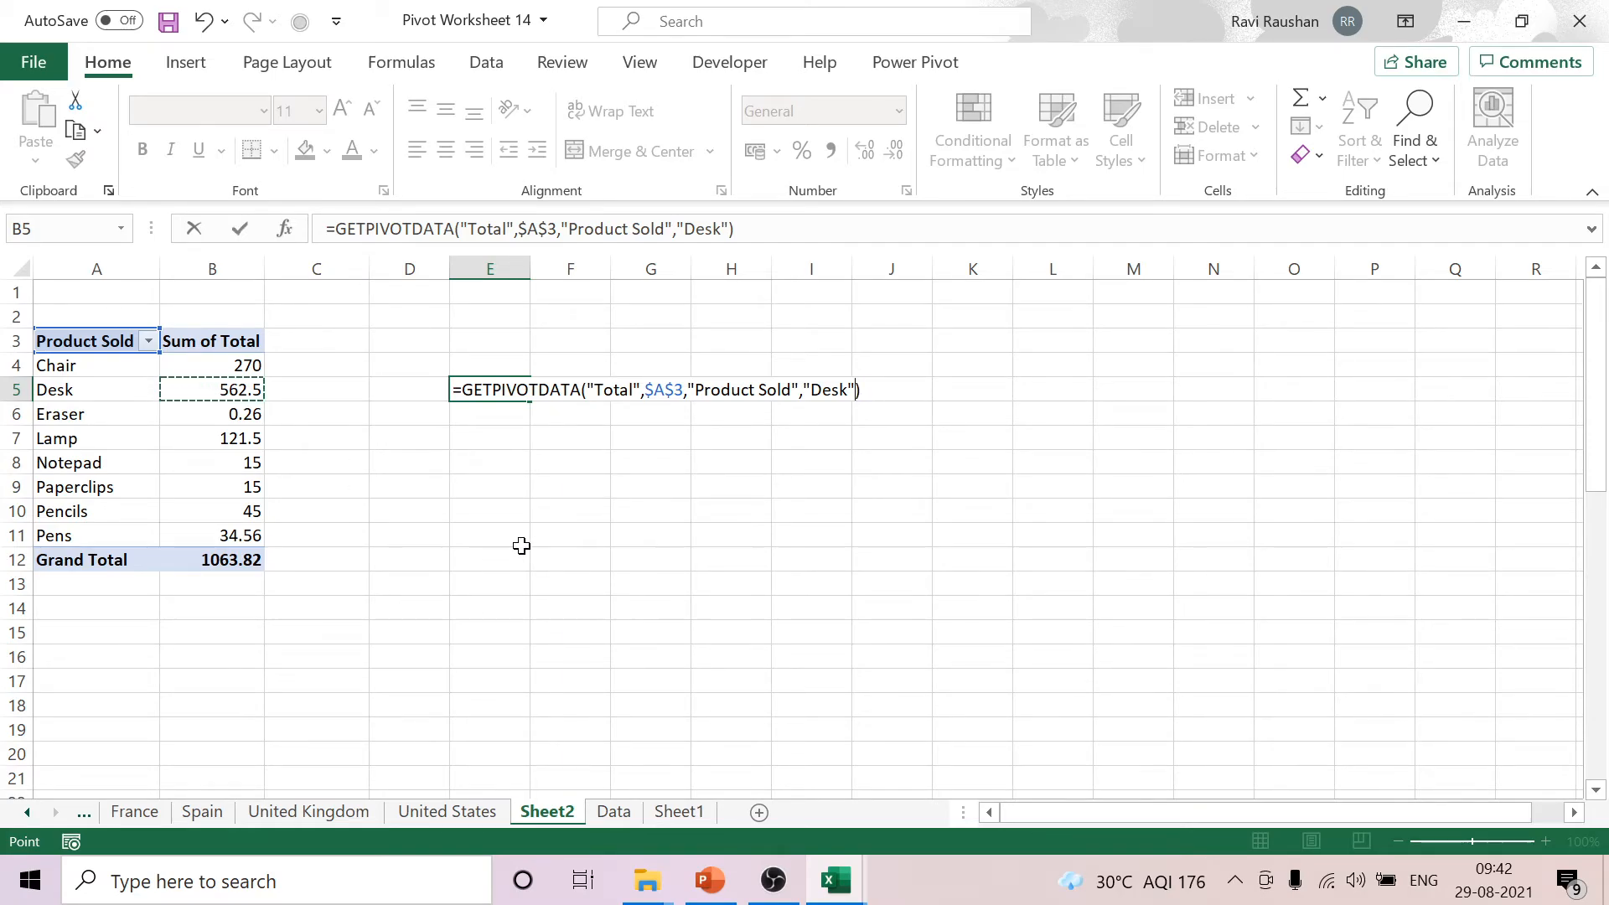
key(Delete)
key(Escape)
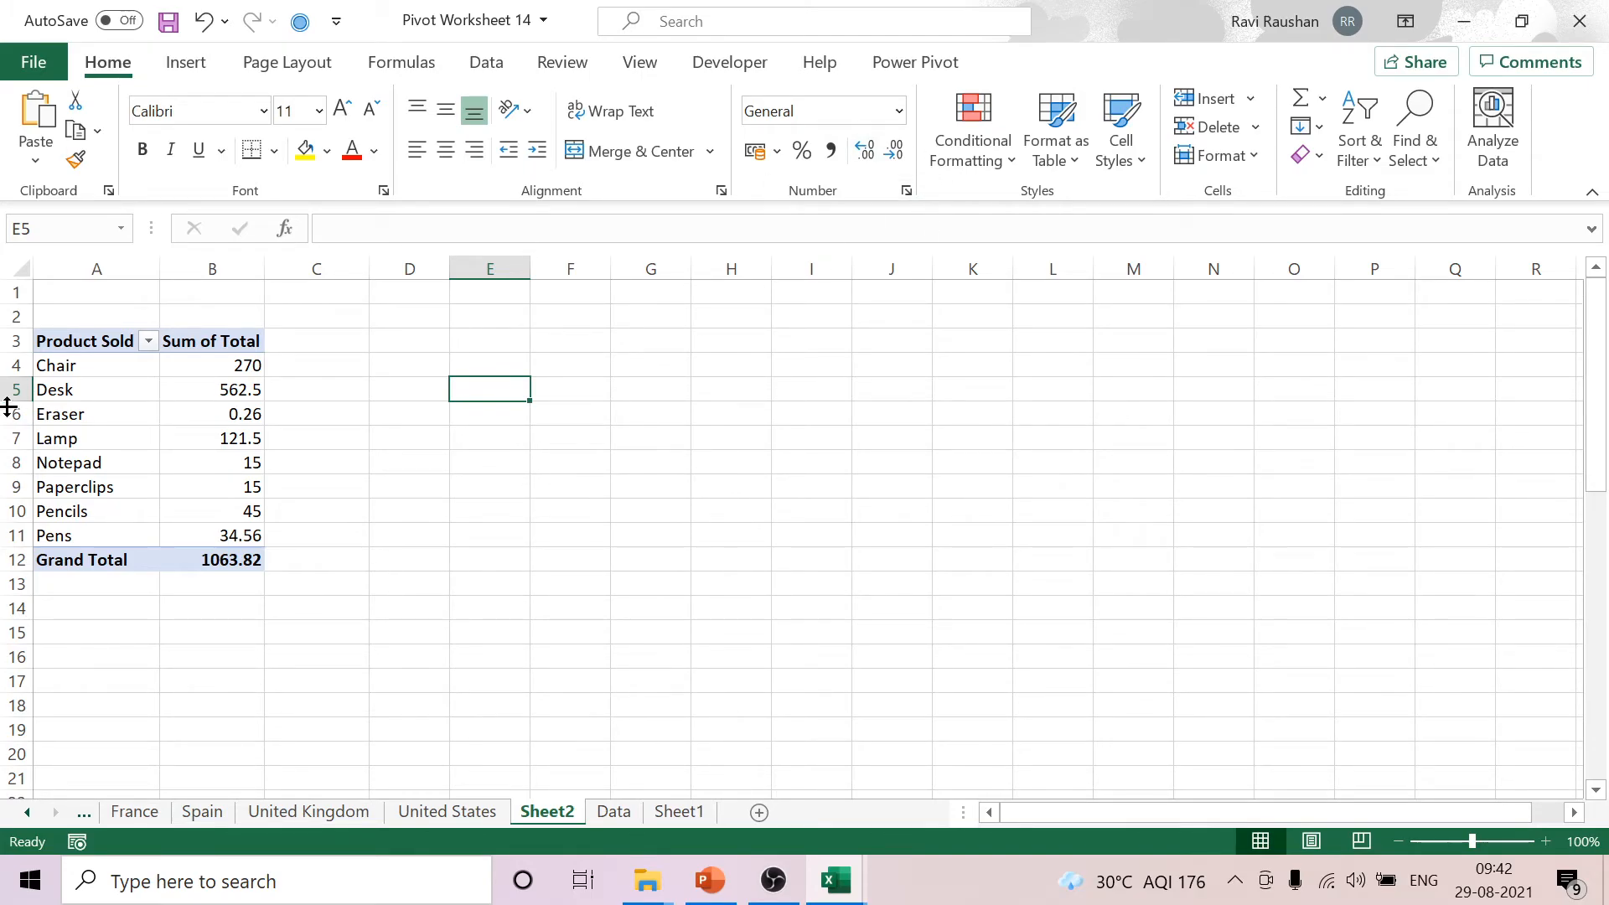
Turn off the Generate GetPivotData setting for the PivotTable.
click(205, 407)
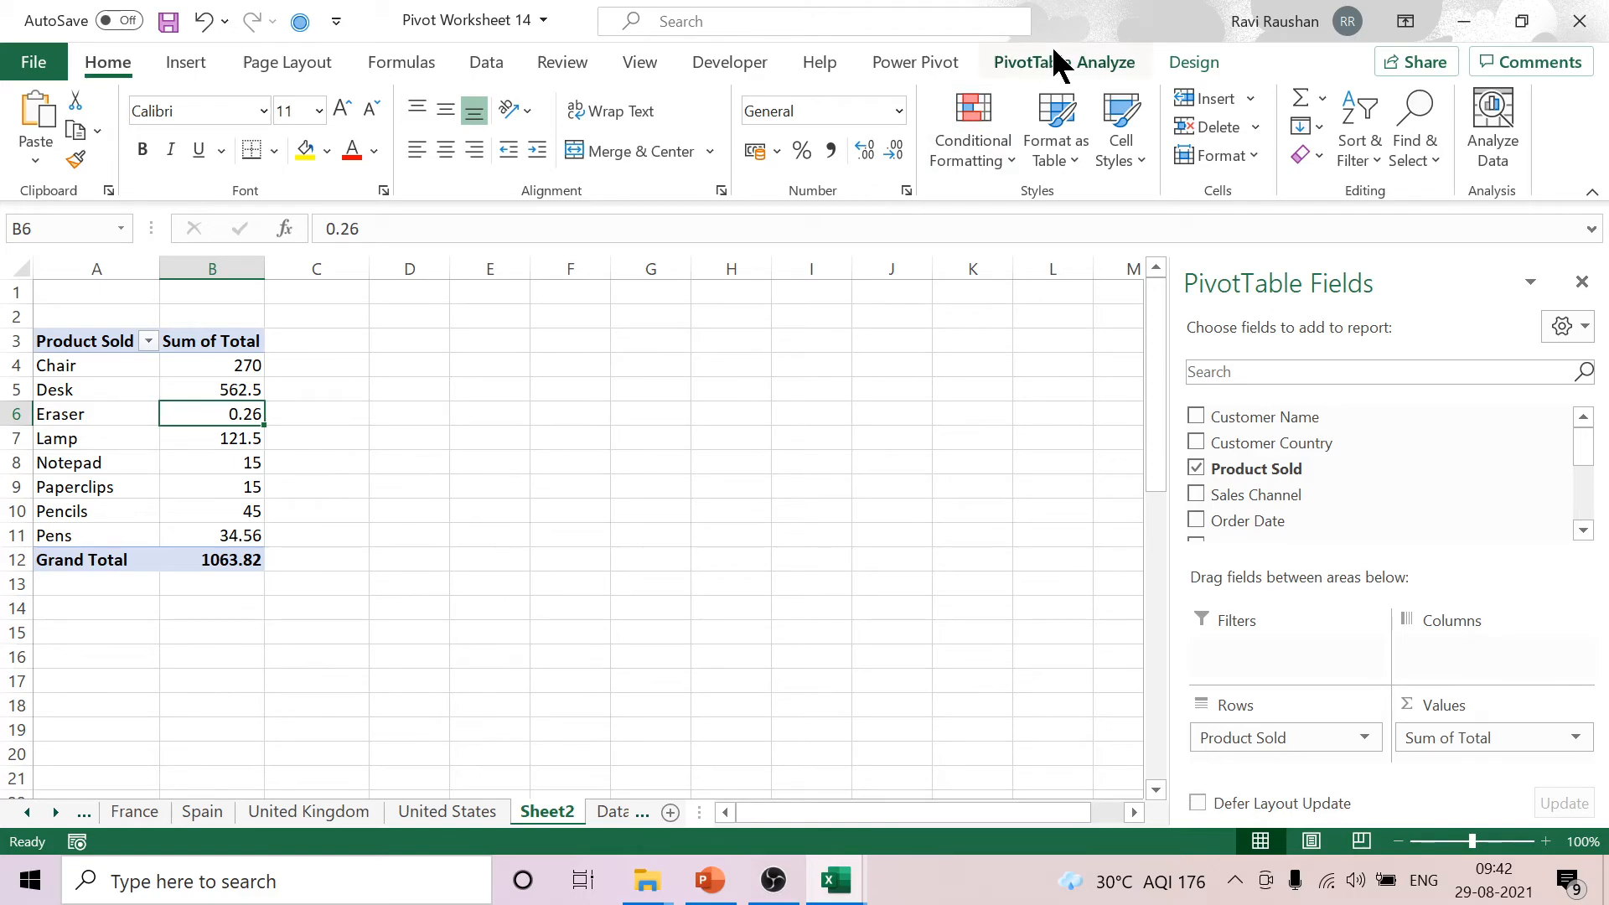
click(1044, 60)
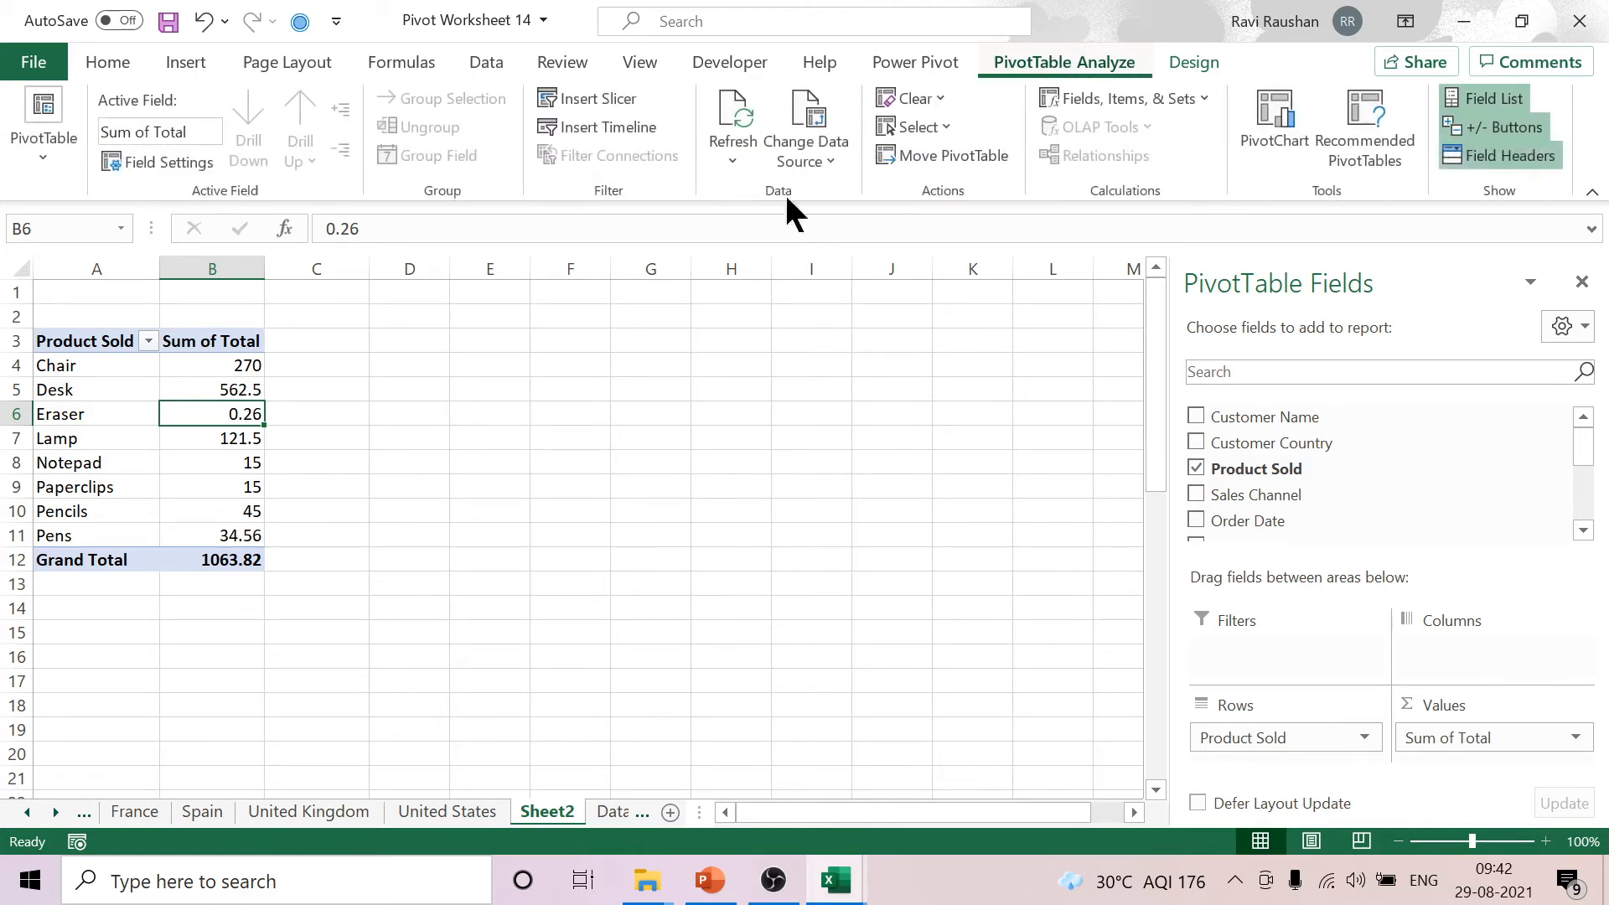
click(44, 168)
click(105, 279)
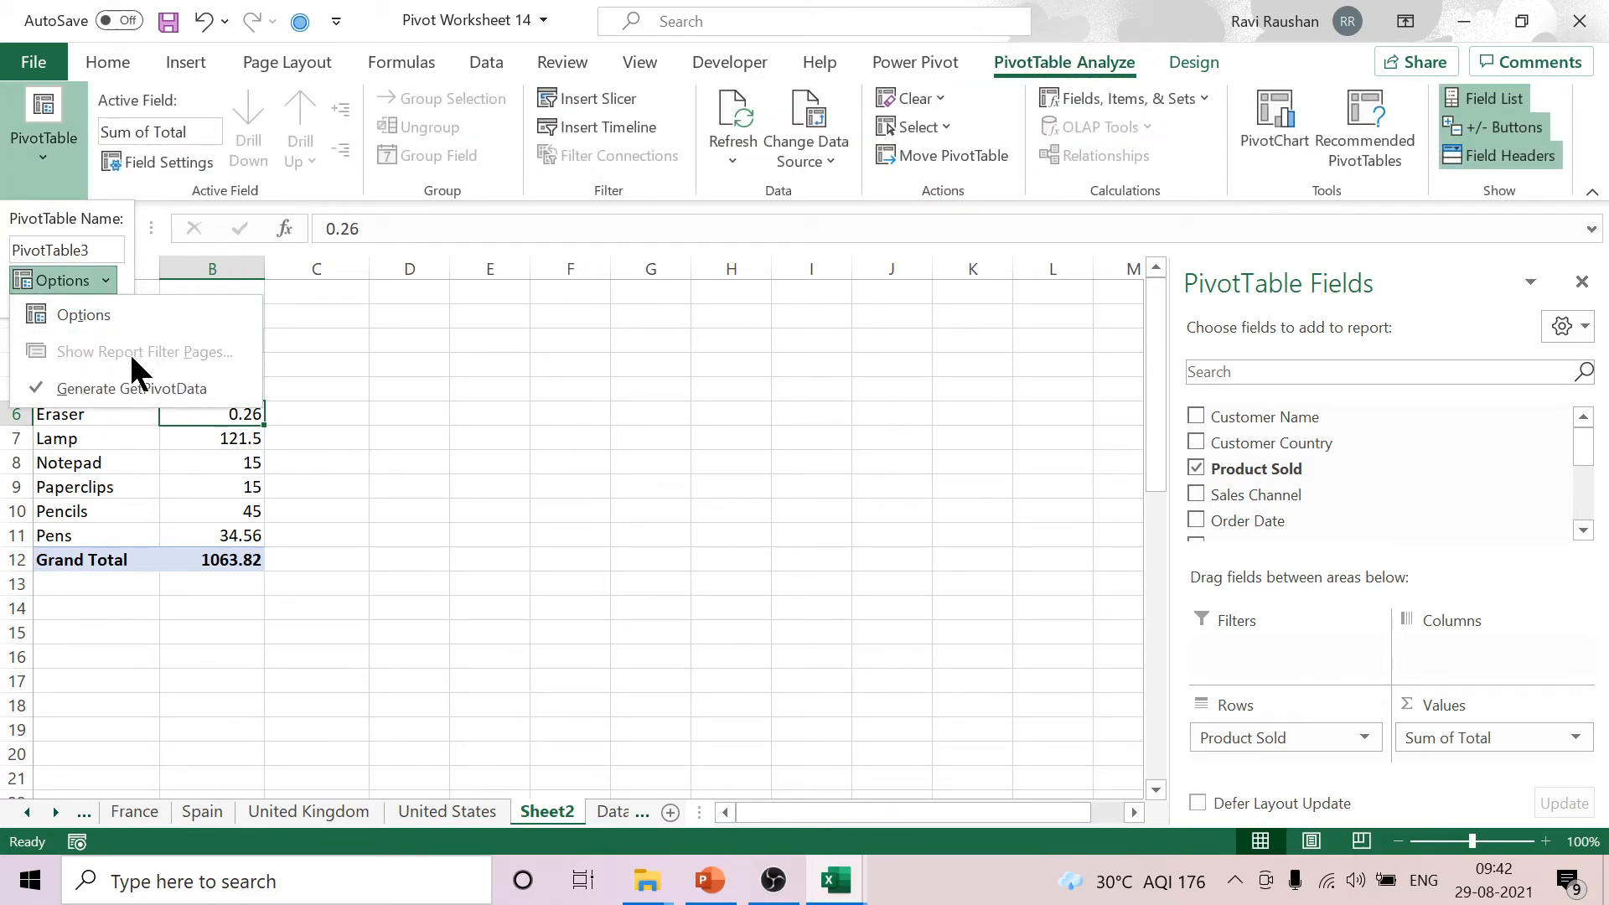
click(114, 389)
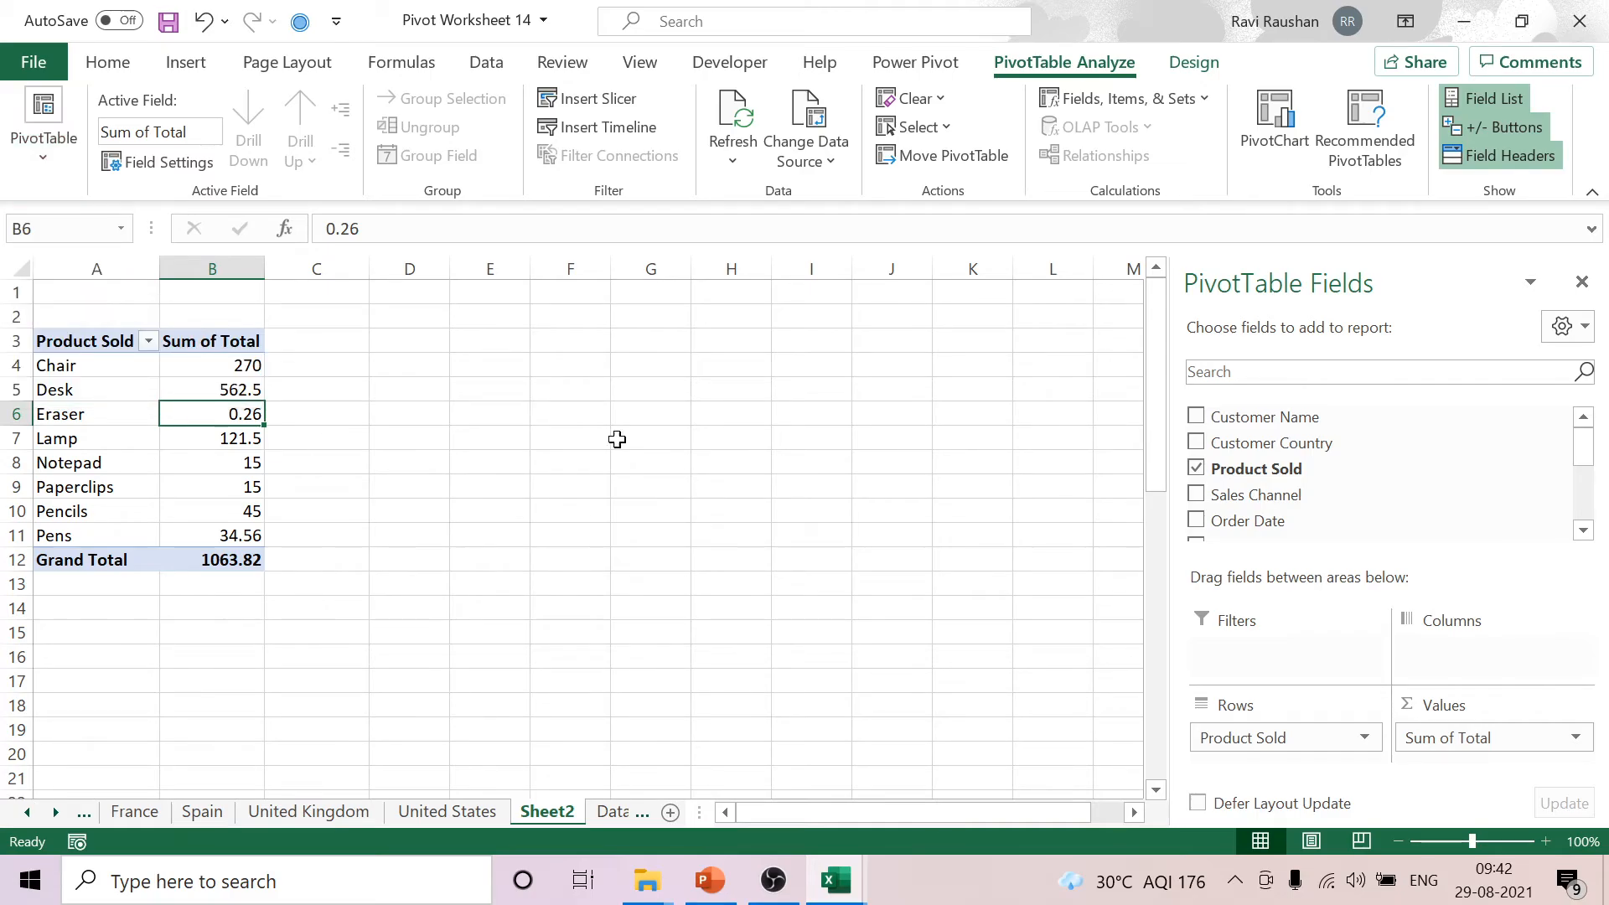
Try the plain cell reference =B5 to the Desk total in cell F5, and discard it.
click(550, 387)
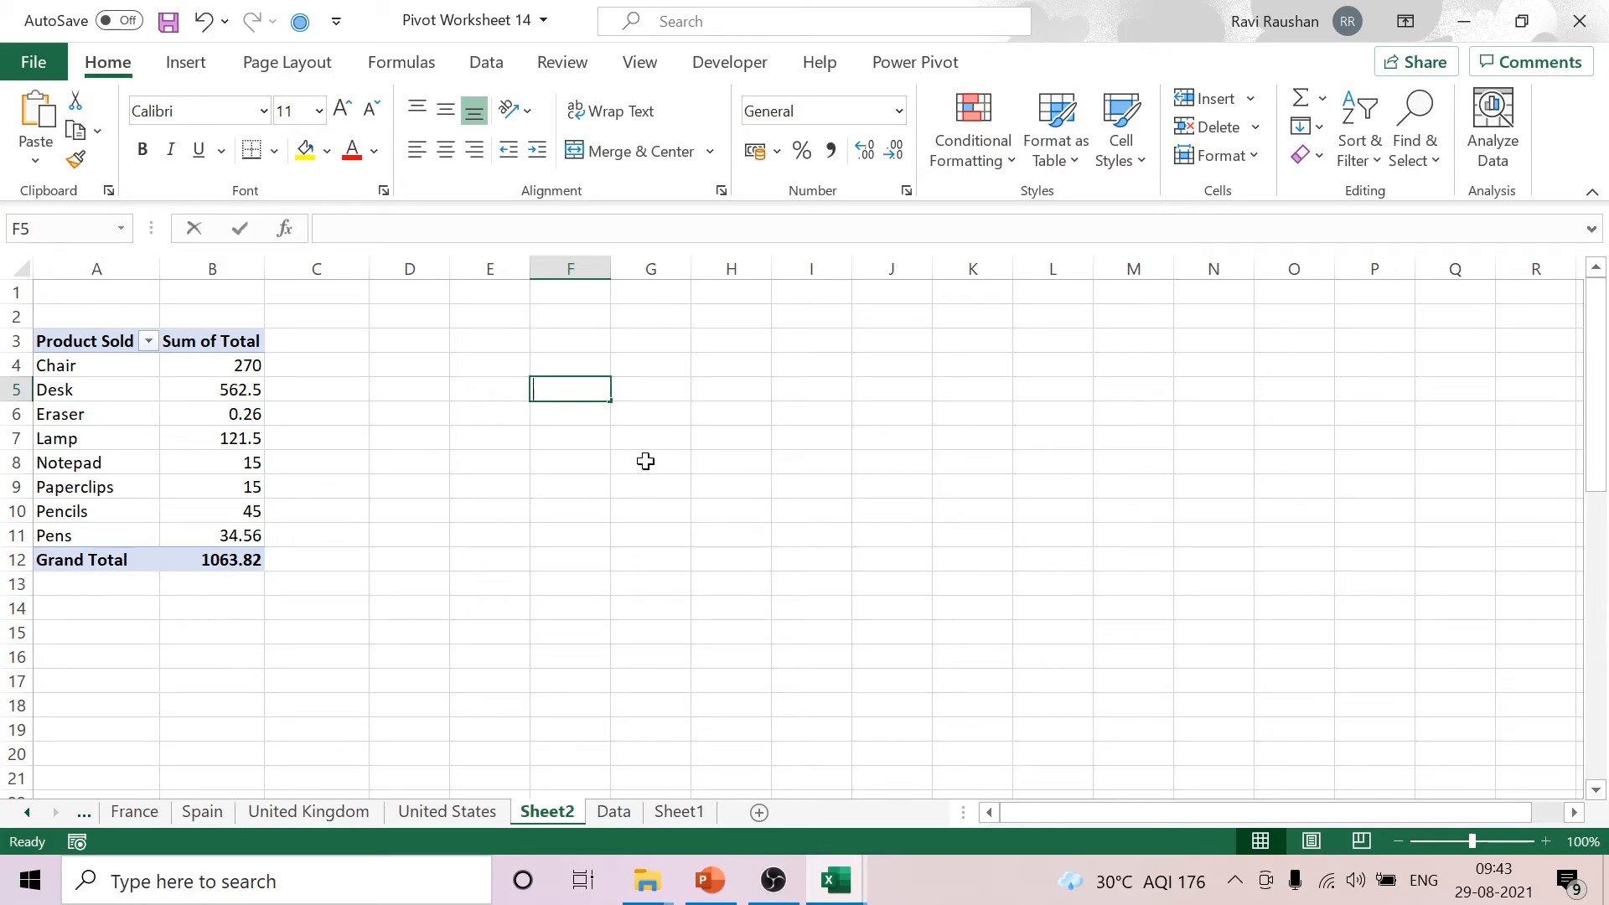
text(=)
click(243, 390)
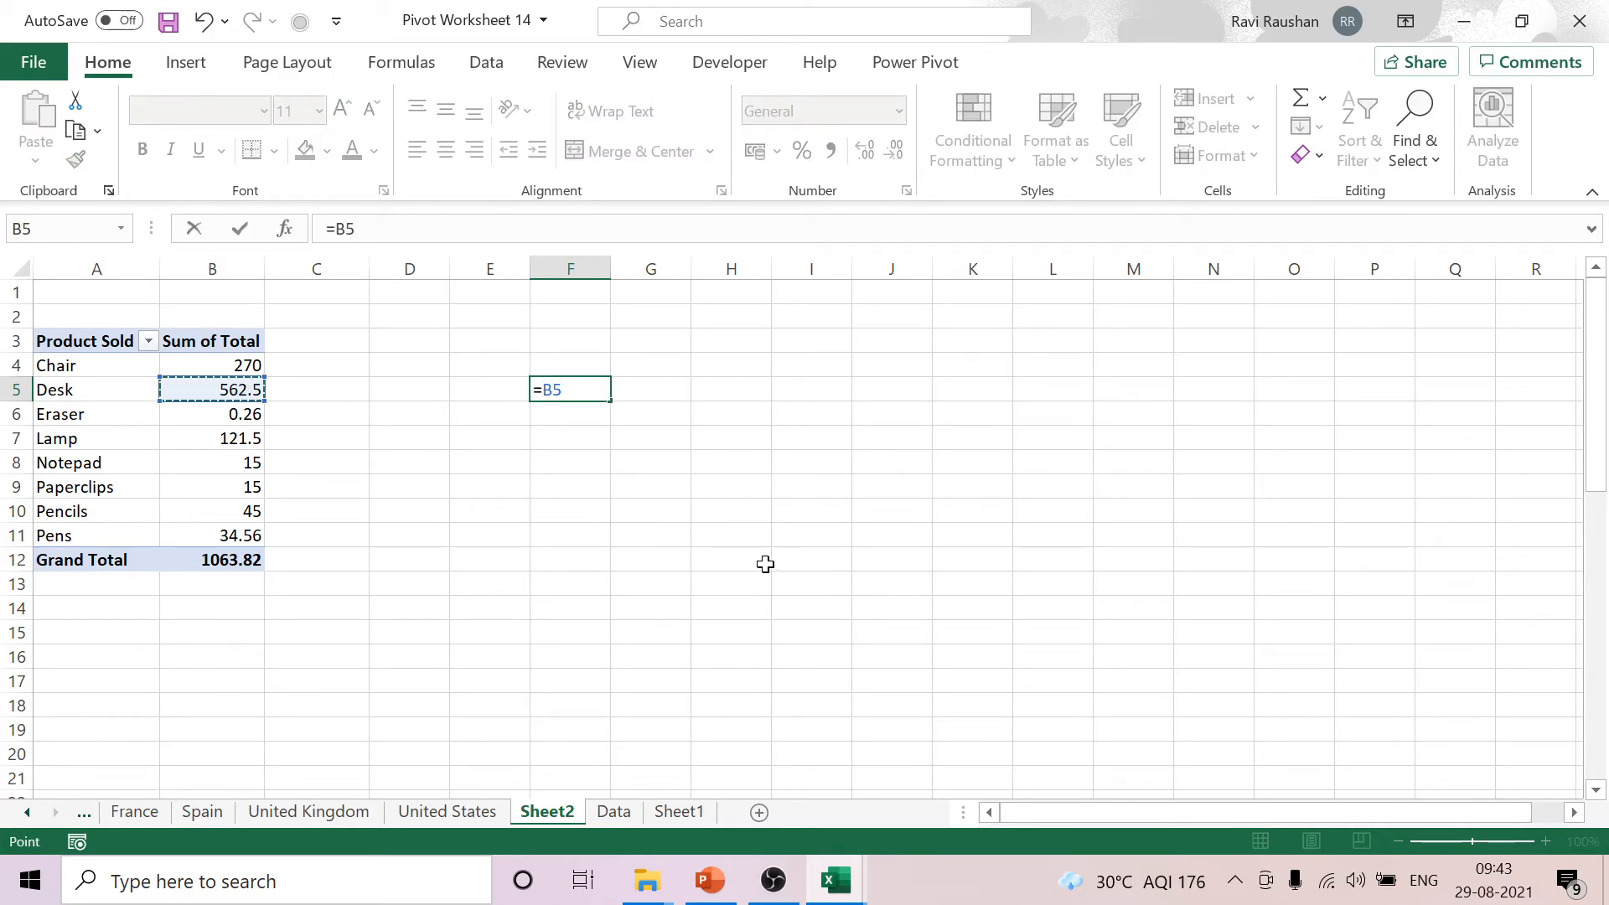
key(BackSpace)
key(BackSpace)
key(BackSpace)
key(Escape)
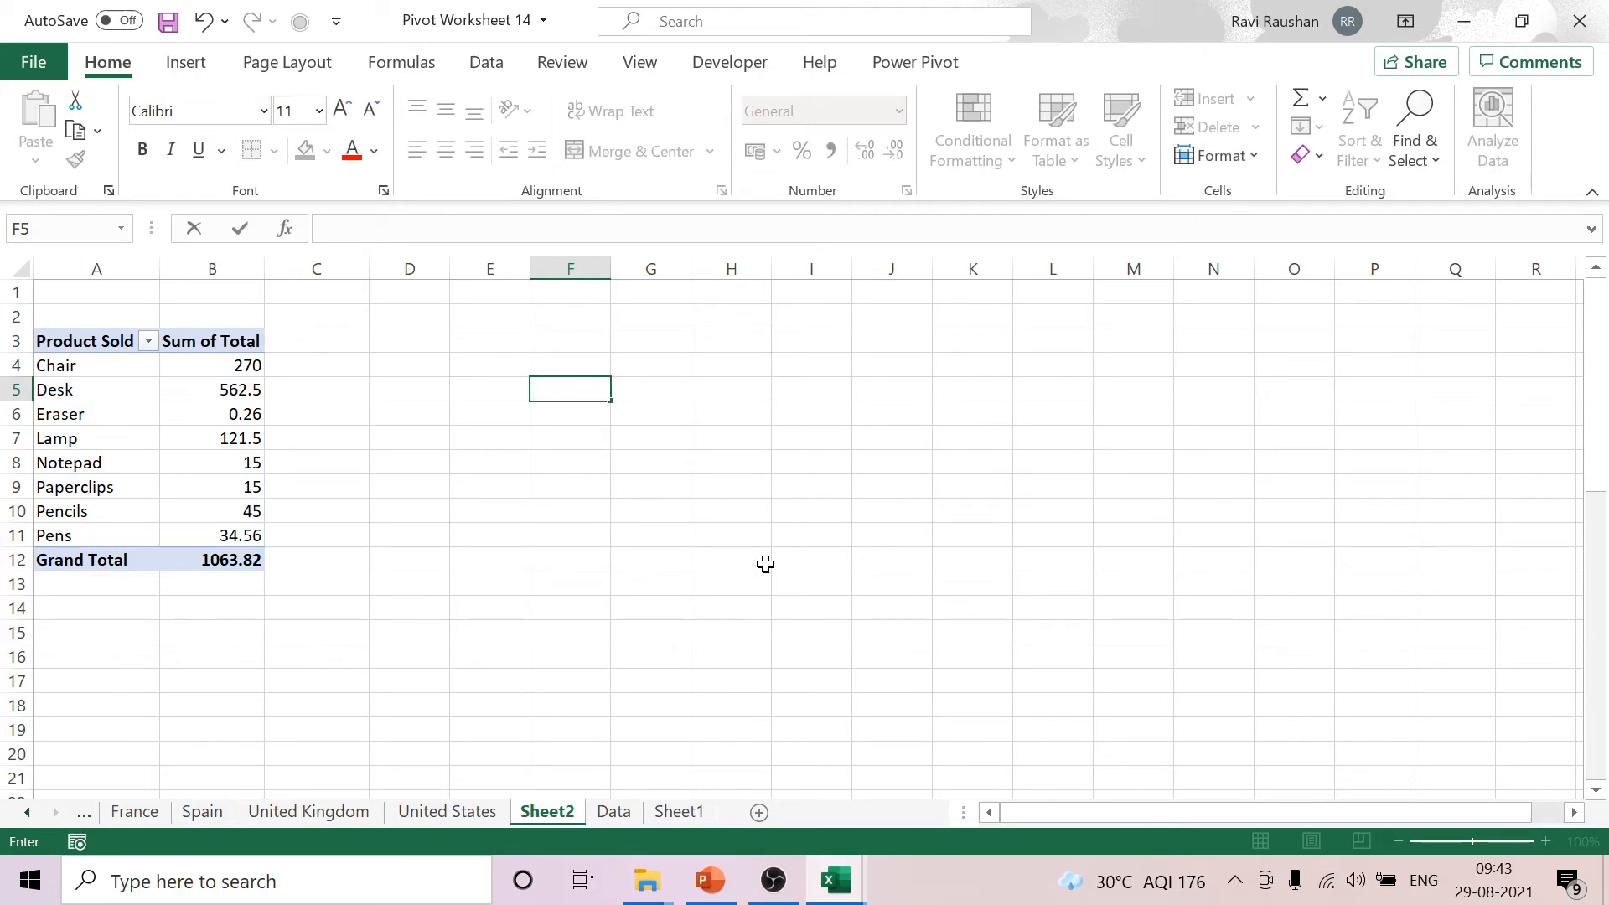
click(766, 564)
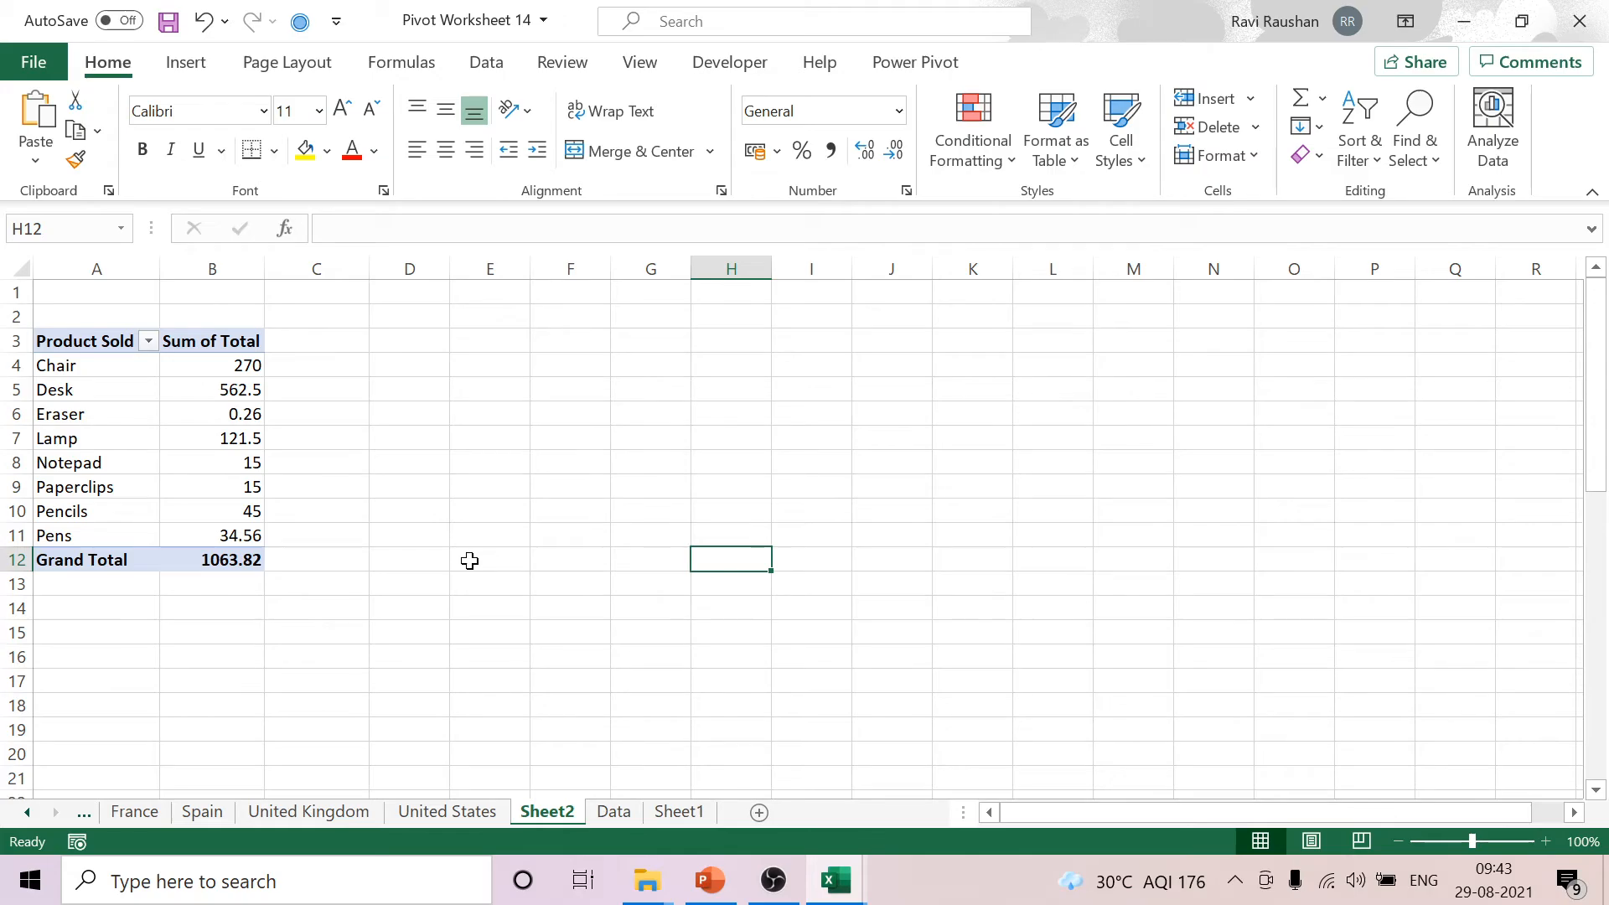
Switch to the PowerPoint presentation and advance to the slide on preventing column width changes on update or refresh.
click(722, 892)
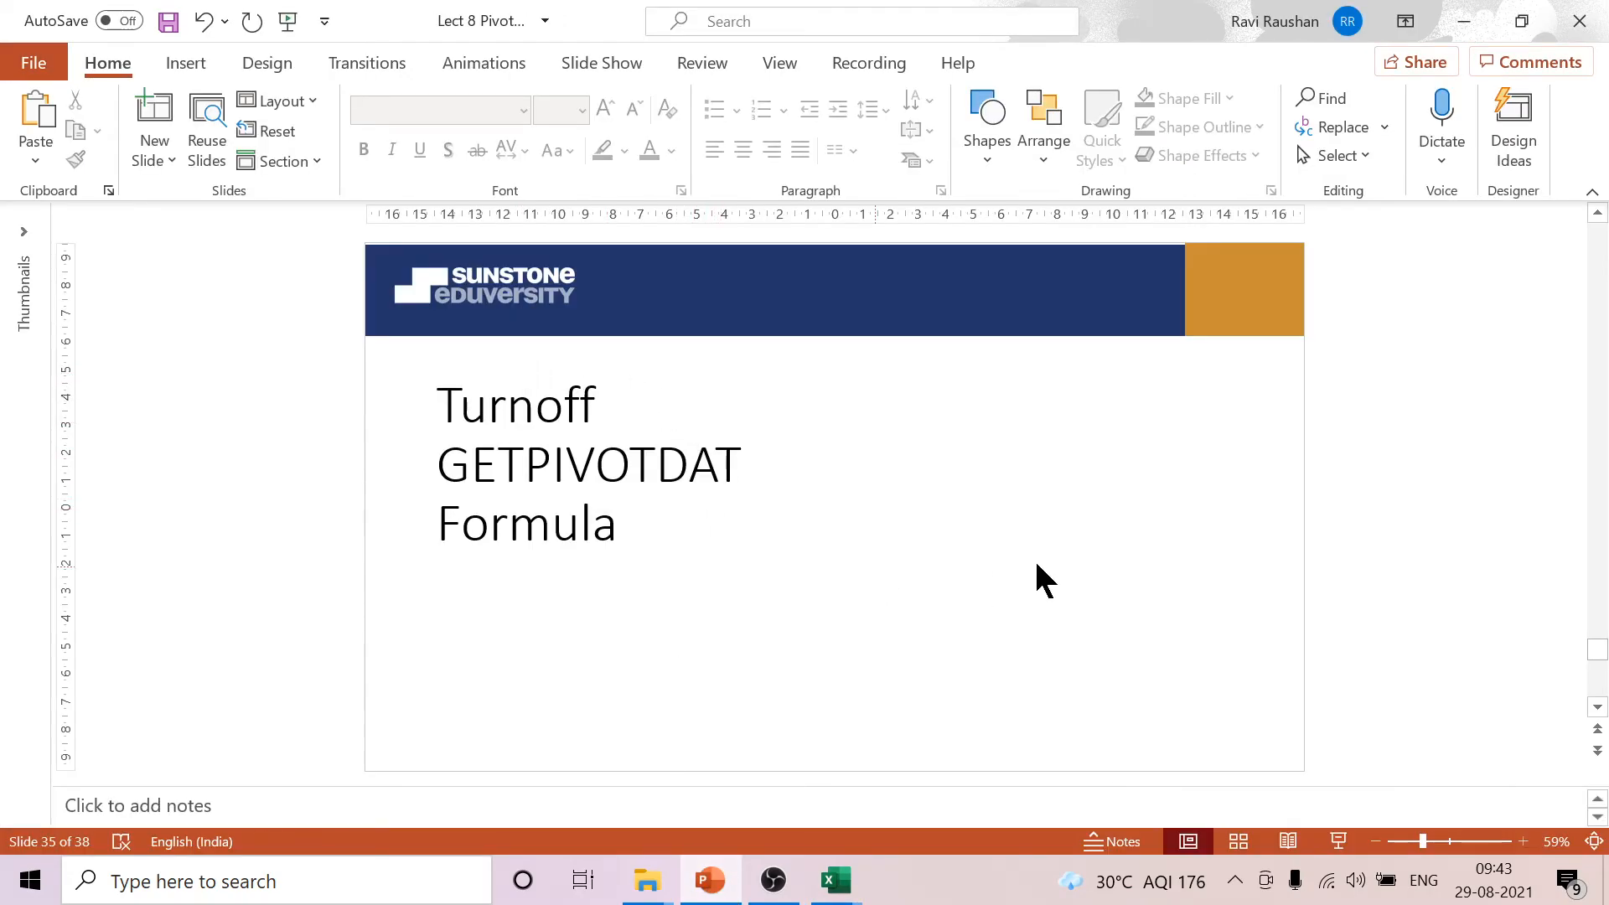
scroll(995, 634, down, 1)
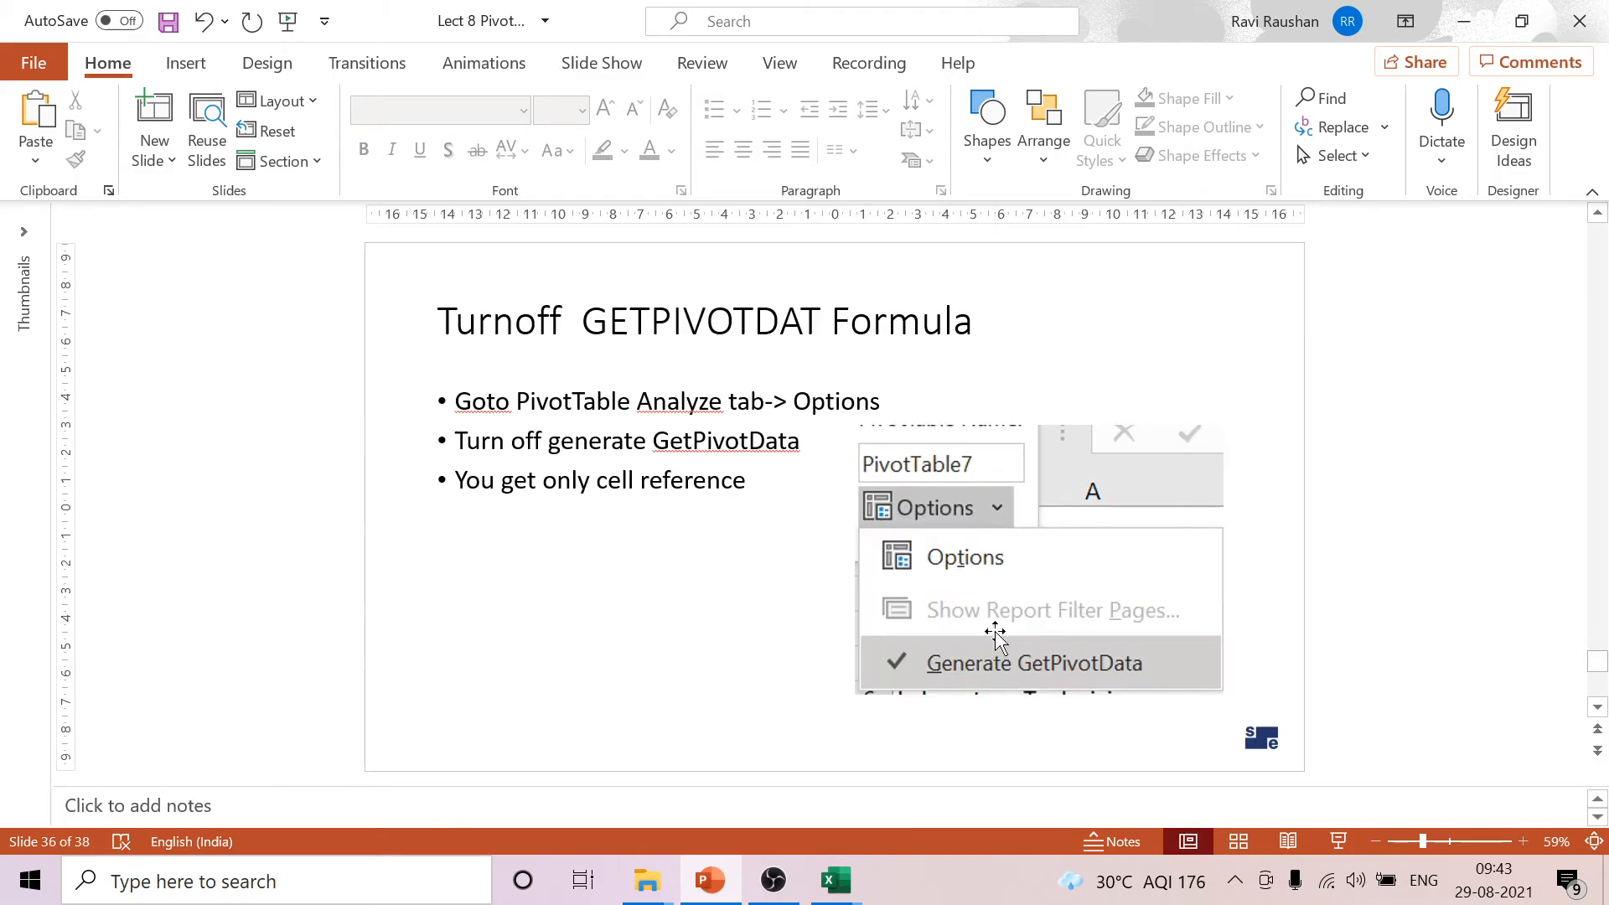
scroll(998, 641, down, 1)
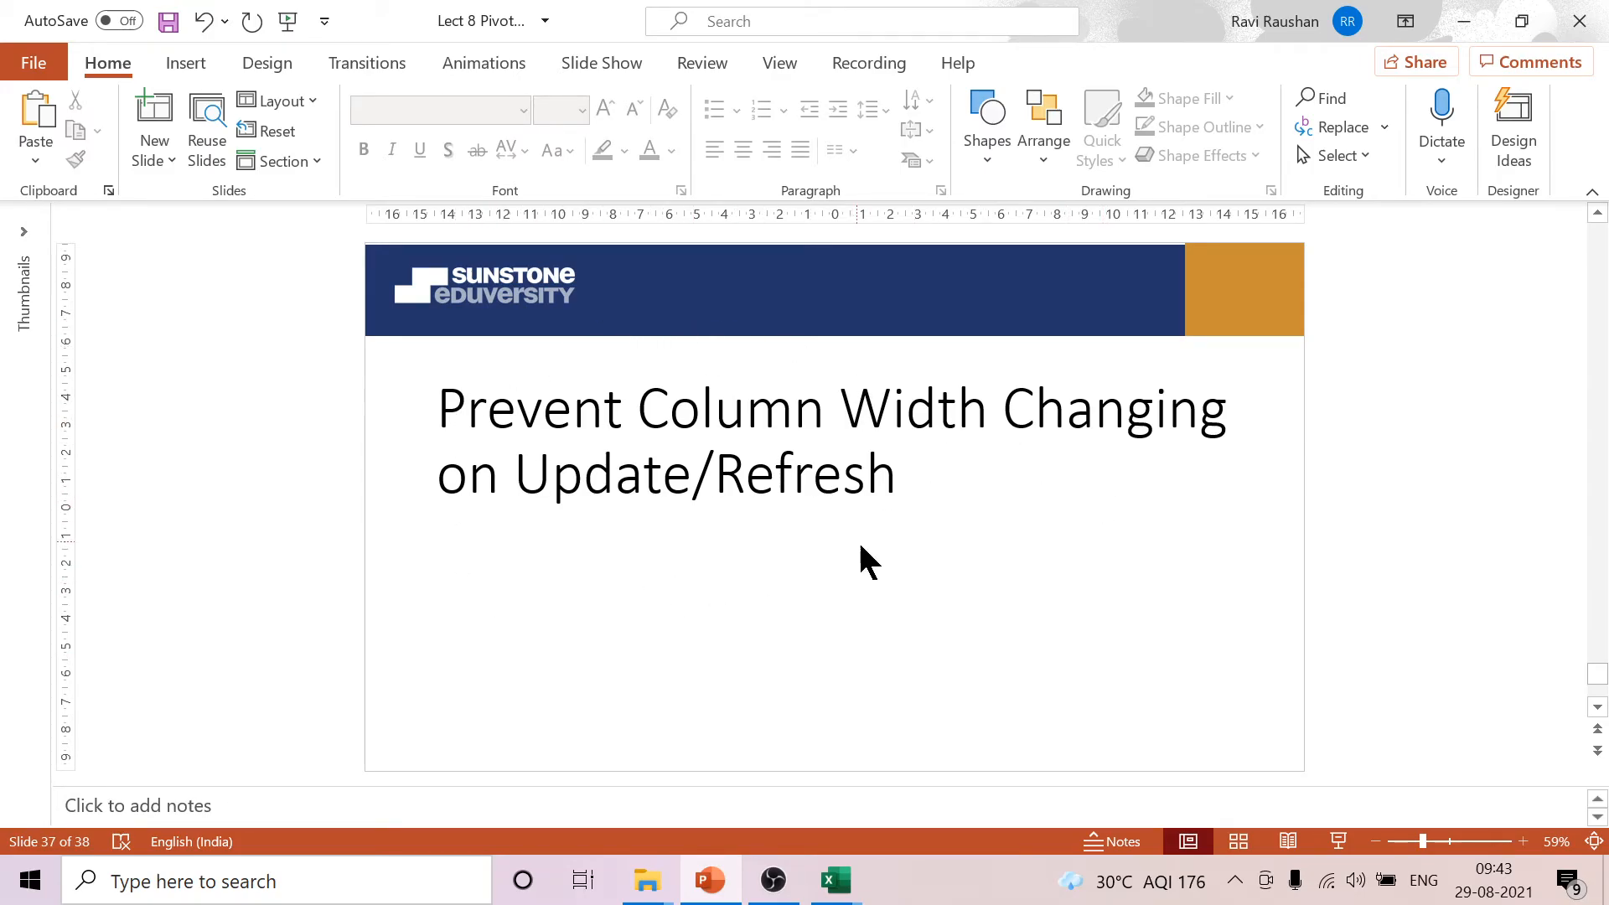
Switch back to the Pivot Worksheet 14 workbook and widen columns B and A of the PivotTable.
mouse_move(841, 880)
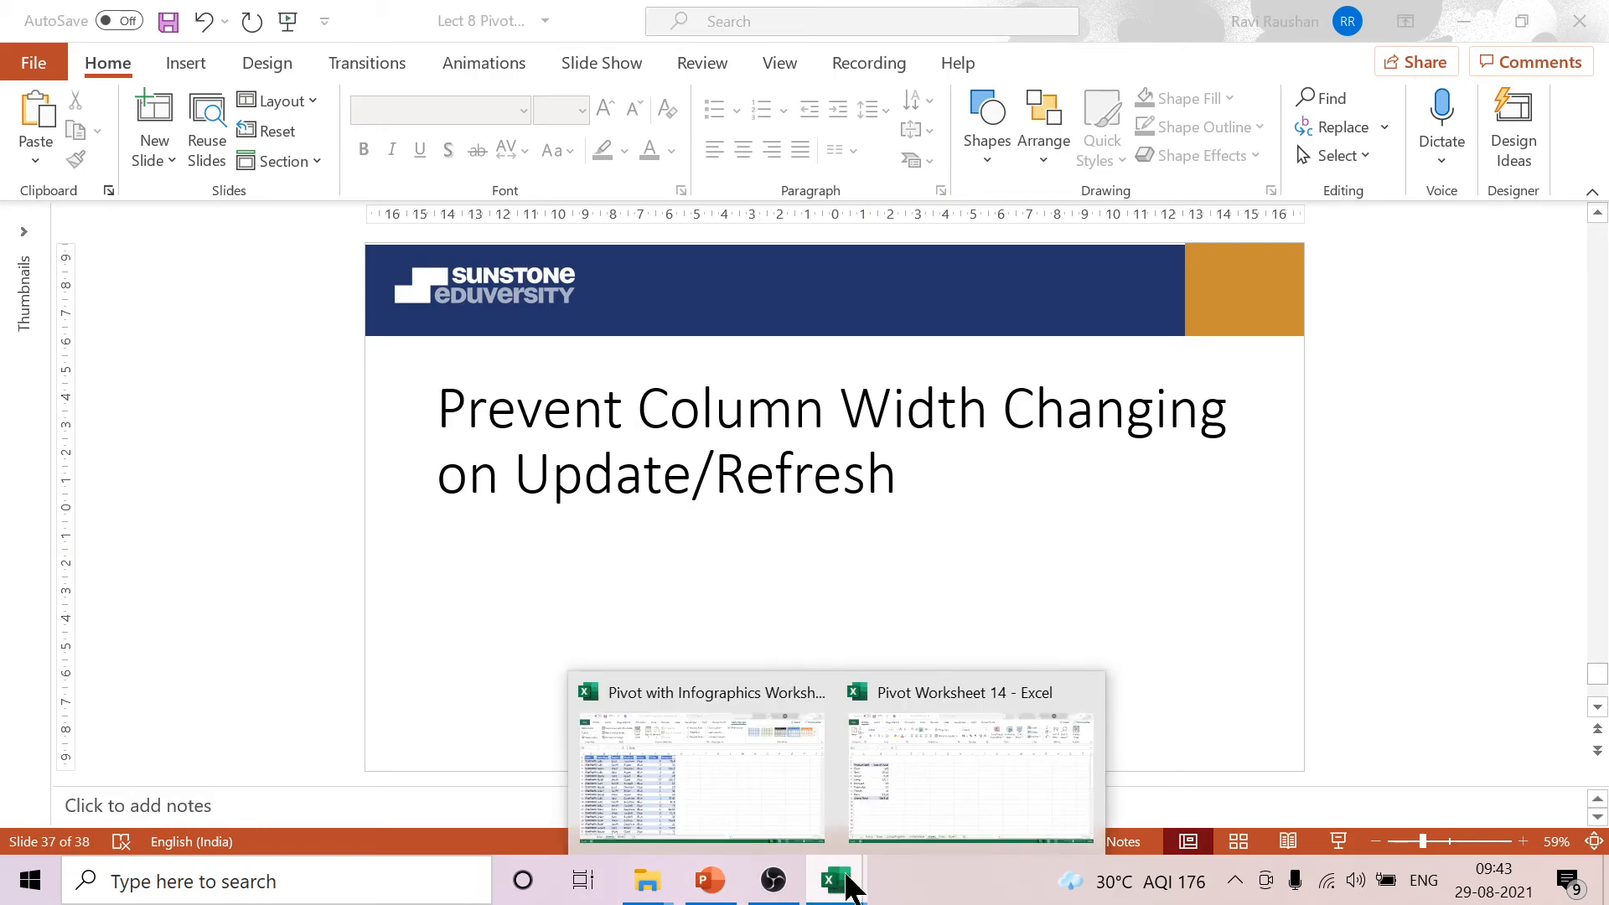
click(986, 788)
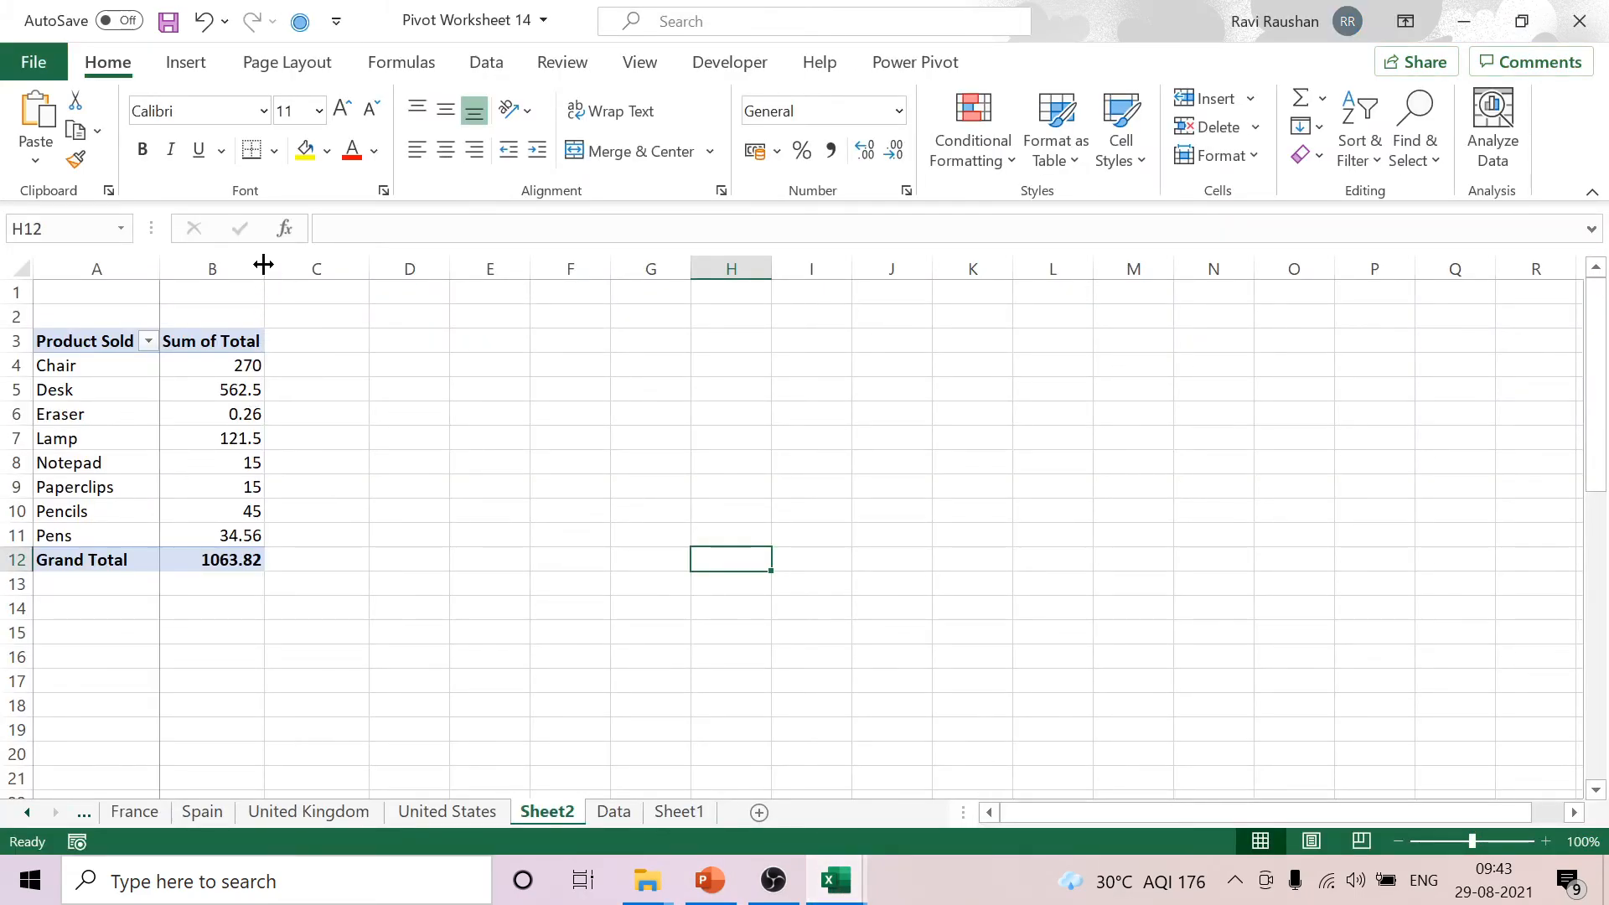
drag(265, 268, 451, 280)
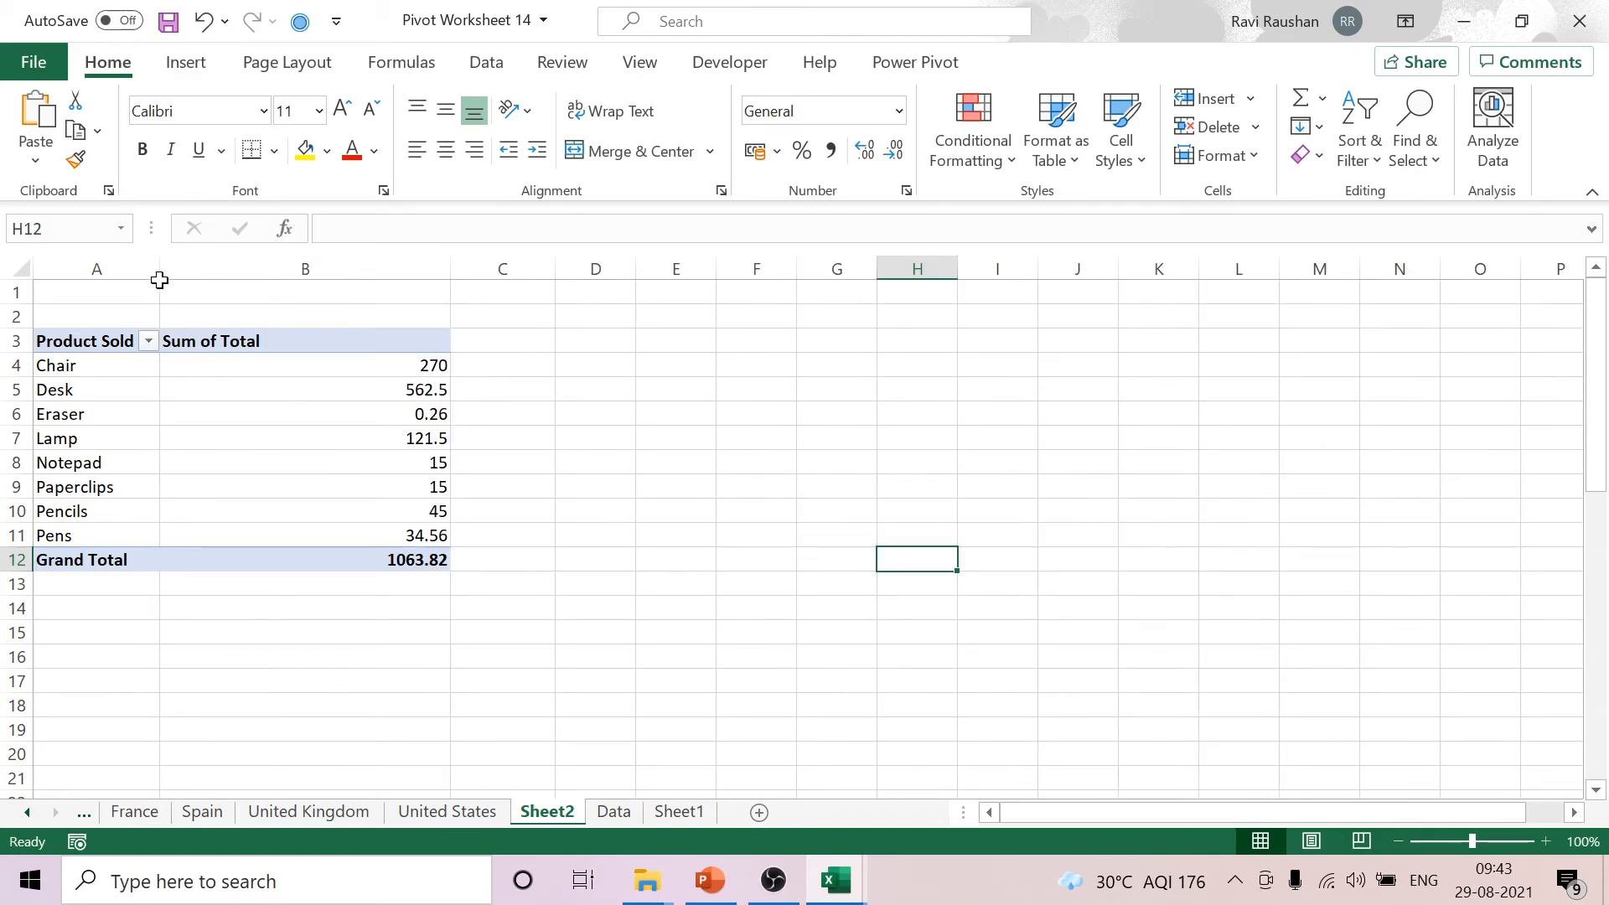
drag(159, 268, 253, 269)
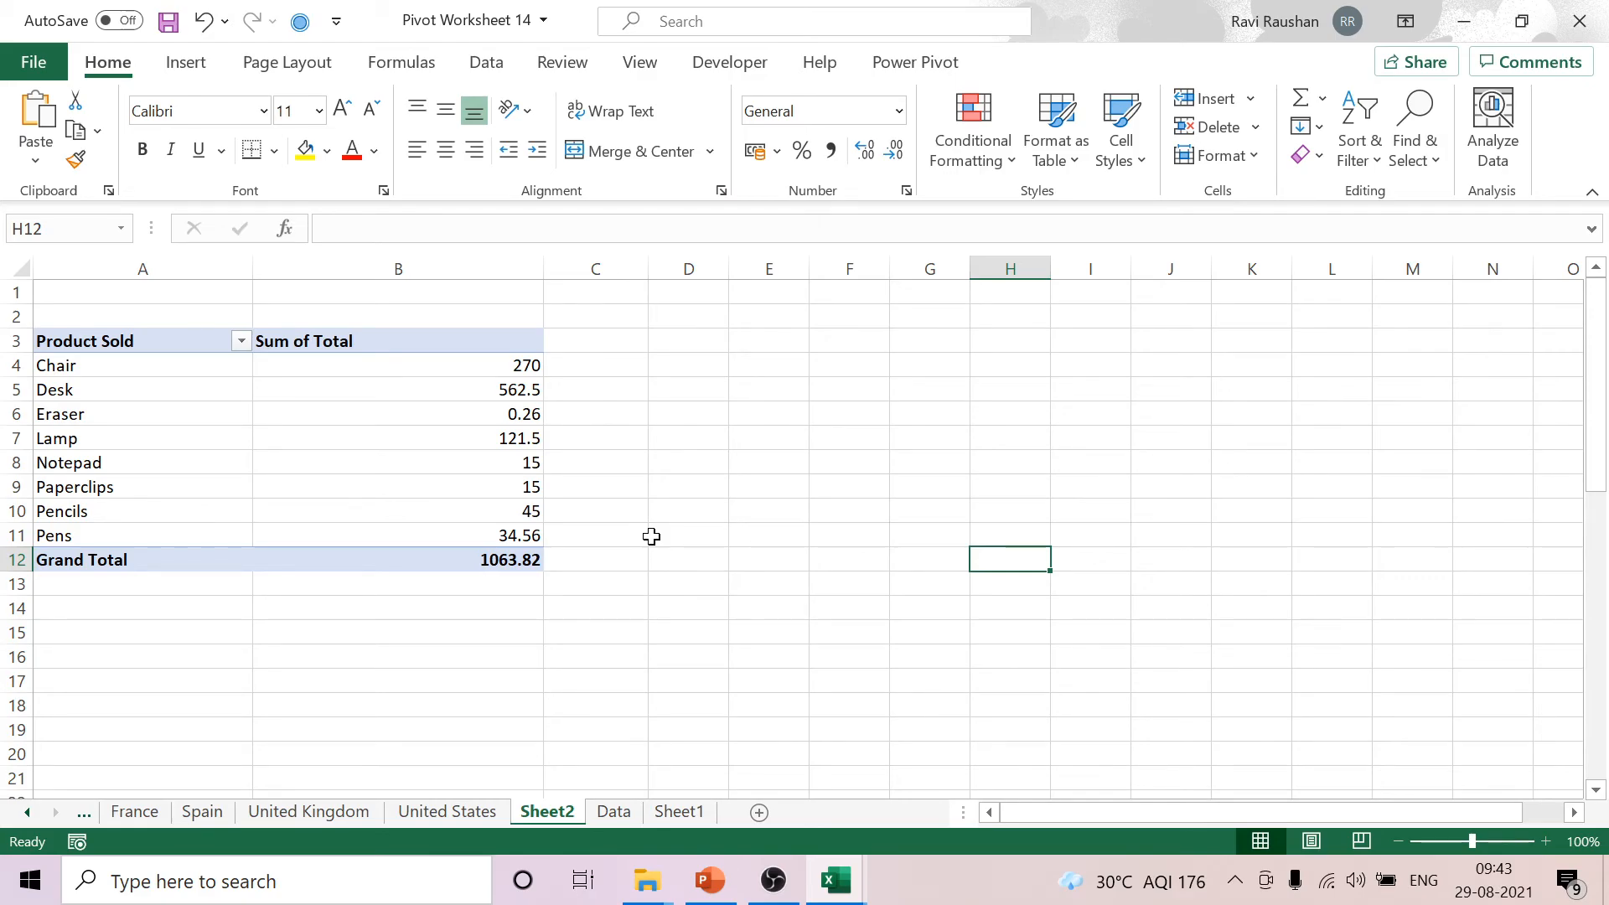
Refresh all data from within the PivotTable to test how the widened columns respond.
click(472, 374)
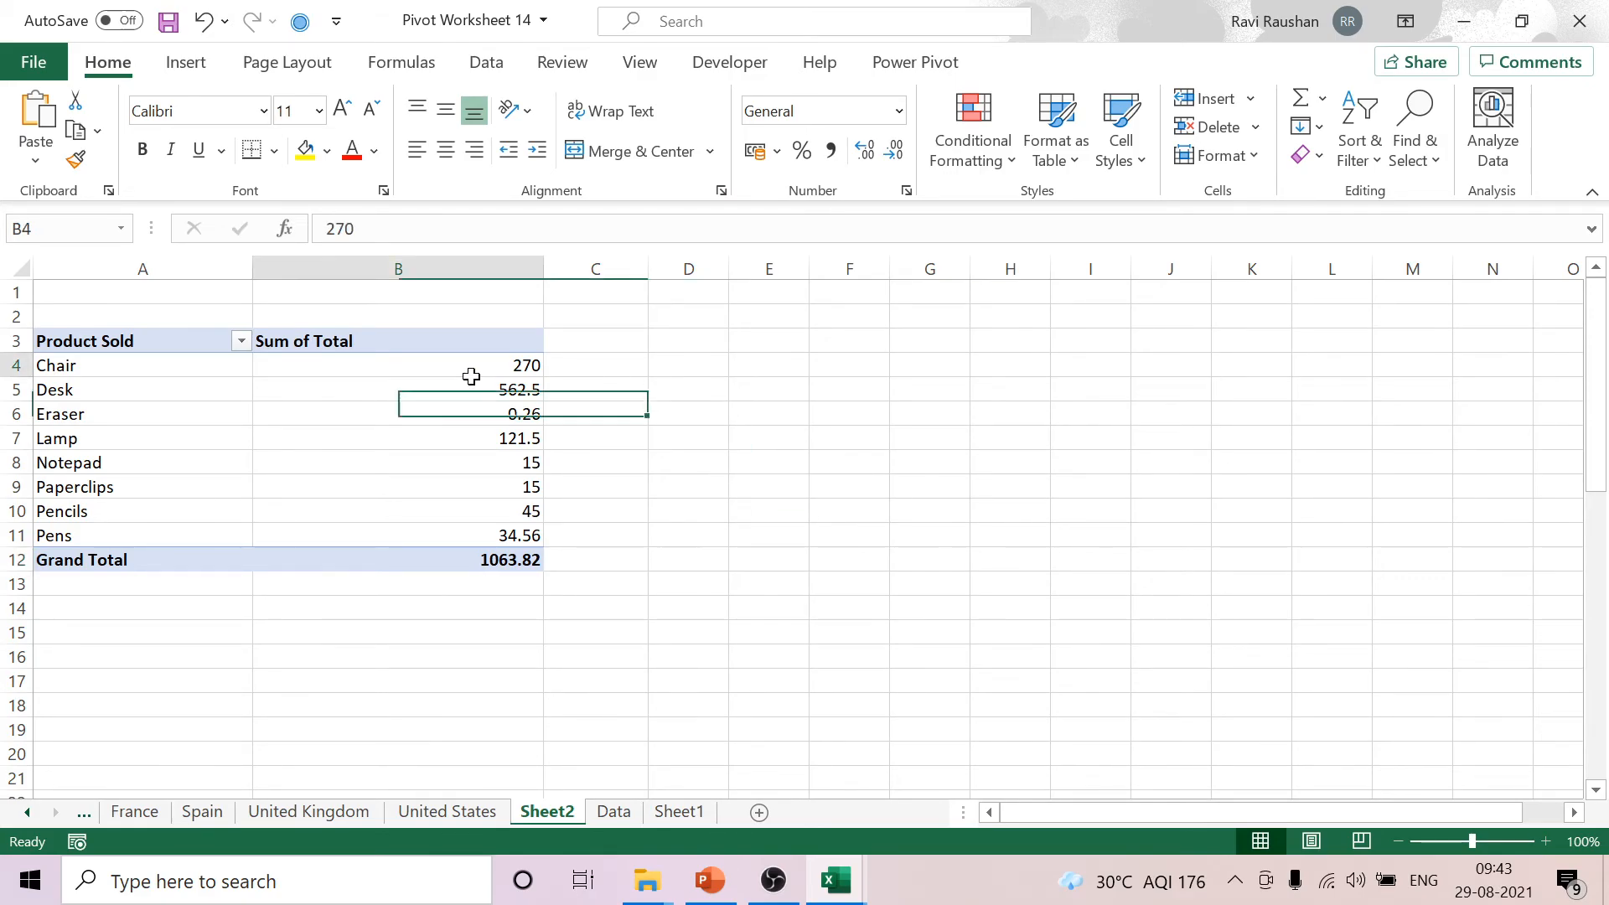
click(1104, 63)
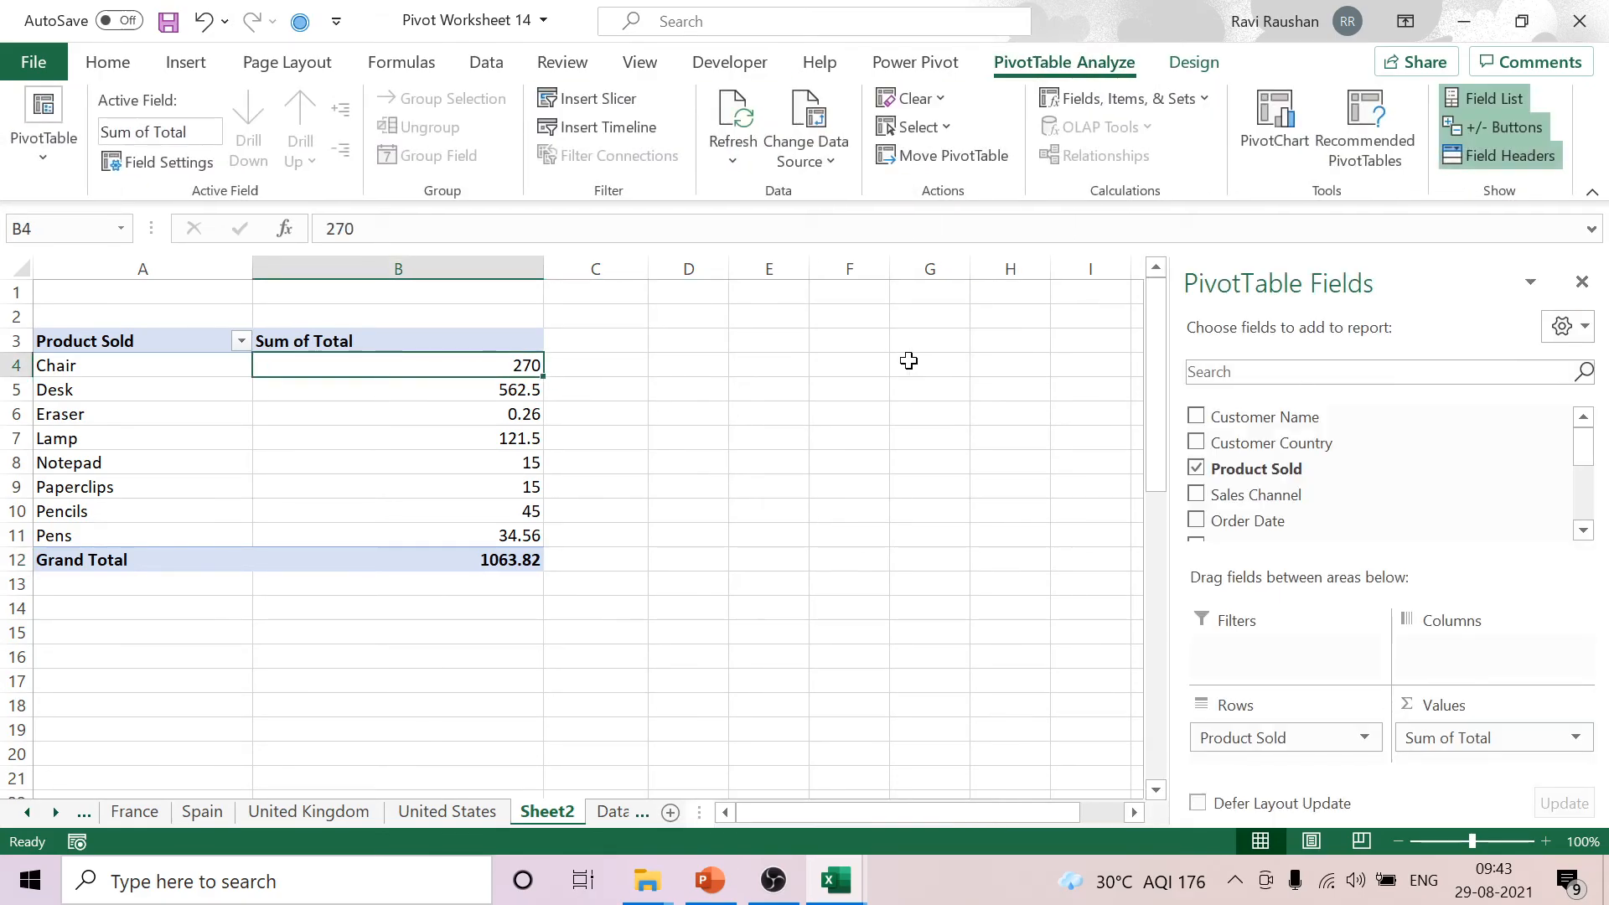
click(733, 156)
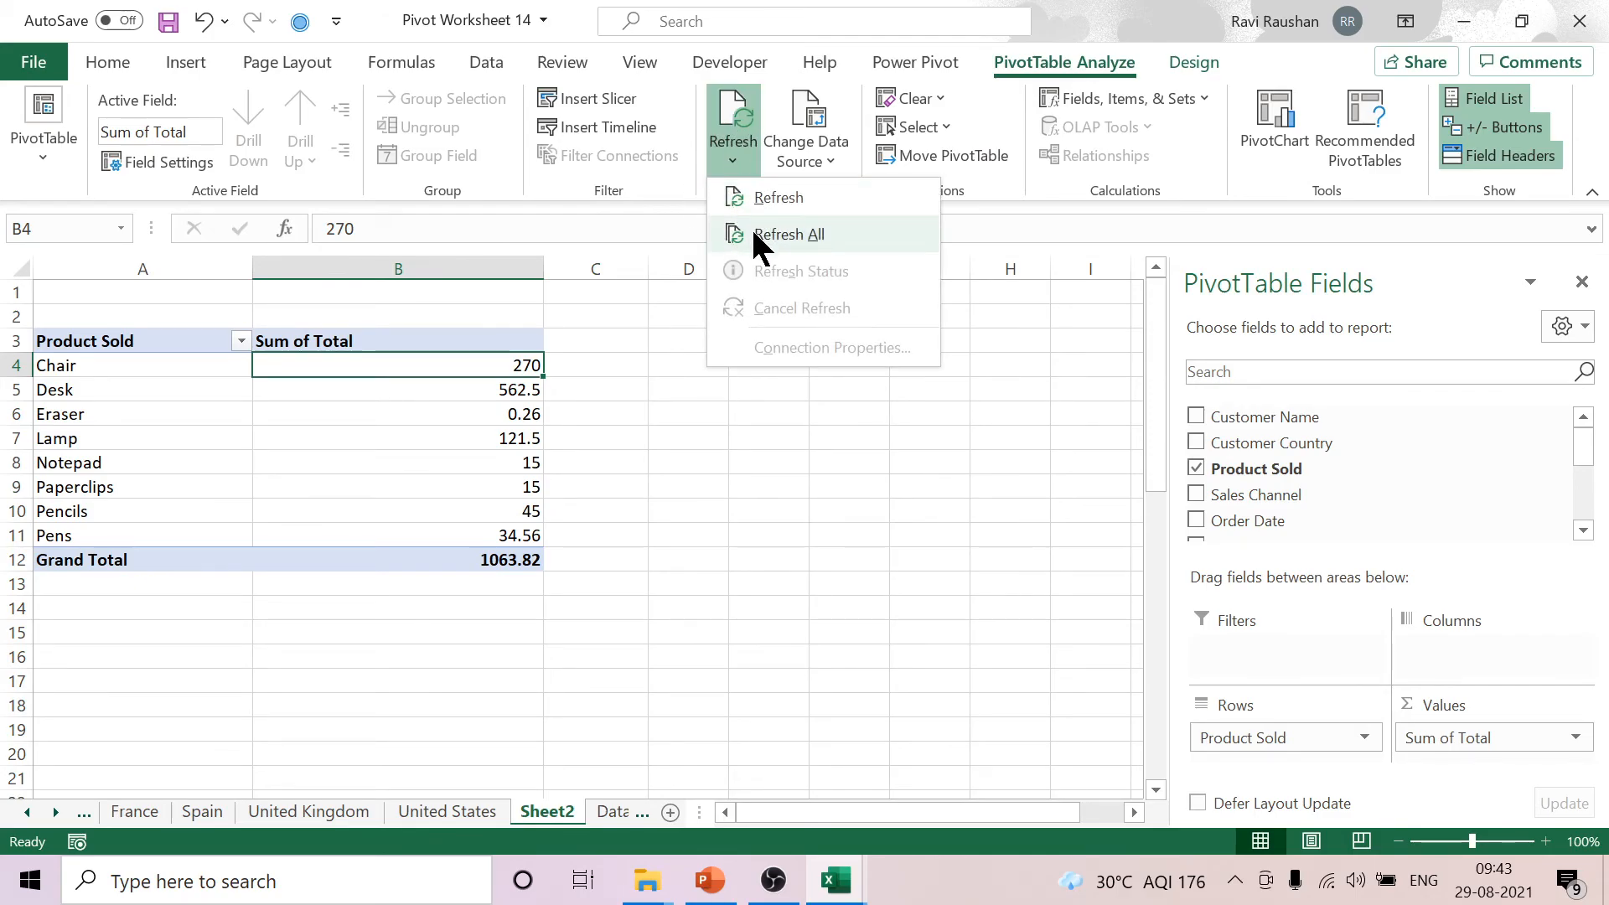
click(788, 235)
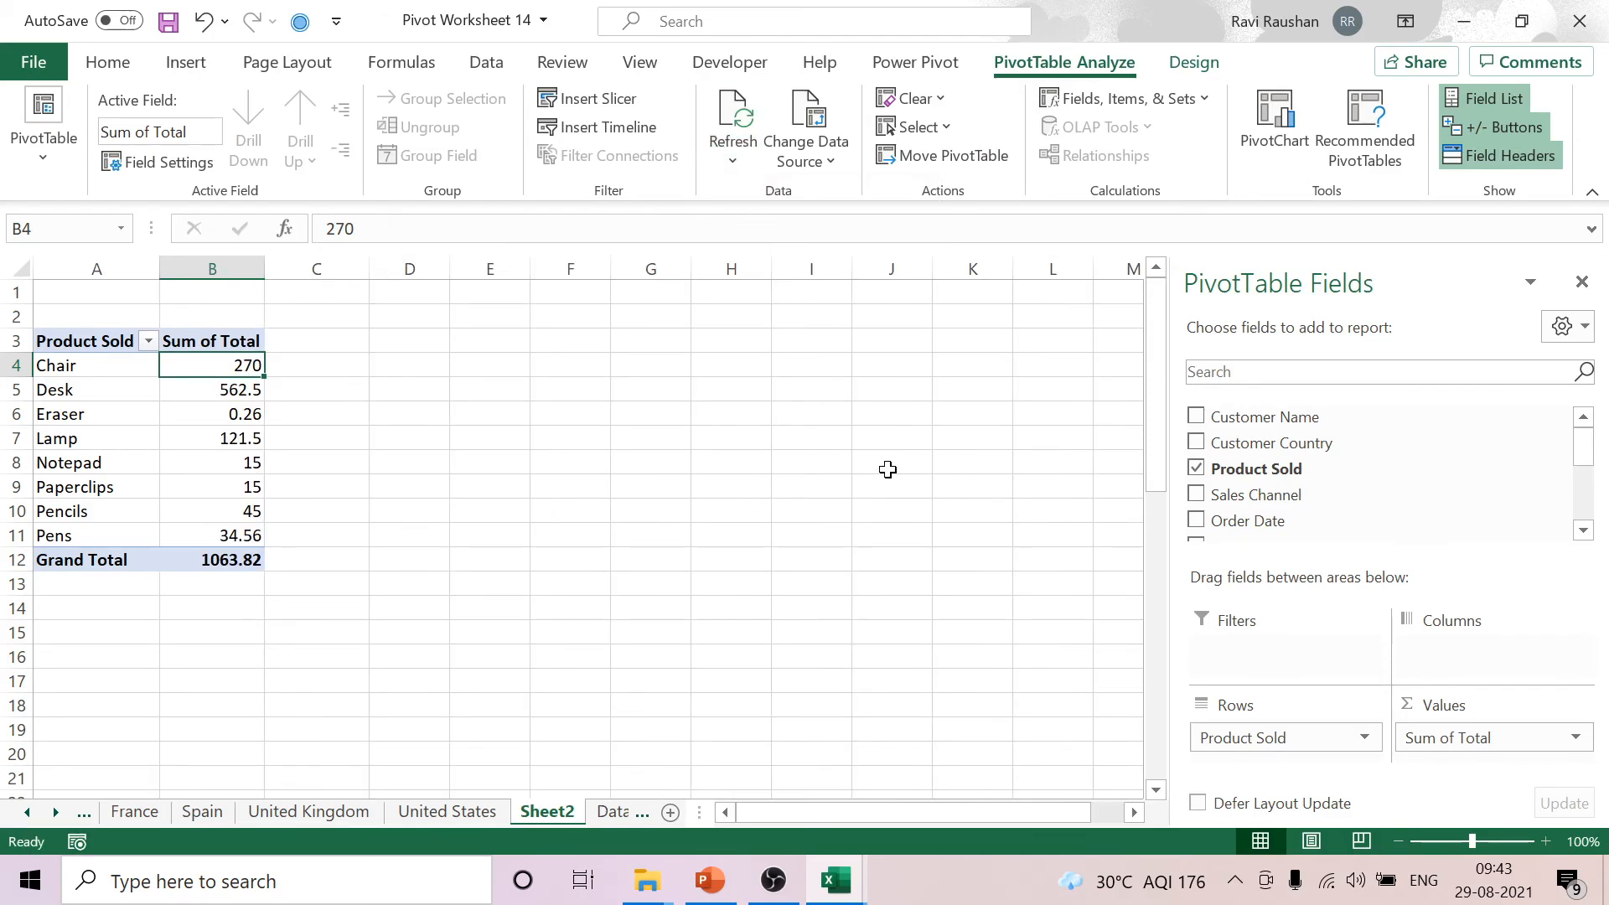
Widen column B again and repeat Refresh All to recheck the column width behaviour.
drag(265, 271, 563, 278)
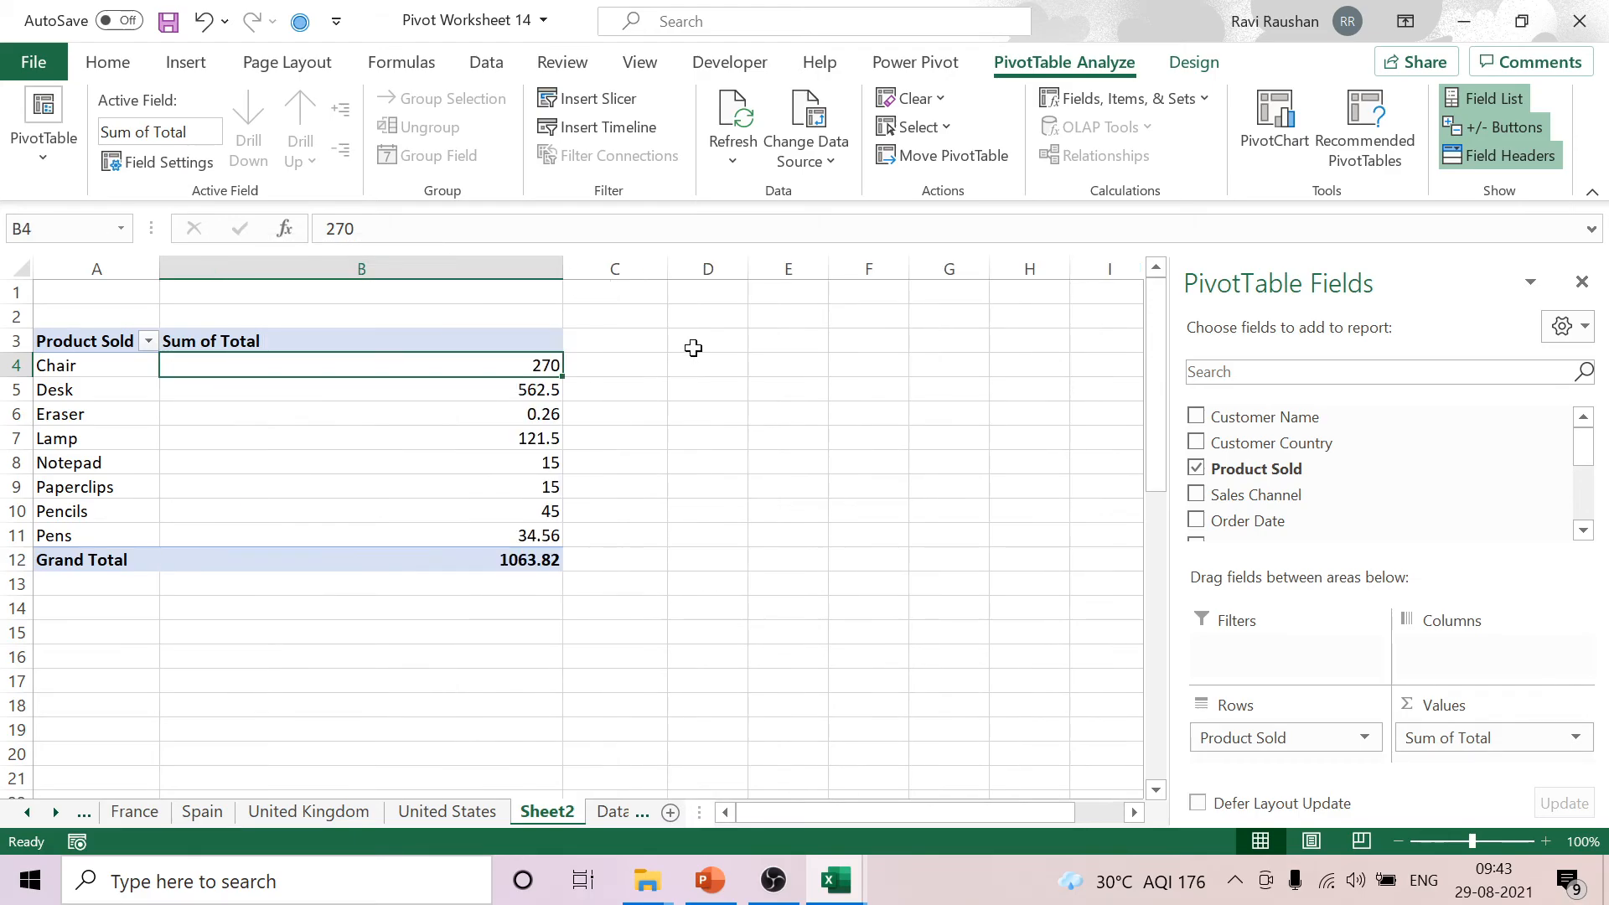
click(735, 164)
click(765, 238)
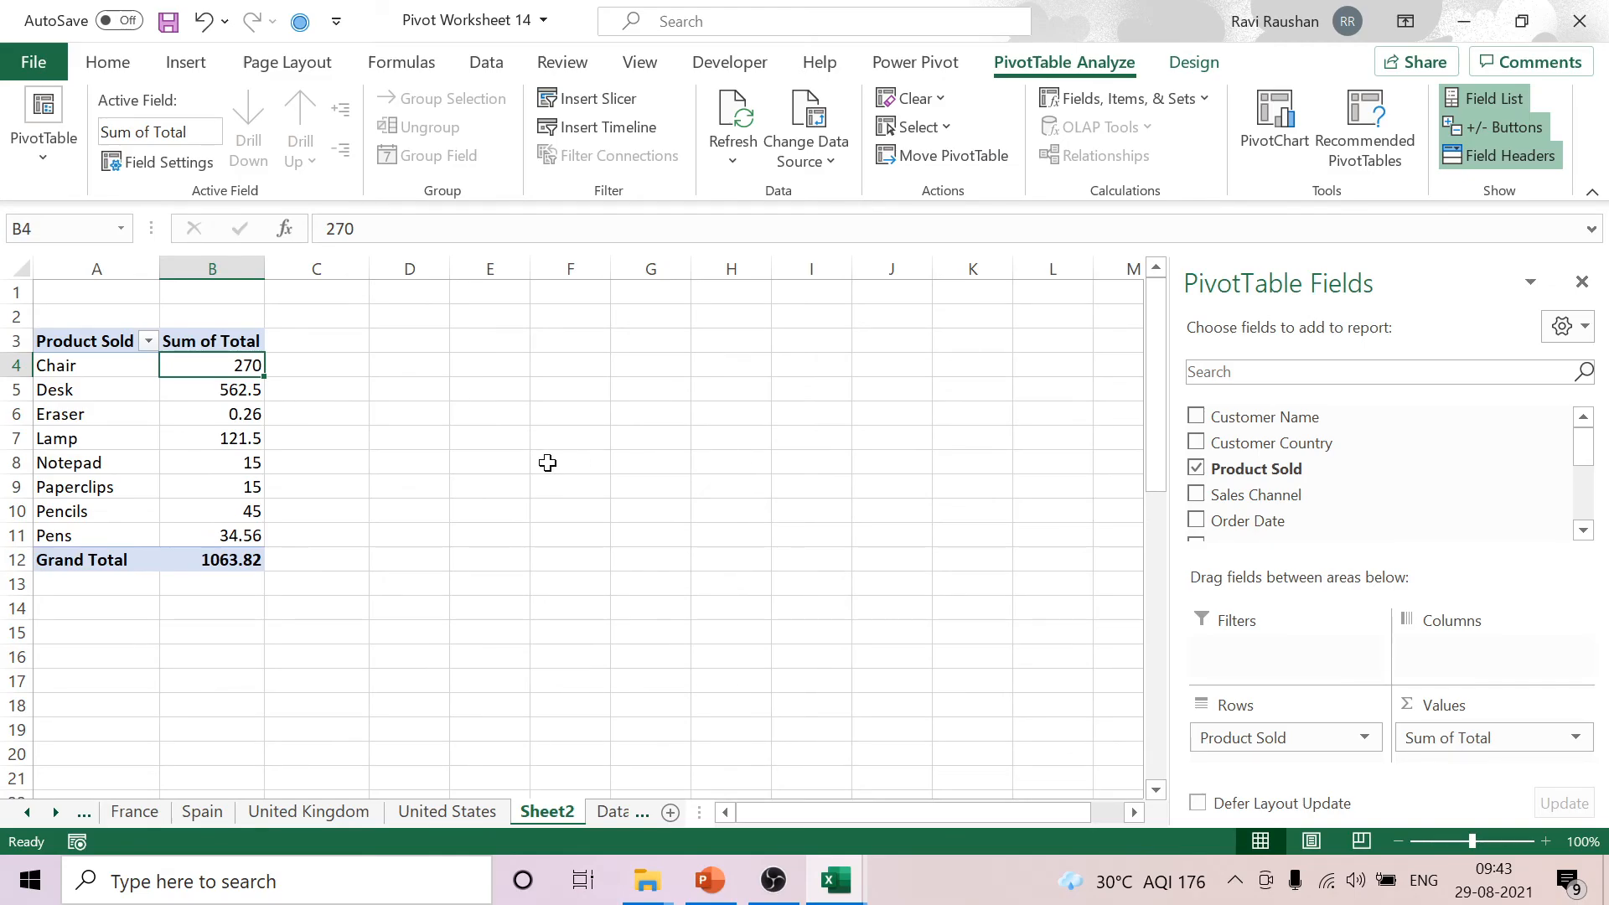
In the PivotTable Options, turn off Autofit column widths on update and apply the change.
right_click(241, 369)
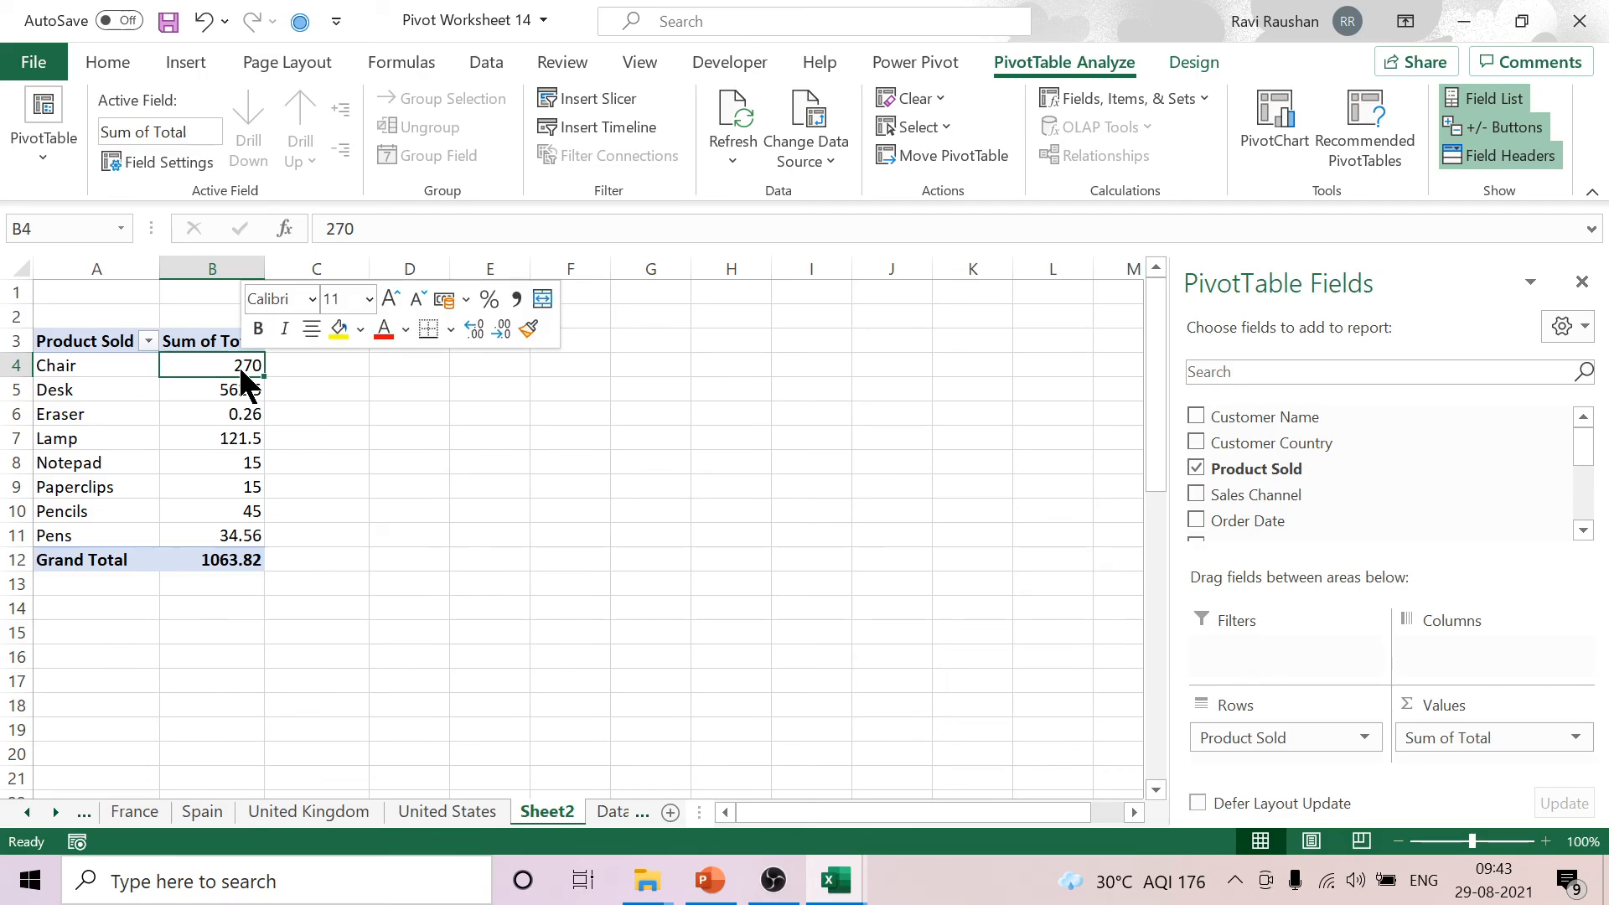
right_click(241, 368)
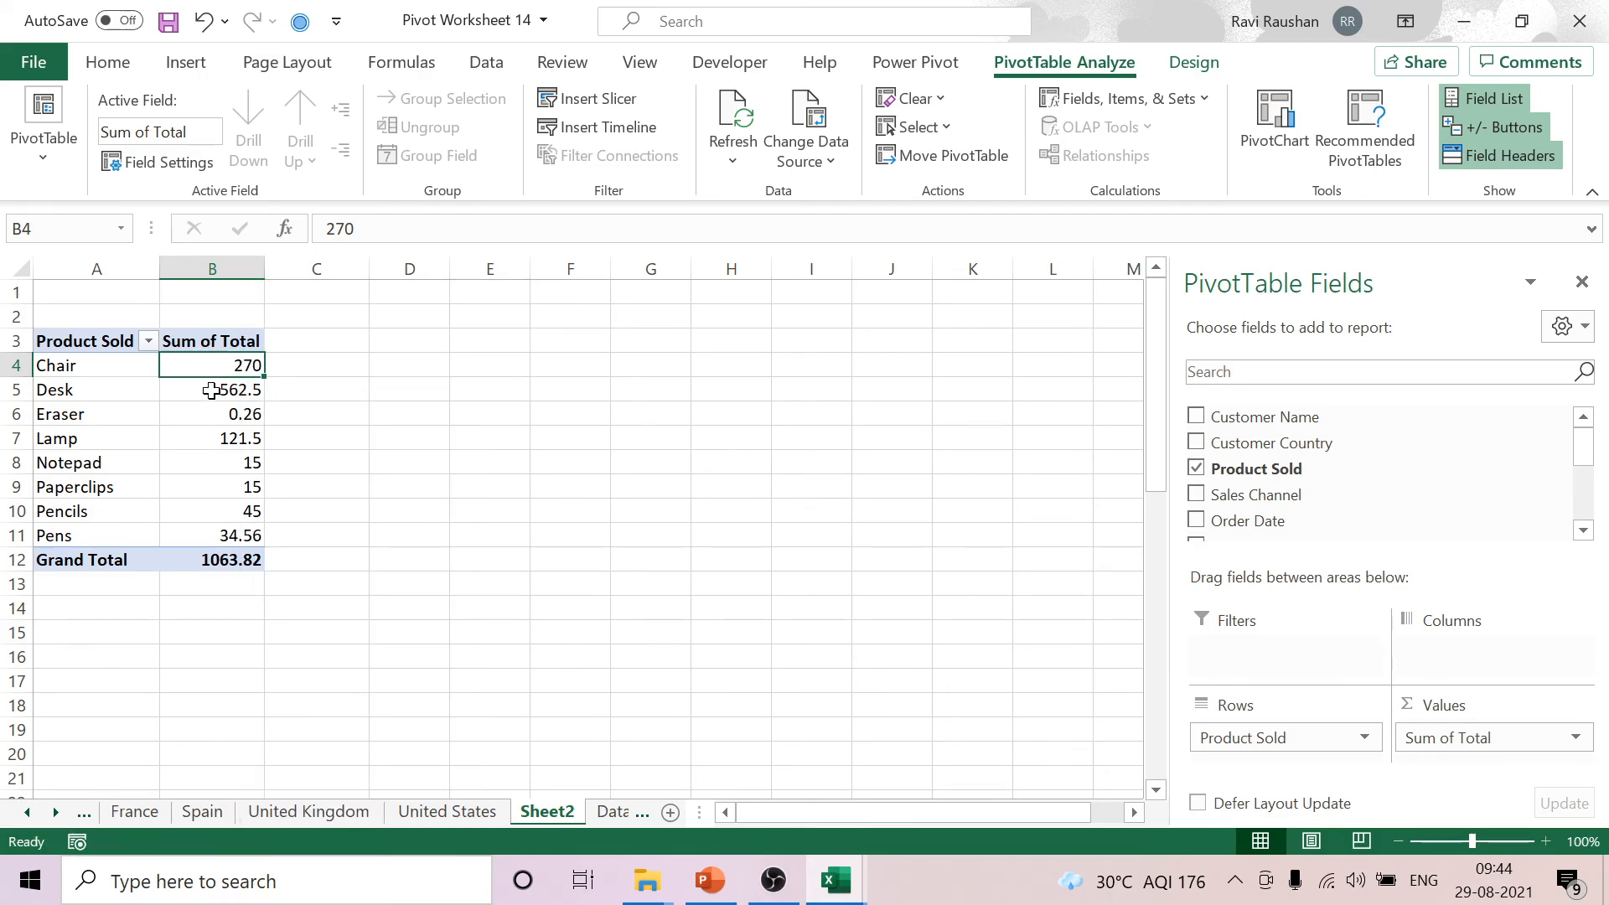
click(211, 390)
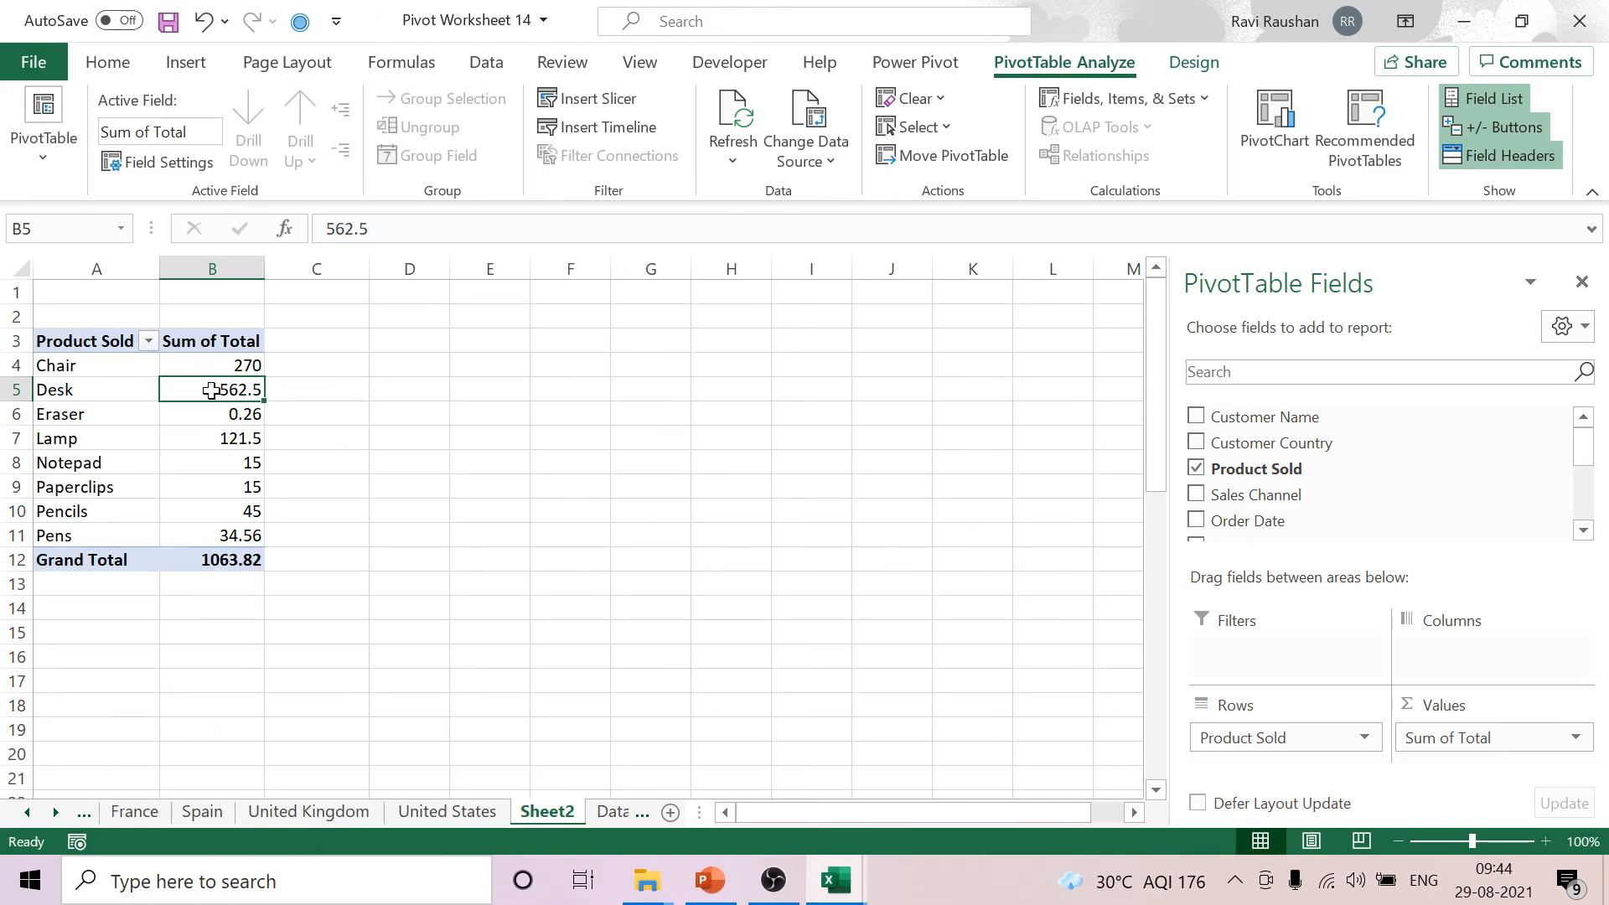
right_click(211, 390)
click(369, 792)
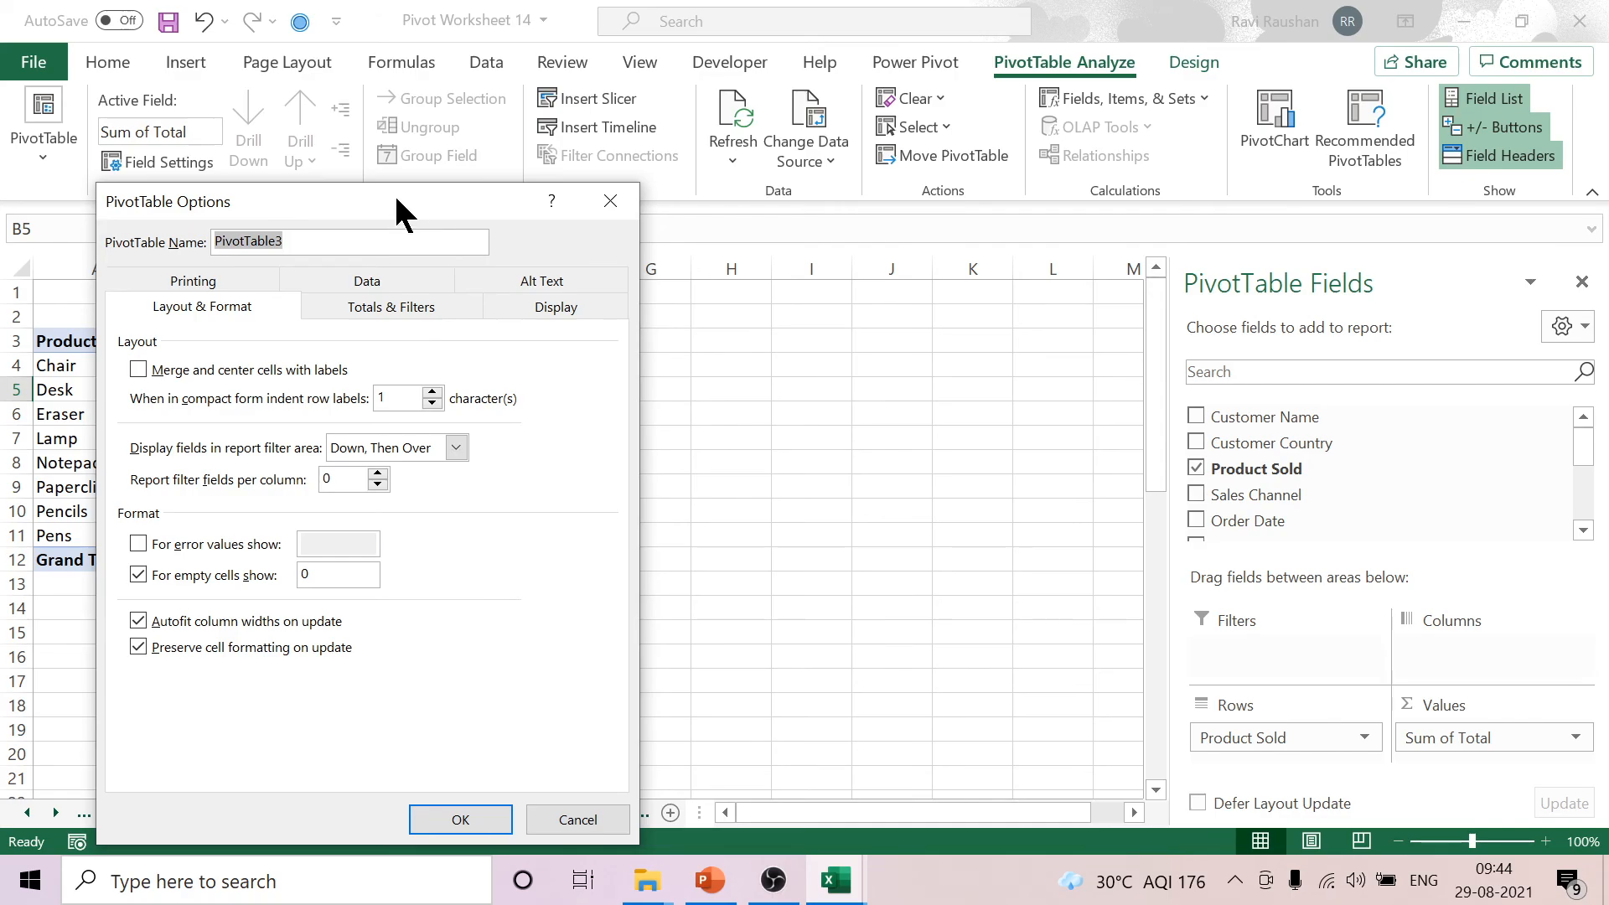
drag(397, 200, 740, 159)
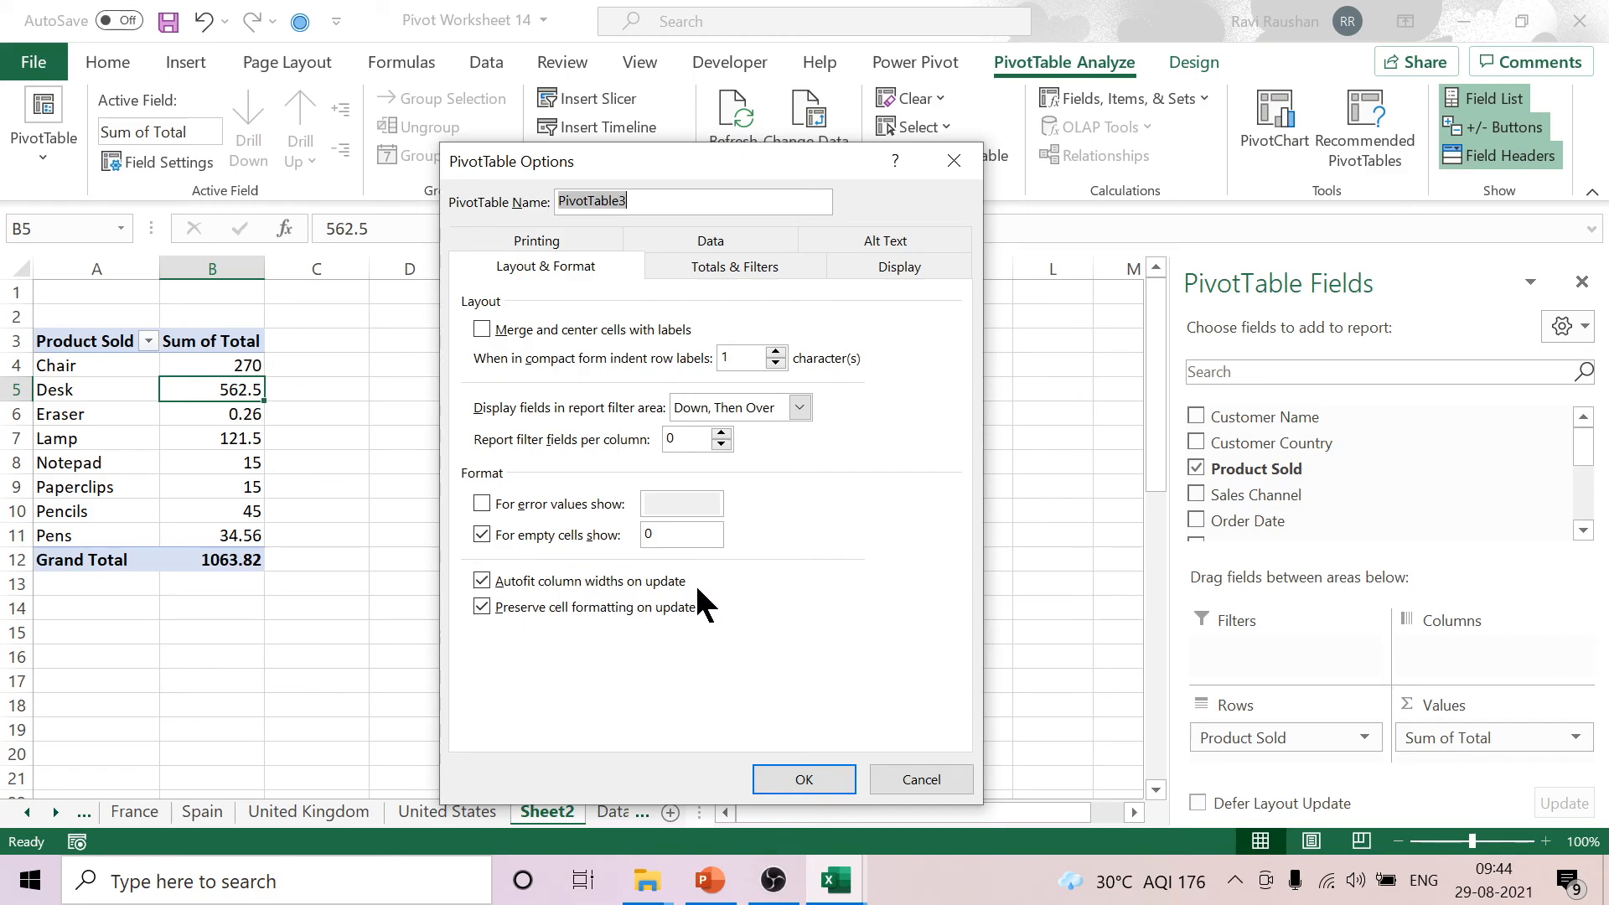
click(481, 580)
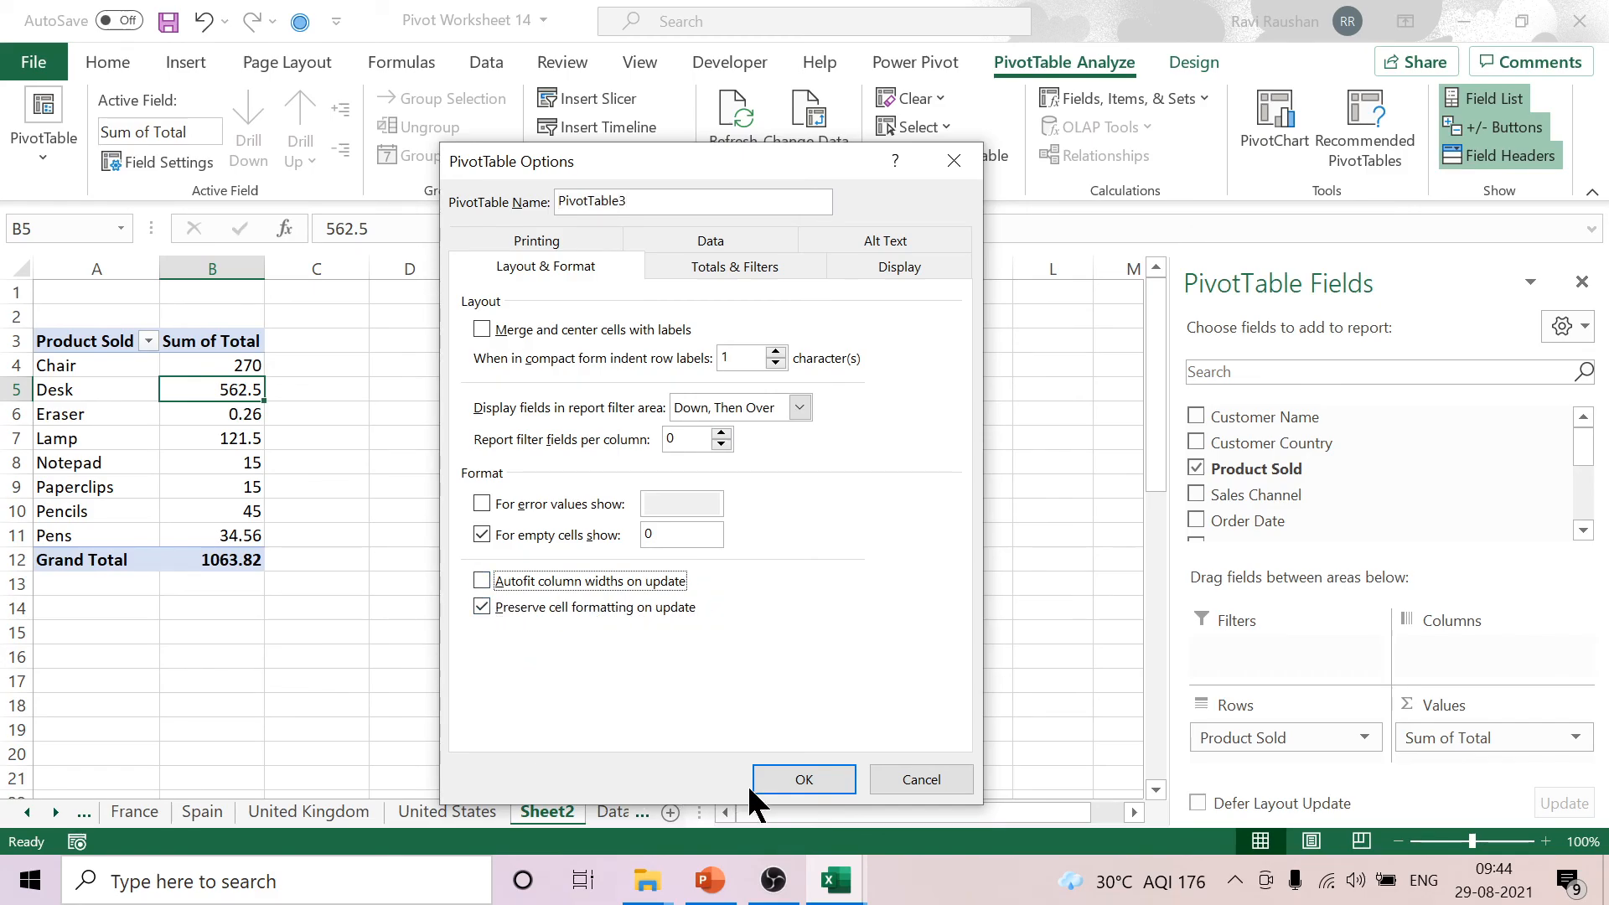
click(807, 781)
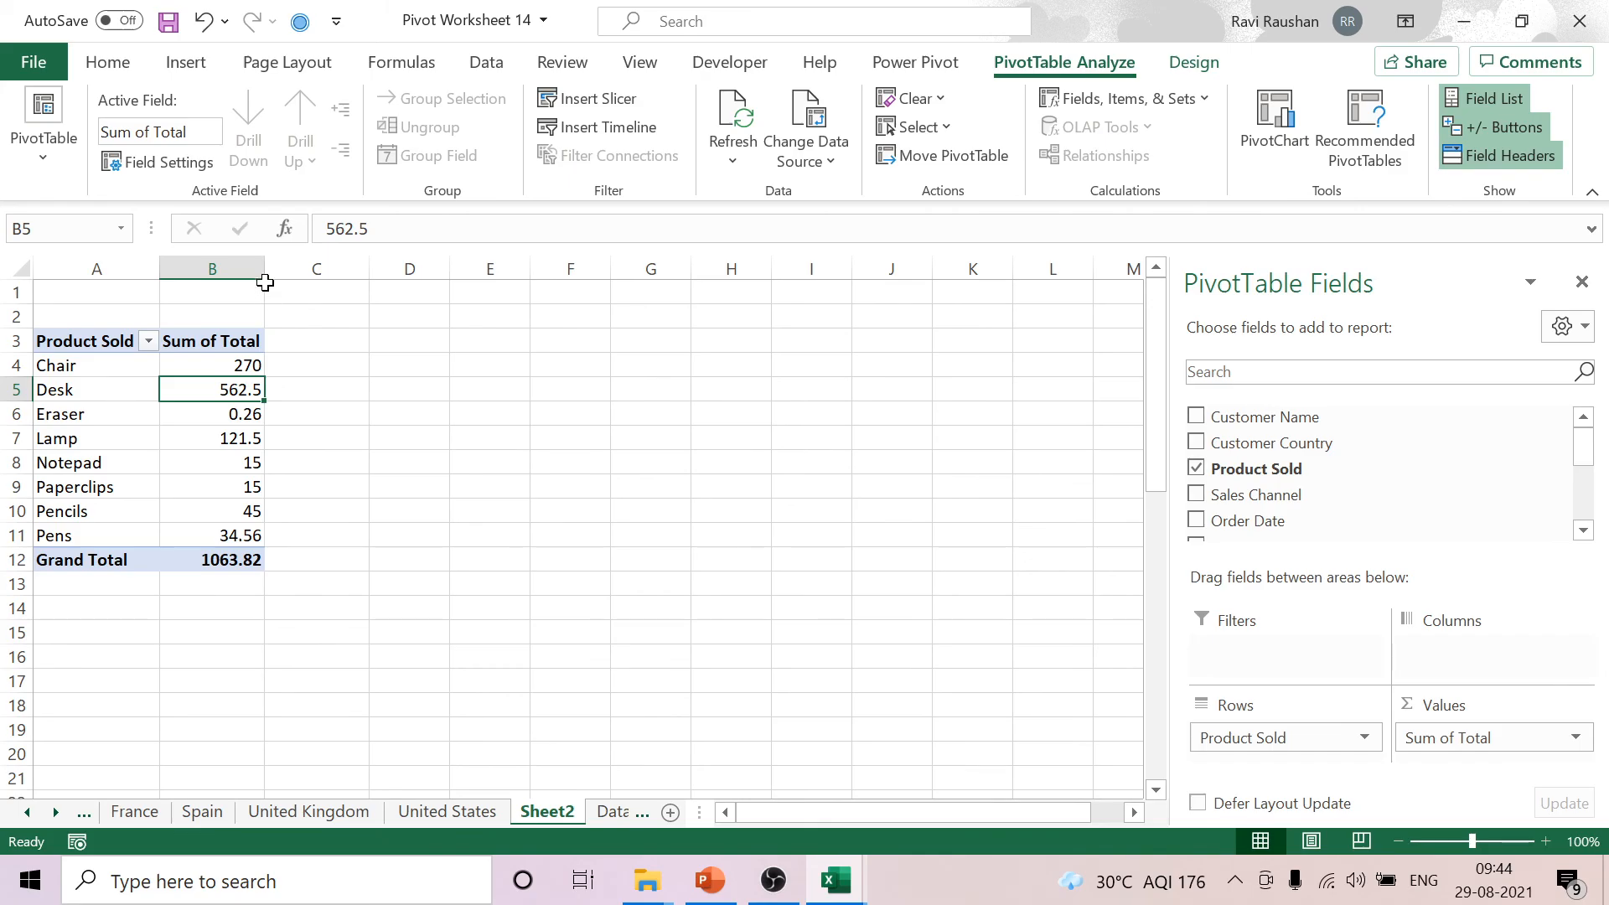
Widen the Sum of Total column and run Refresh All with column autofit disabled.
drag(265, 270, 550, 300)
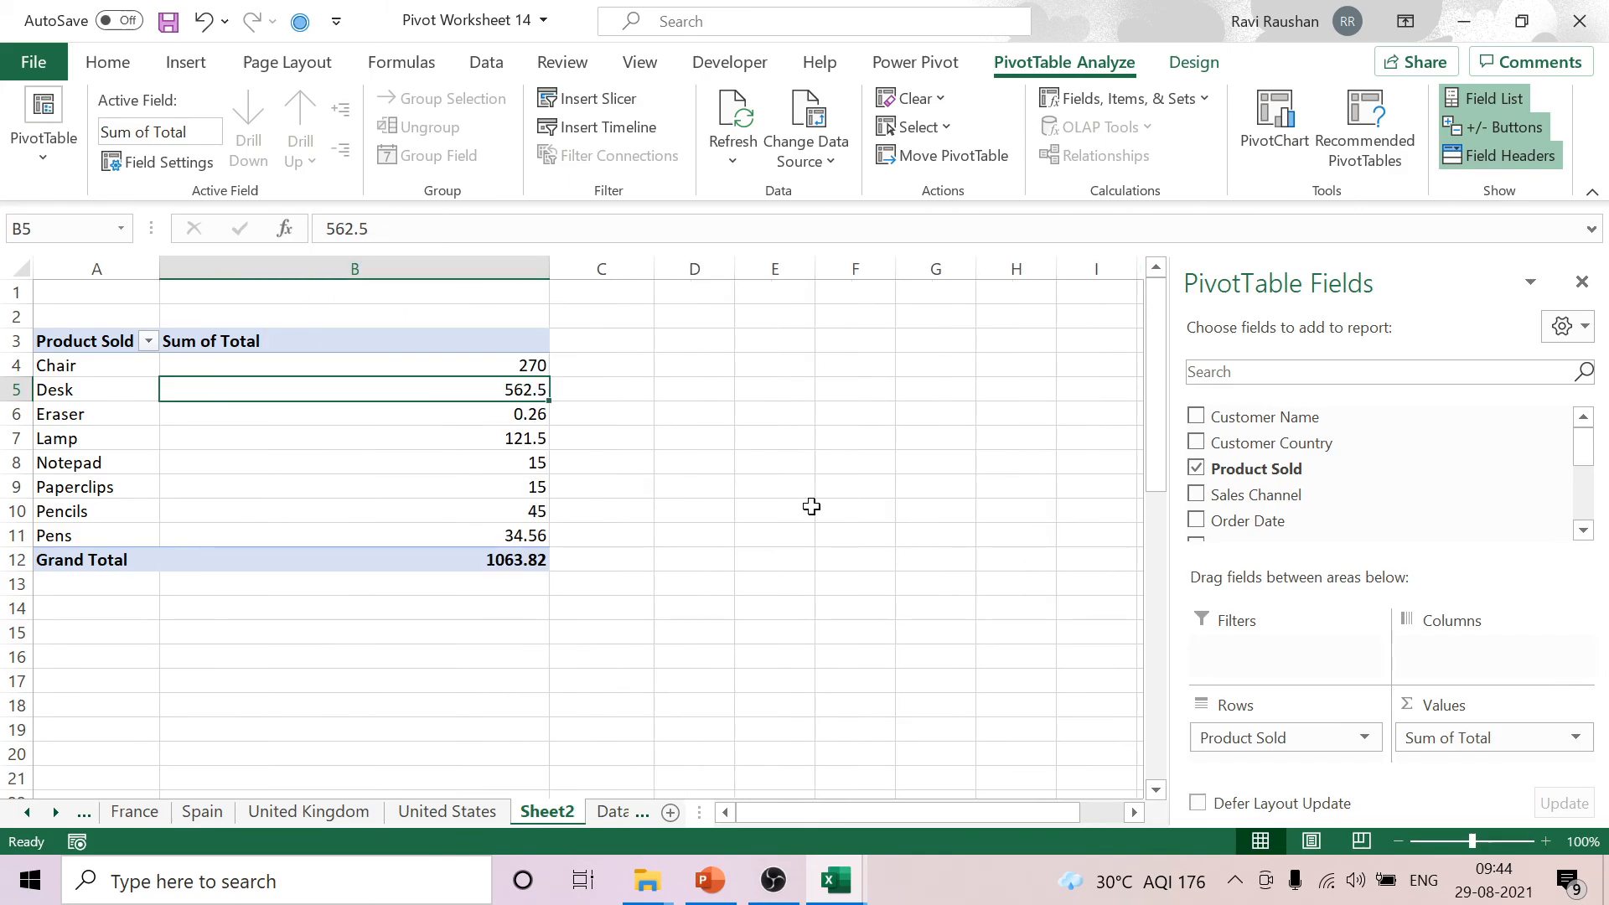
click(739, 167)
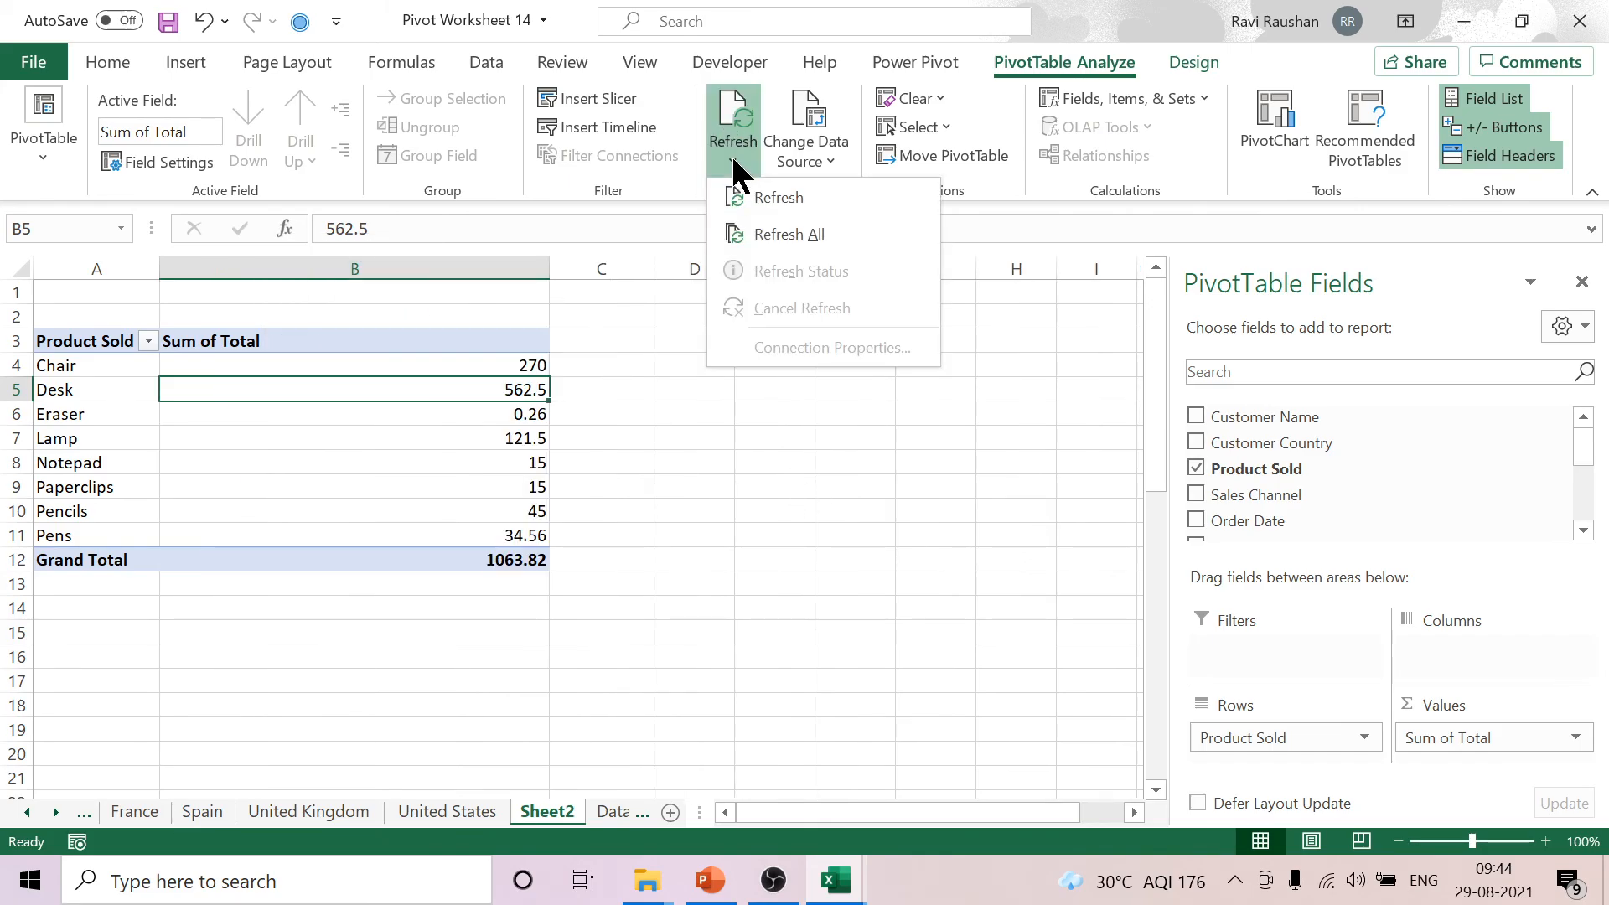
click(753, 229)
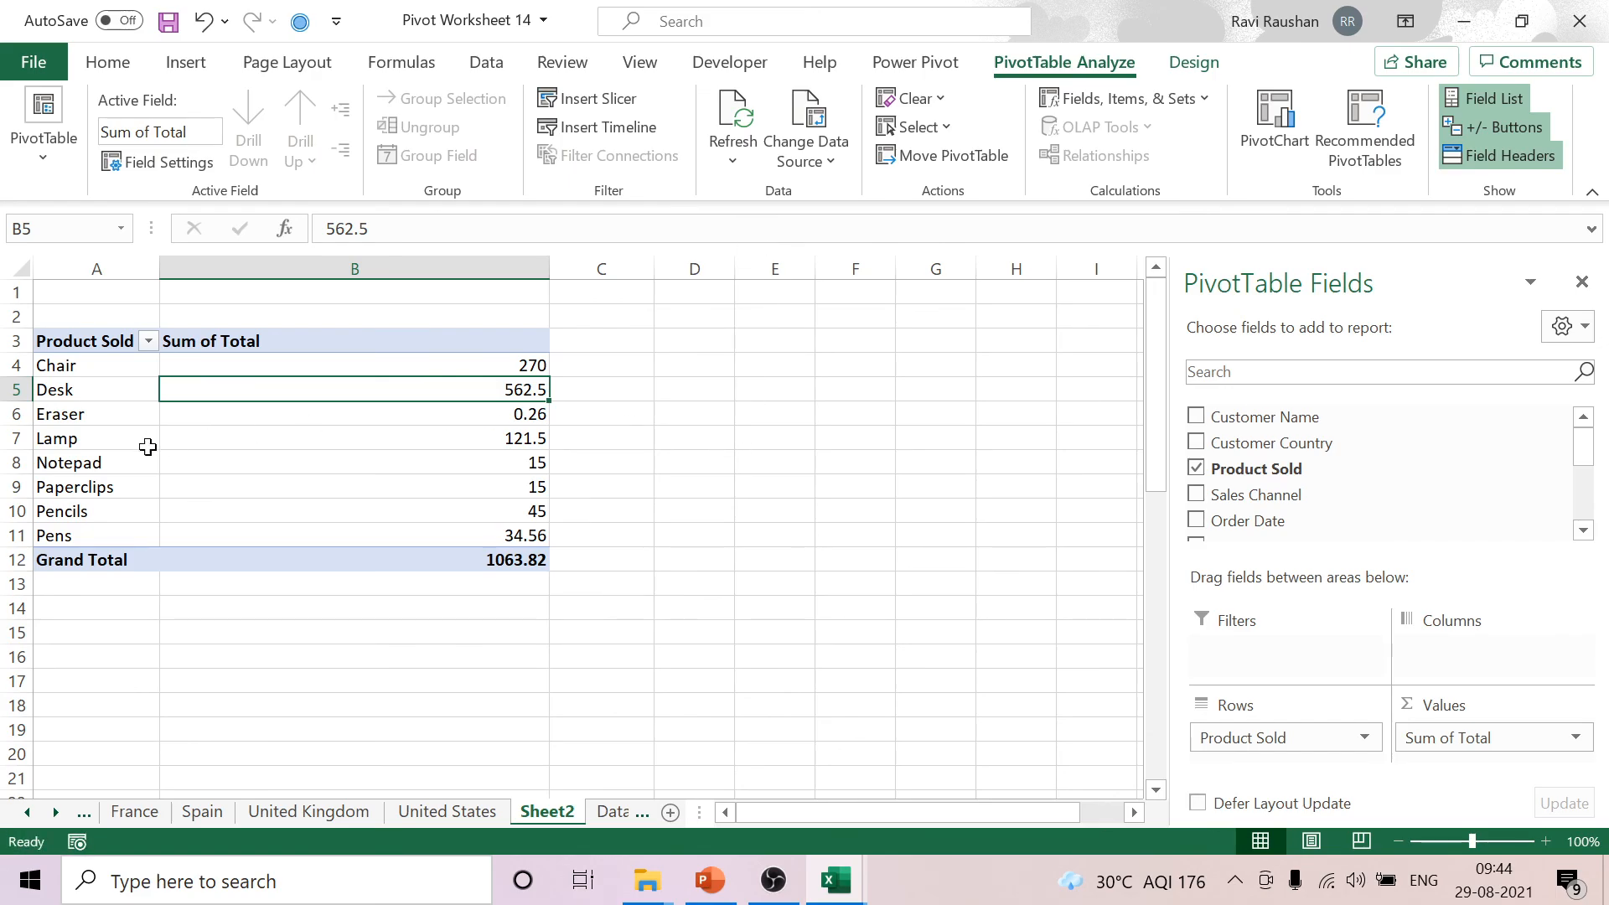
mouse_move(359, 406)
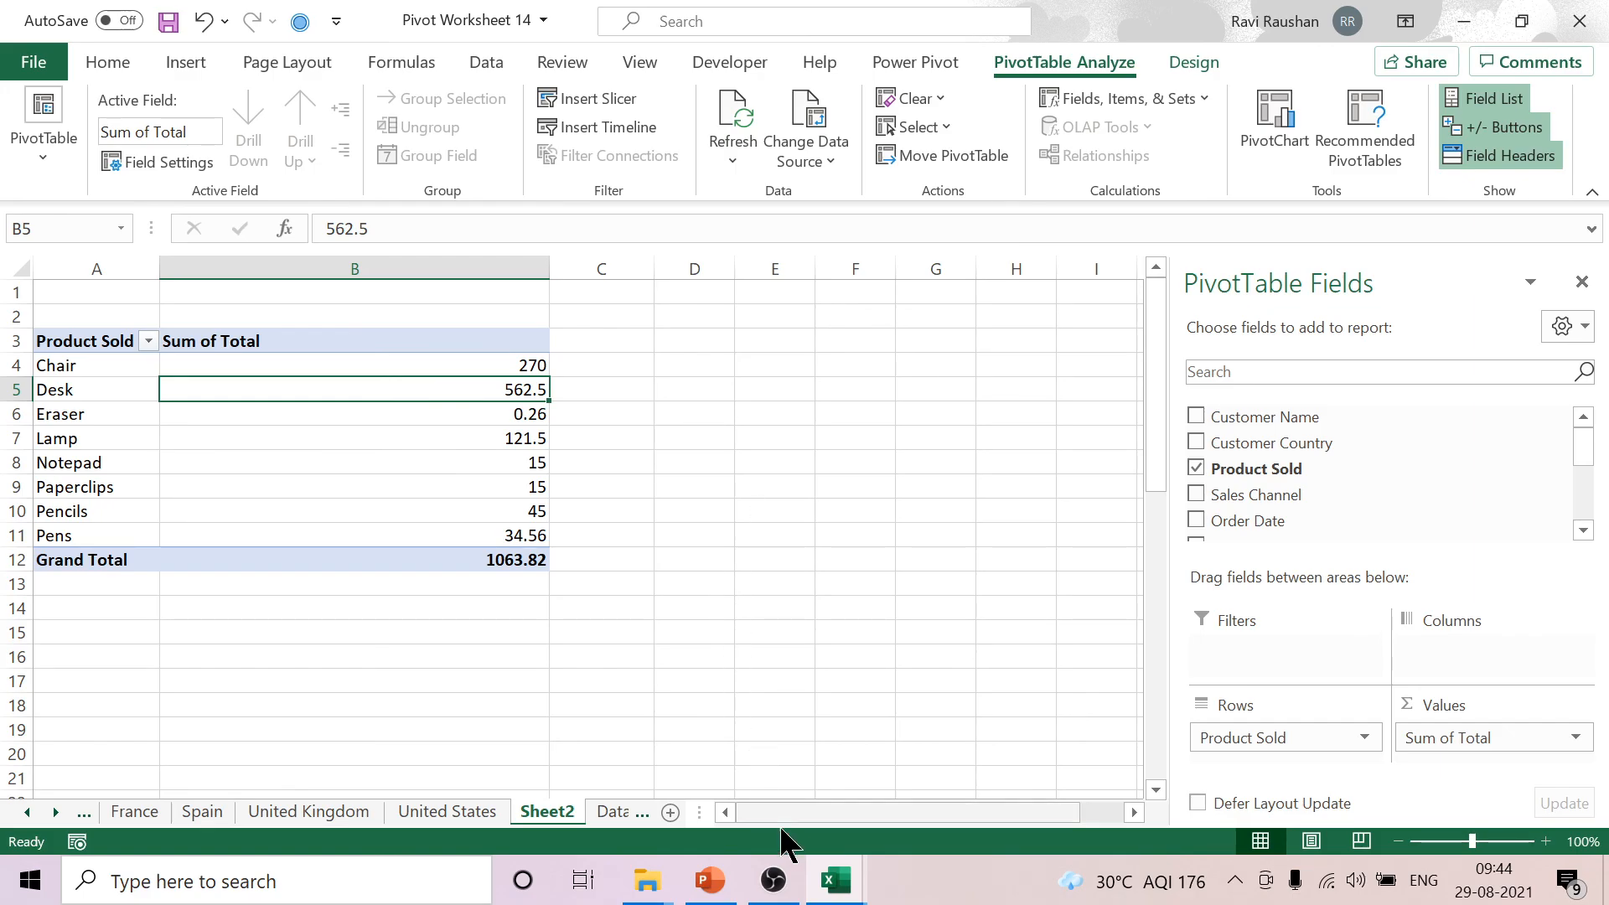
click(773, 885)
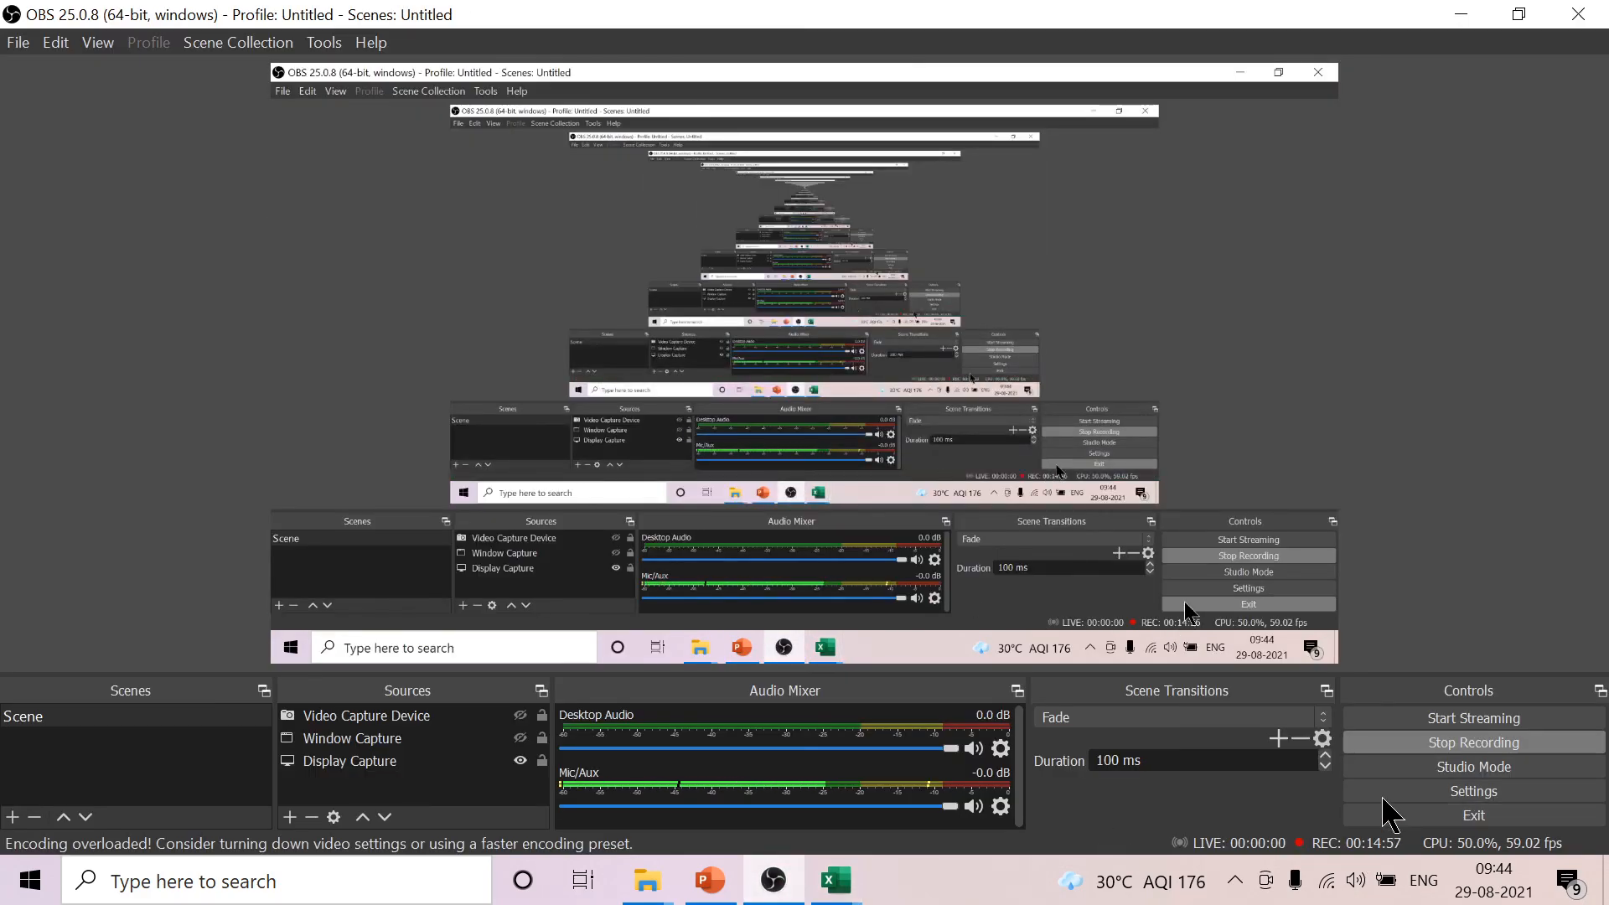